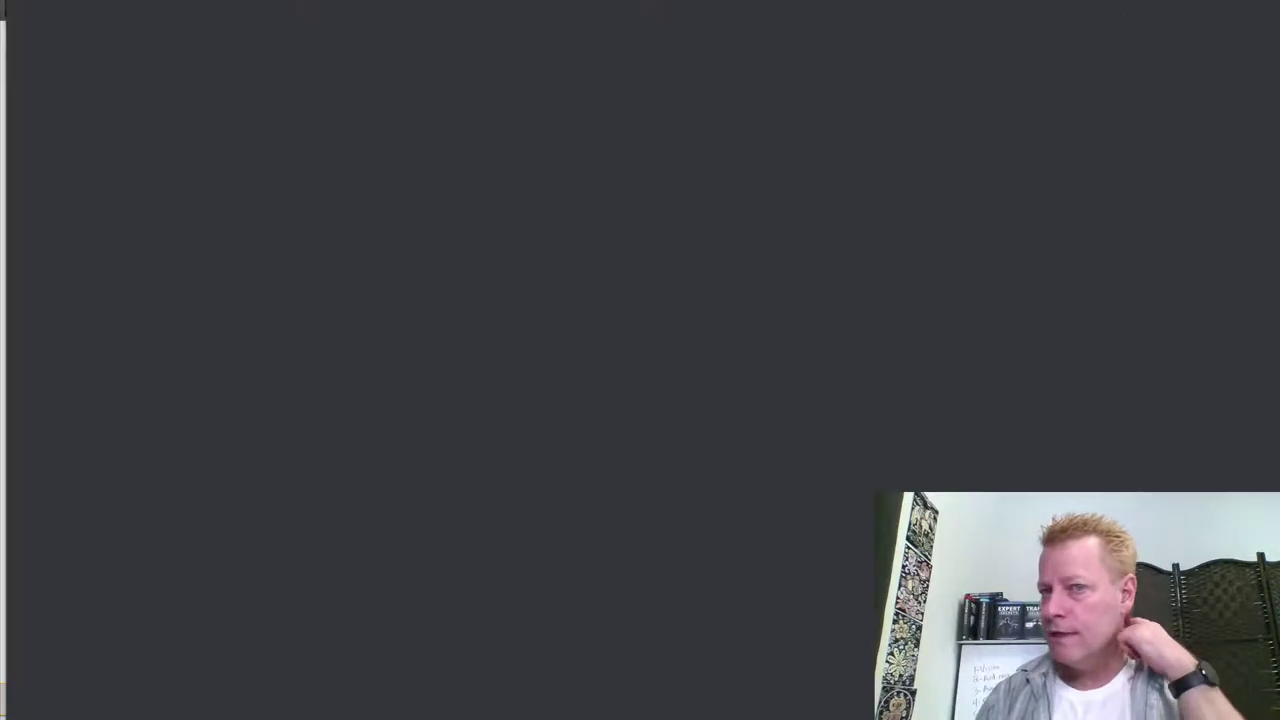
Step: Go to the Click eCourse welcome page using the 'cli' address-bar suggestion
text(cli)
key(Escape)
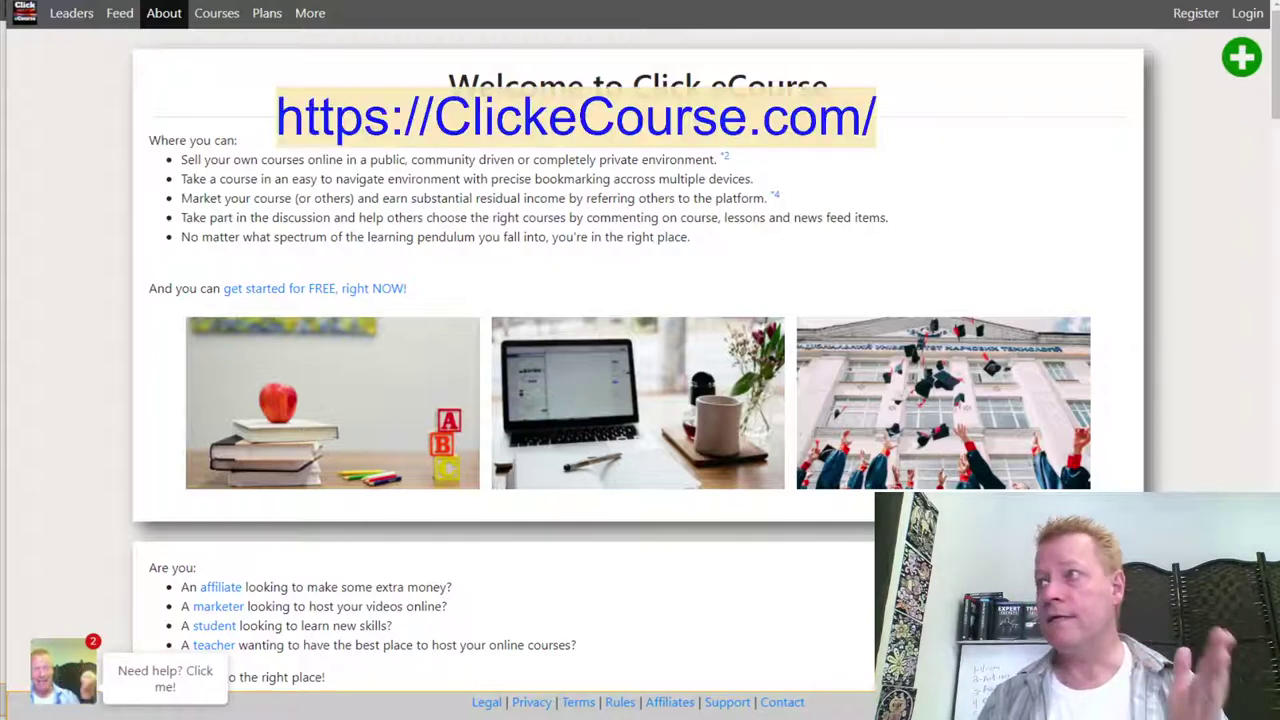
Step: Open the Register modal, view its email and password sign-up fields, then close it
scroll(600, 223, down, 10)
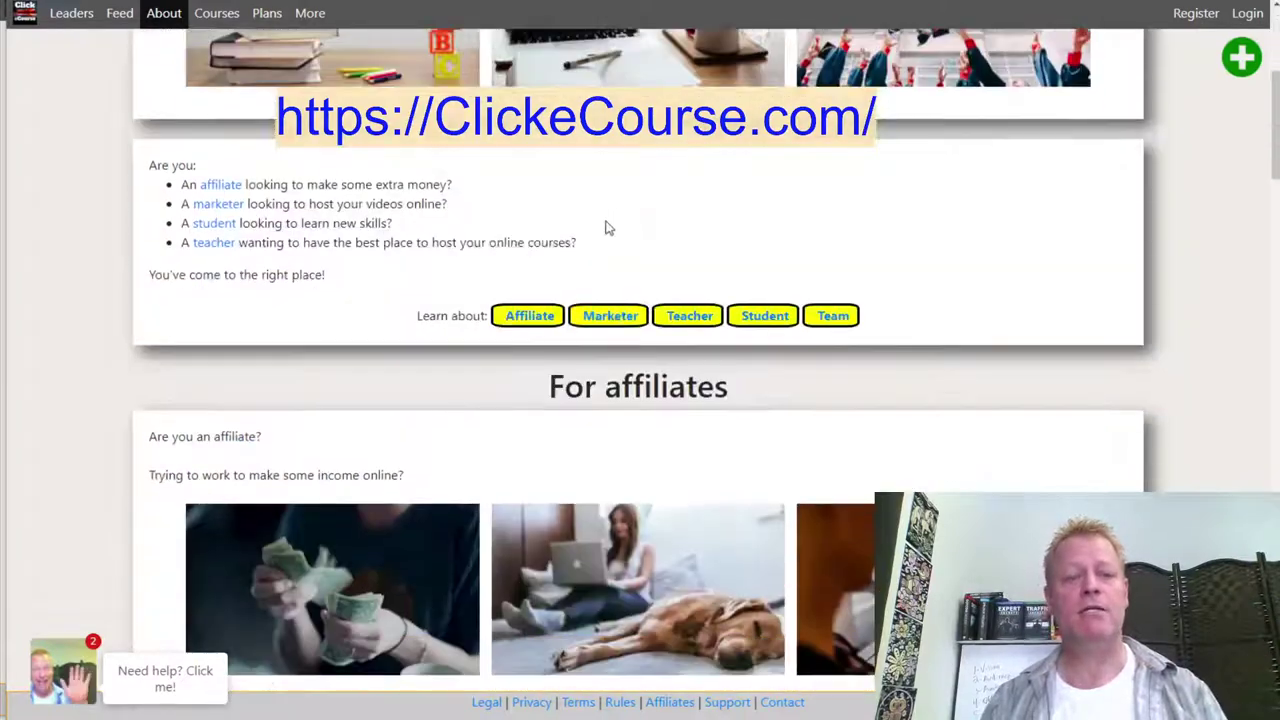
scroll(600, 223, up, 10)
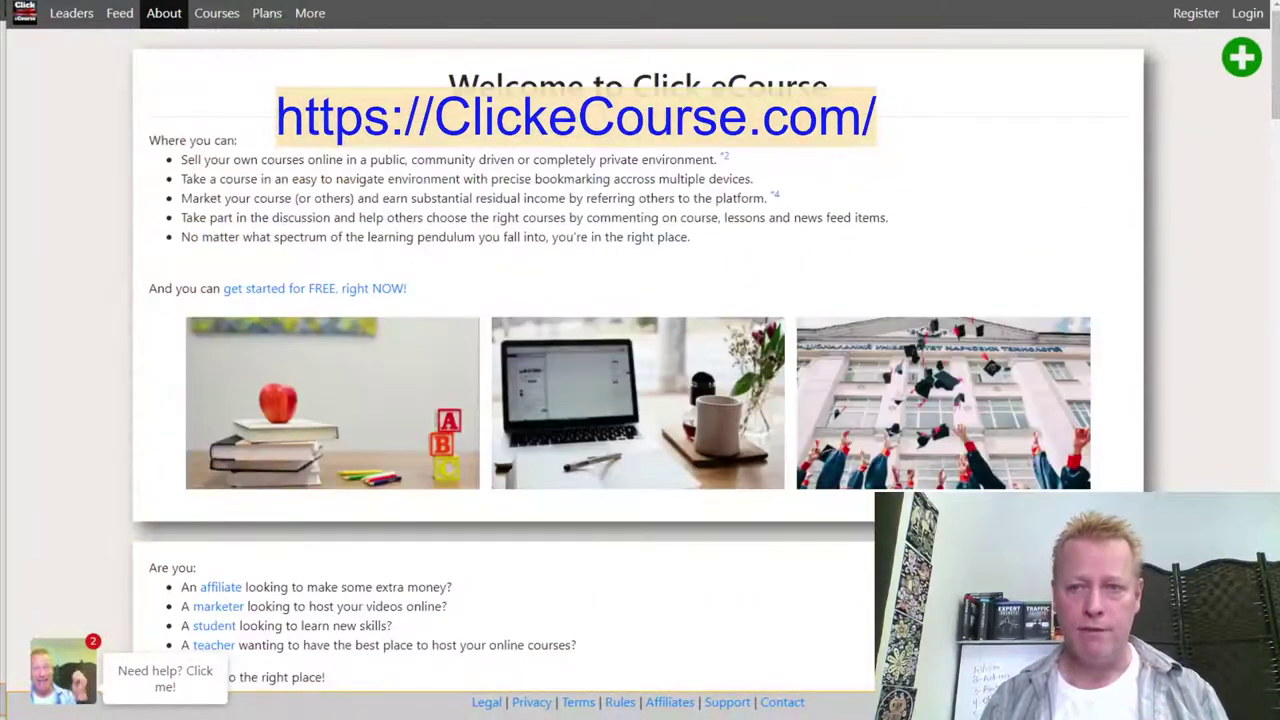
click(1242, 57)
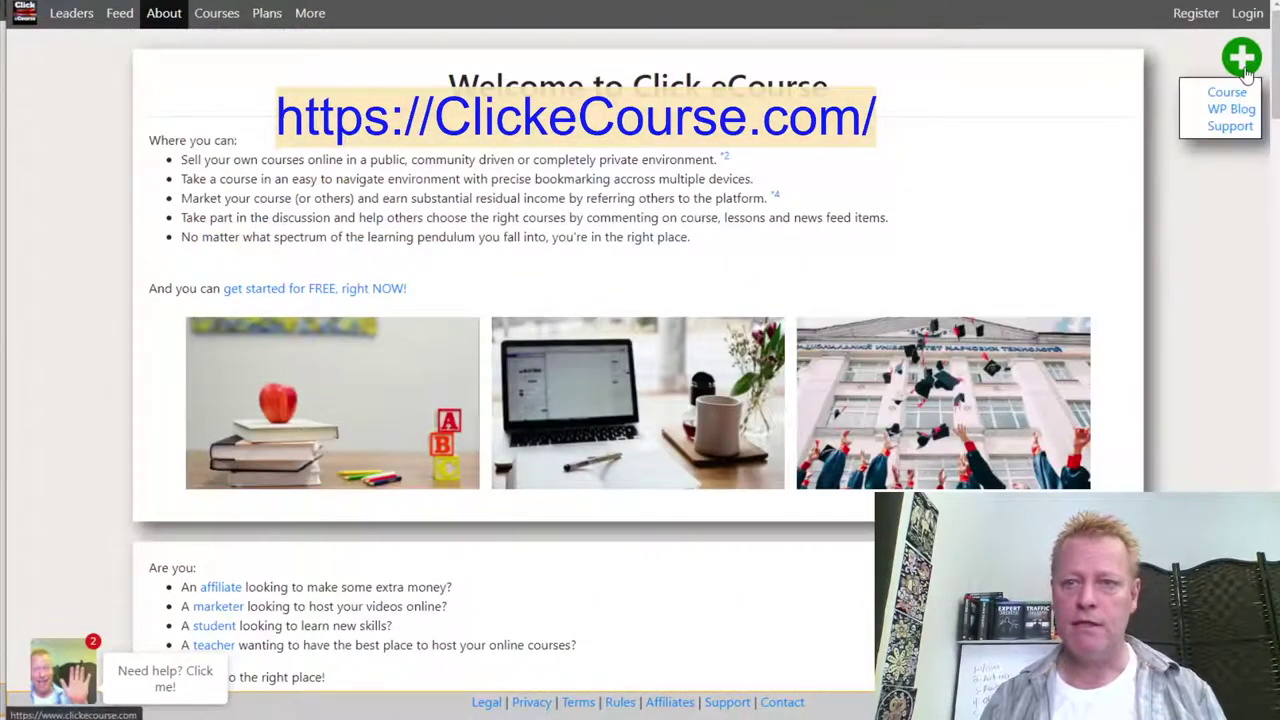
click(1196, 13)
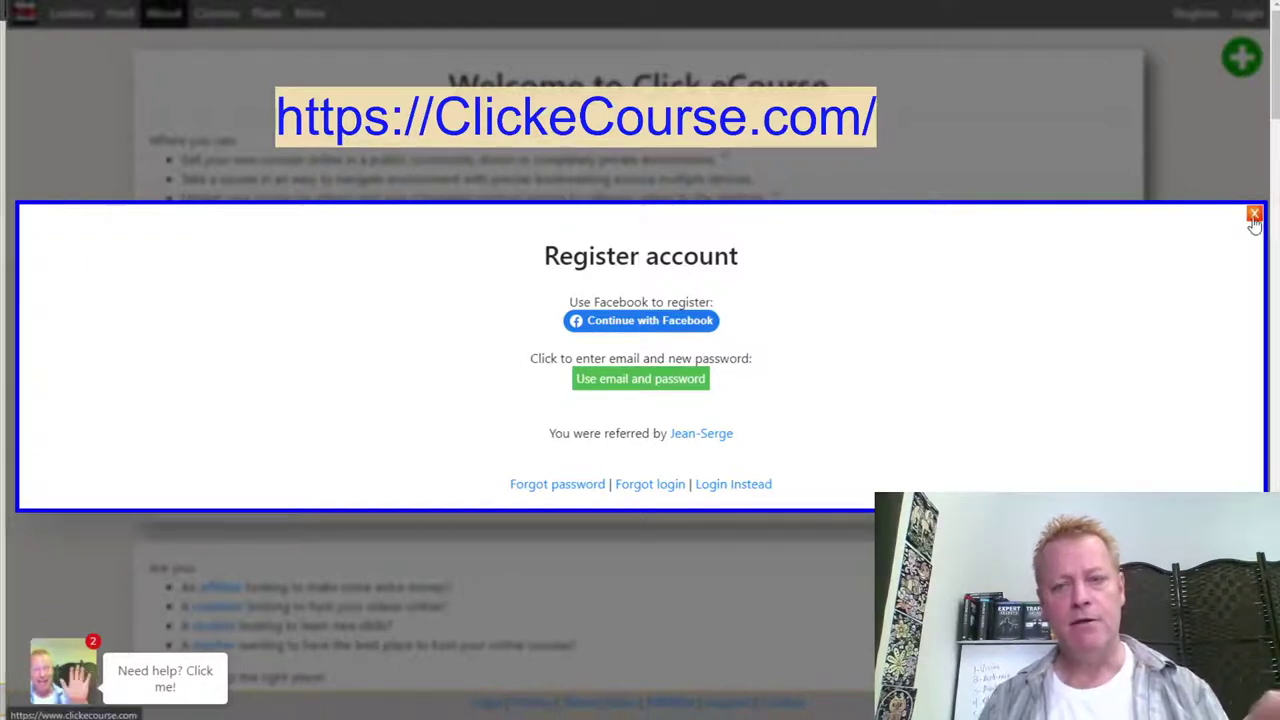
click(666, 381)
click(686, 392)
click(995, 421)
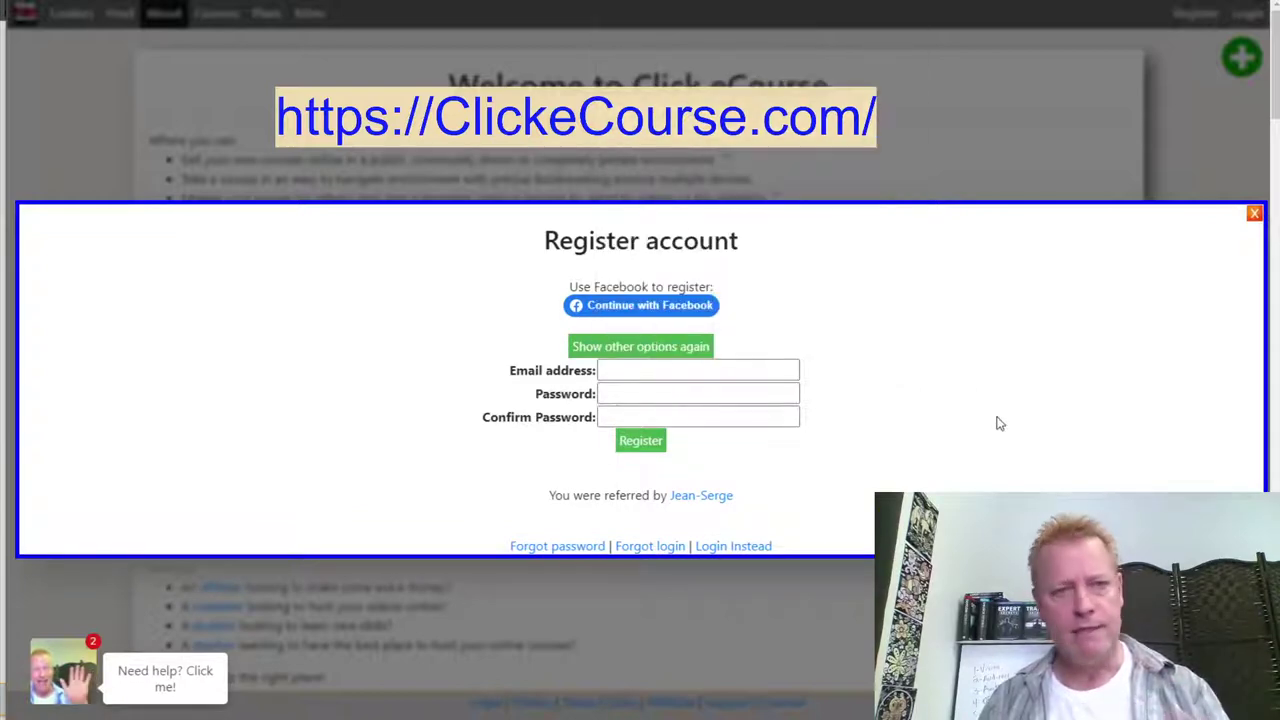
click(634, 348)
click(632, 392)
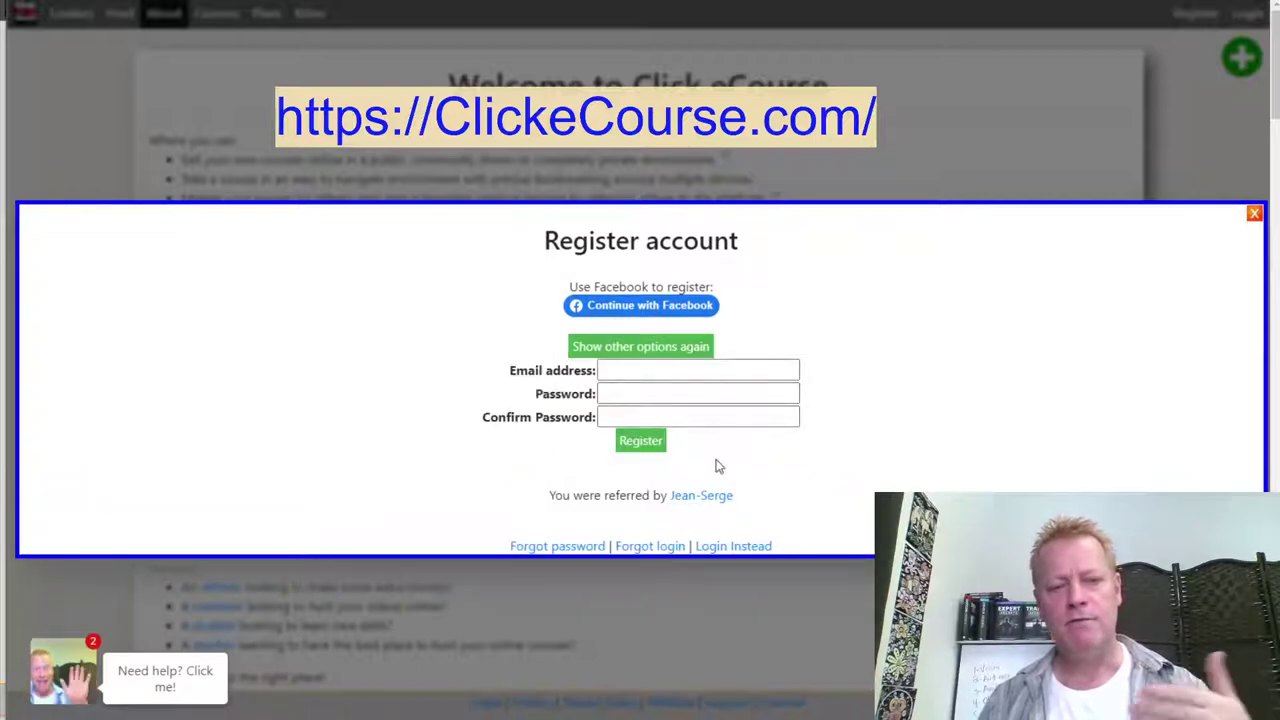
click(1255, 216)
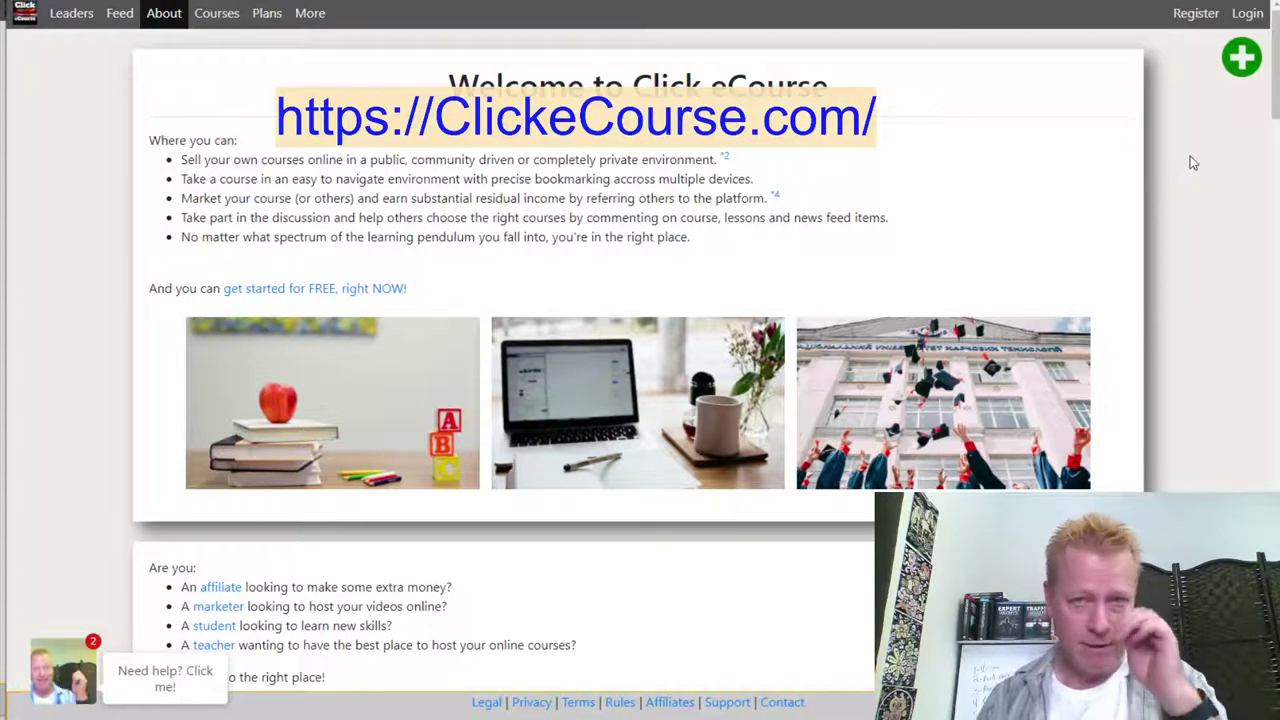
Step: Reopen the Register modal to show the email/password fields once more, then close it
click(1196, 13)
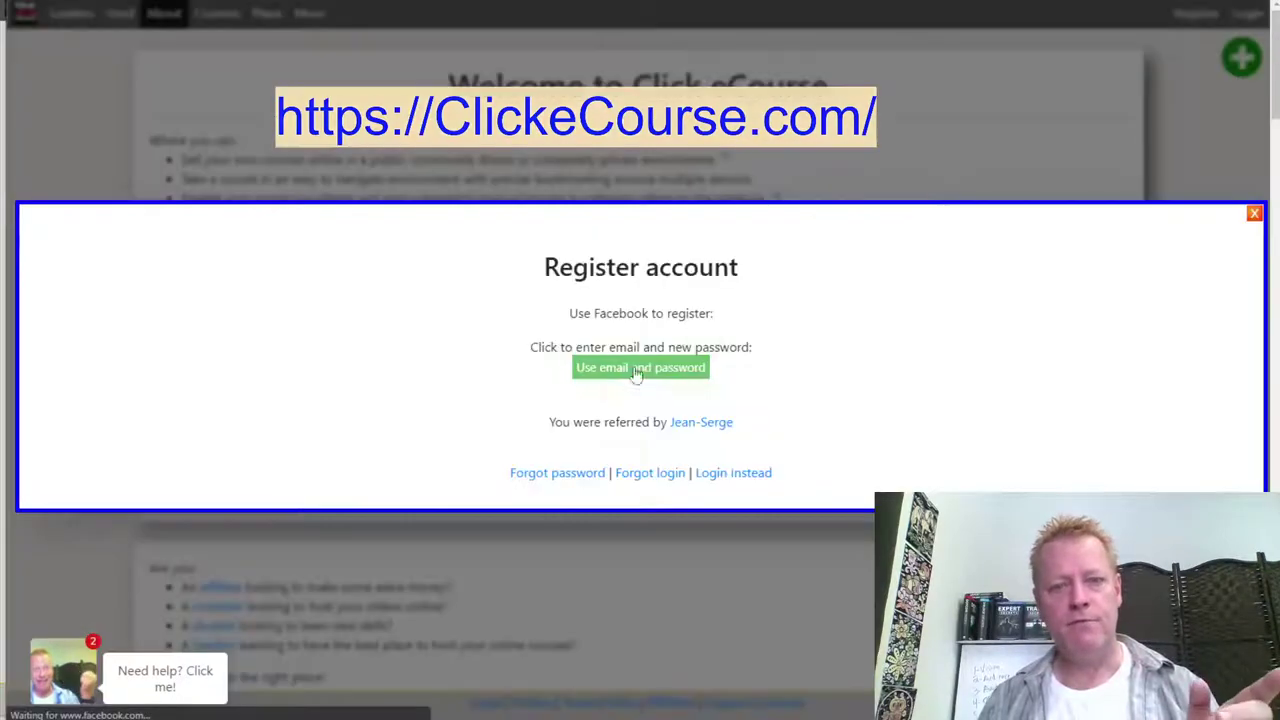
click(622, 377)
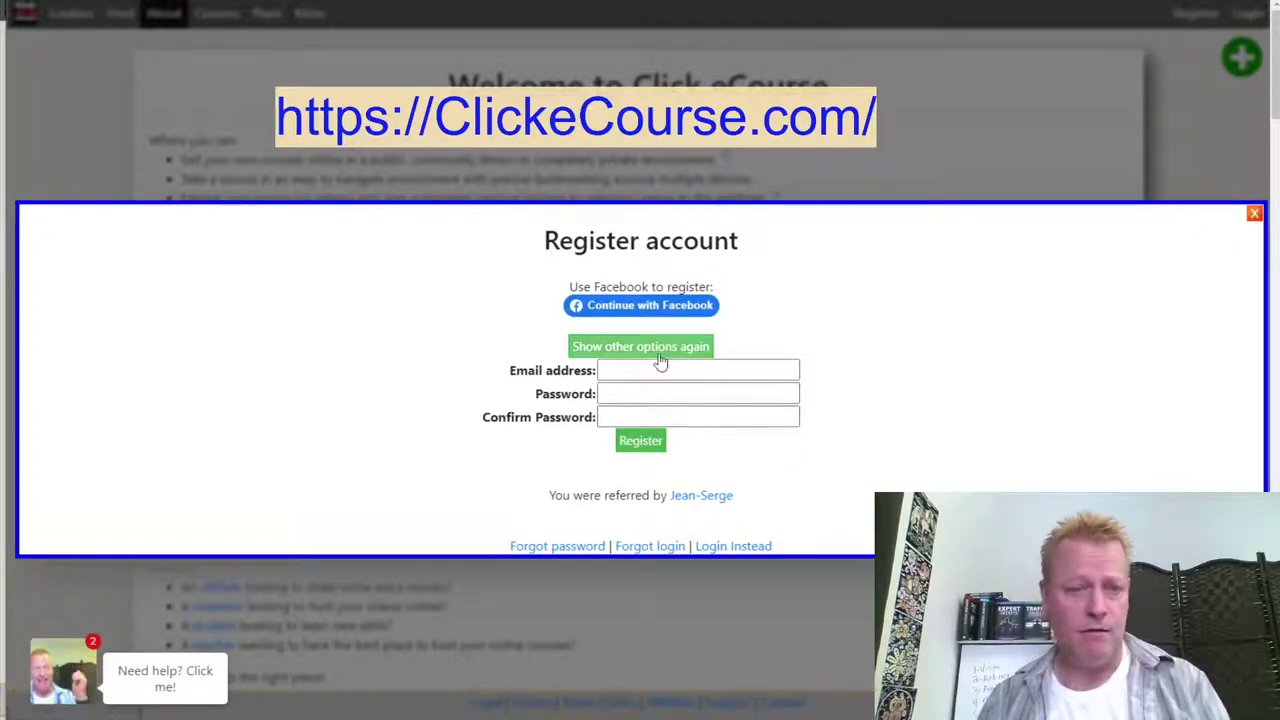
click(1253, 215)
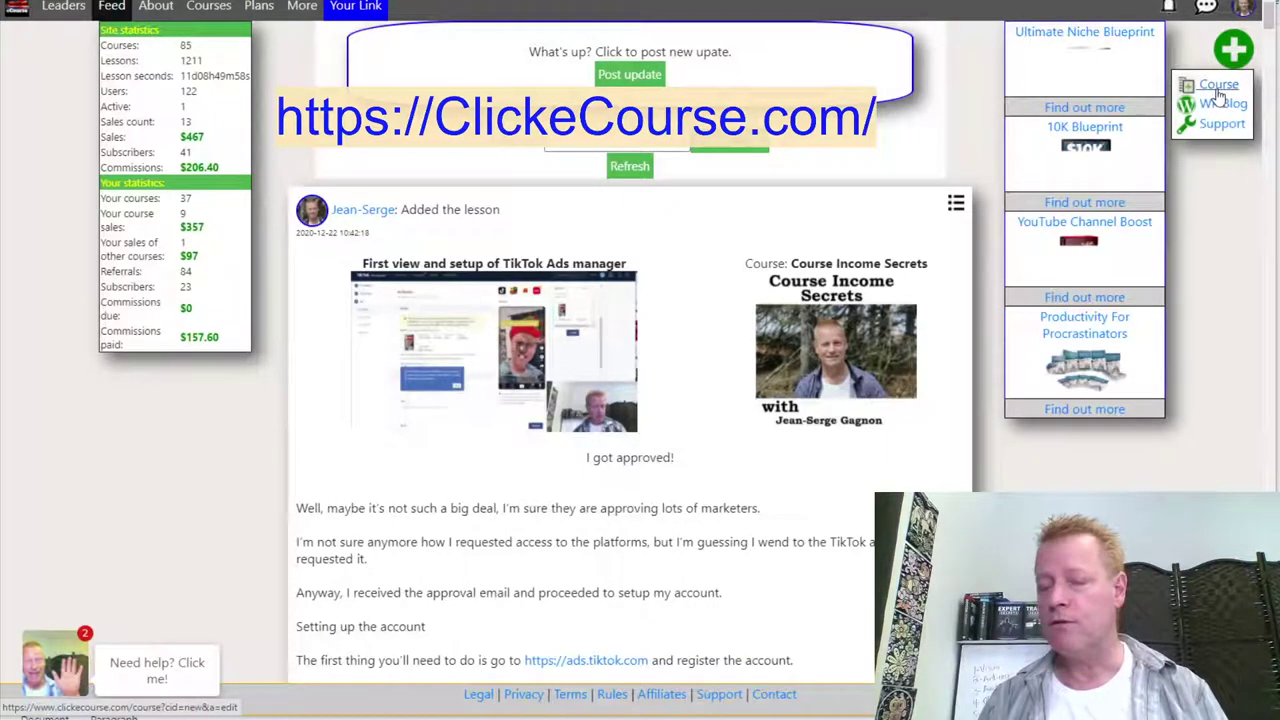
Step: Go to Account > Courses and open the $2499 Master Class course page
mouse_move(1233, 50)
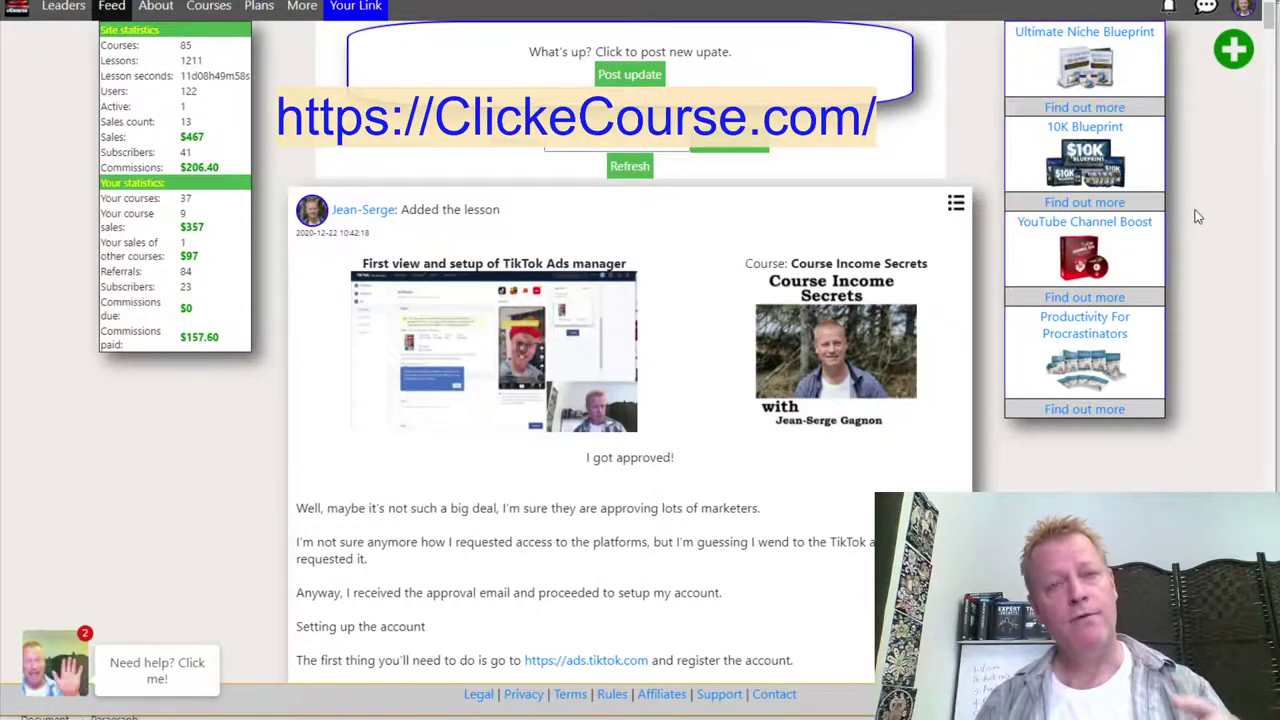
click(1243, 8)
click(1088, 111)
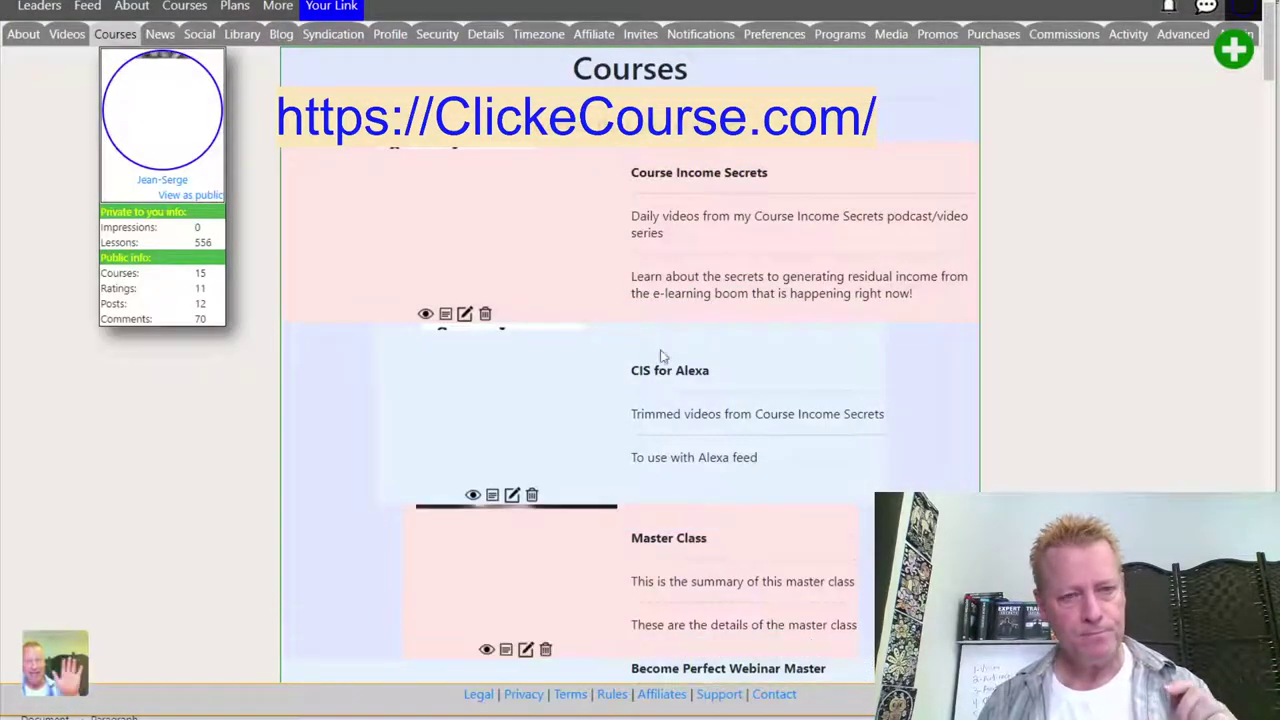
scroll(749, 402, down, 3)
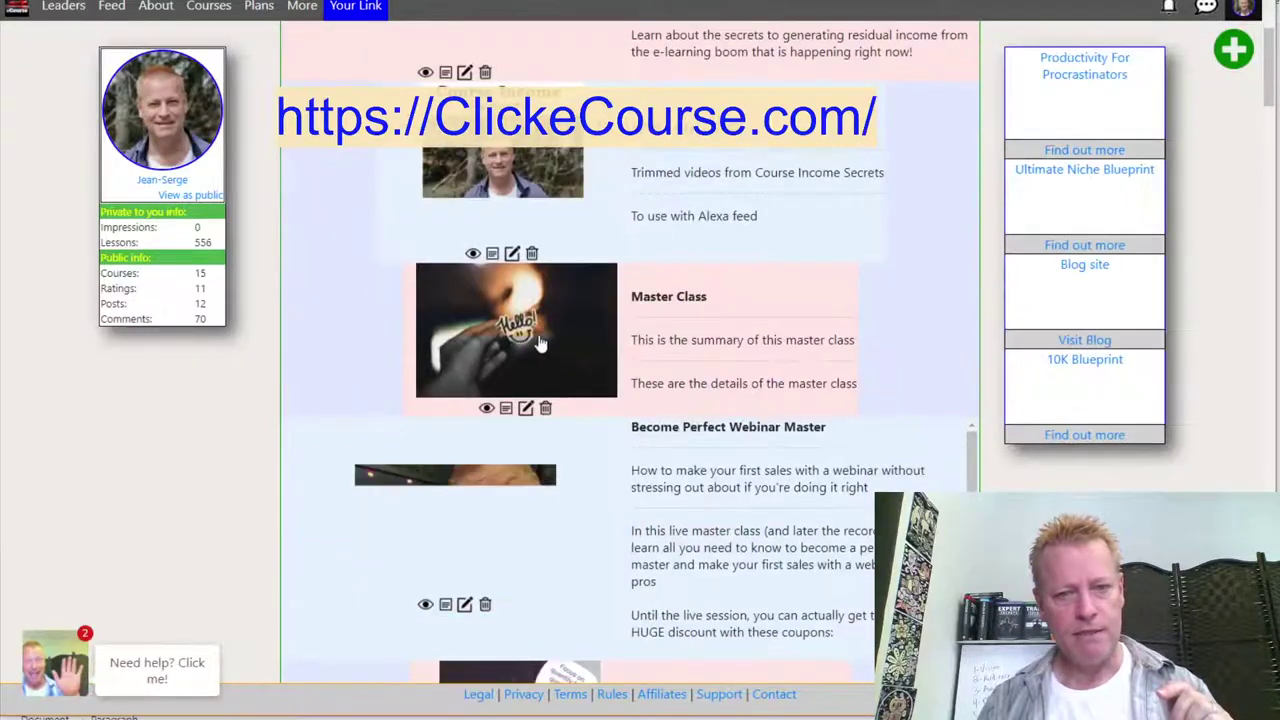
click(884, 380)
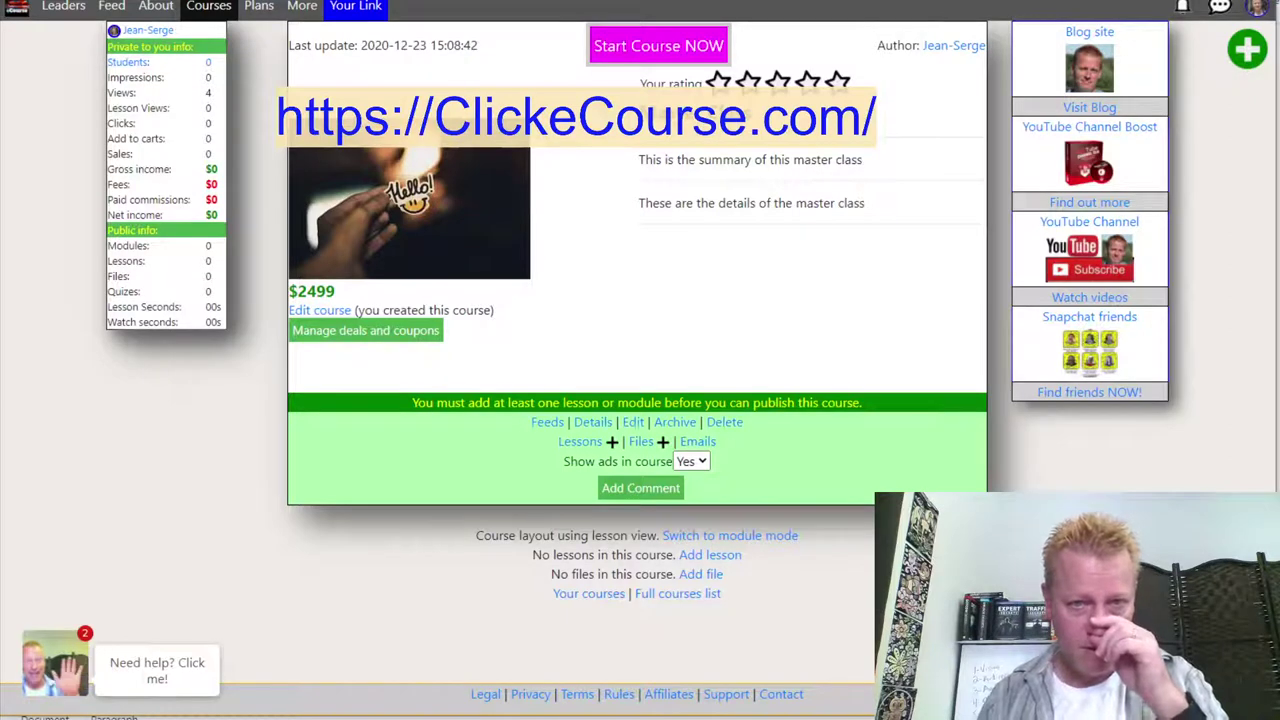
Step: Open Become Perfect Webinar Master from Courses and review its $2000 price and coupon tiers
click(1258, 8)
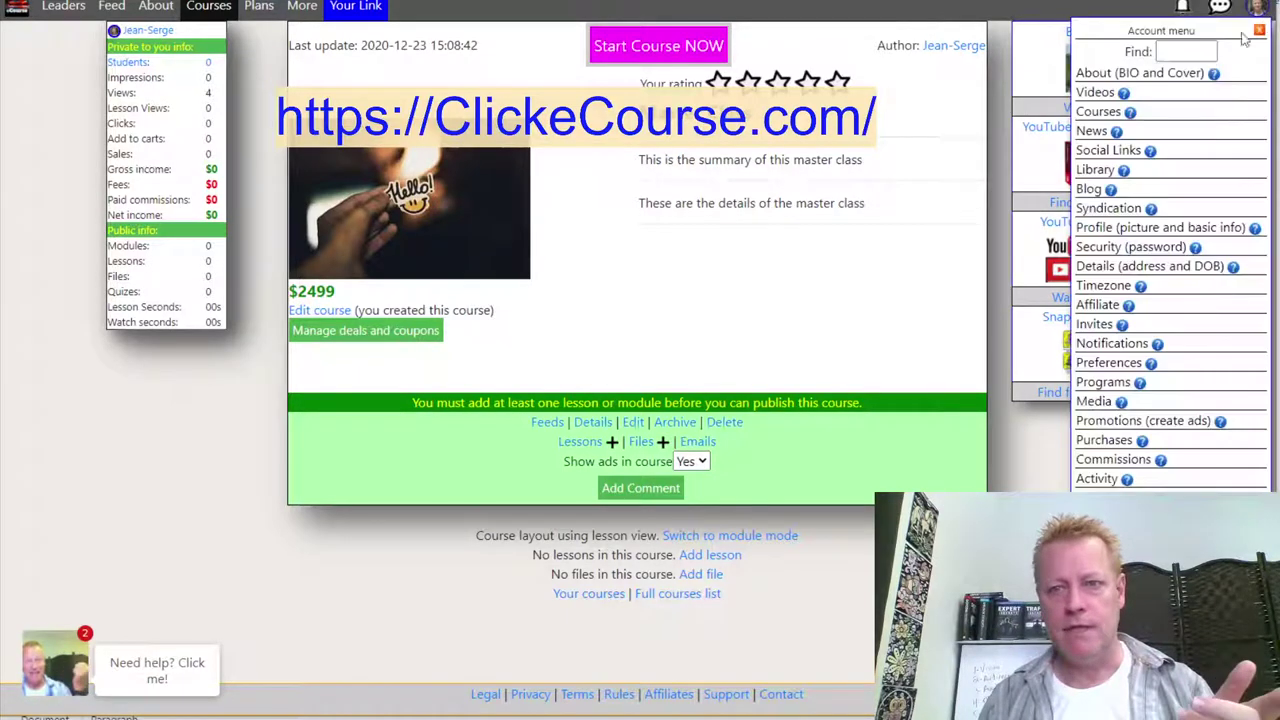
click(1097, 112)
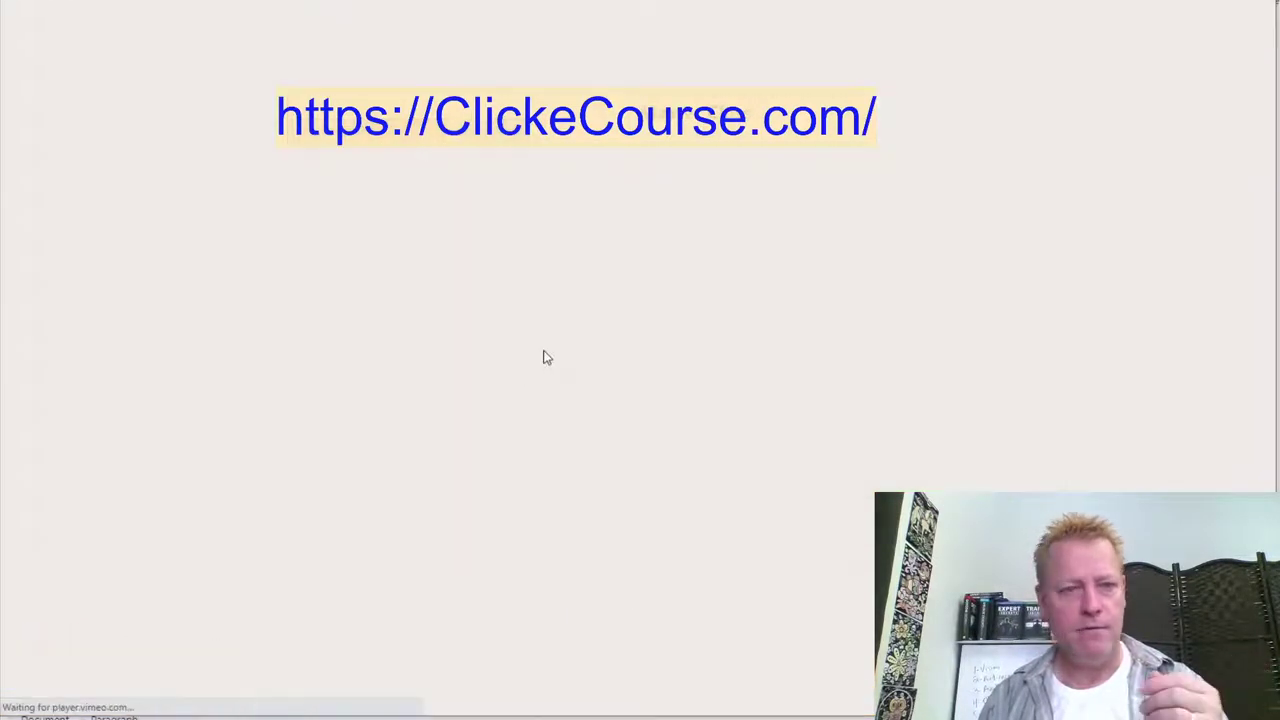
scroll(519, 460, down, 1)
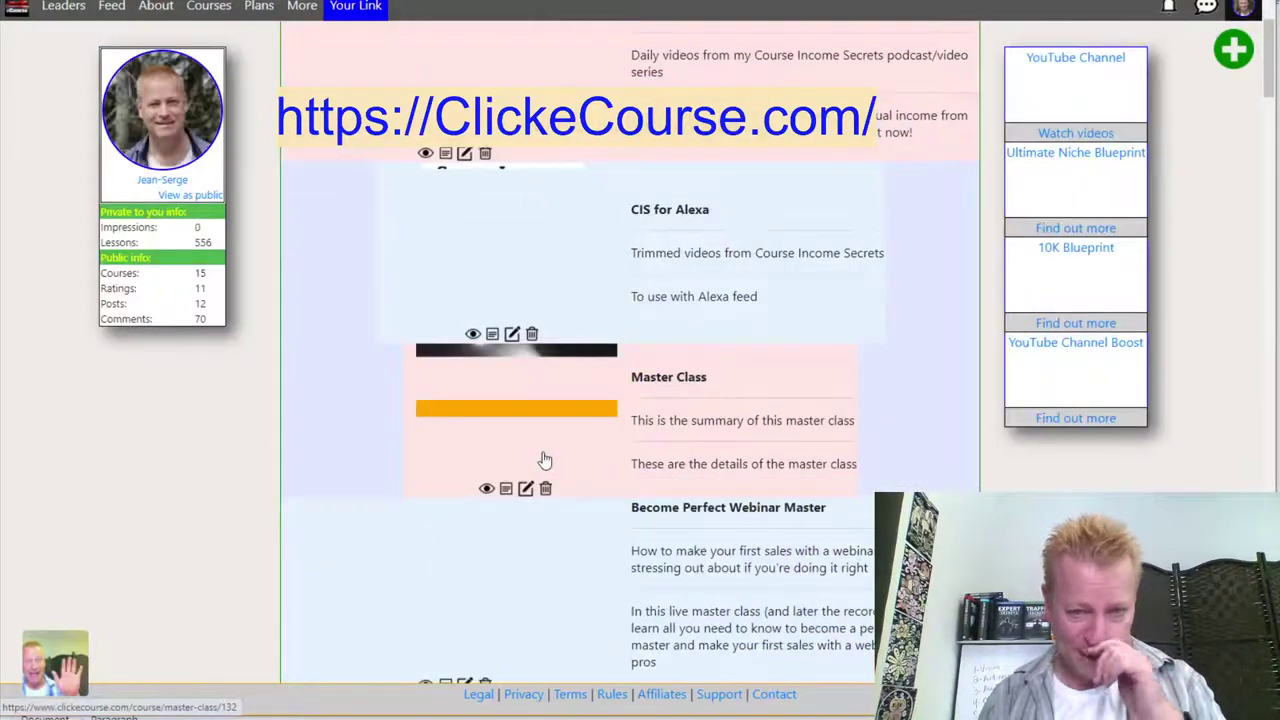
scroll(883, 353, down, 2)
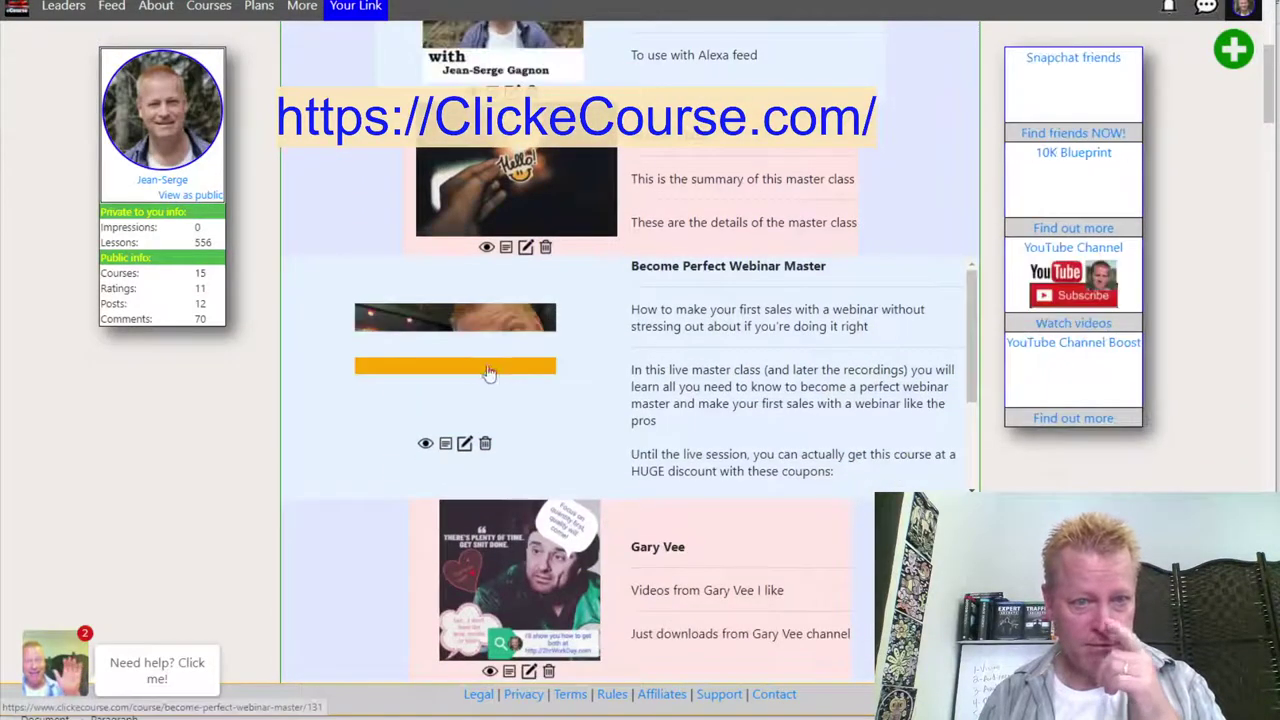
click(499, 345)
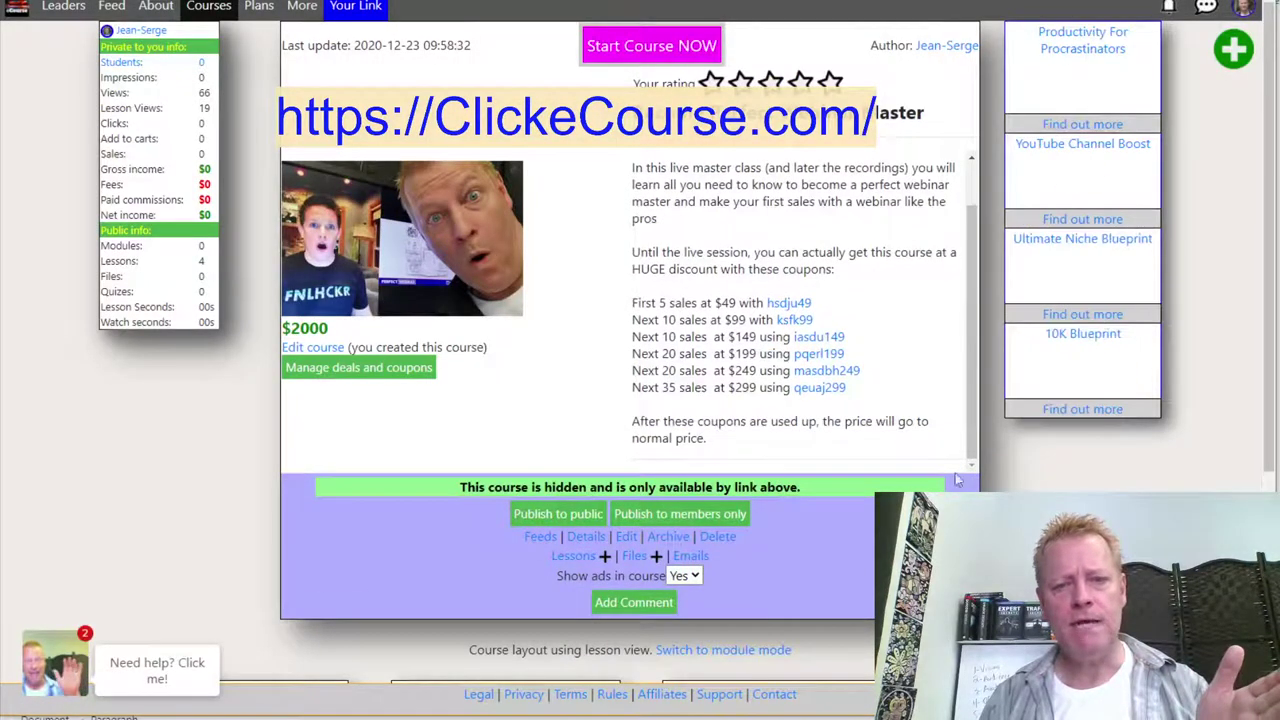
scroll(679, 314, down, 3)
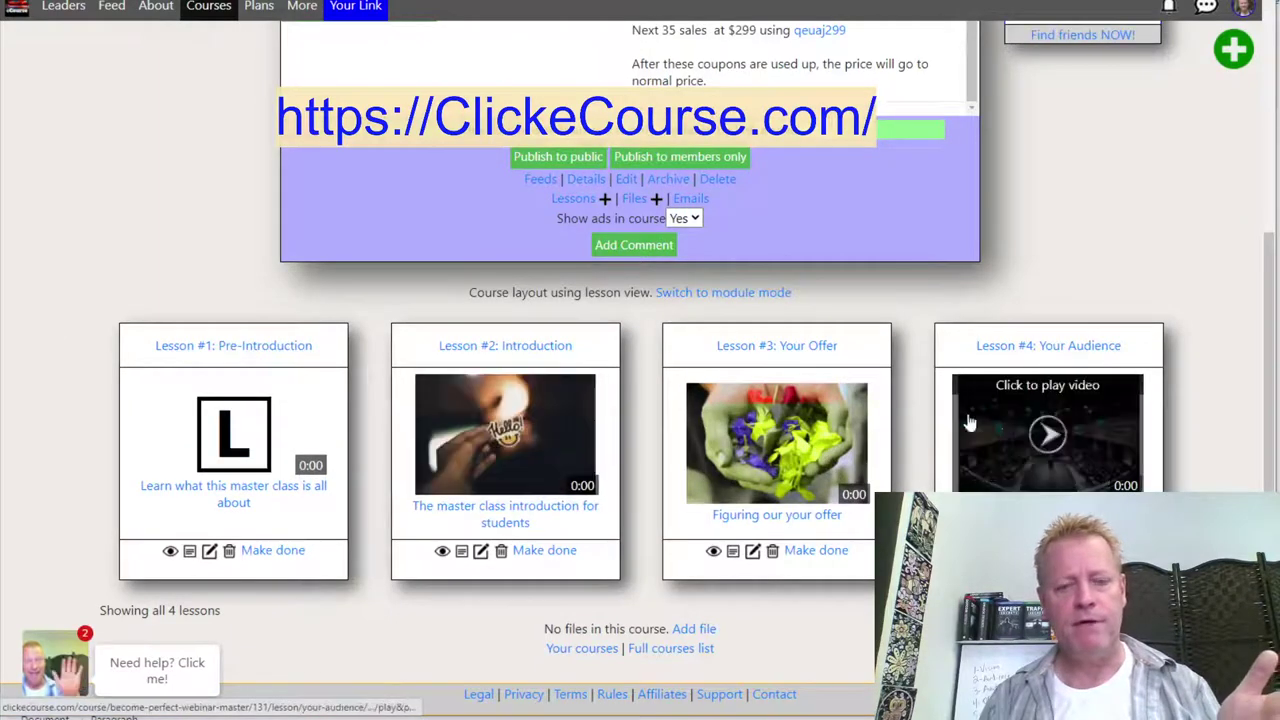
scroll(1048, 430, up, 3)
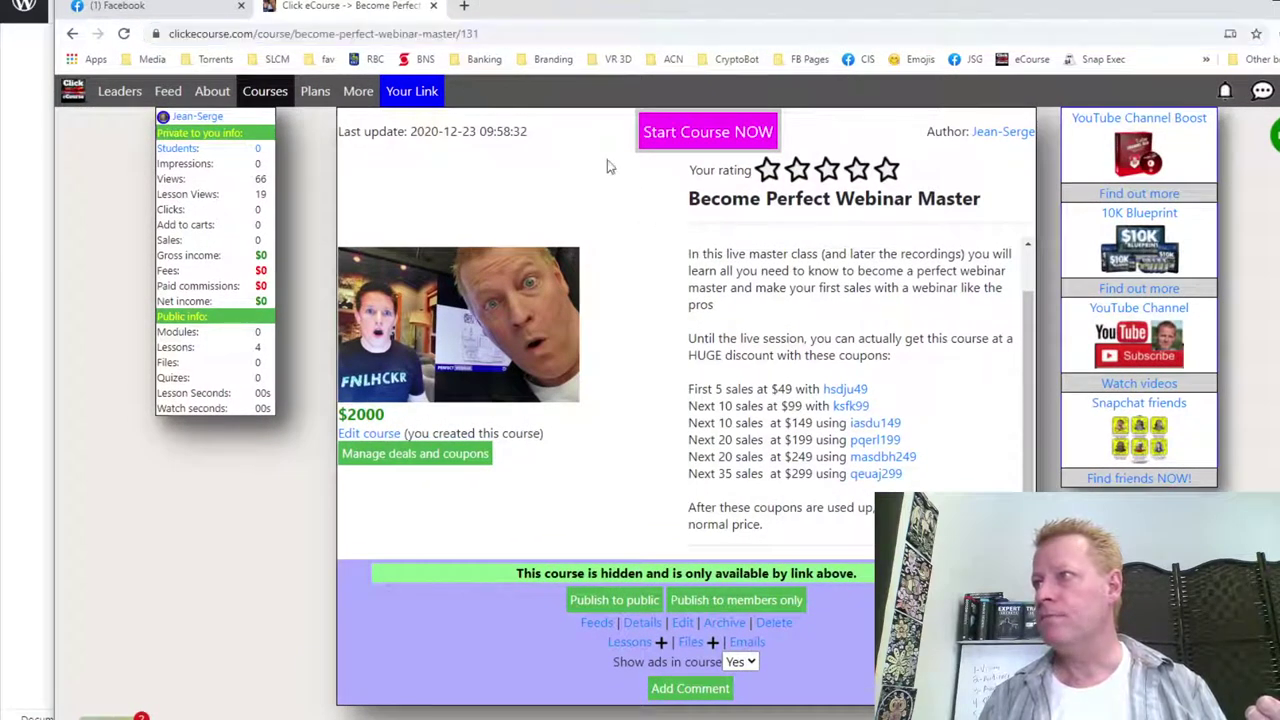
click(495, 32)
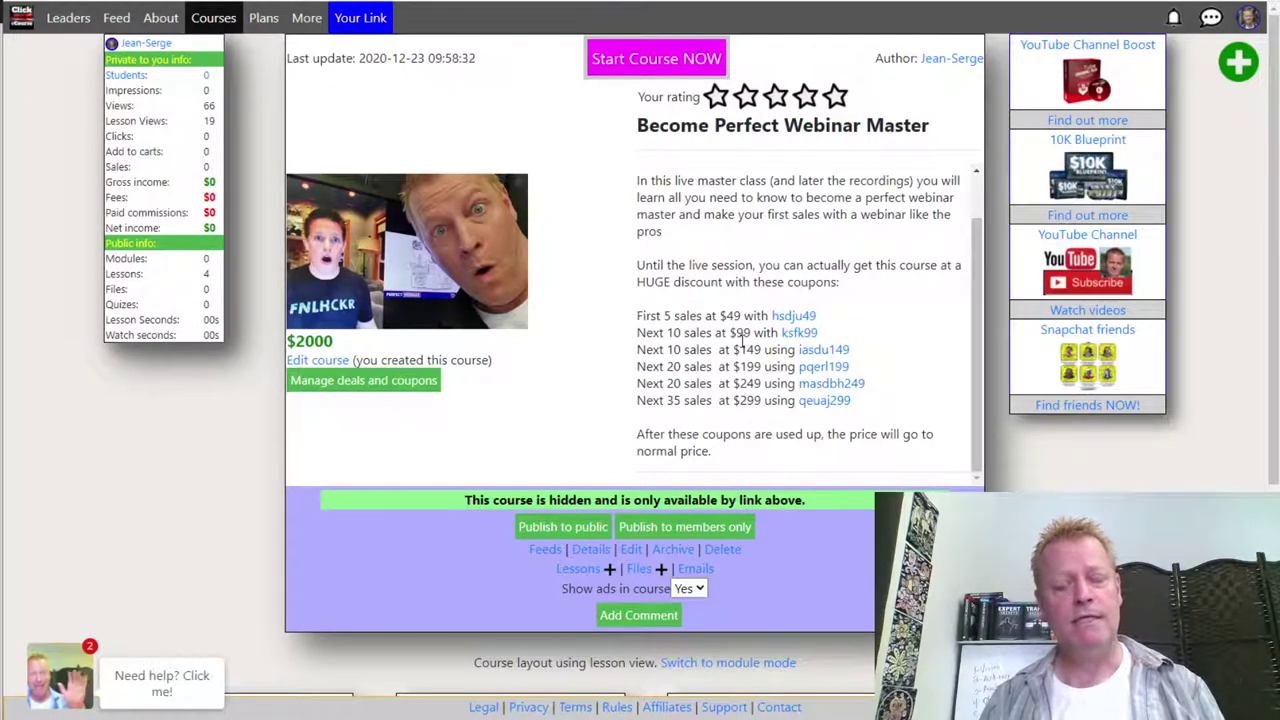
drag(656, 316, 767, 316)
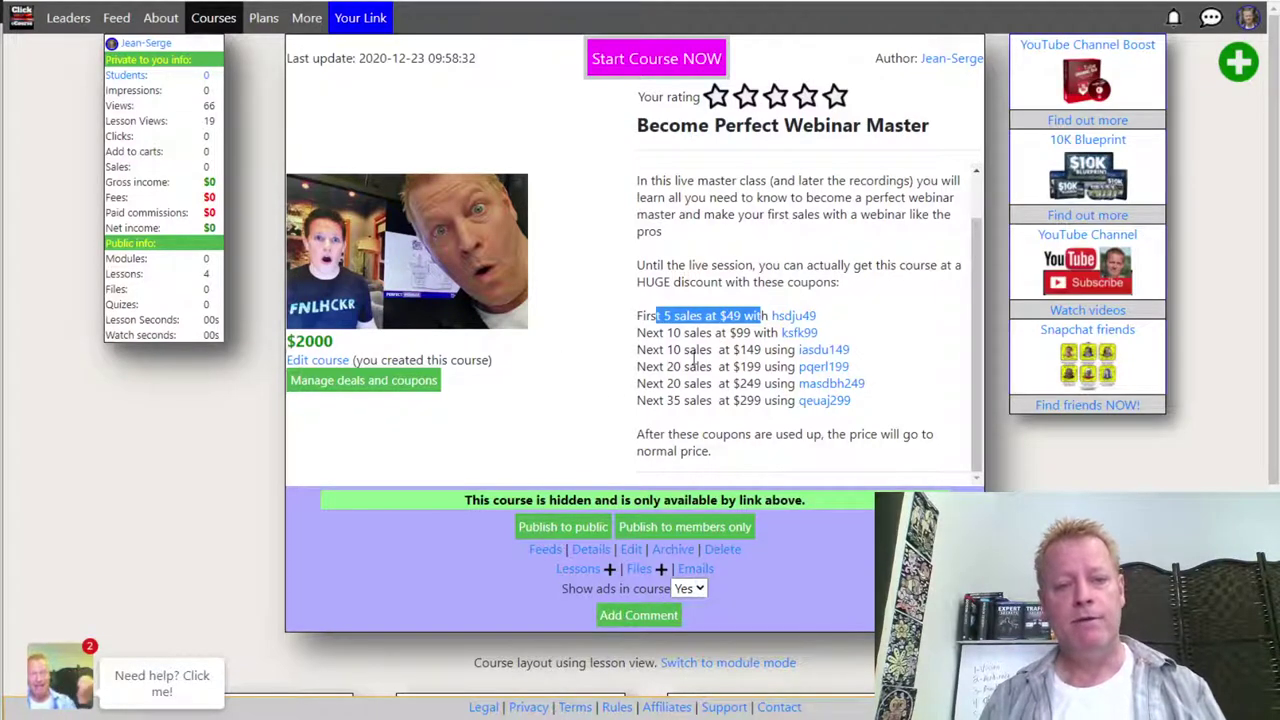
drag(752, 402, 640, 313)
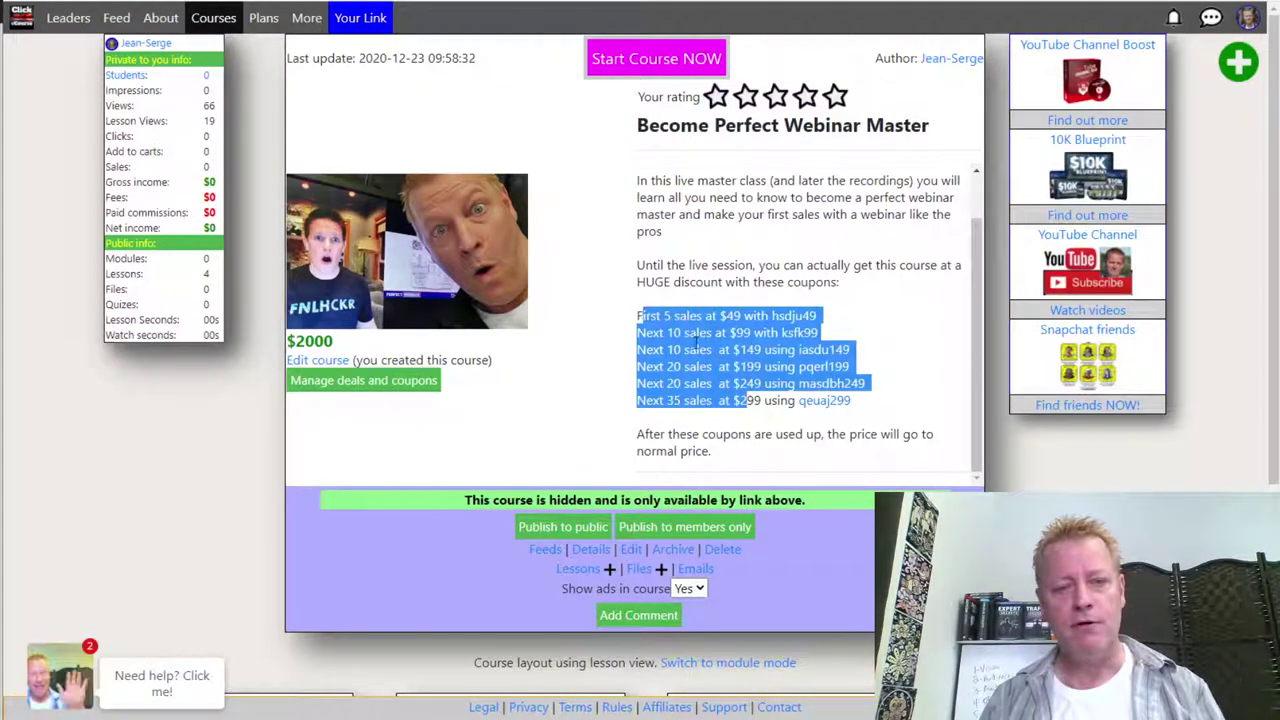
click(754, 372)
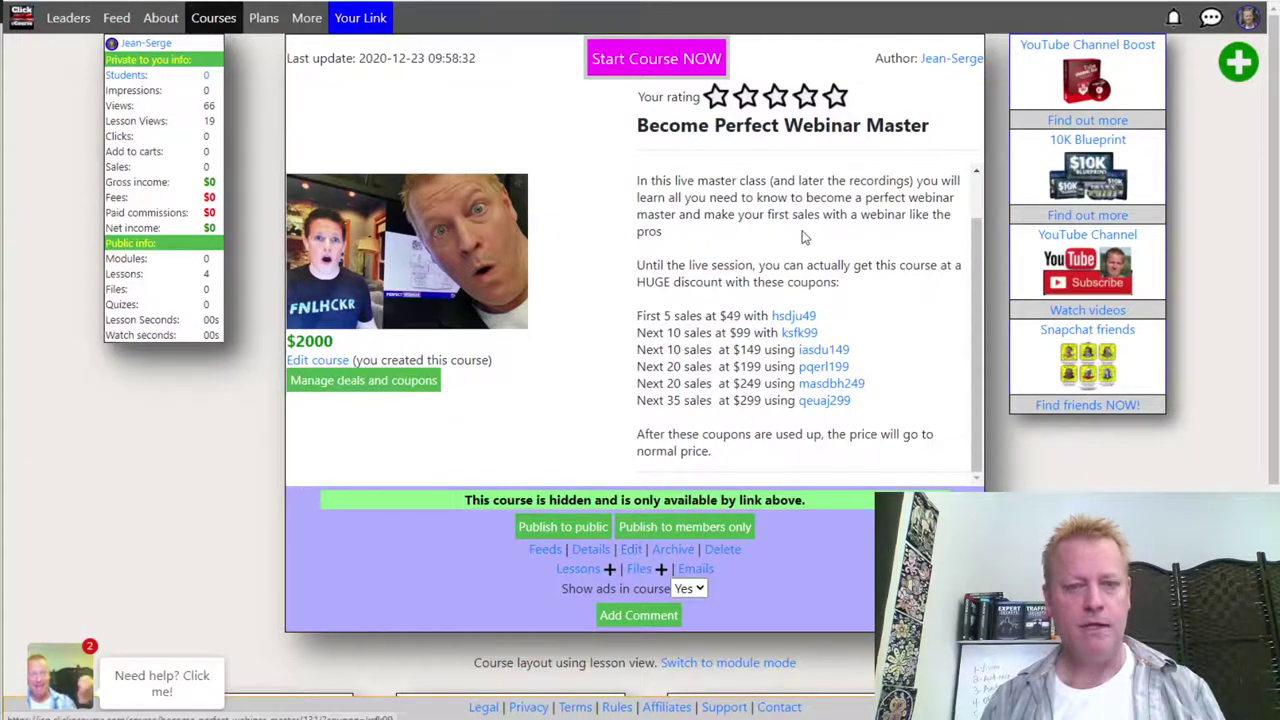
click(789, 375)
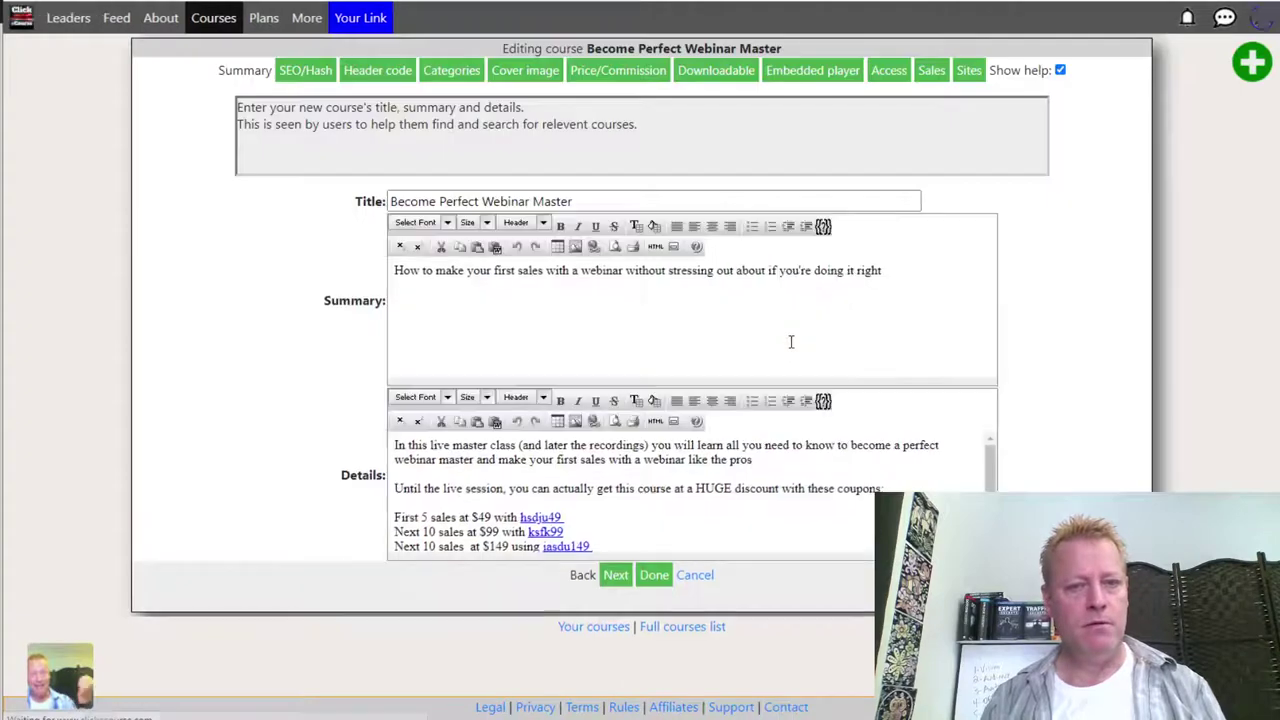
Step: Expand the Details editor to full window and change the first coupon line to '1 to 5'
scroll(413, 495, down, 2)
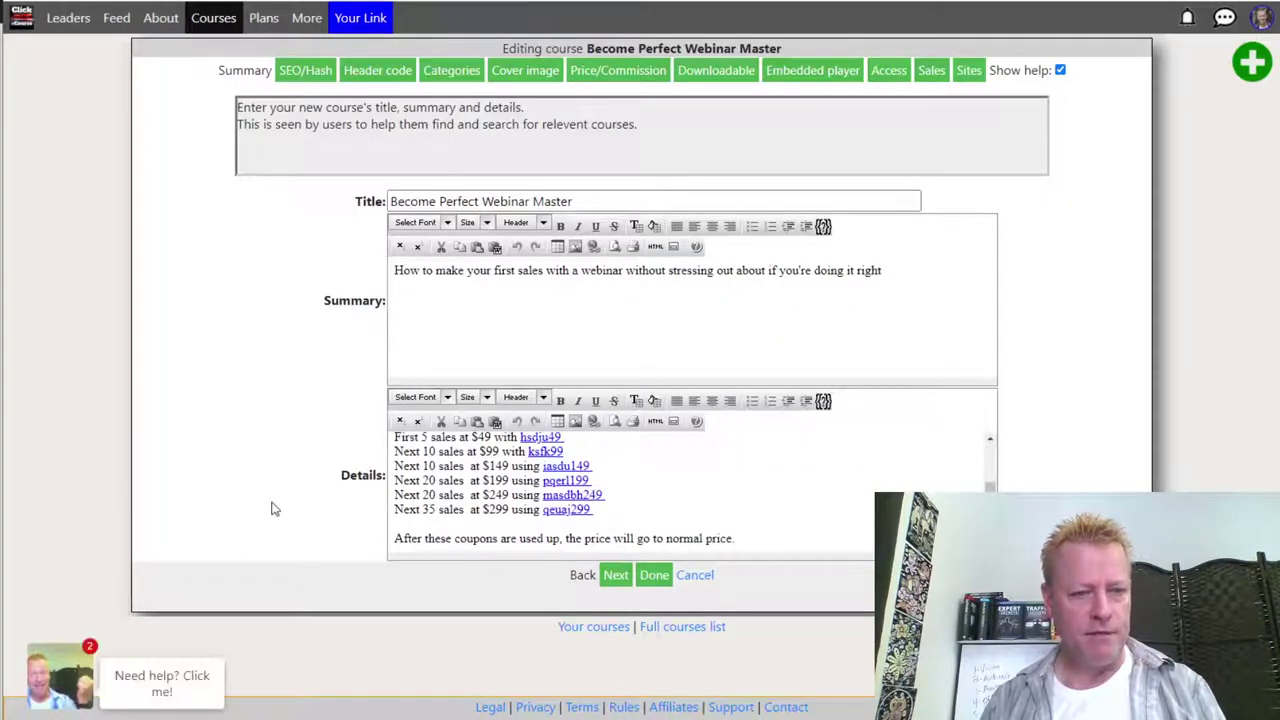
click(670, 422)
click(38, 117)
key(BackSpace)
key(BackSpace)
key(BackSpace)
key(BackSpace)
key(BackSpace)
key(BackSpace)
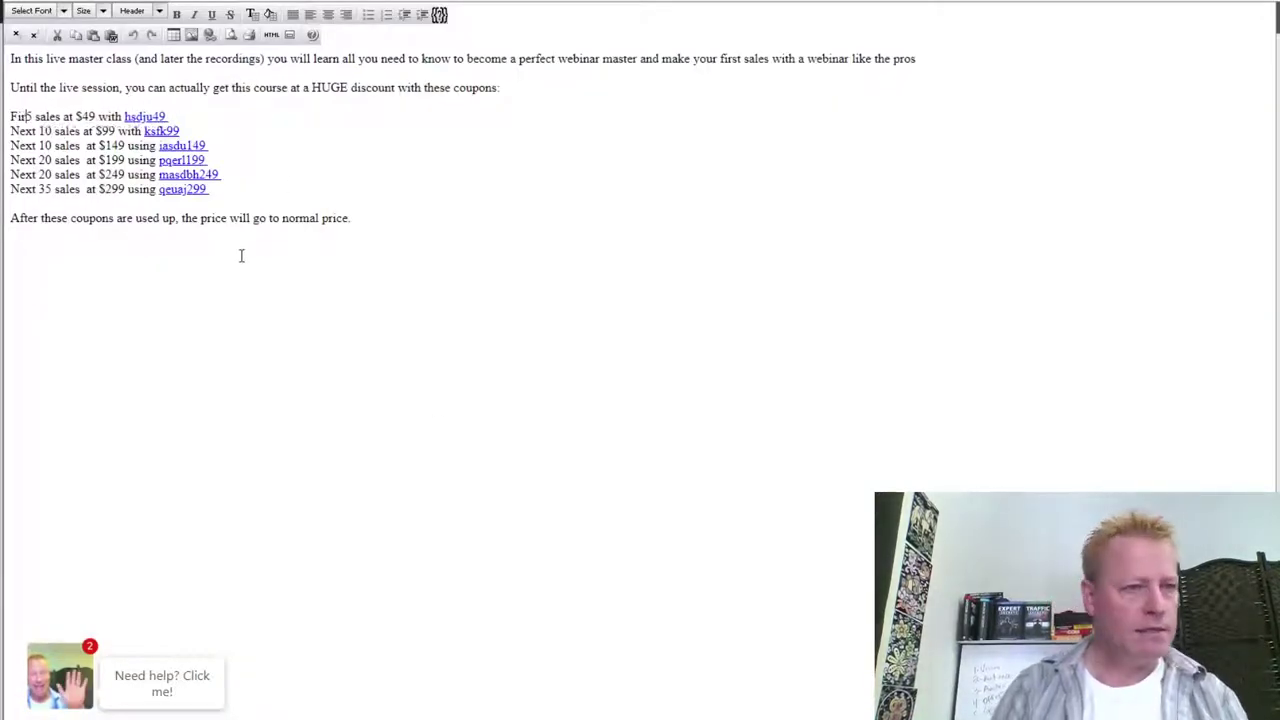
key(BackSpace)
key(BackSpace)
key(Delete)
text(S)
key(ctrl+Right)
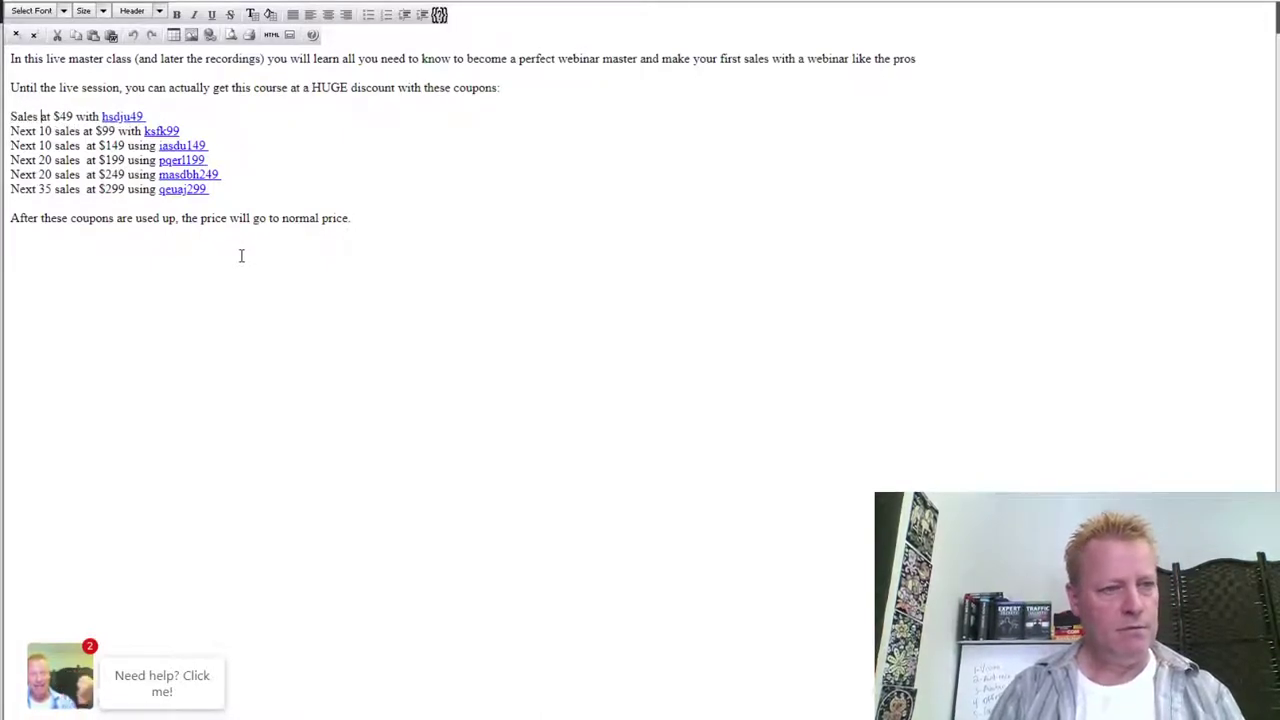
text(1 to 5)
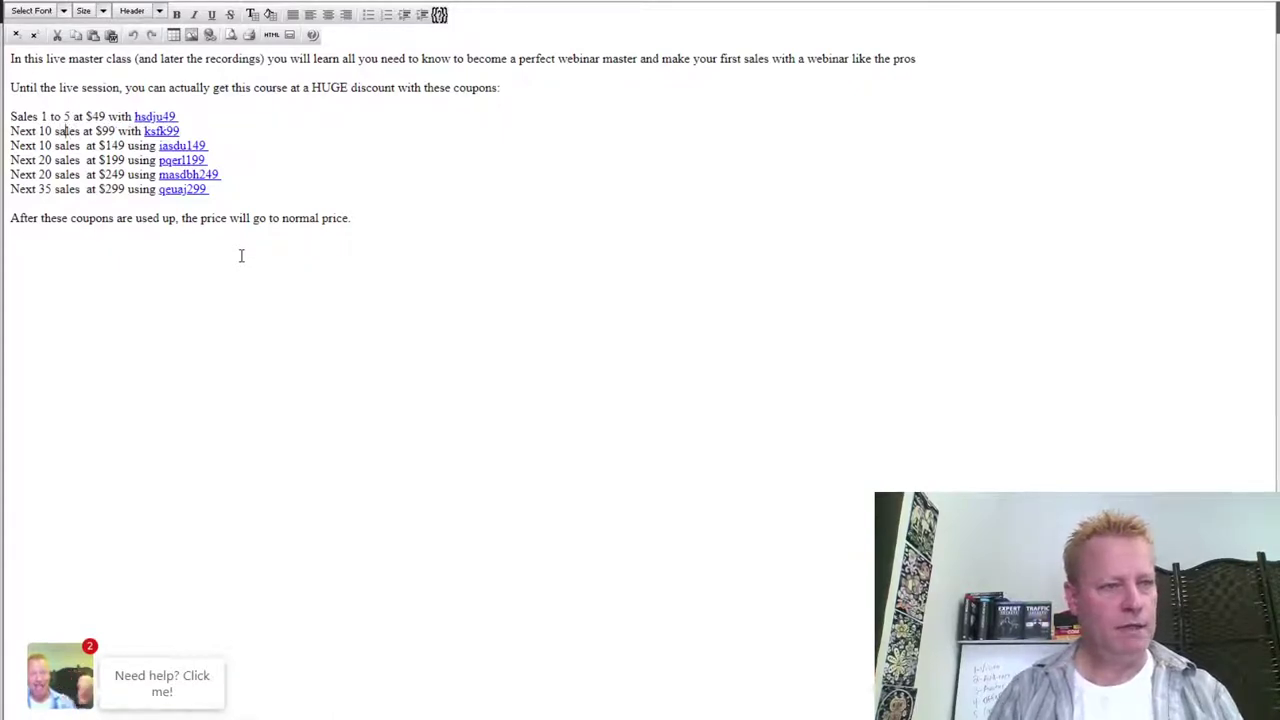
Step: Type the remaining ranges 6 to 15, 16 to 25, 26 to 45, 46 to 65, 66 to 99
key(Down)
text(6 )
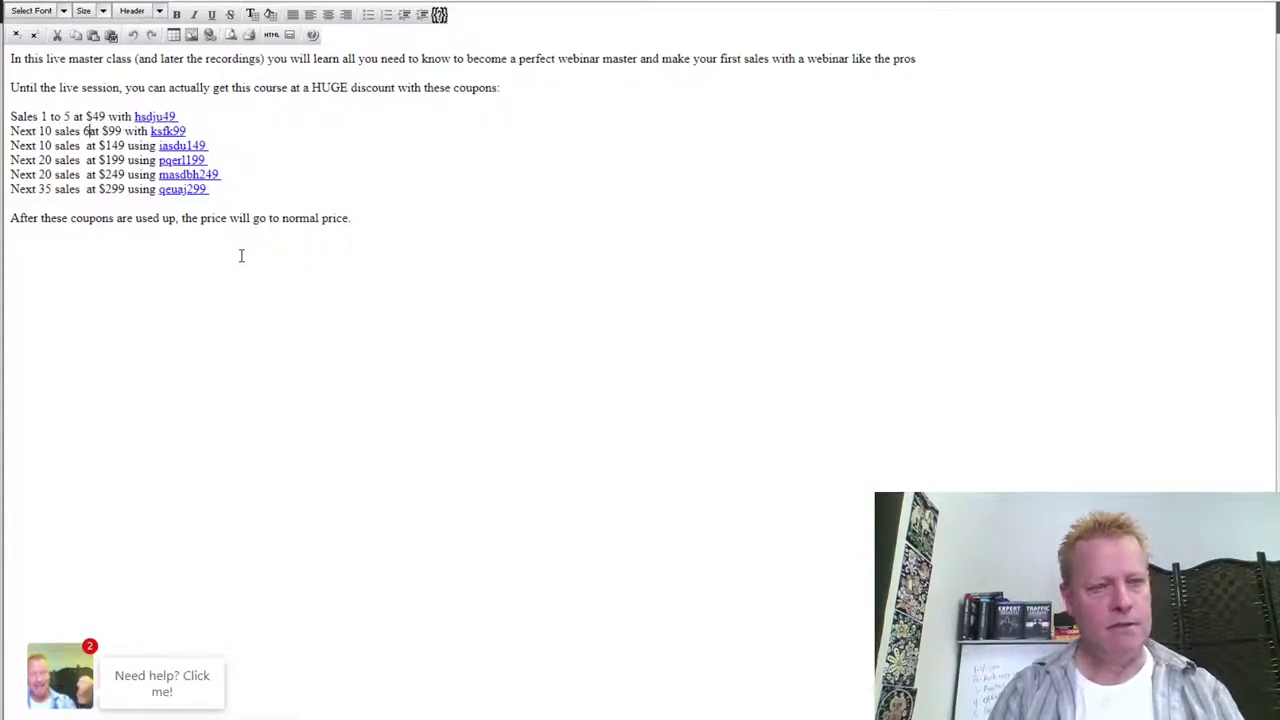
text(- )
text(16)
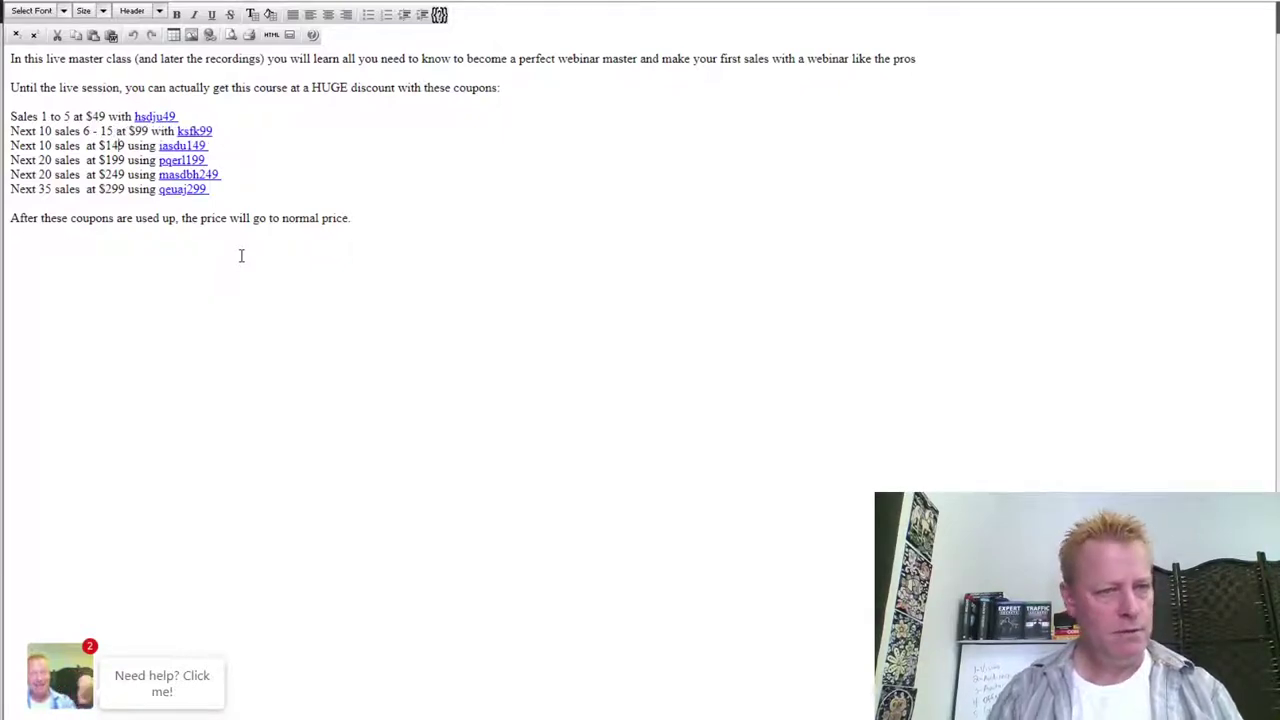
text( 16)
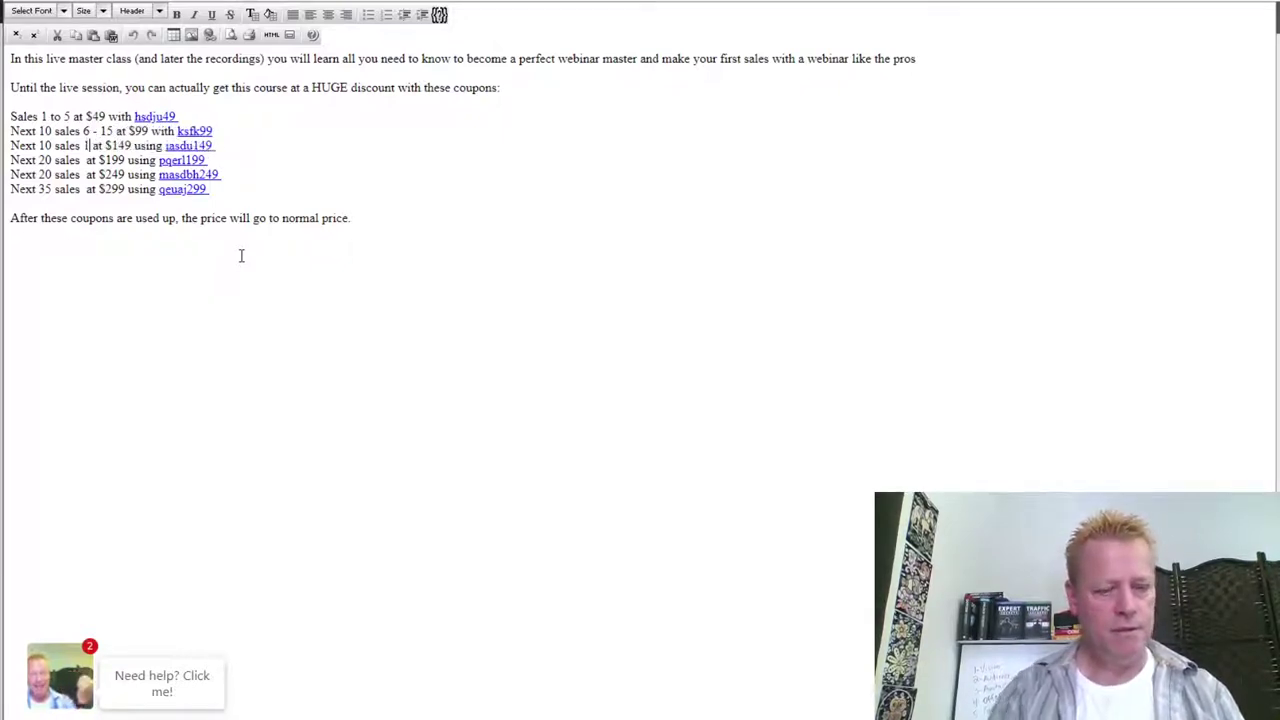
text( to)
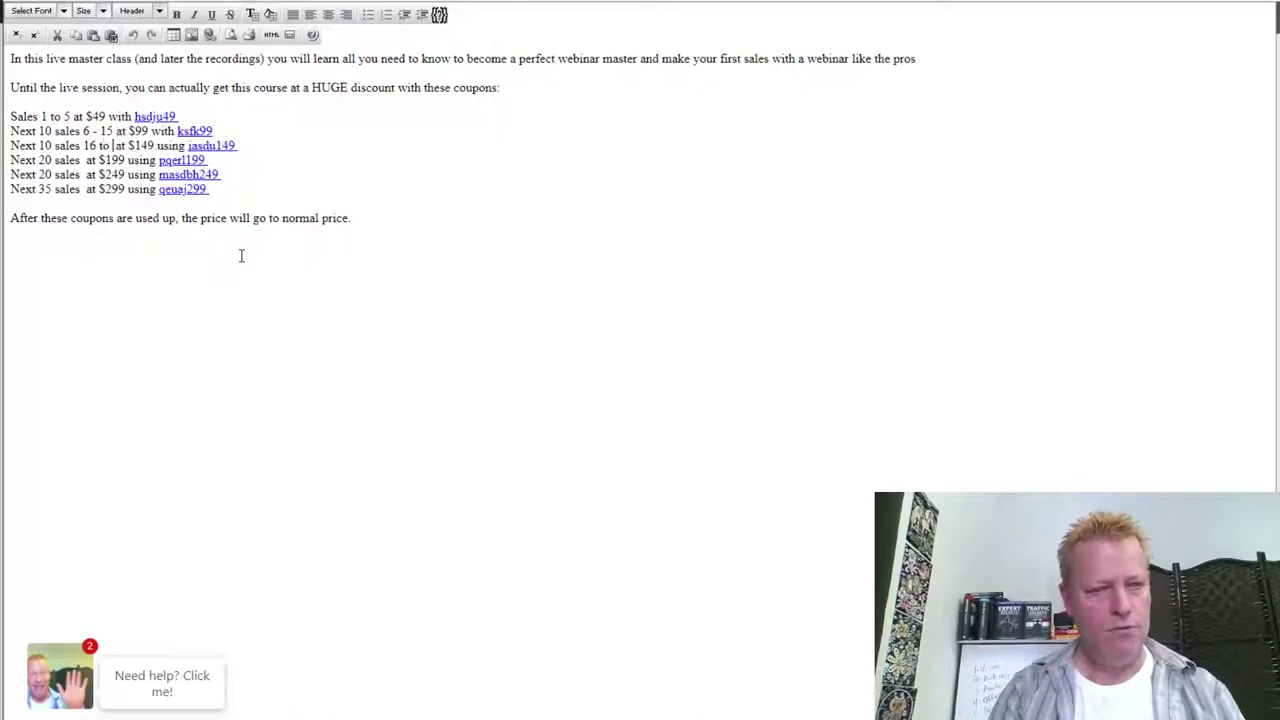
text( 25)
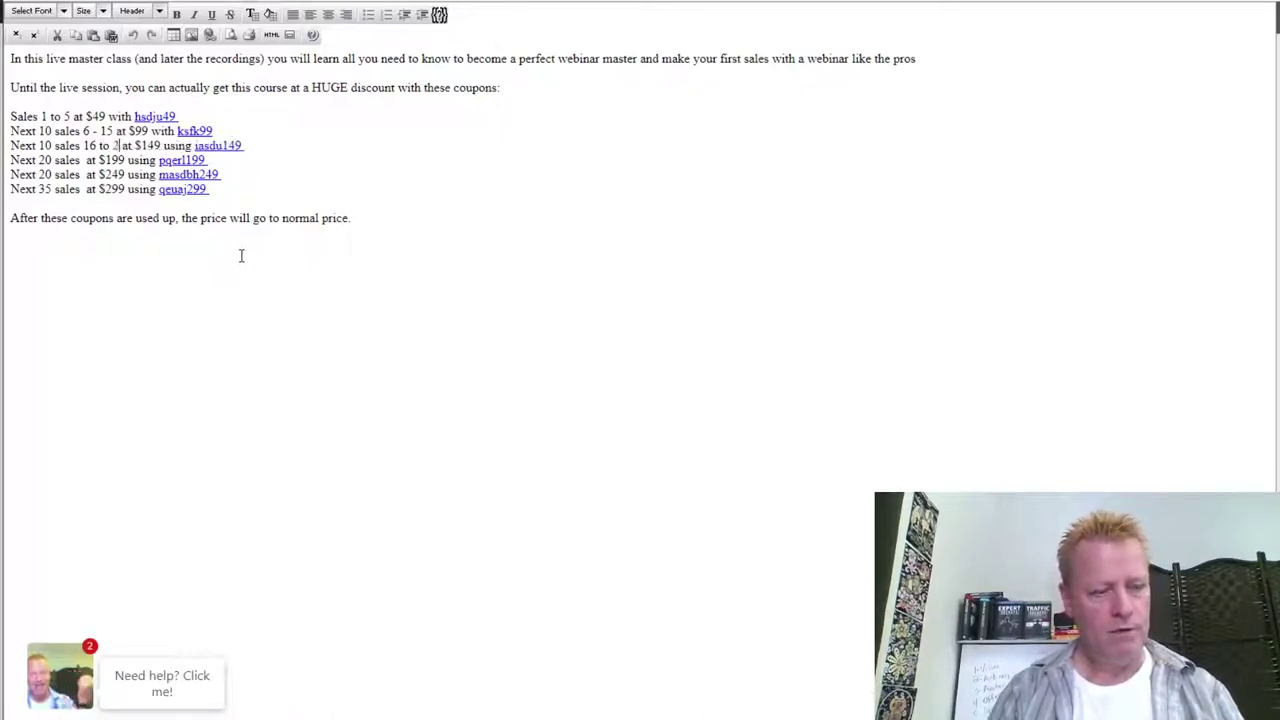
key(Delete)
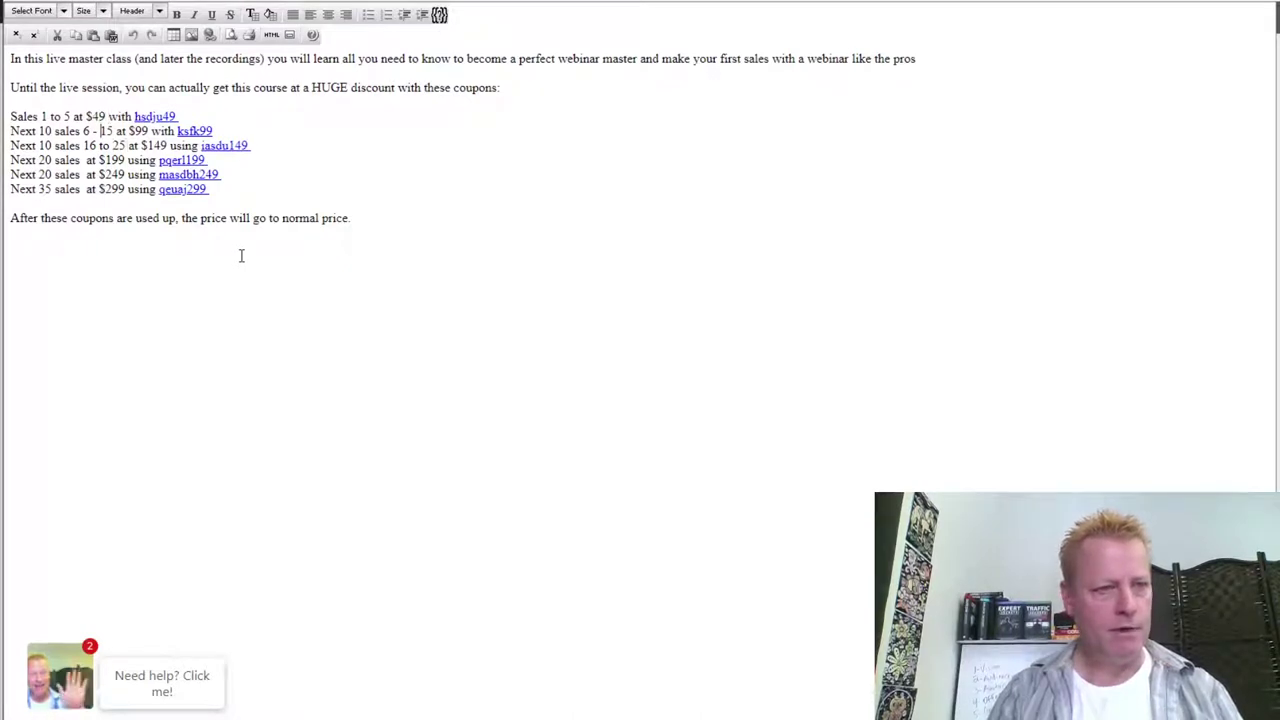
key(BackSpace)
text(to )
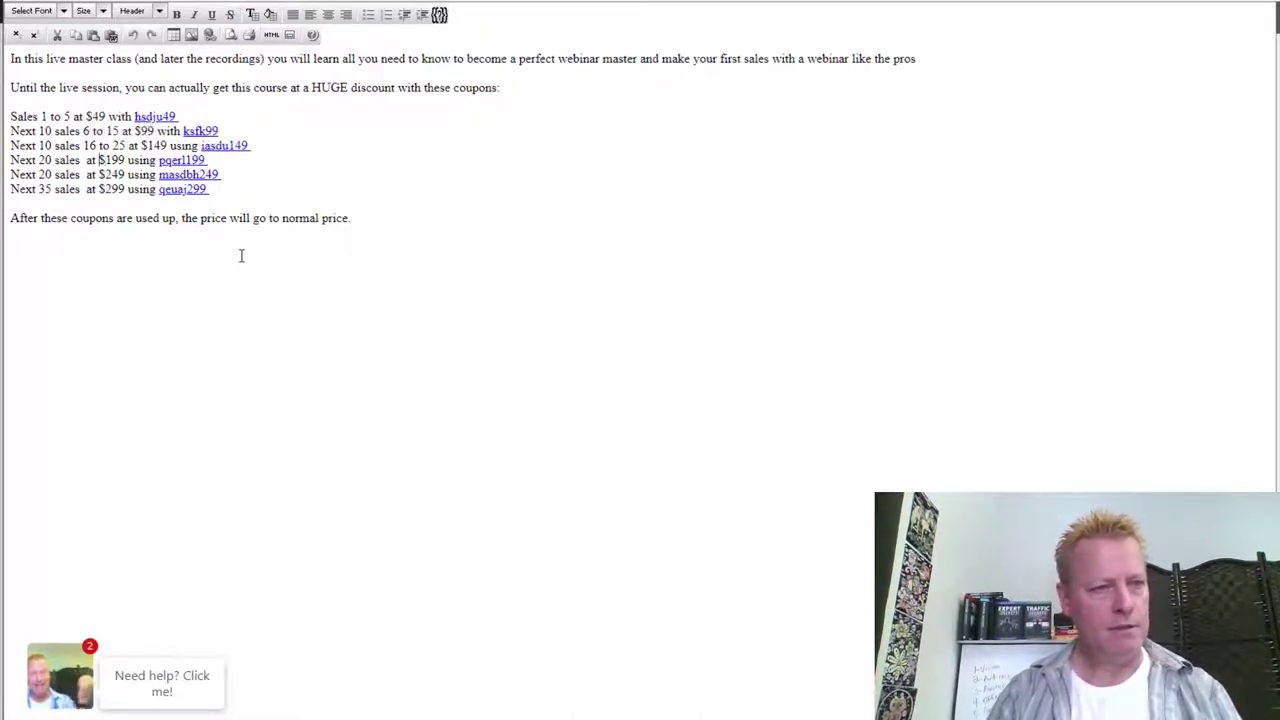
text(26 to )
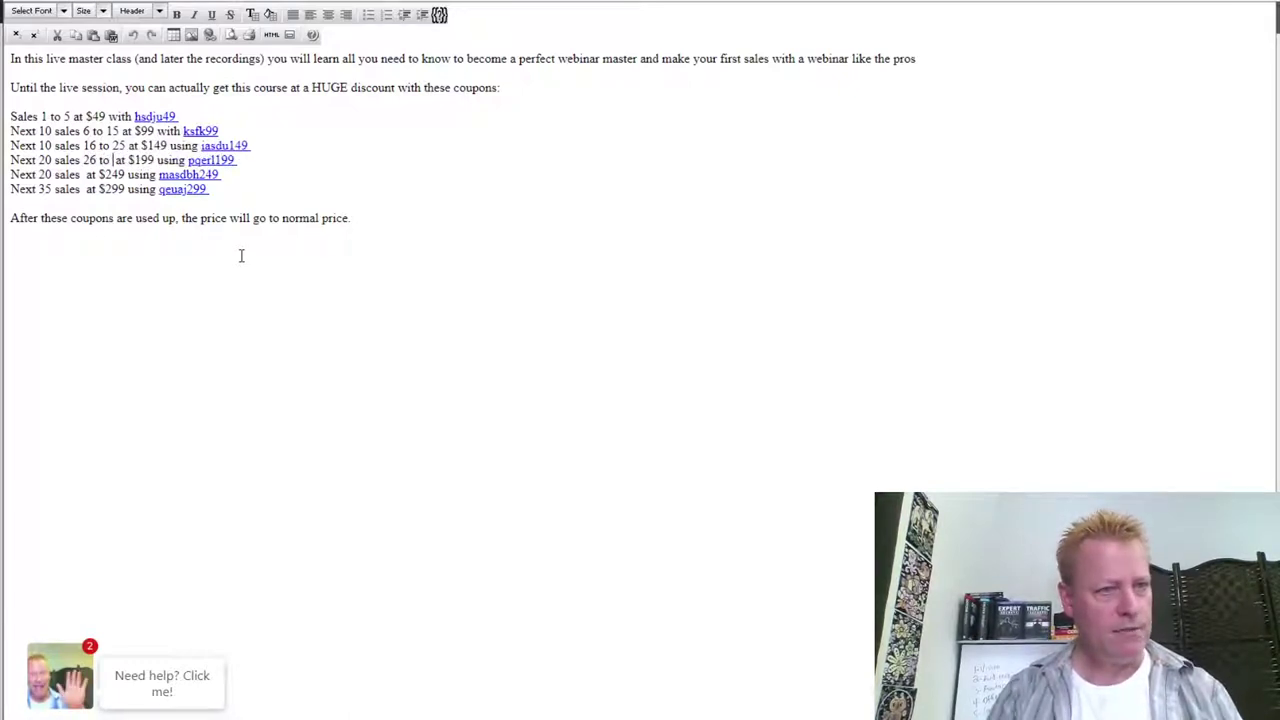
text(45)
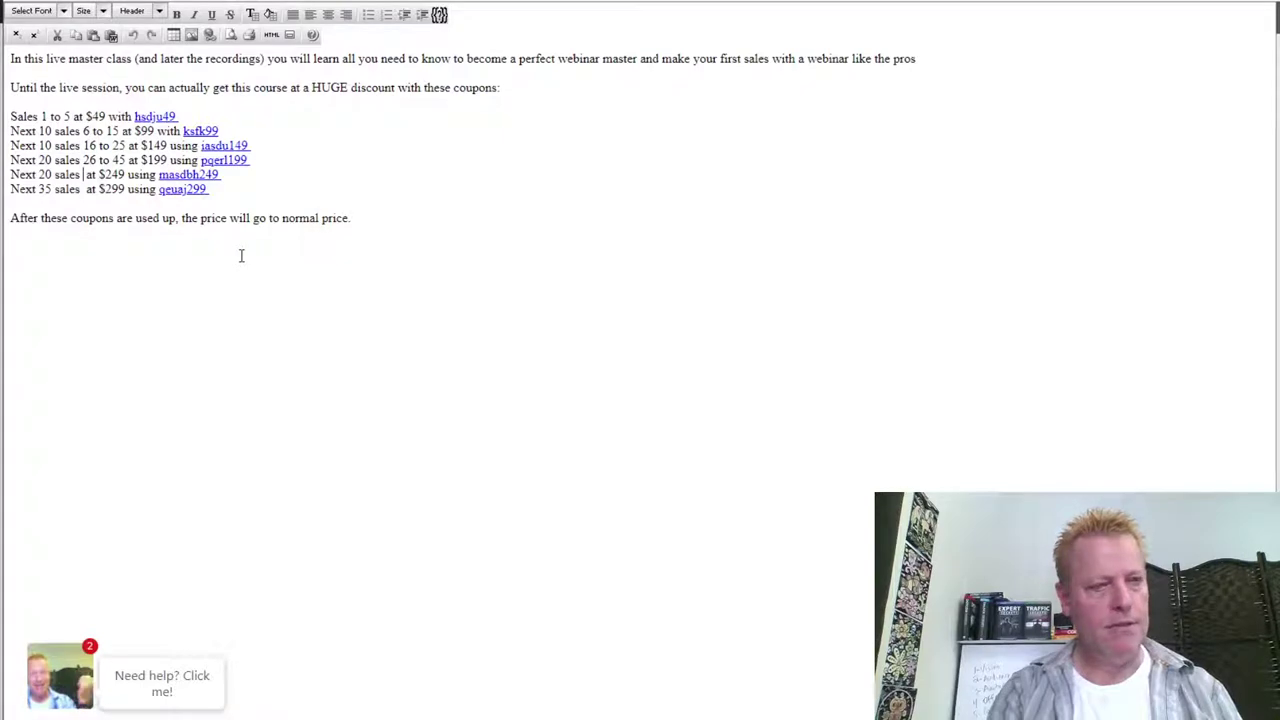
text(46 t)
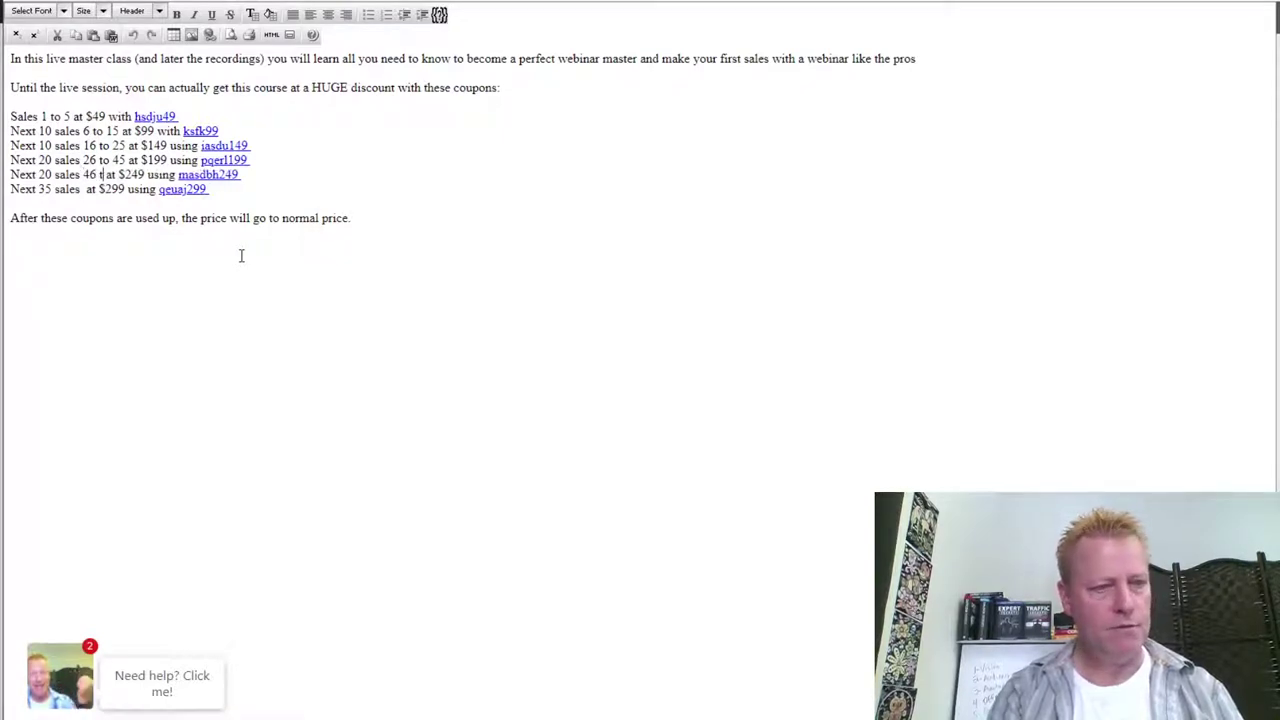
key(Delete)
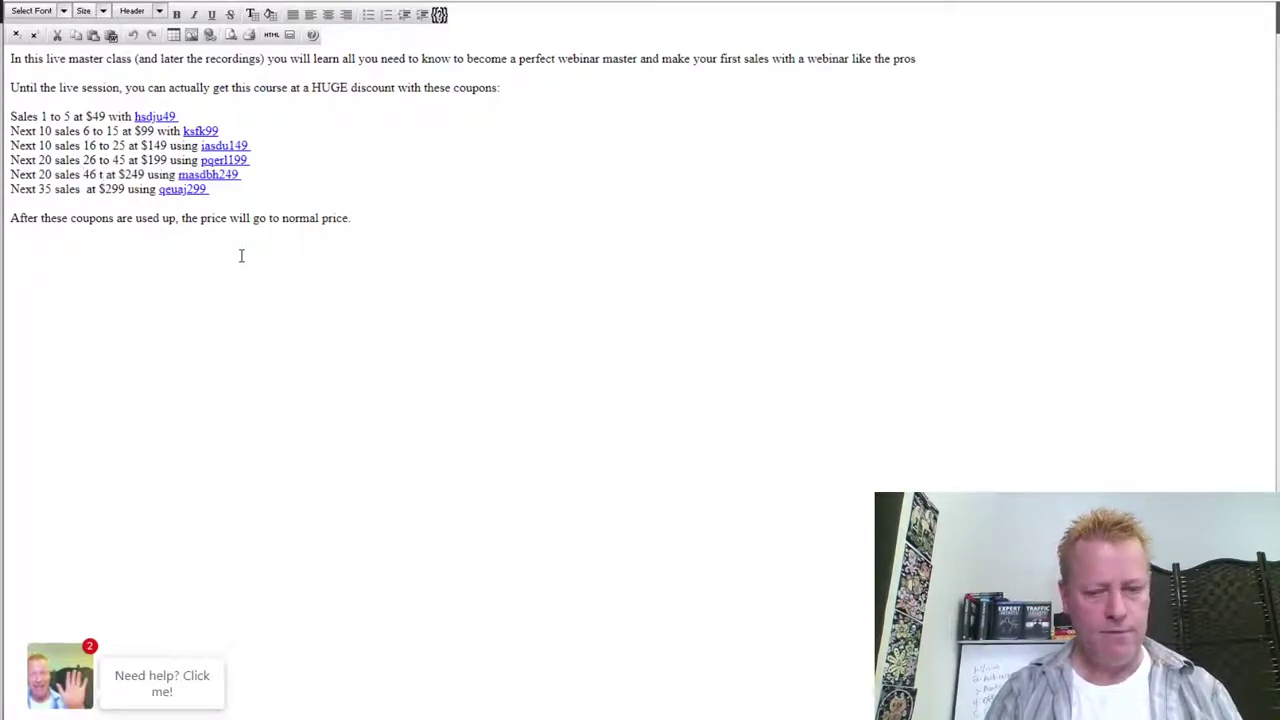
text(o )
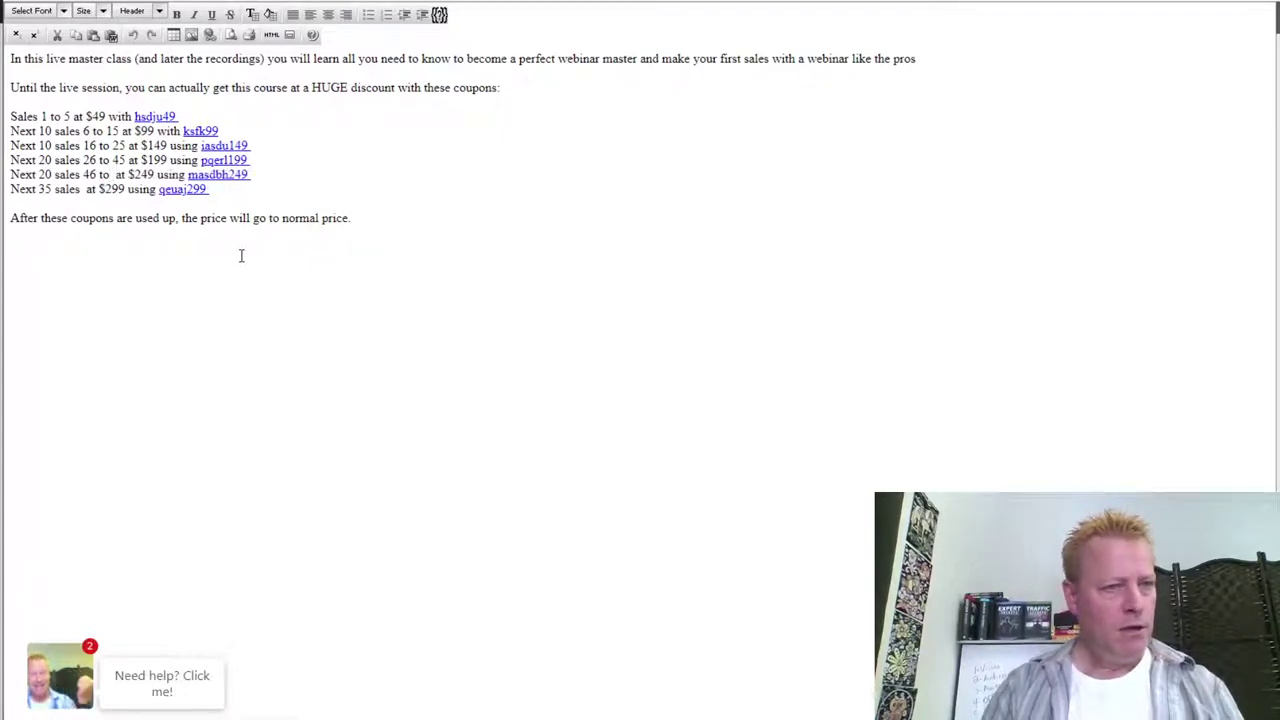
text(65)
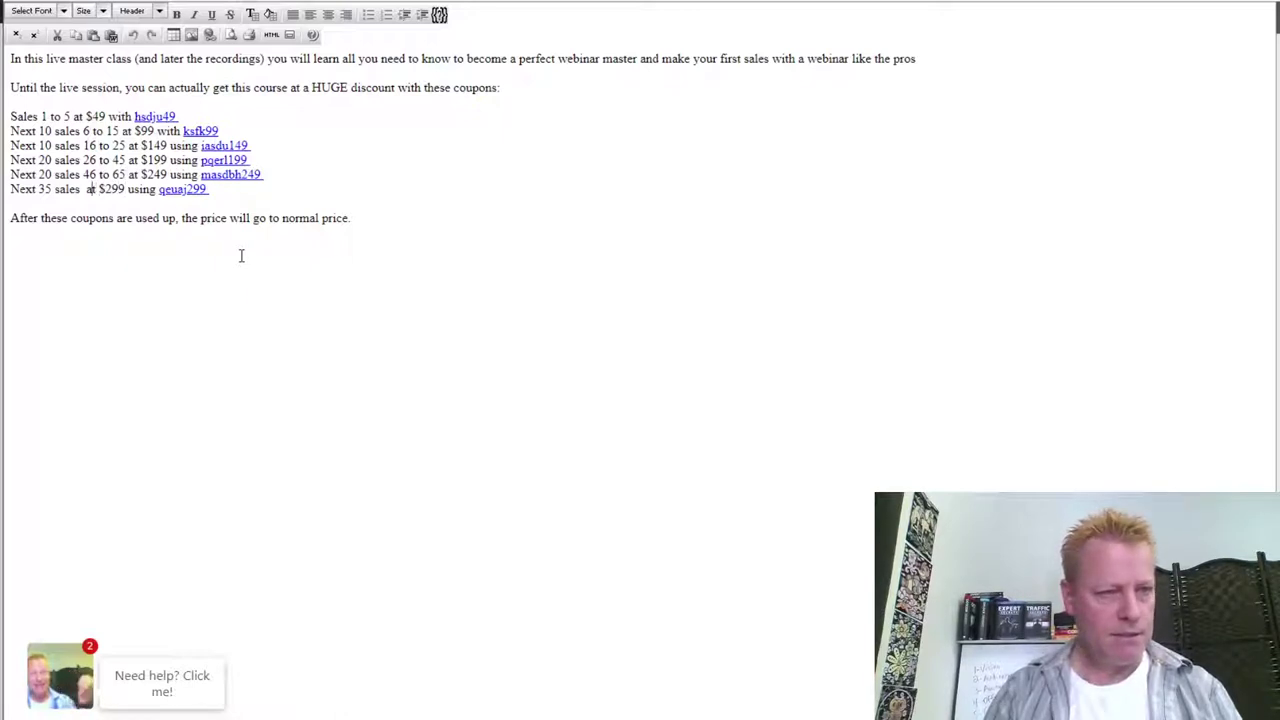
text(66 to )
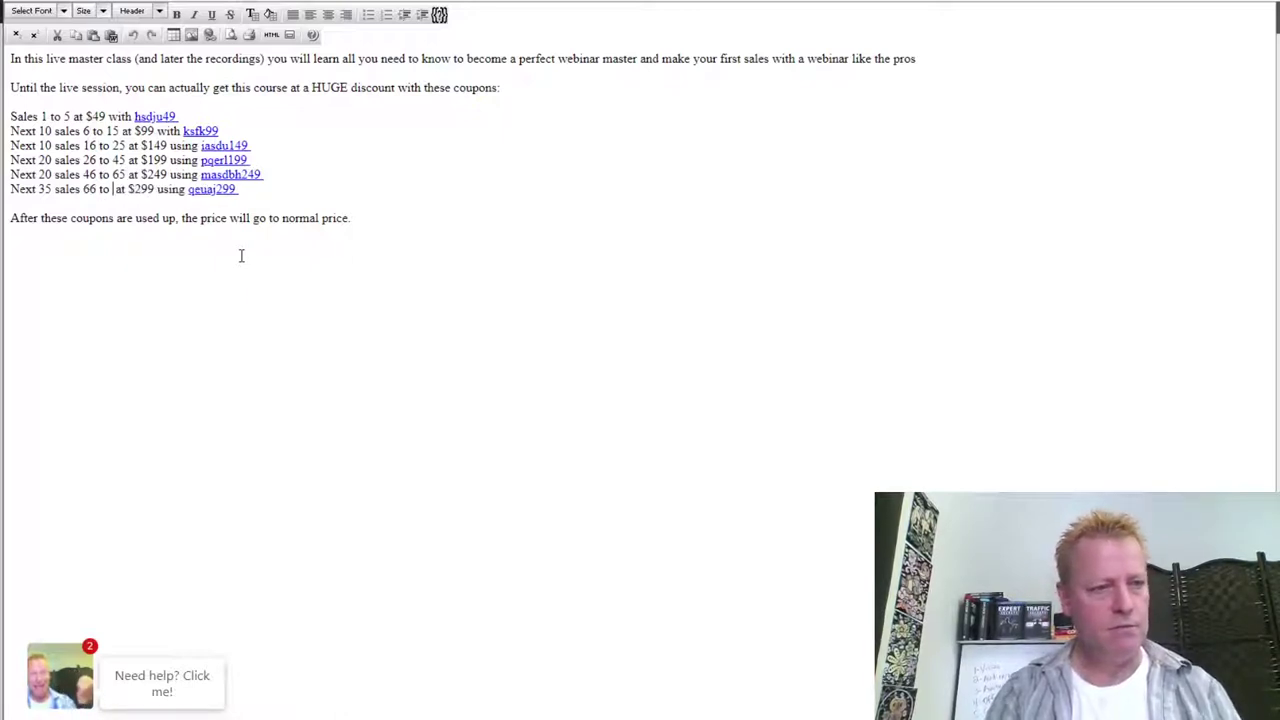
text(99)
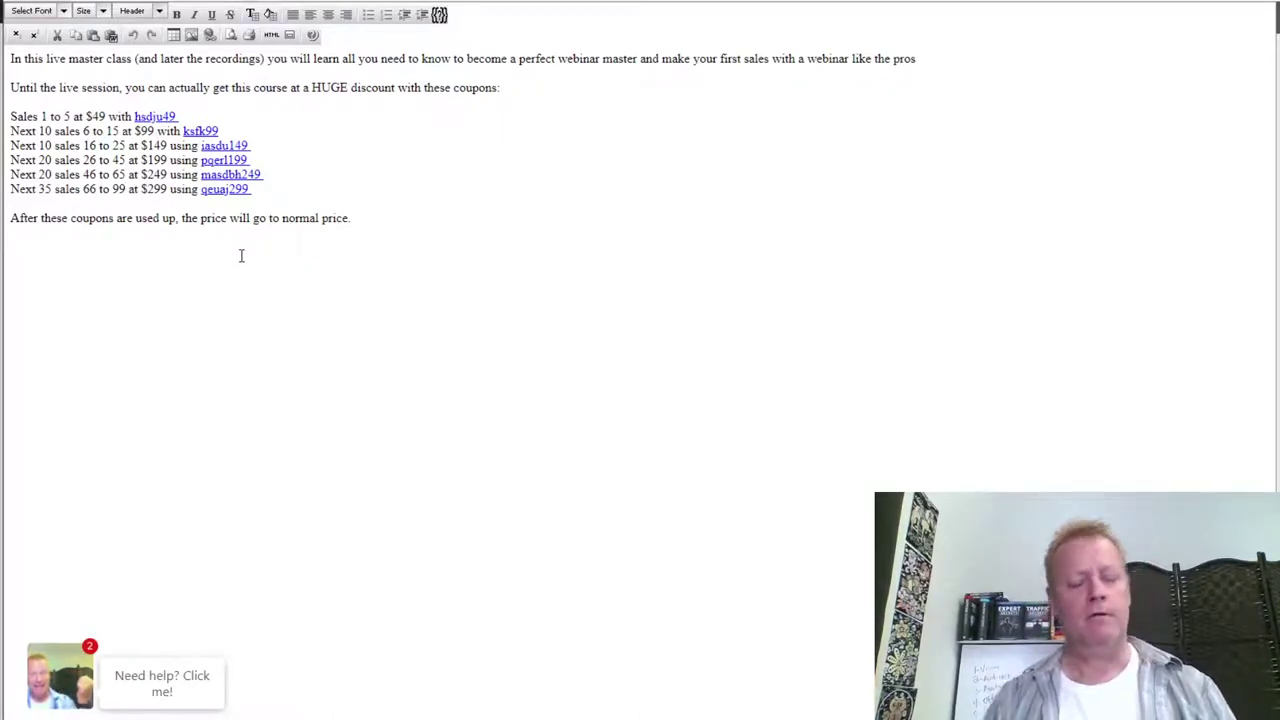
Step: Delete the leftover 'Next … sales' wording from the start of each coupon line
key(Left)
key(Left)
key(Left)
key(Left)
key(Left)
key(Left)
key(Left)
key(Left)
key(Left)
key(Left)
key(Left)
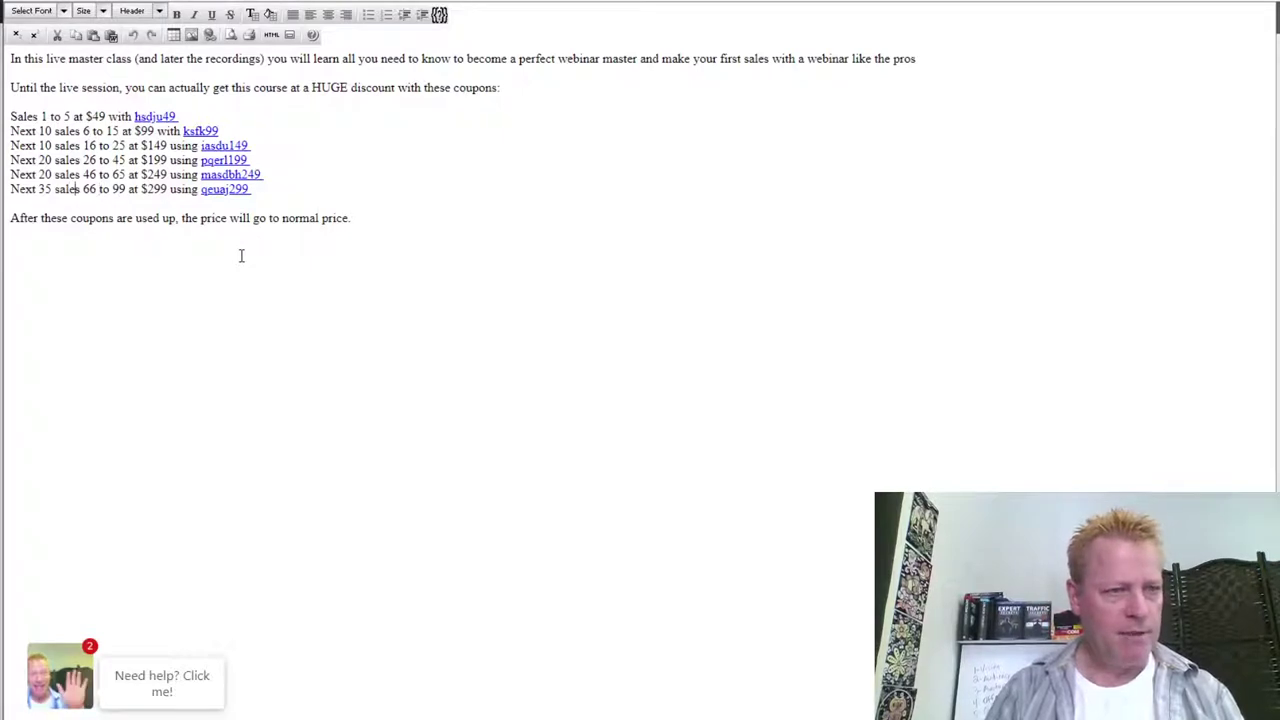
key(BackSpace)
key(BackSpace)
key(BackSpace)
key(BackSpace)
key(BackSpace)
key(BackSpace)
key(BackSpace)
key(BackSpace)
key(BackSpace)
key(BackSpace)
key(BackSpace)
key(BackSpace)
key(BackSpace)
key(BackSpace)
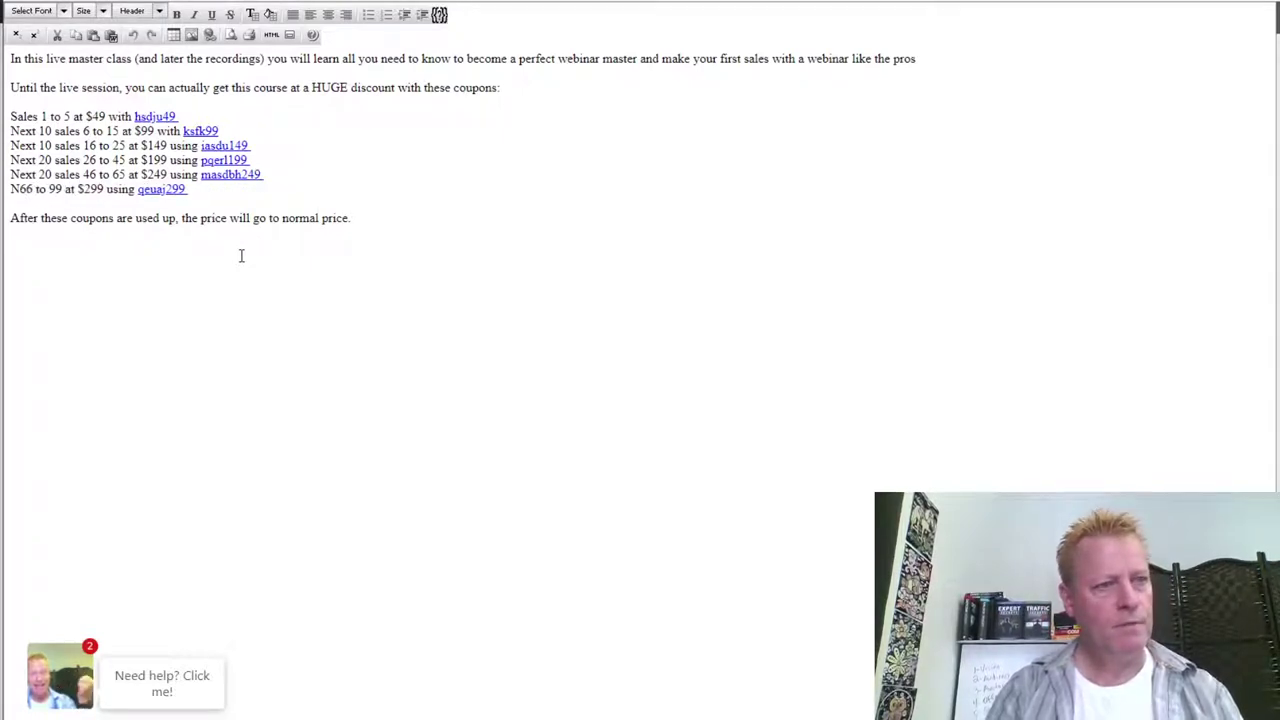
key(Delete)
key(Delete)
key(Delete)
key(Delete)
key(Delete)
key(Delete)
key(Delete)
key(Delete)
key(Delete)
key(Delete)
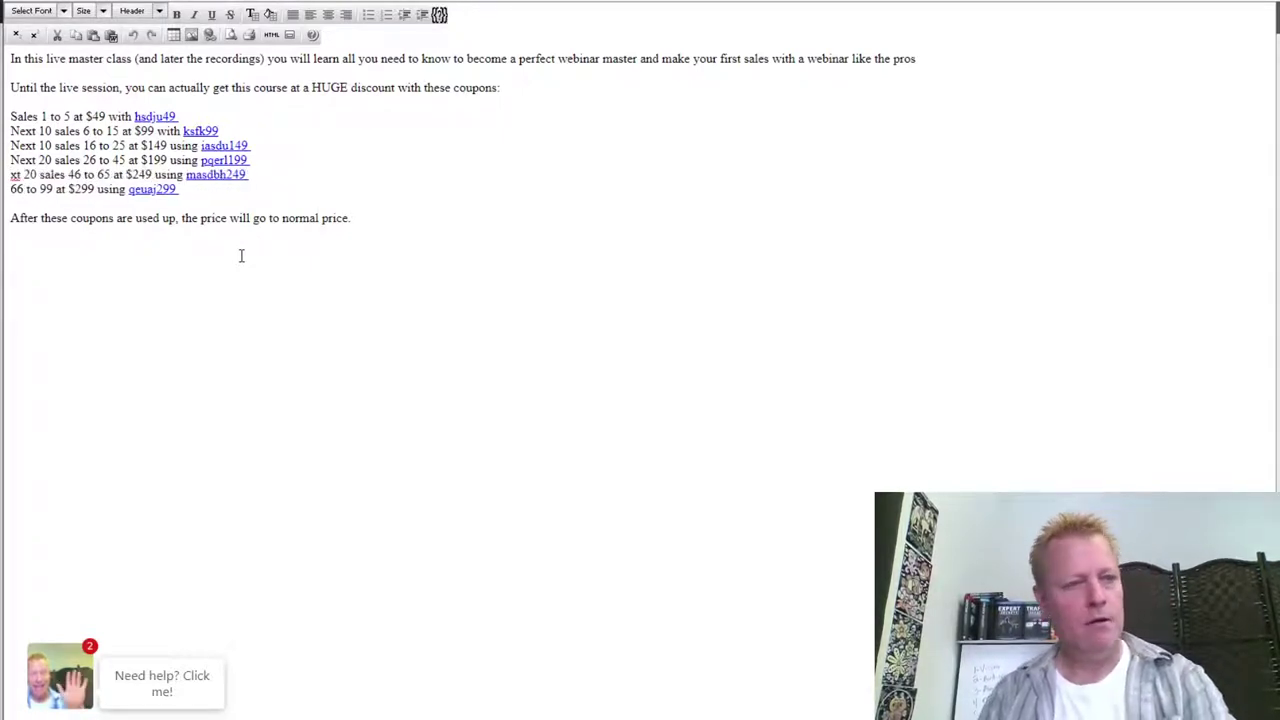
key(Delete)
key(Delete)
key(Delete)
key(Delete)
key(Up)
key(Delete)
key(Delete)
key(Delete)
key(Delete)
key(Delete)
key(Delete)
key(Delete)
key(Delete)
key(Delete)
key(Delete)
key(Delete)
key(Delete)
key(Delete)
key(Delete)
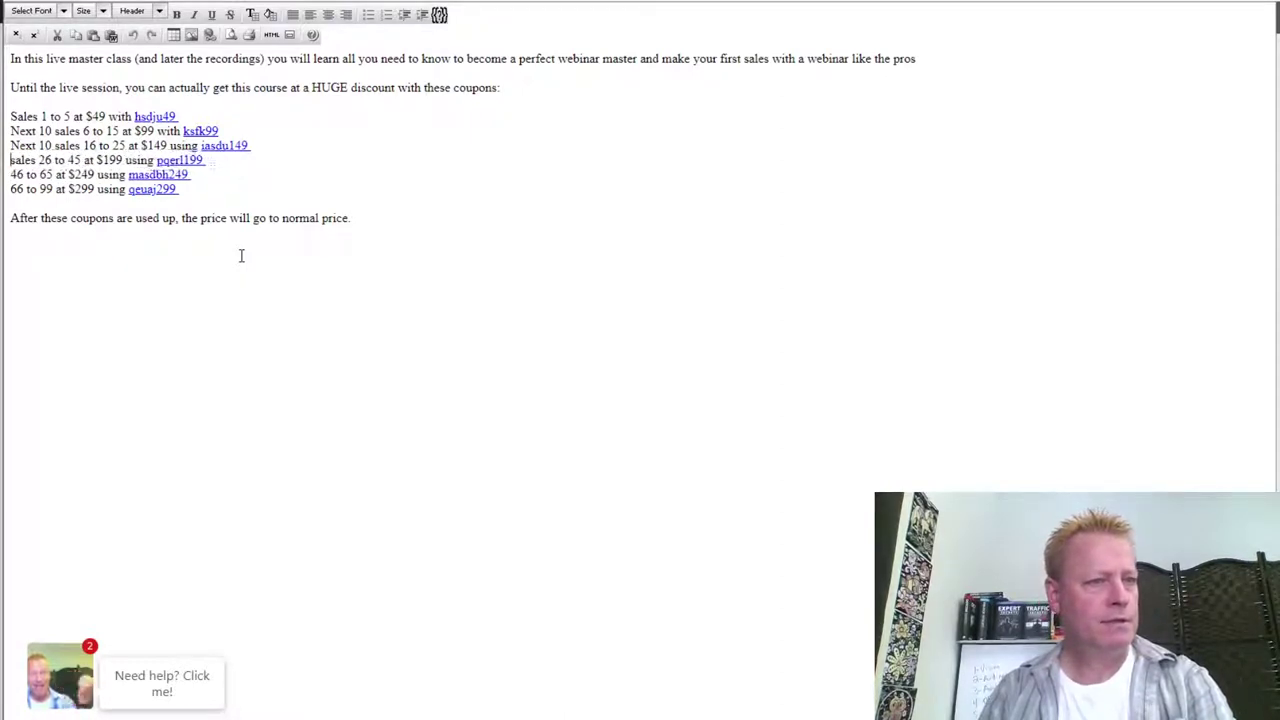
key(Up)
key(Delete)
key(Delete)
key(Delete)
key(Delete)
key(Delete)
key(Delete)
key(Delete)
key(Delete)
key(Delete)
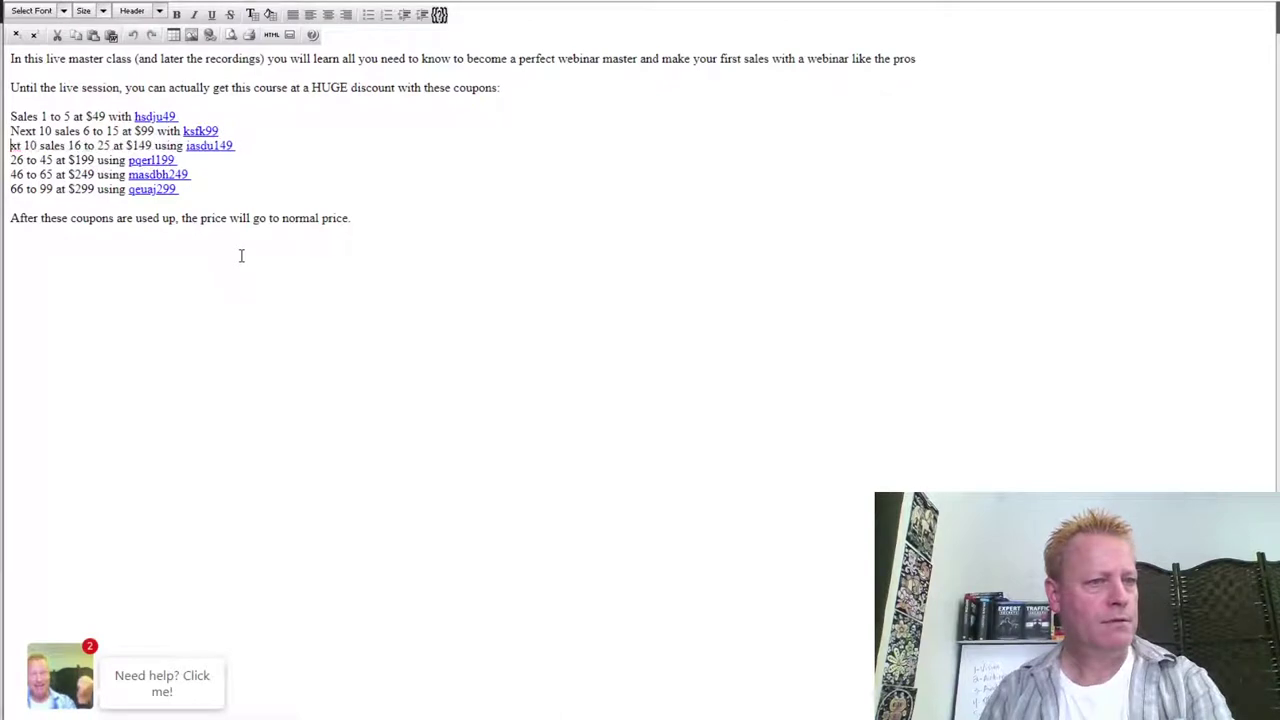
key(Delete)
key(Delete)
key(Delete)
key(Delete)
key(Delete)
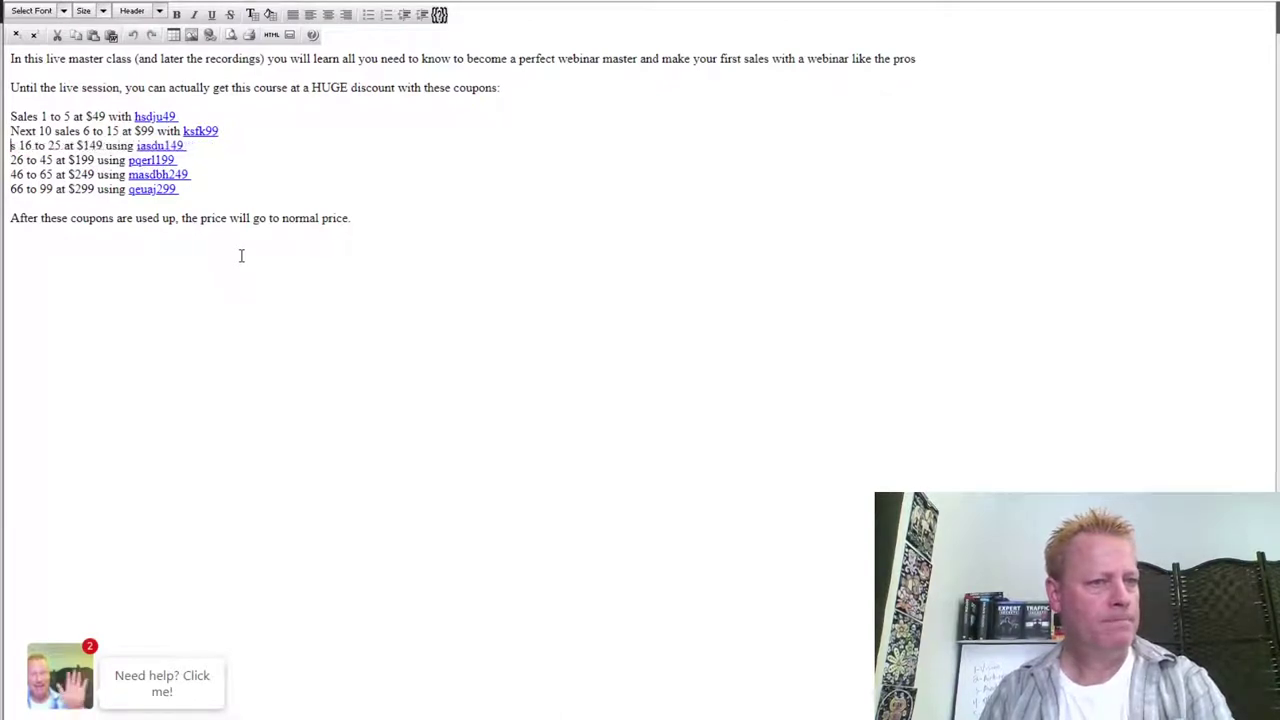
key(Up)
key(Delete)
key(Delete)
key(Delete)
key(Delete)
key(Delete)
key(Delete)
key(Delete)
key(Delete)
key(Delete)
key(Delete)
key(Delete)
key(Delete)
key(Delete)
key(Delete)
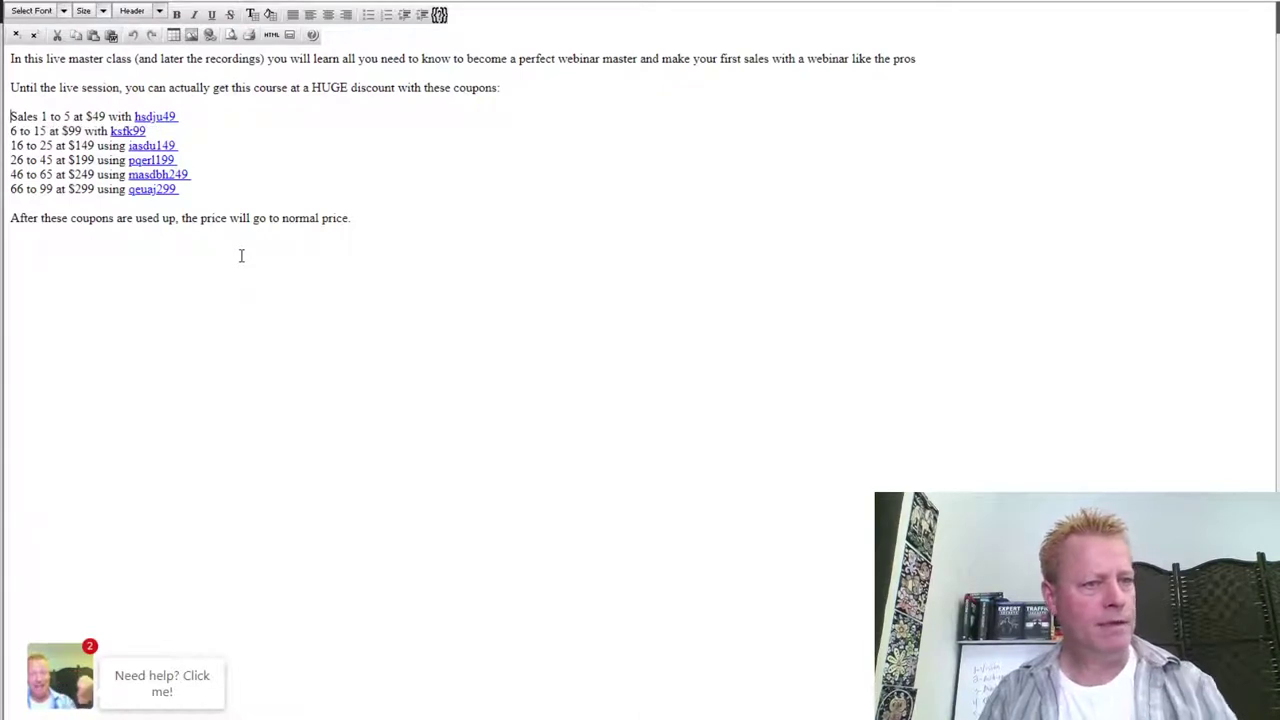
key(Up)
key(Delete)
key(Delete)
key(Delete)
key(Delete)
key(Delete)
key(Delete)
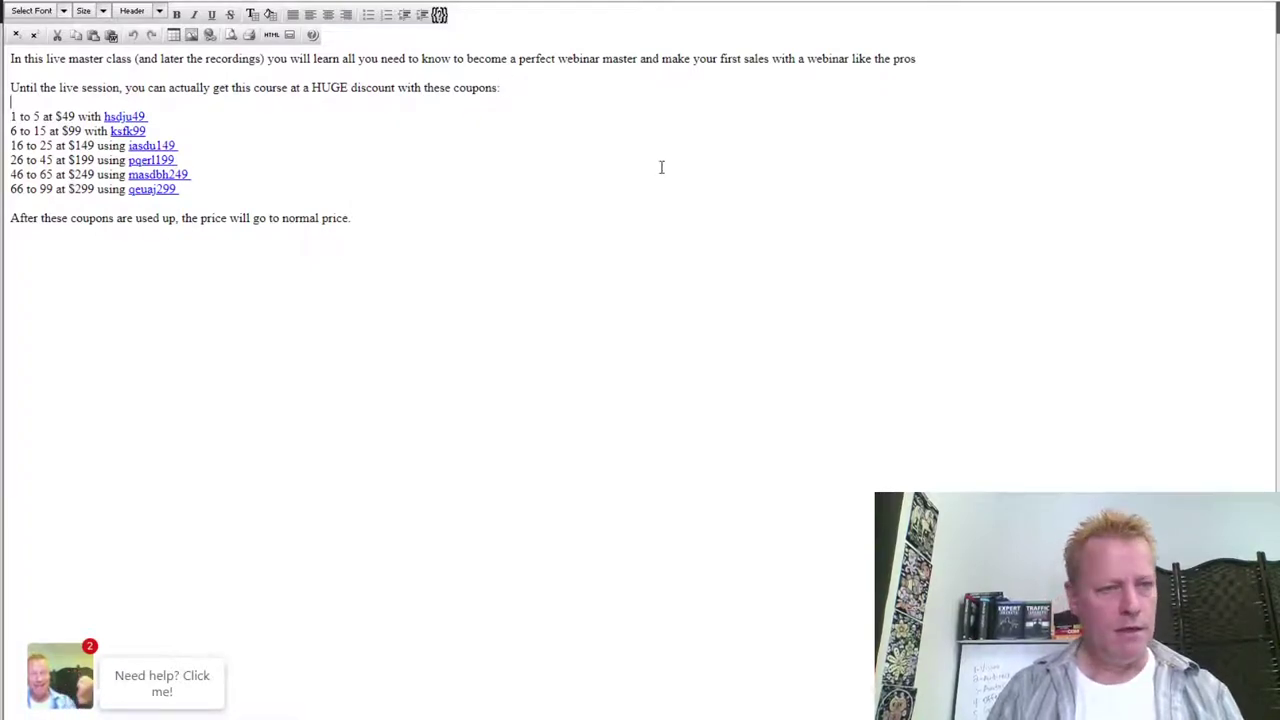
Step: Add the note that clicking sold-out coupons shows they're no longer available; move the normal-price sentence to a new line
text(If you clikc)
key(BackSpace)
key(BackSpace)
text(ck any of the sold out coup)
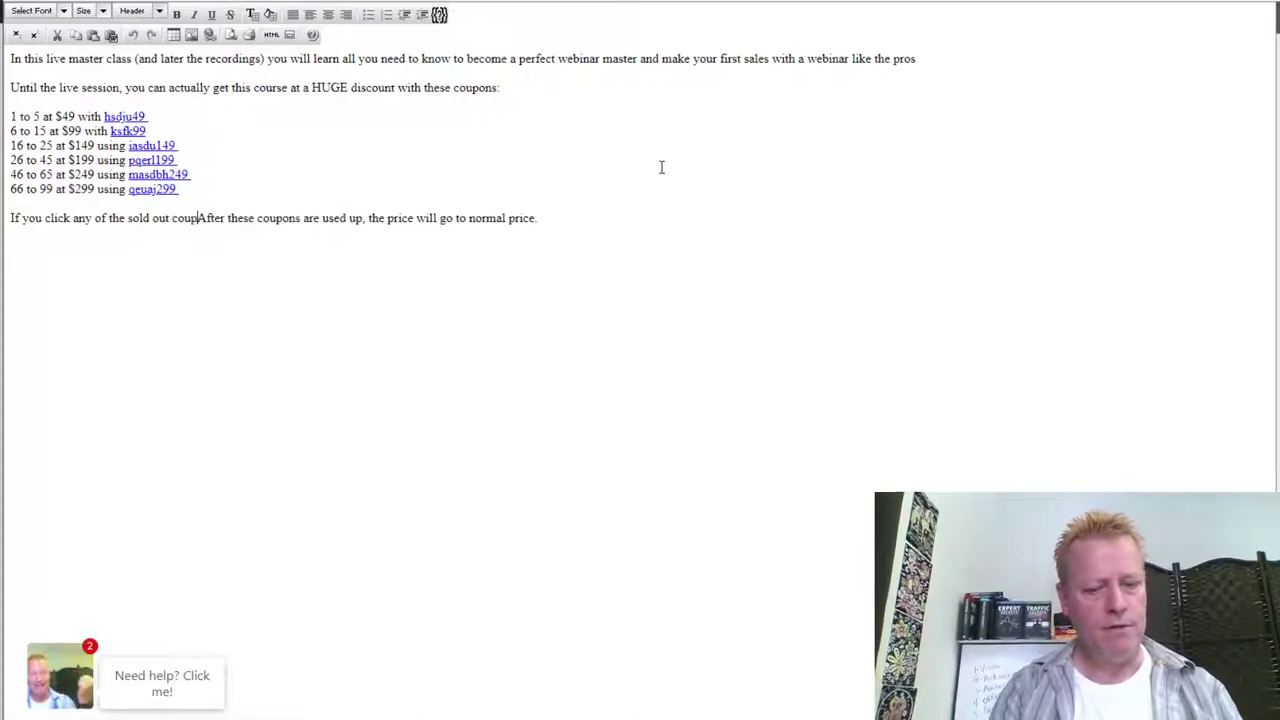
text(ons, it w)
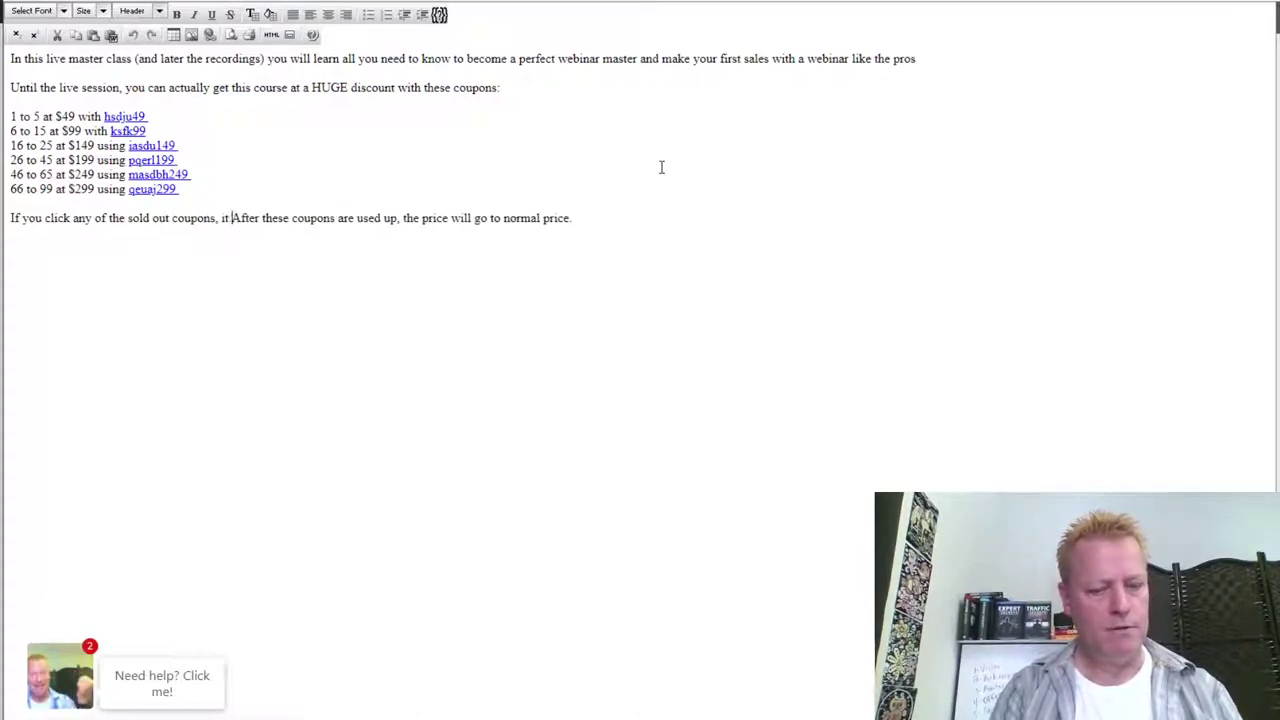
text(ill show )
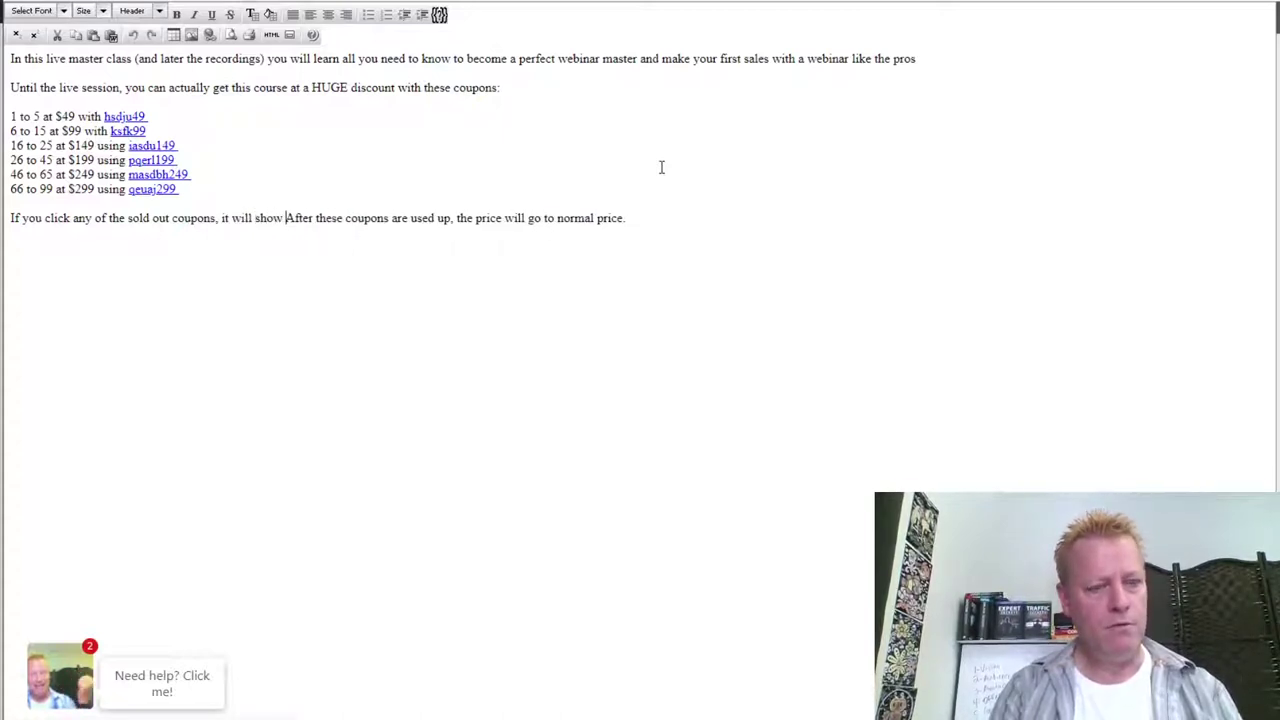
text(they a)
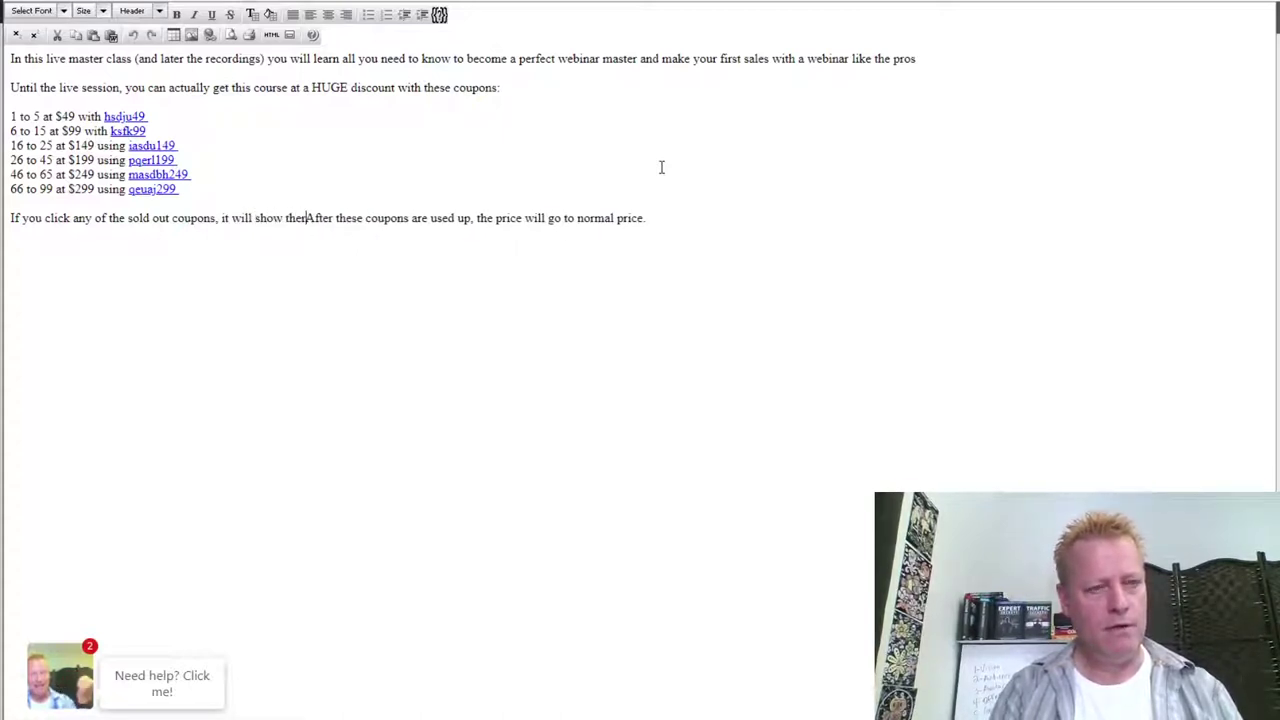
text(re no longer a)
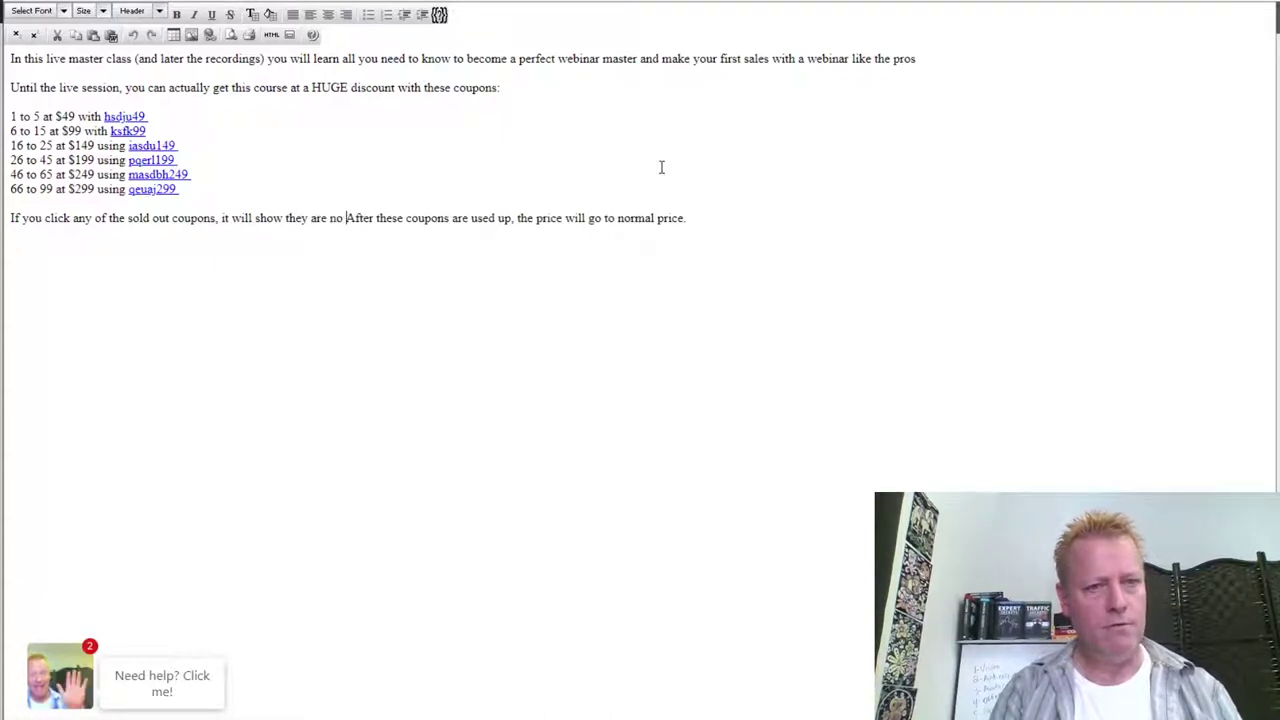
text(vailable.)
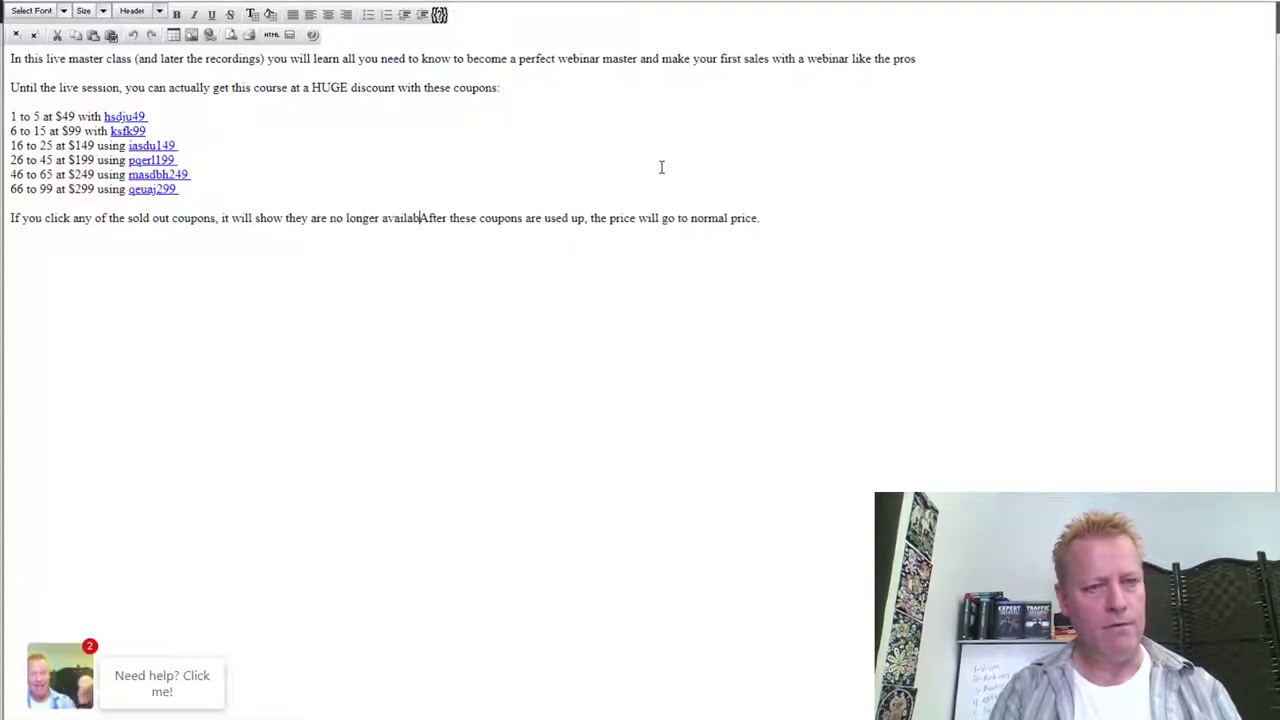
key(Return)
key(Return)
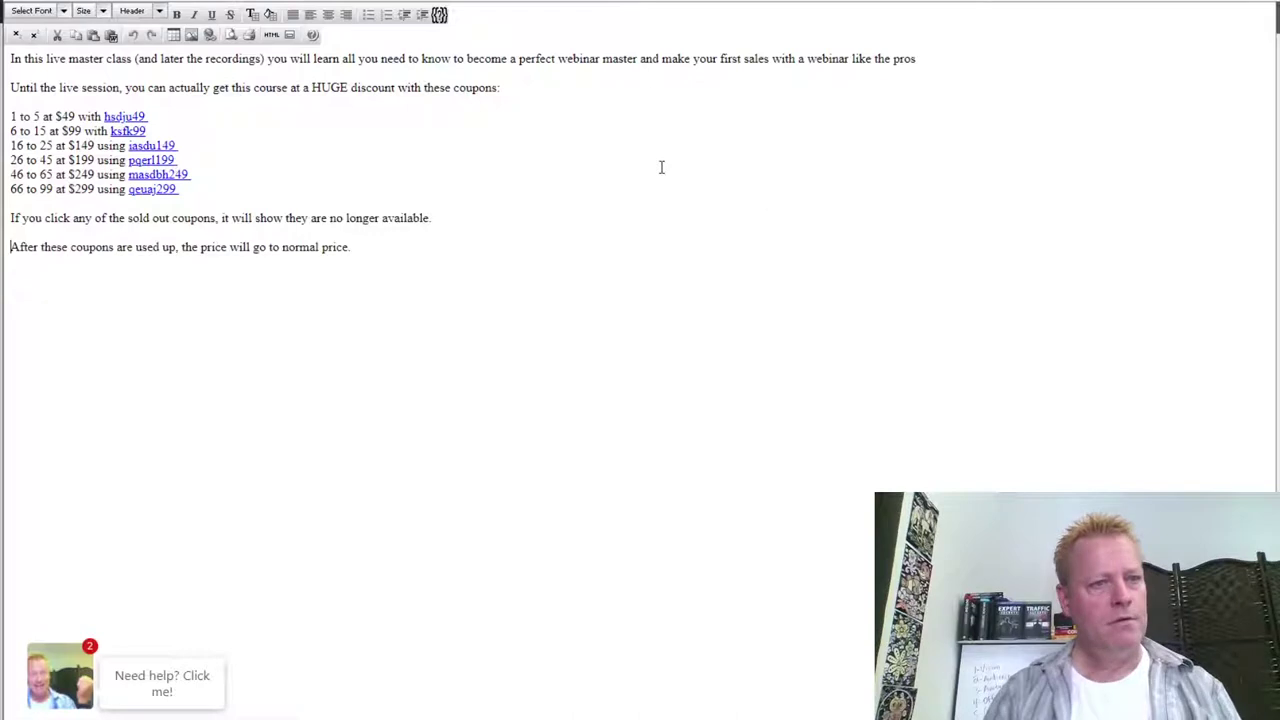
click(368, 246)
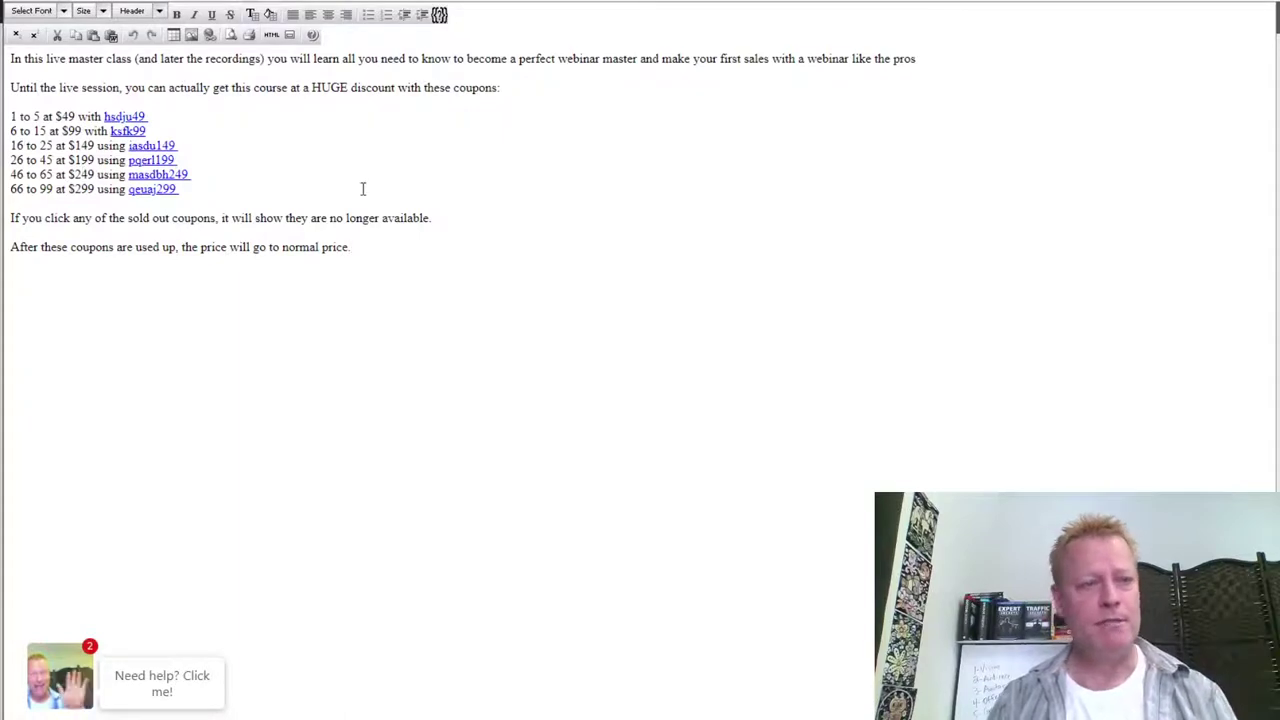
Step: Exit full-window mode, save with Done, and review the coupon ranges in the description
click(290, 35)
click(654, 577)
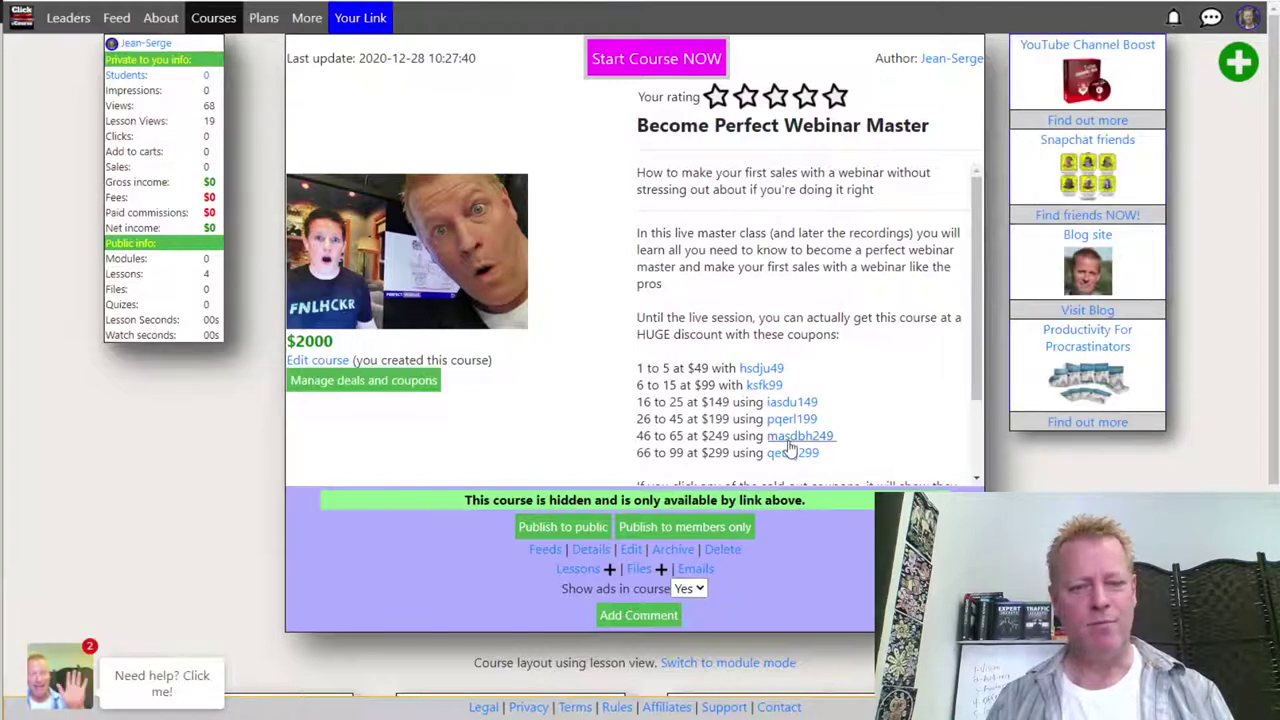
scroll(870, 428, down, 1)
scroll(880, 422, down, 2)
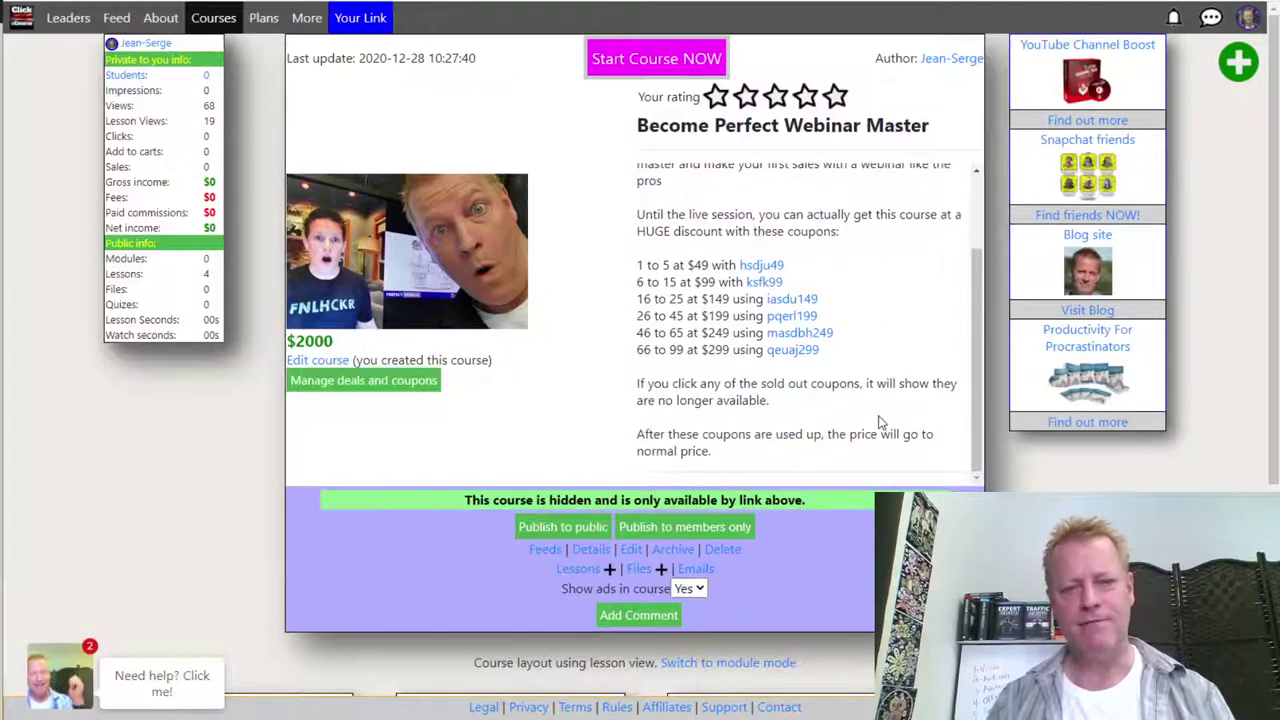
scroll(746, 401, up, 2)
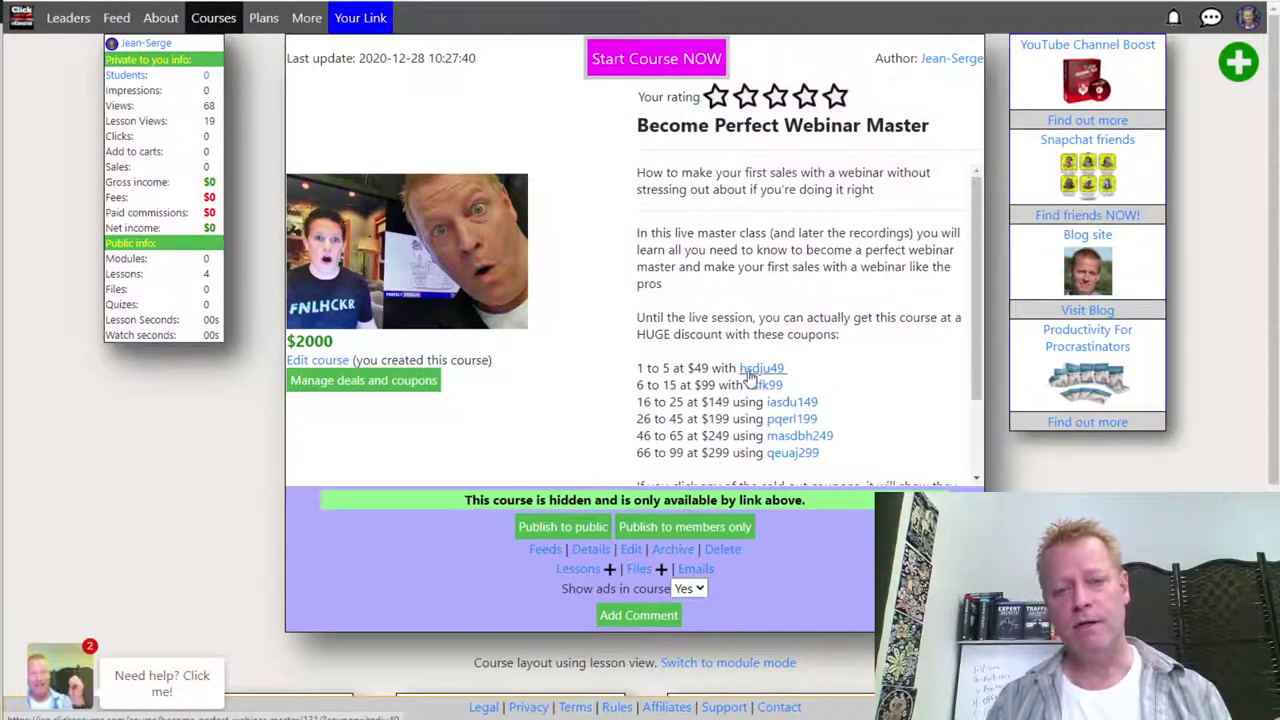
drag(638, 374, 681, 372)
click(681, 372)
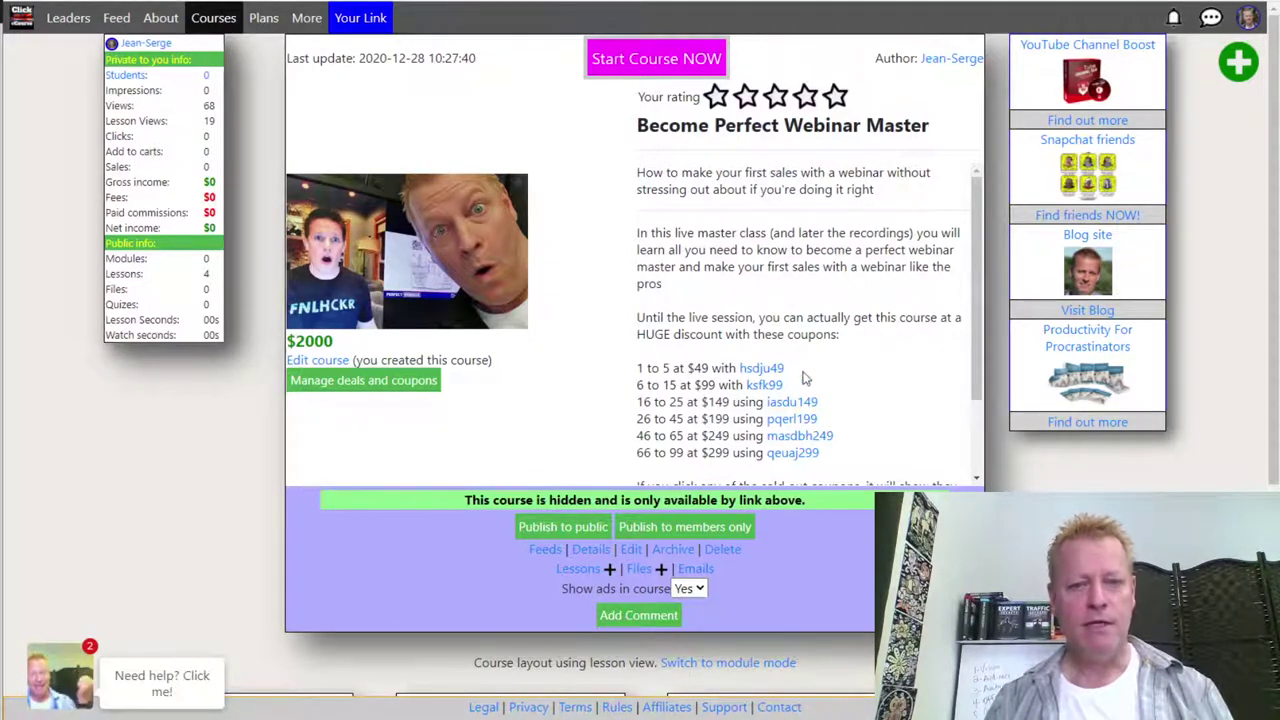
scroll(670, 403, down, 2)
Step: Add (5 coupons only), (10 coupons), (20 coupons), (40 coupons) after each coupon code
click(630, 551)
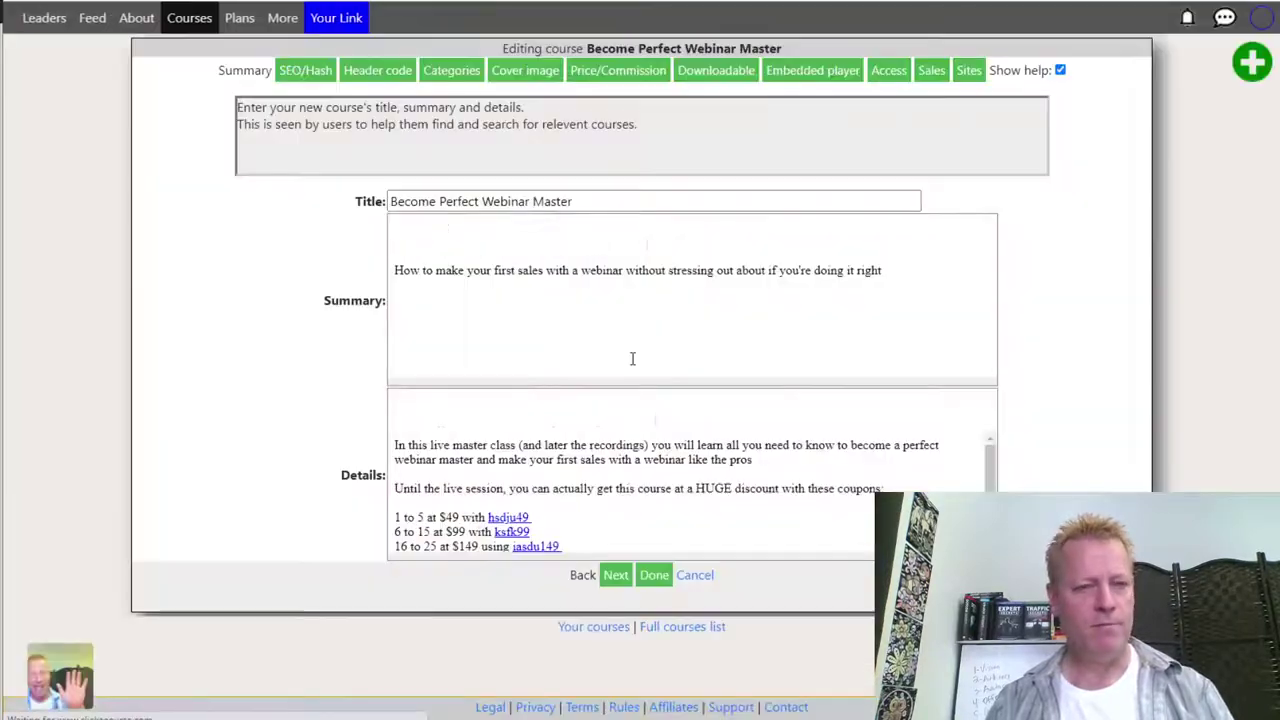
scroll(484, 486, down, 5)
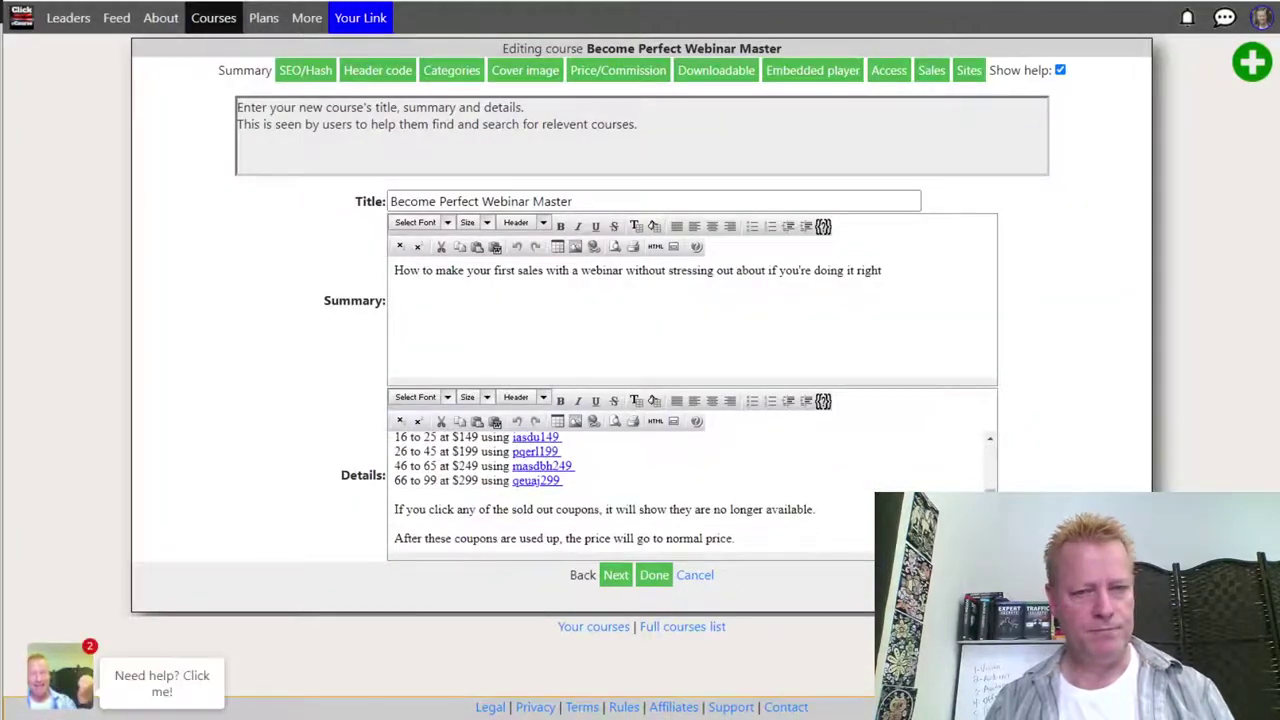
scroll(554, 477, up, 2)
click(546, 453)
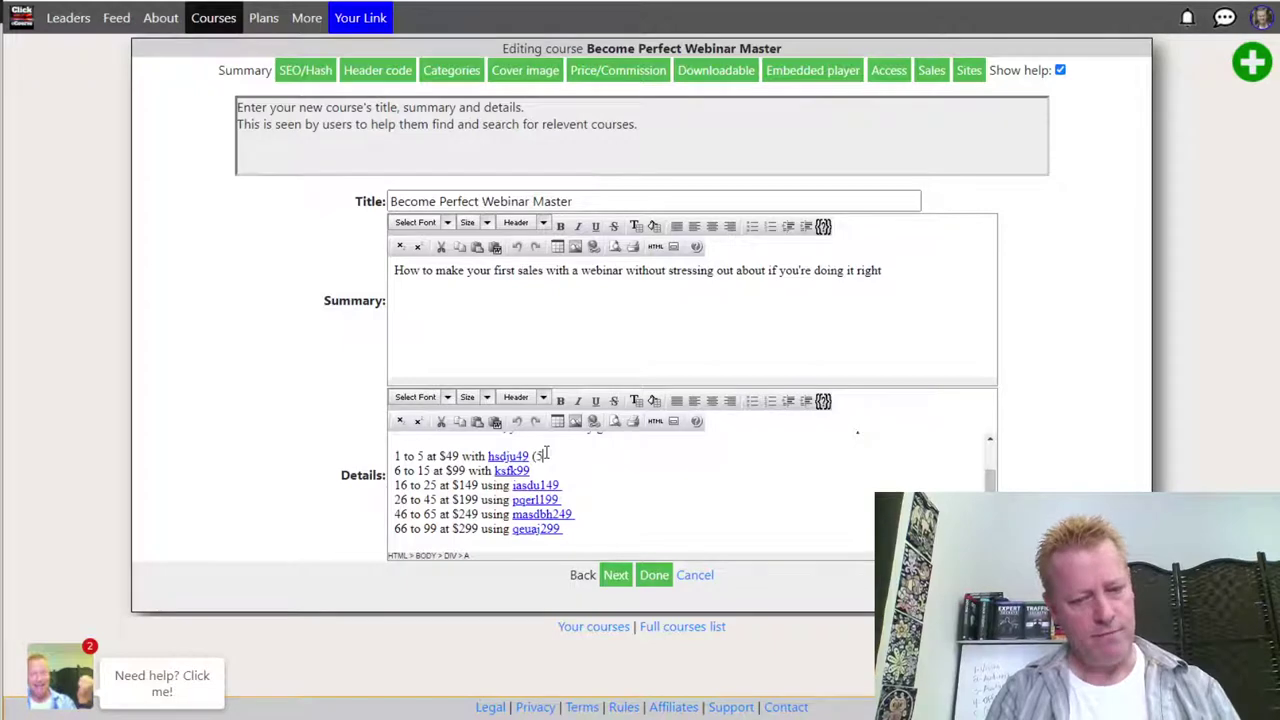
text(you)
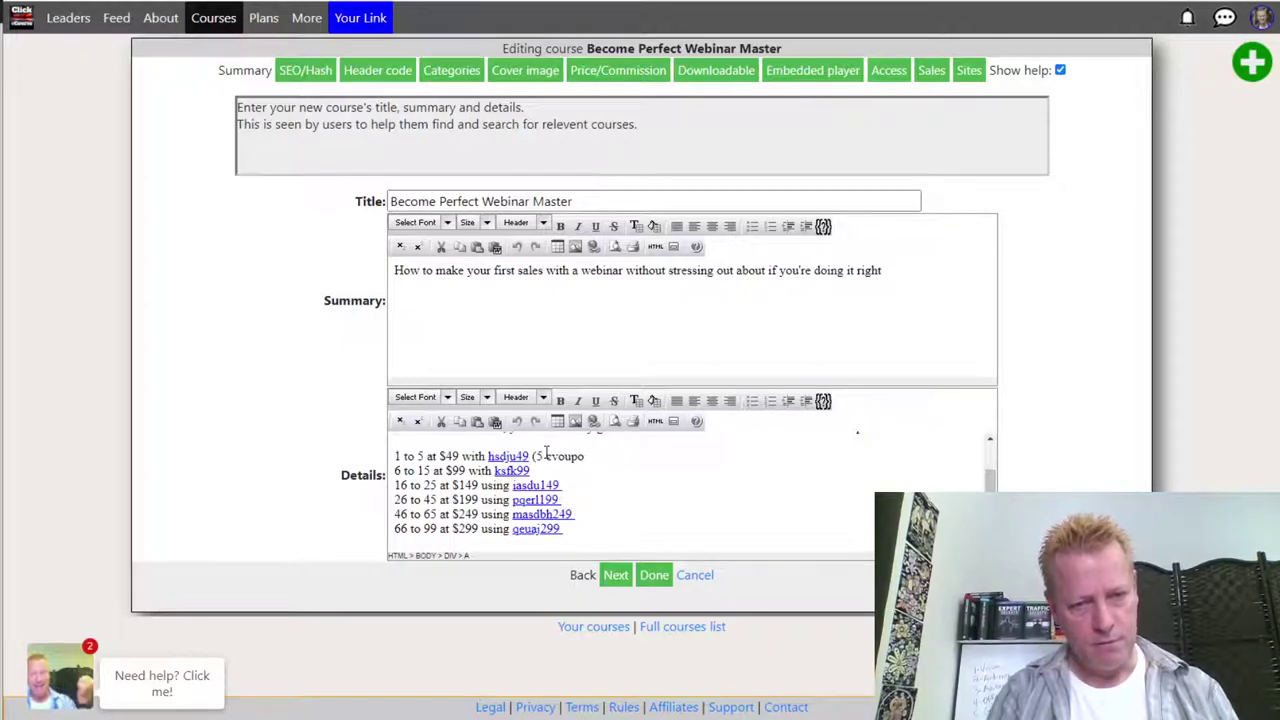
text(p)
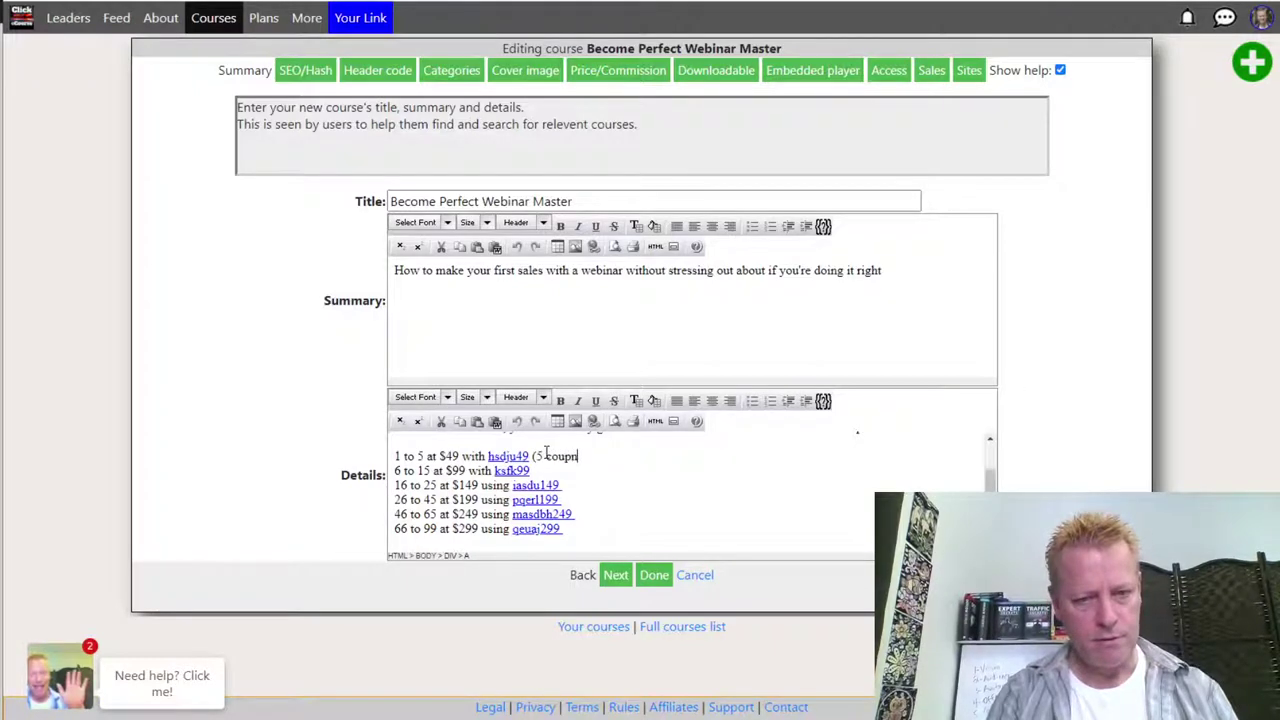
text(ons only)
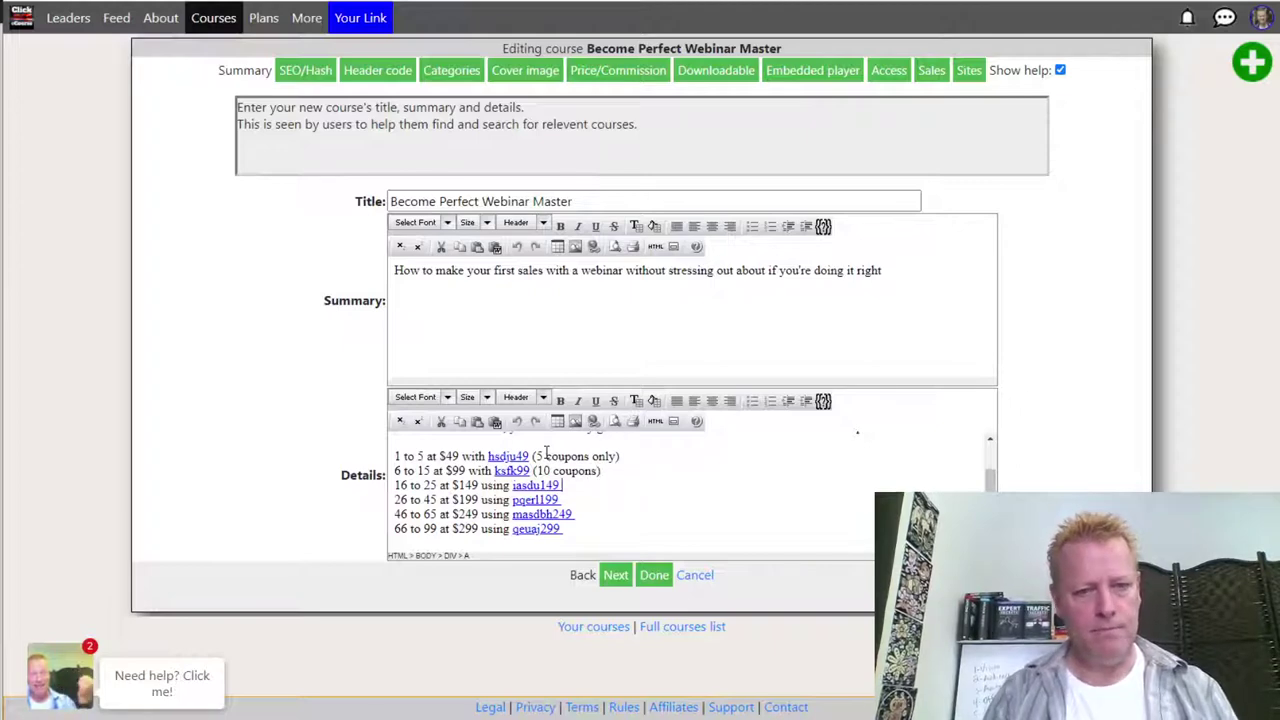
key(BackSpace)
key(BackSpace)
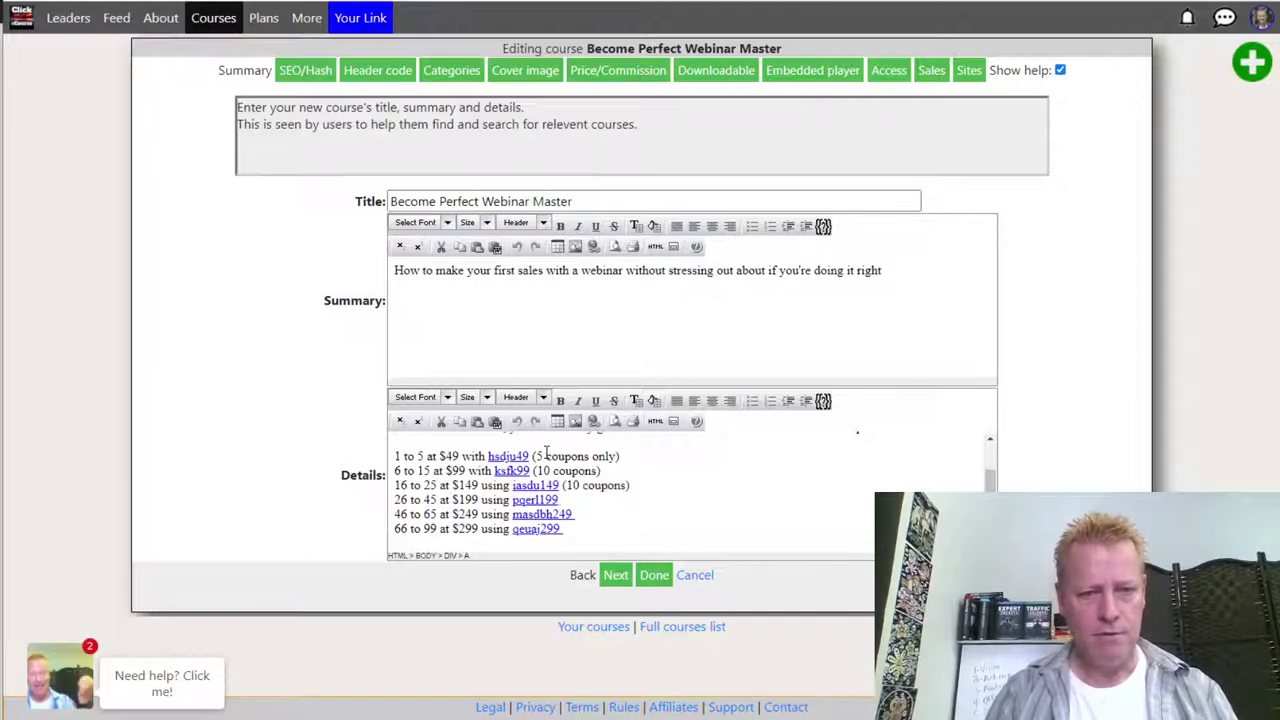
text((20)
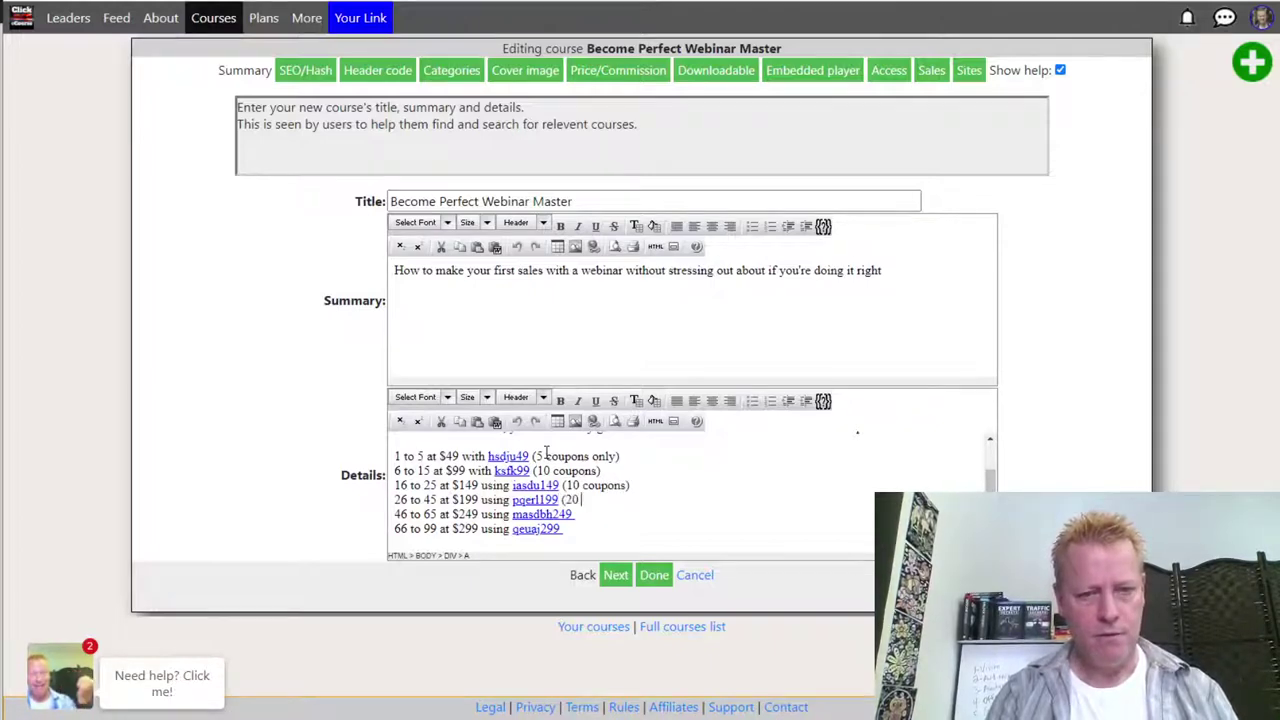
text( coupons))
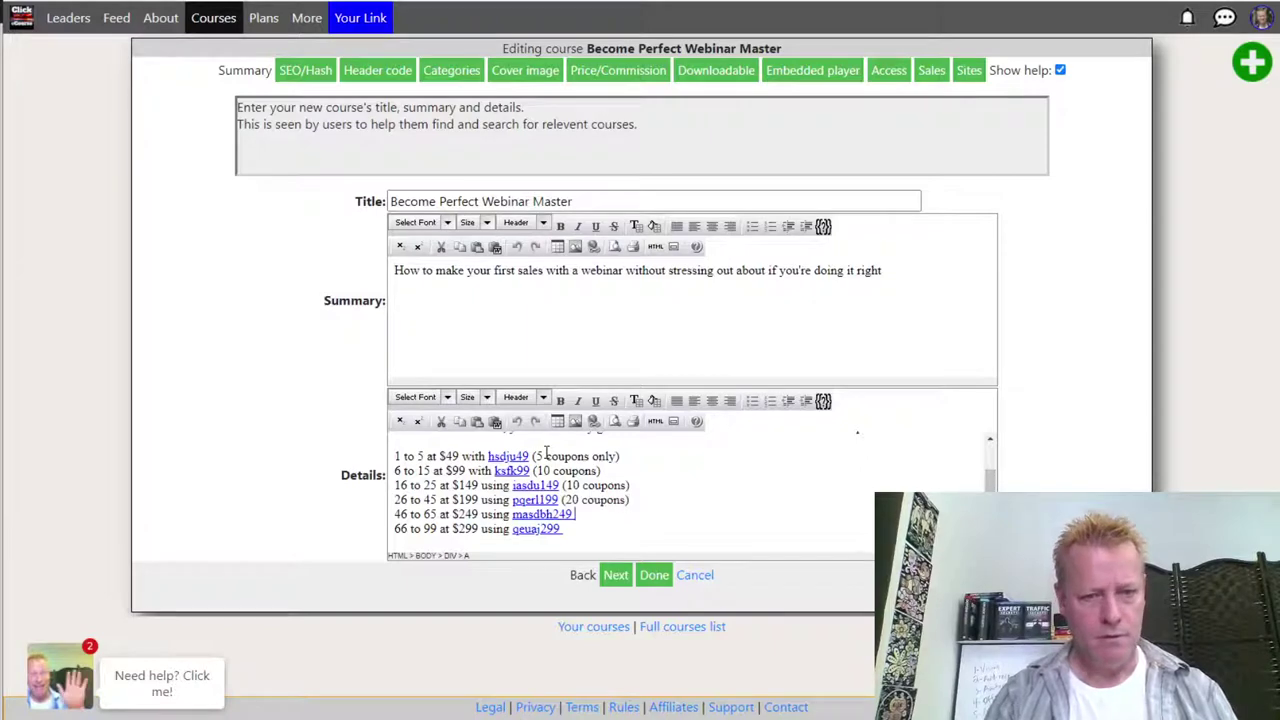
text((20 coupons)
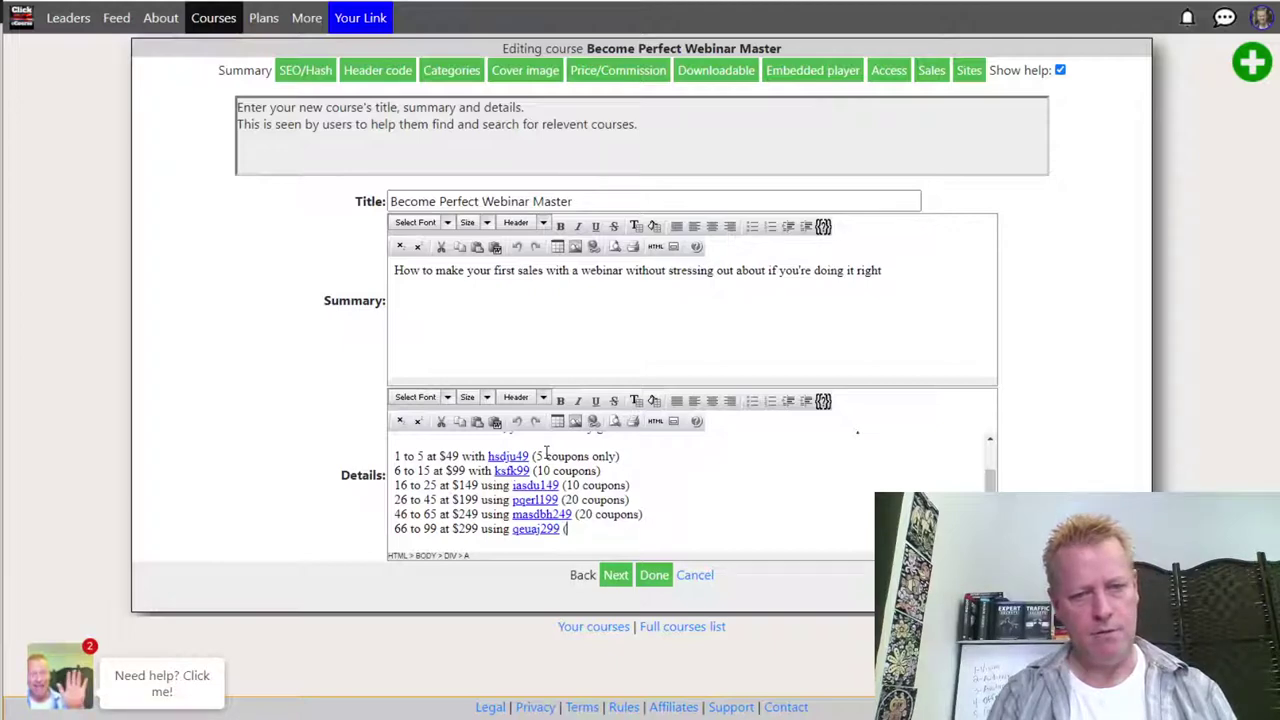
text(coupons)
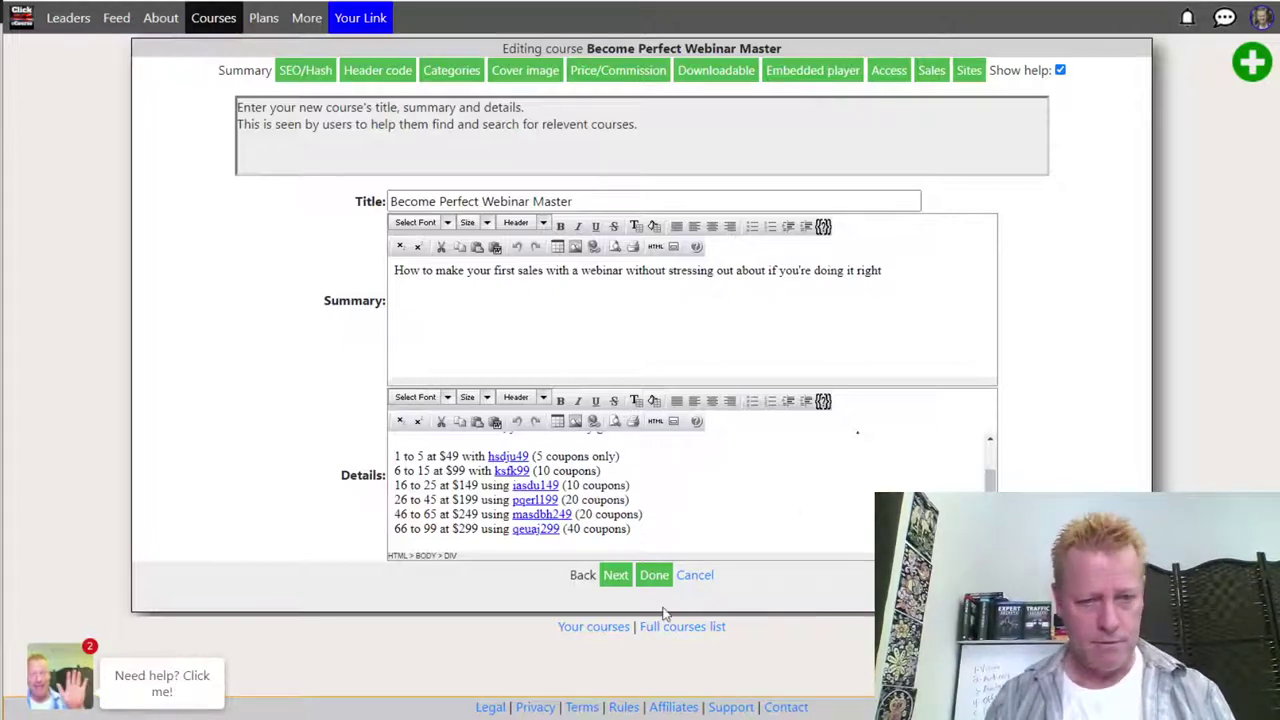
Step: Save the coupon quantities and open Lesson #3's video link in an incognito window
click(652, 575)
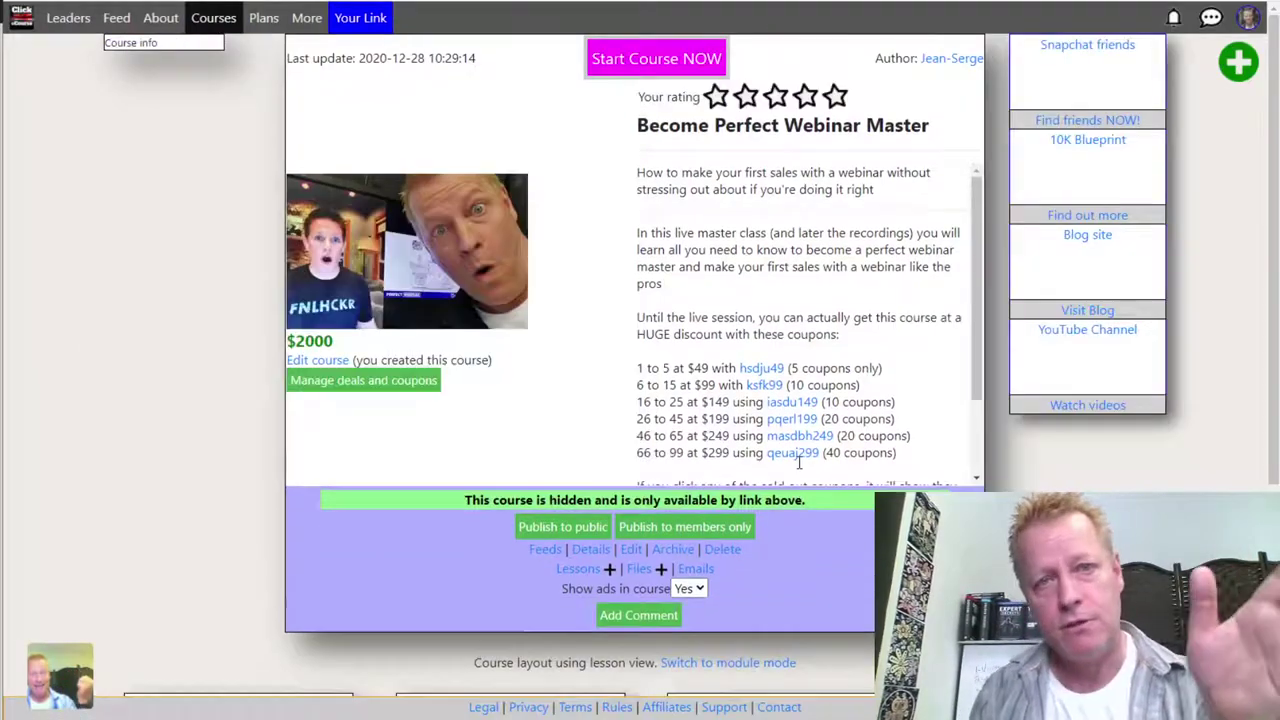
scroll(711, 481, down, 6)
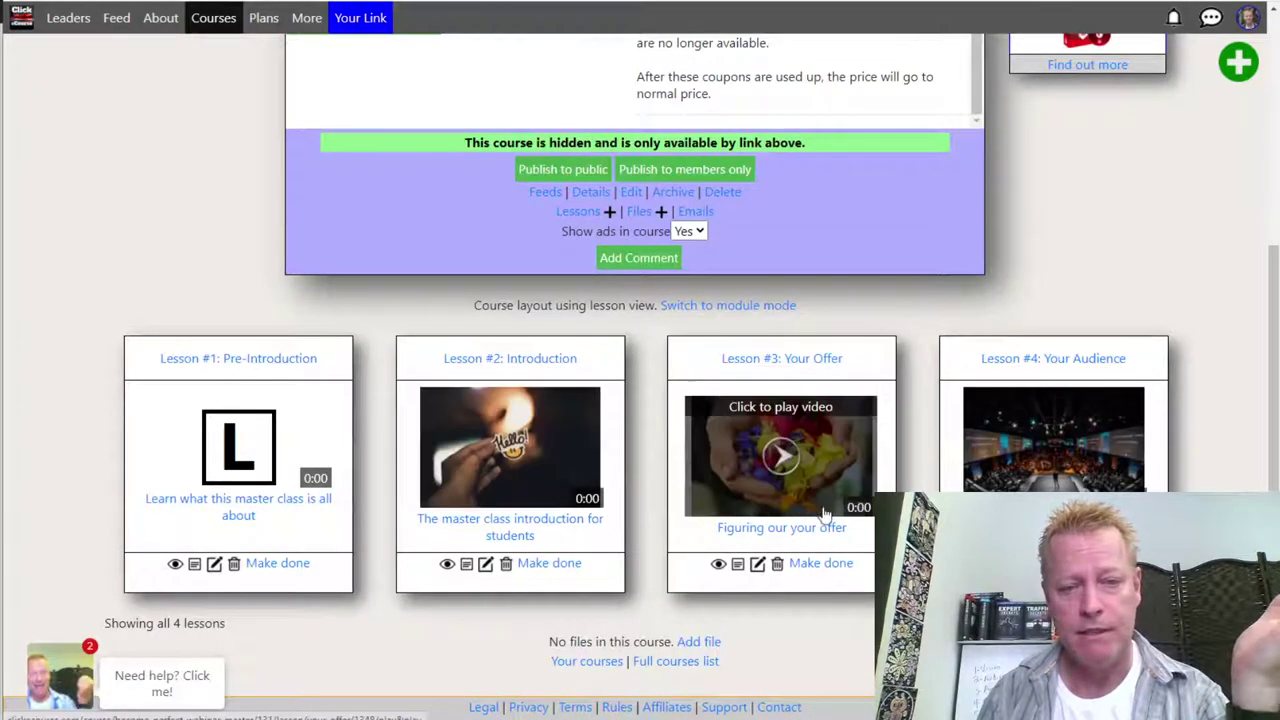
right_click(780, 464)
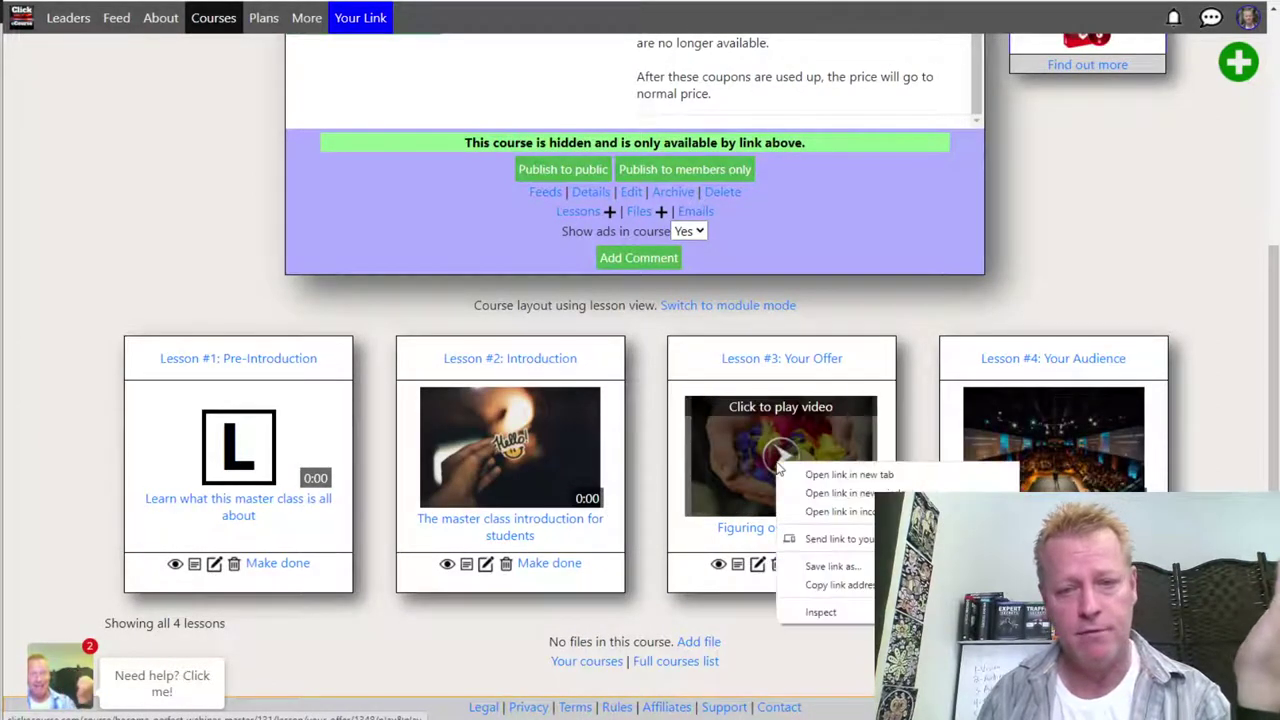
click(850, 512)
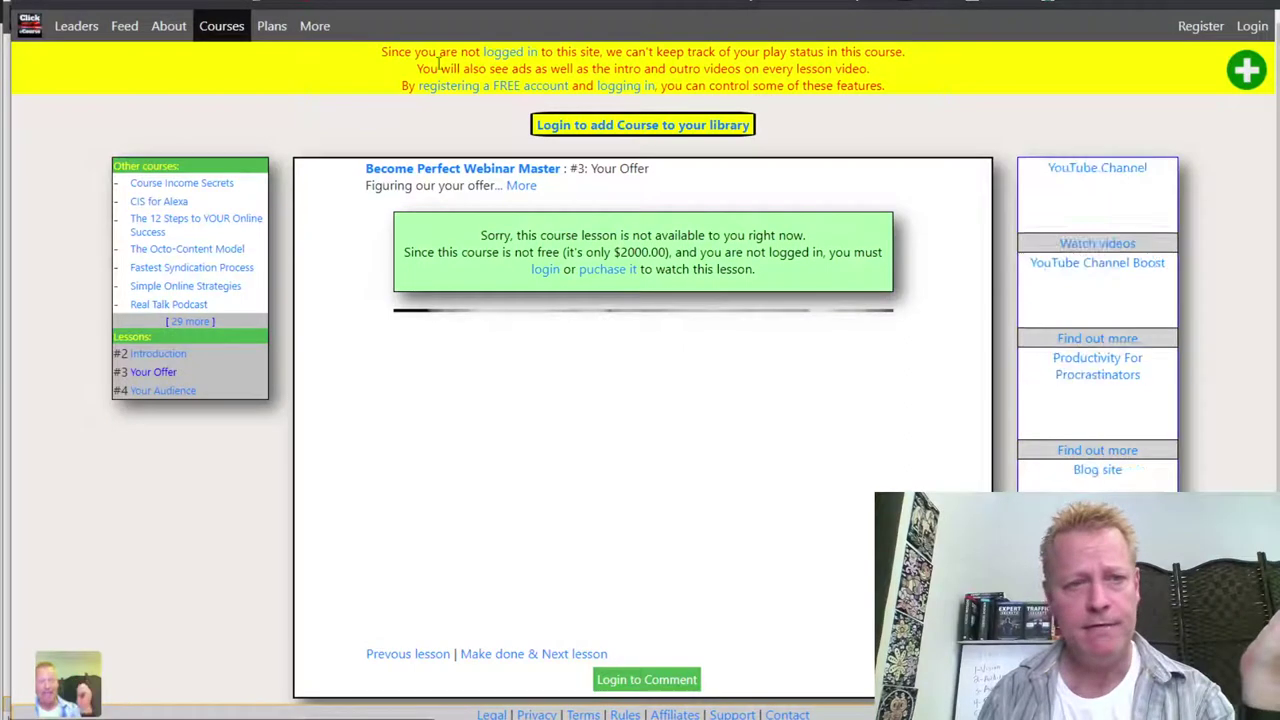
Step: Check the logged-out view's not-logged-in notice and $2000.00 price note for Lesson #3
drag(406, 51, 460, 68)
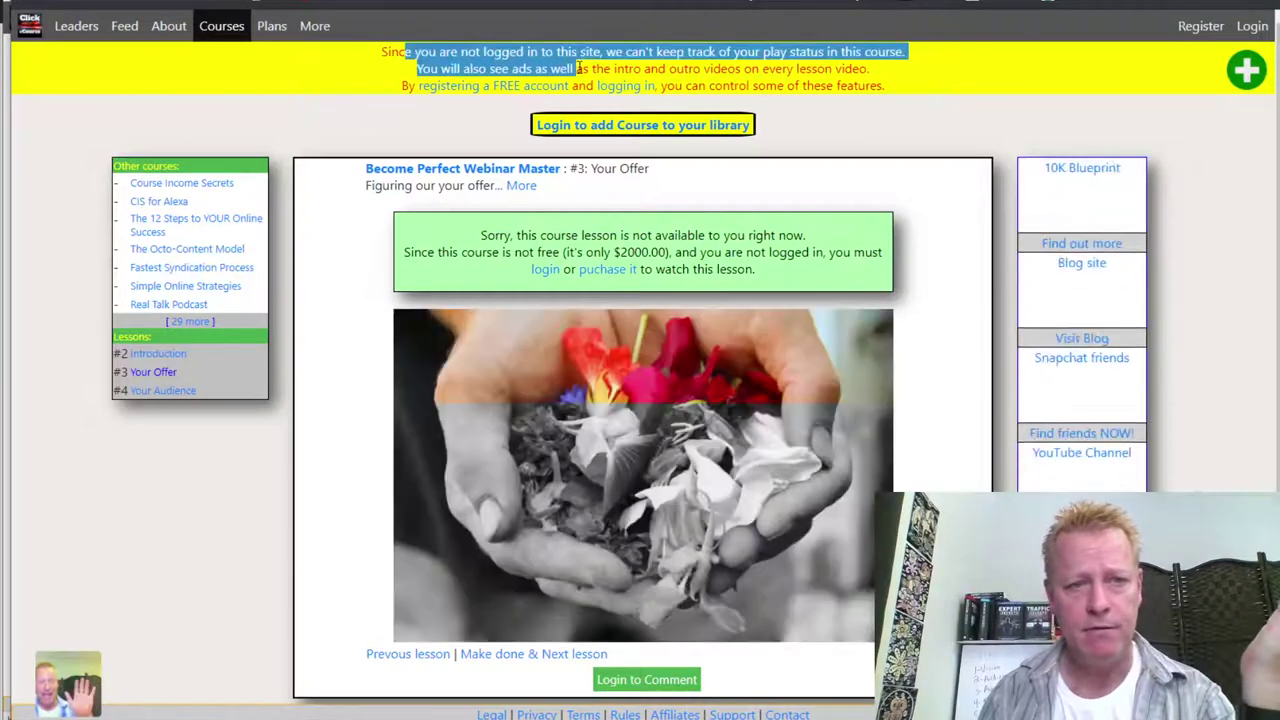
click(504, 67)
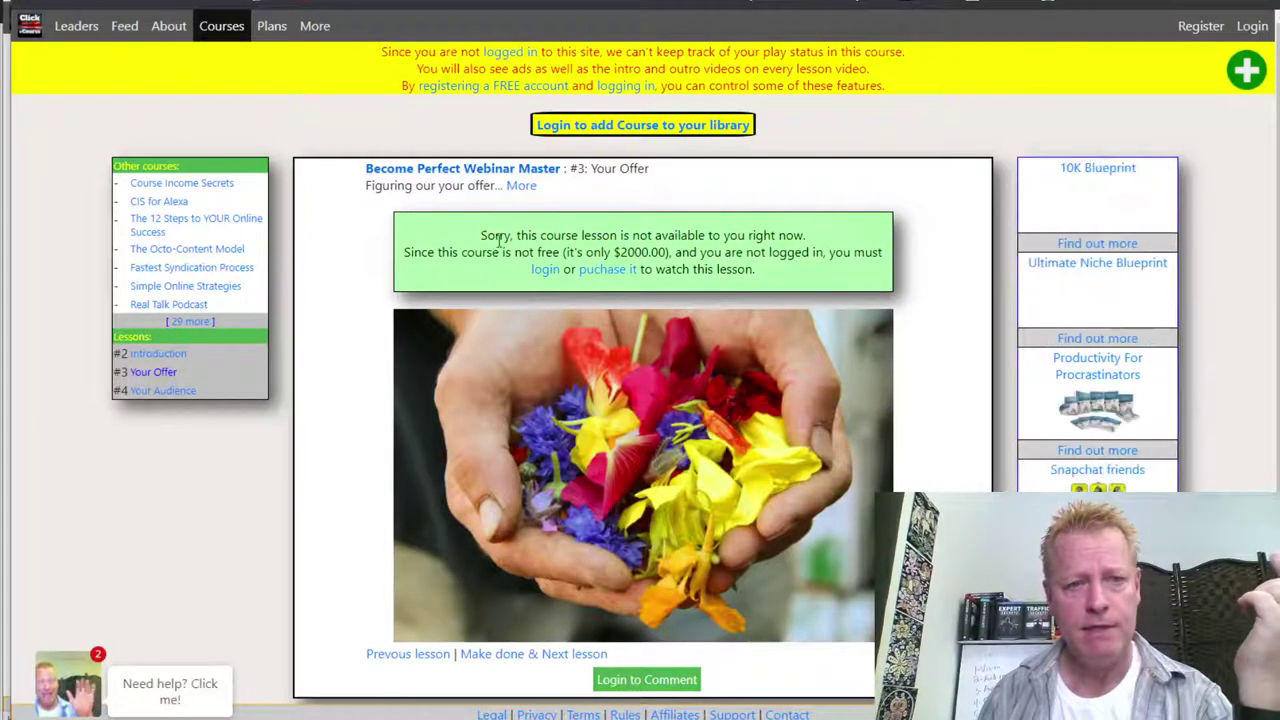
drag(465, 253, 668, 253)
click(672, 252)
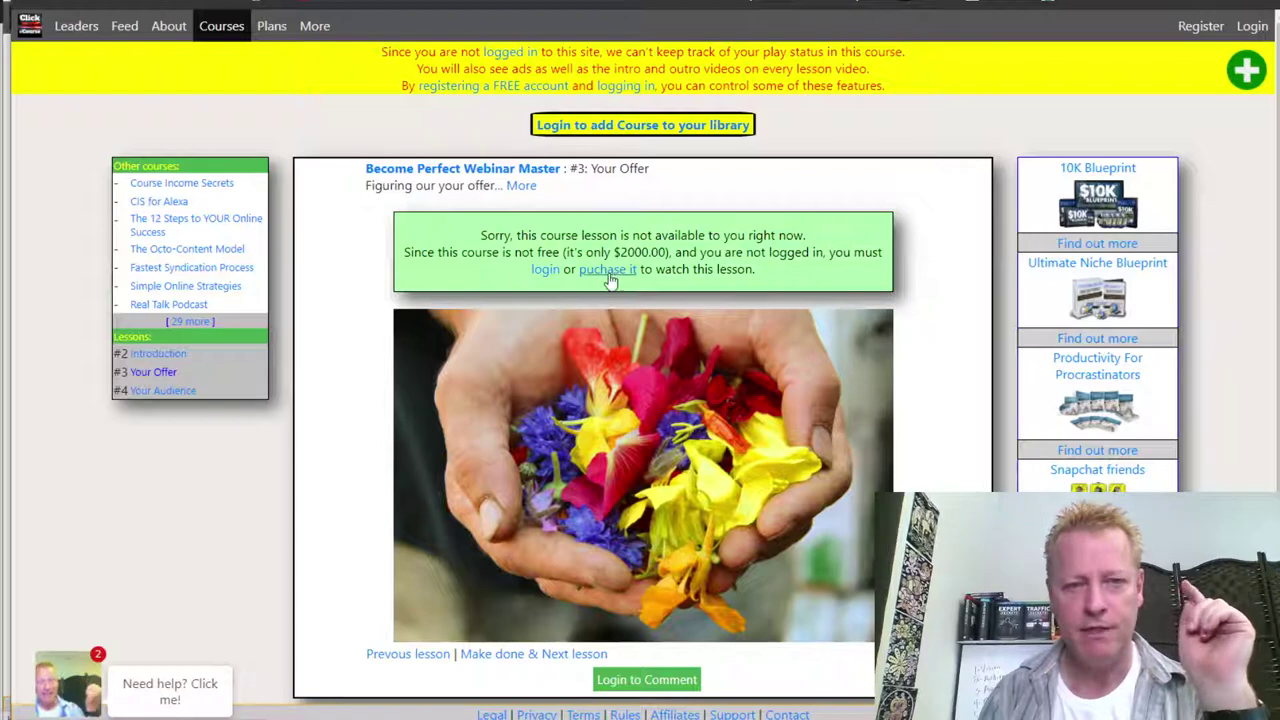
scroll(592, 383, down, 2)
scroll(650, 530, up, 2)
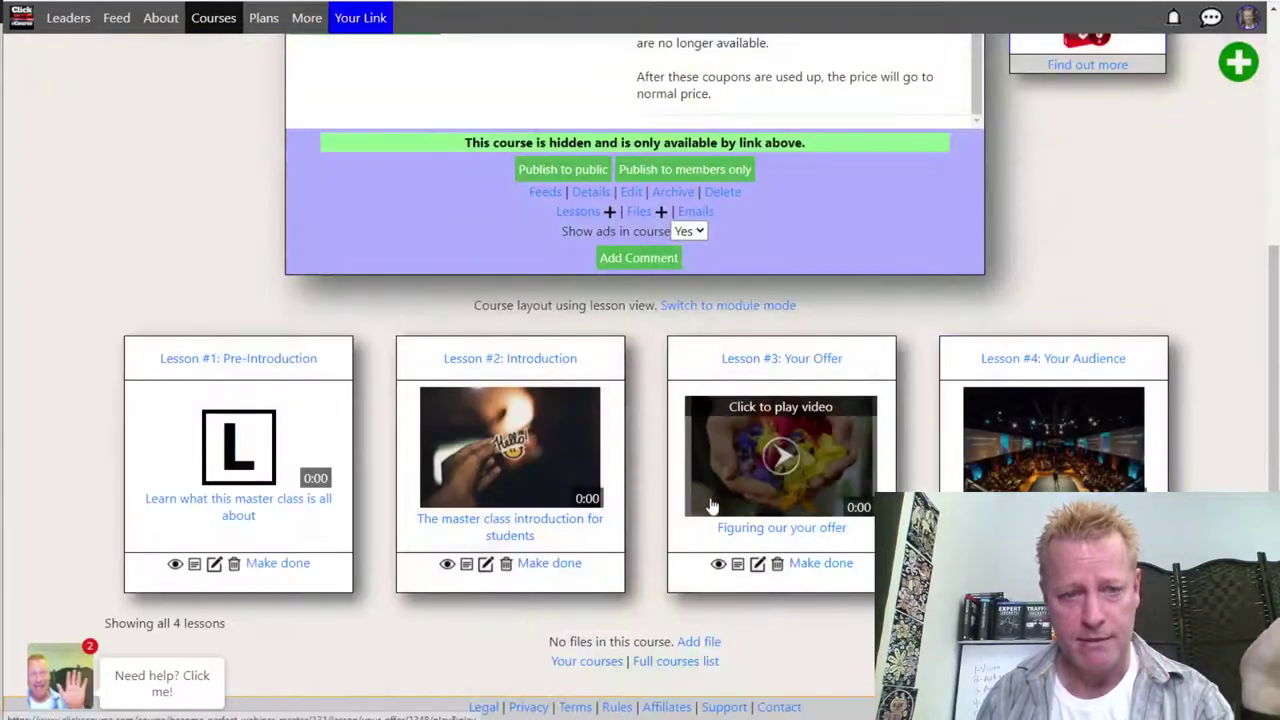
scroll(635, 469, up, 3)
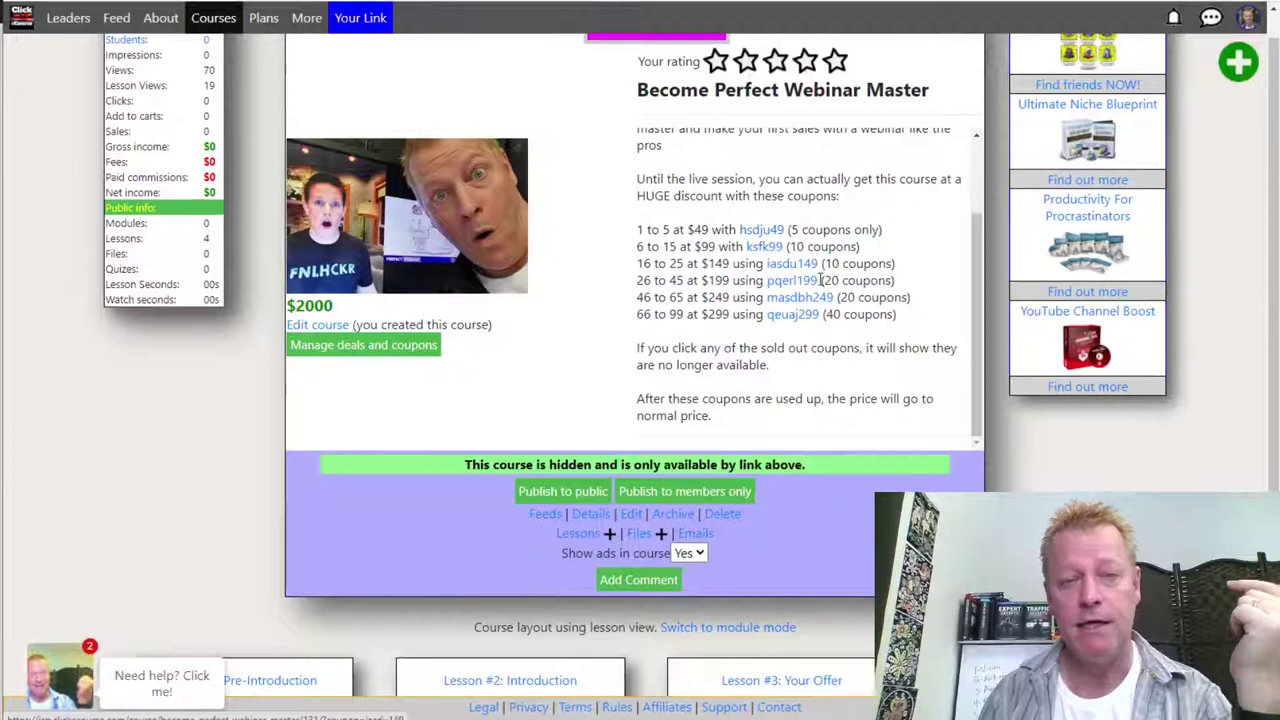
scroll(826, 366, down, 3)
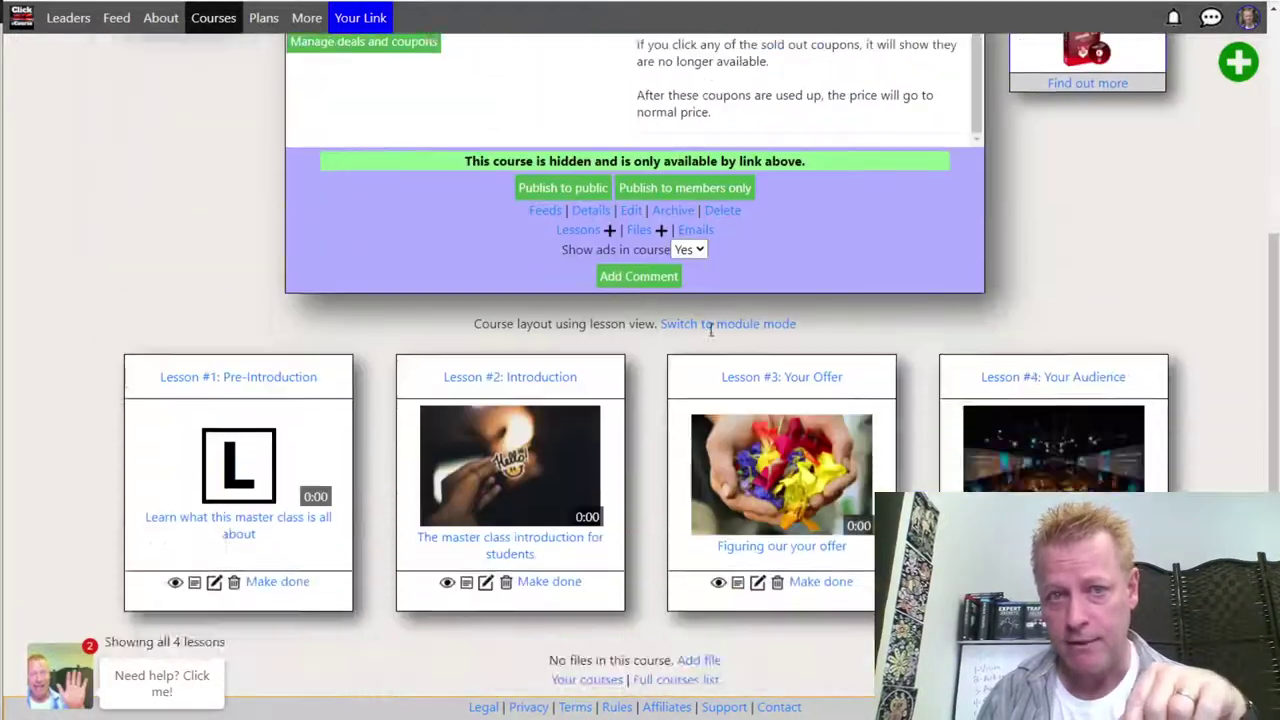
scroll(710, 330, up, 4)
scroll(710, 330, down, 3)
scroll(708, 322, up, 3)
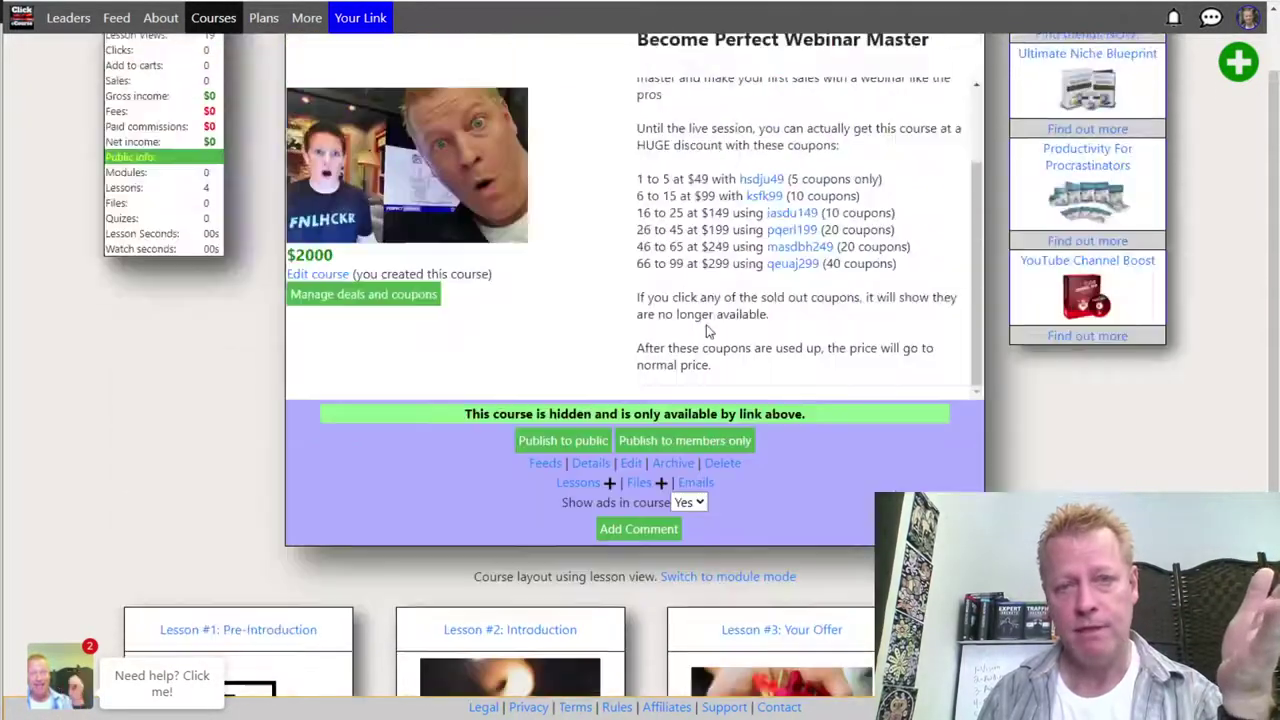
scroll(706, 320, up, 1)
scroll(706, 320, down, 1)
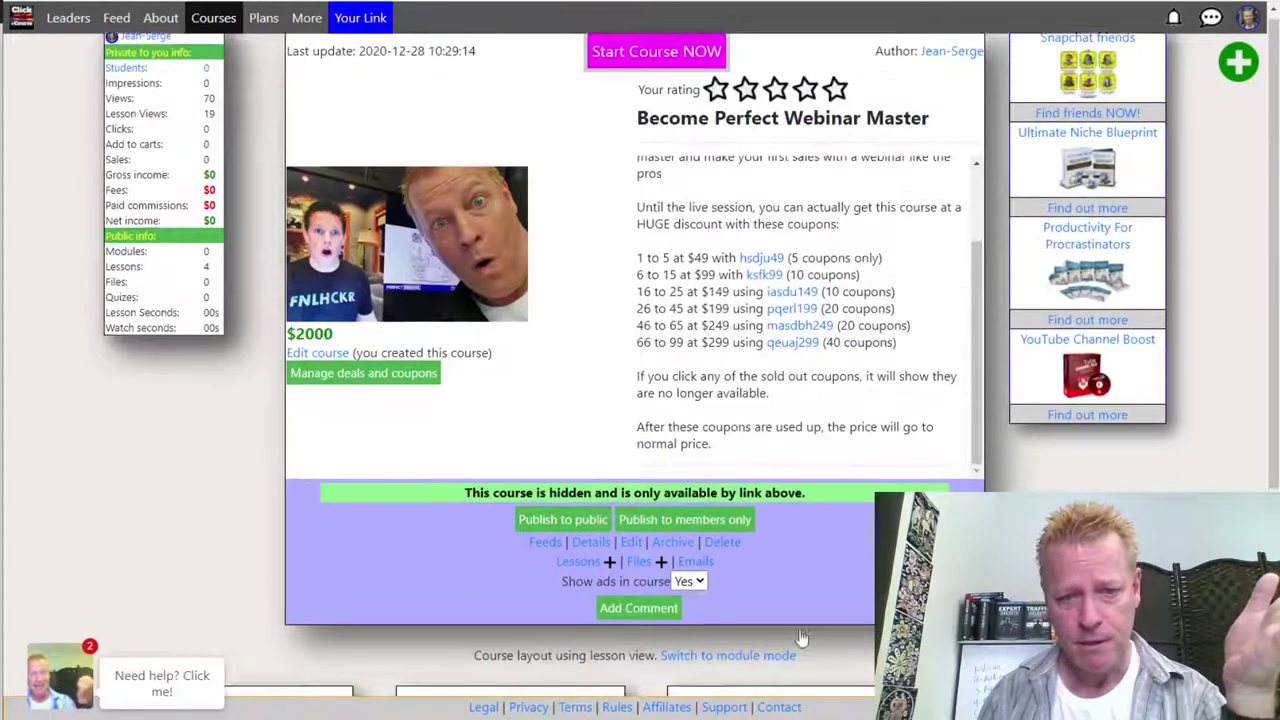
scroll(600, 450, down, 3)
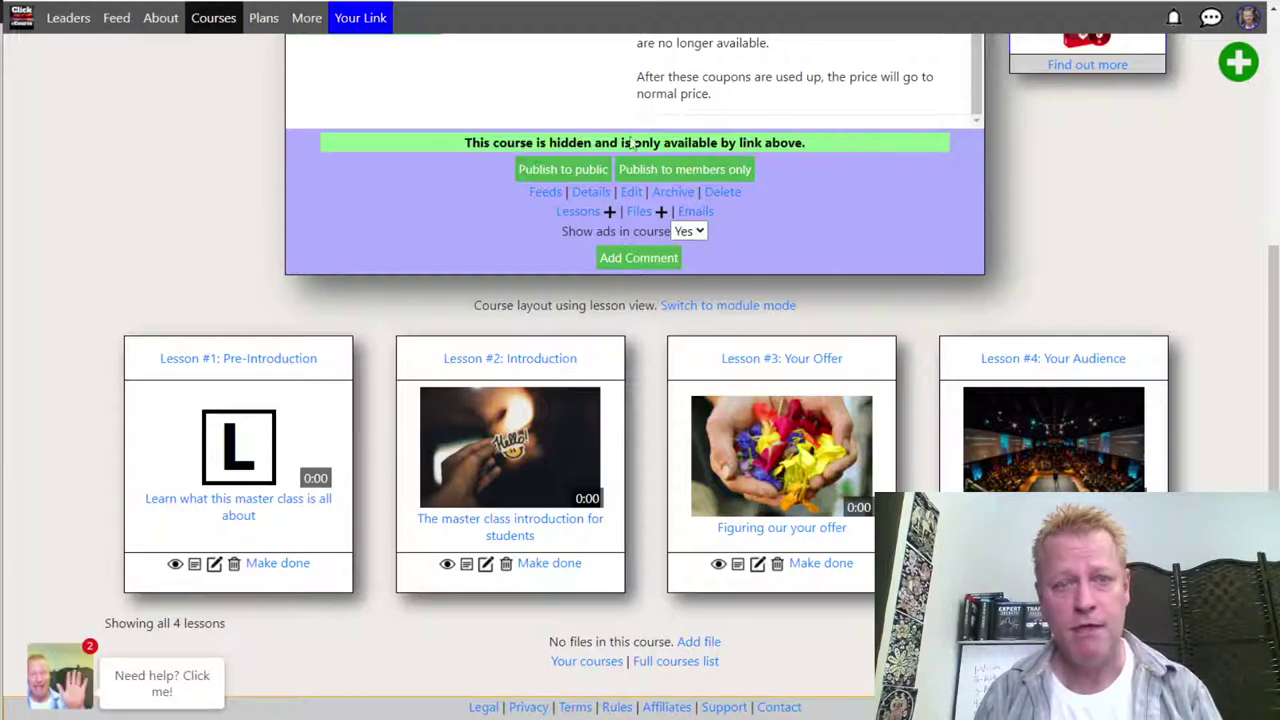
scroll(925, 316, up, 3)
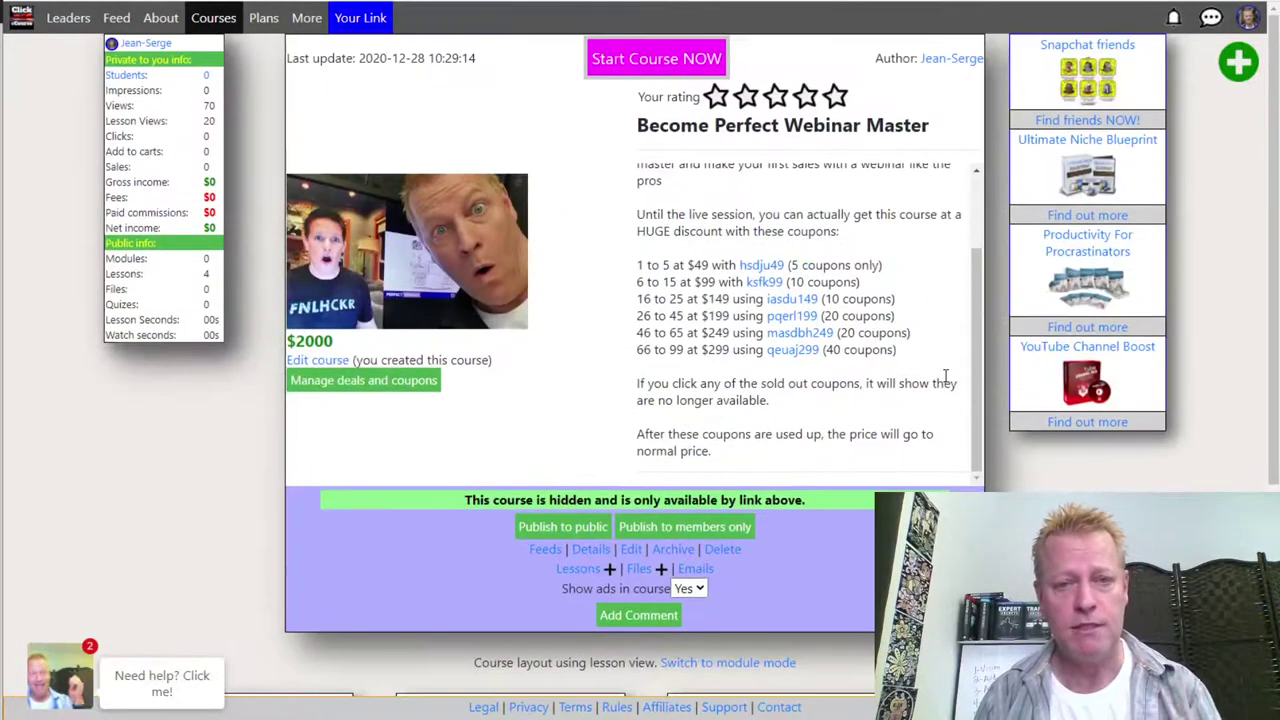
scroll(940, 374, down, 3)
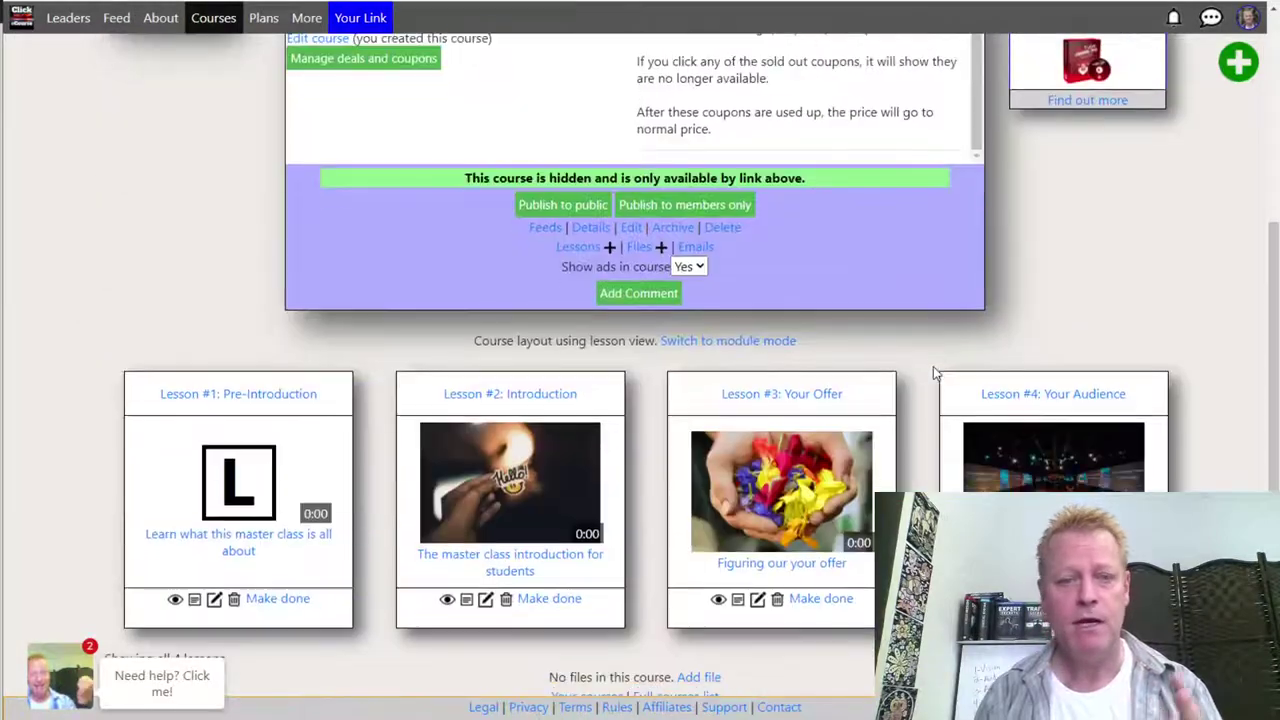
scroll(918, 450, up, 3)
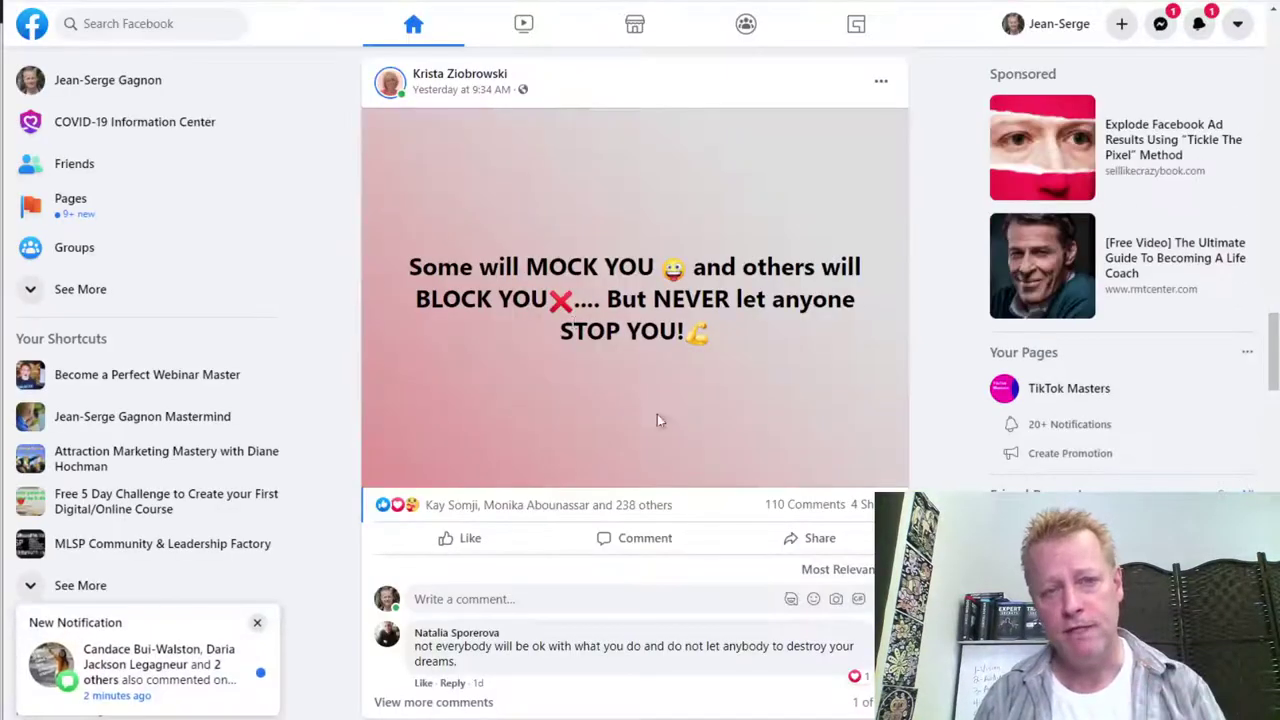
Step: Dismiss the notification popup and go to Facebook Groups to see the groups you manage
click(256, 626)
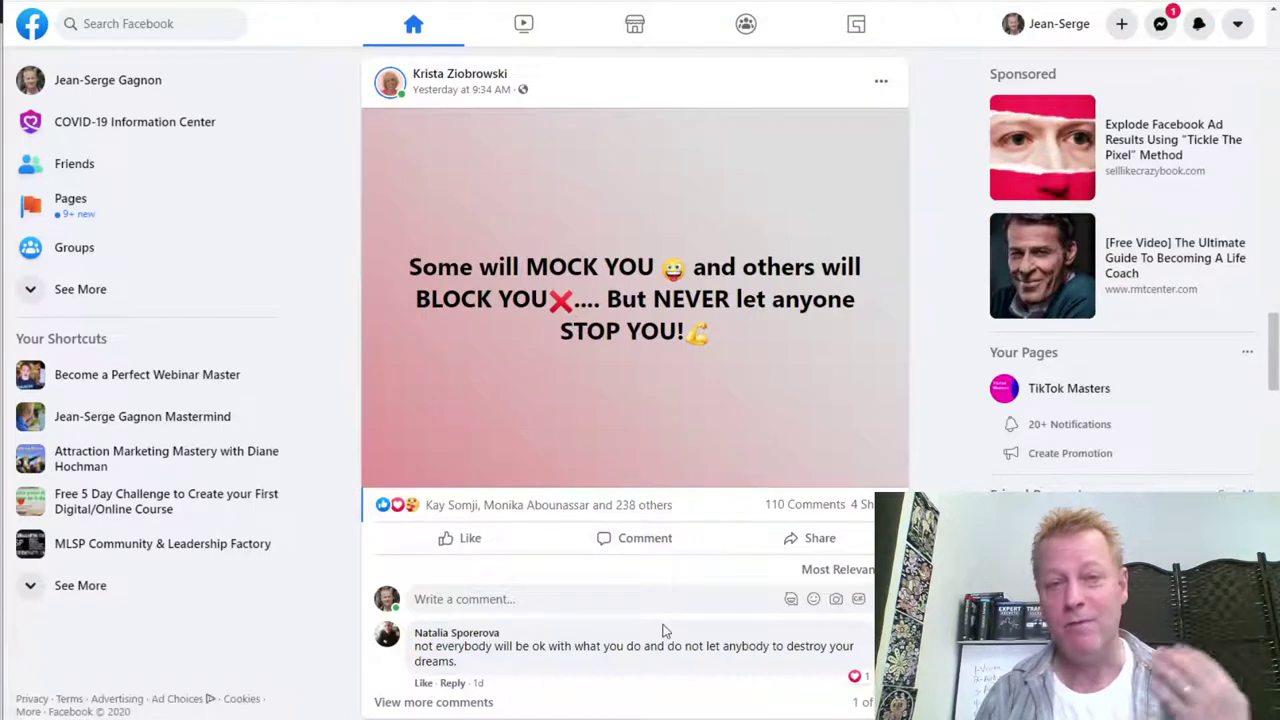
scroll(757, 569, up, 7)
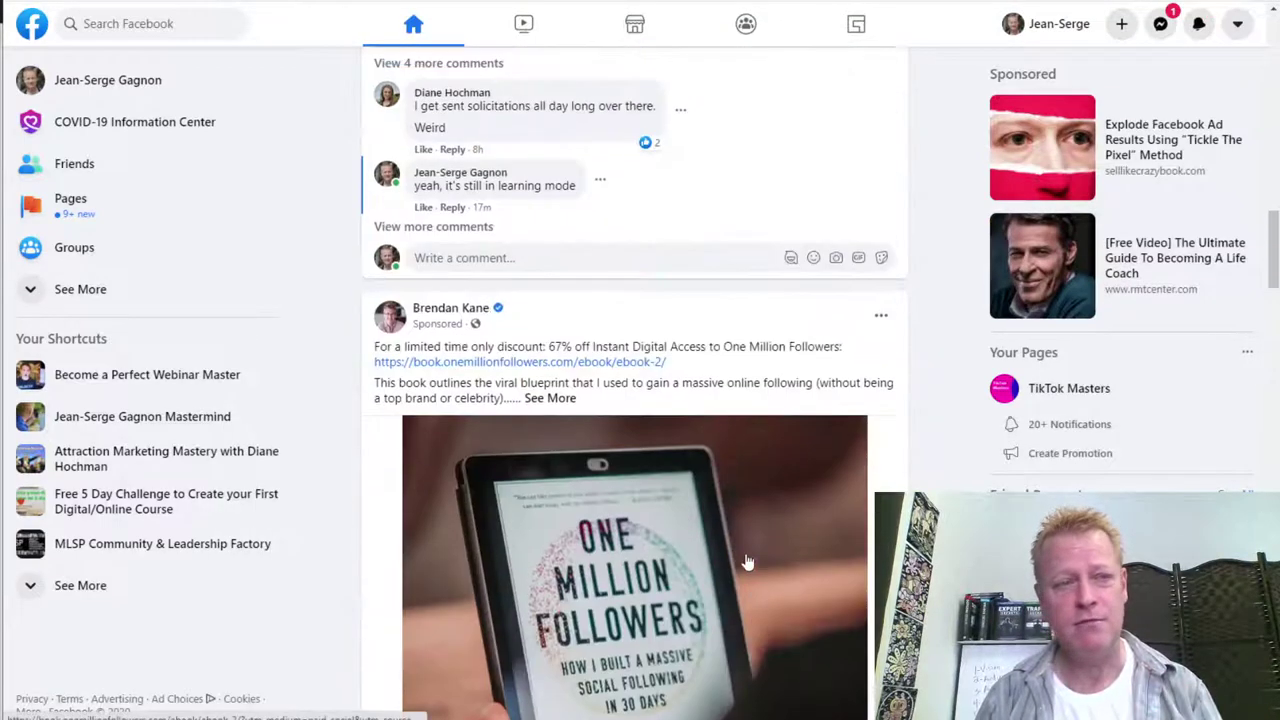
click(750, 28)
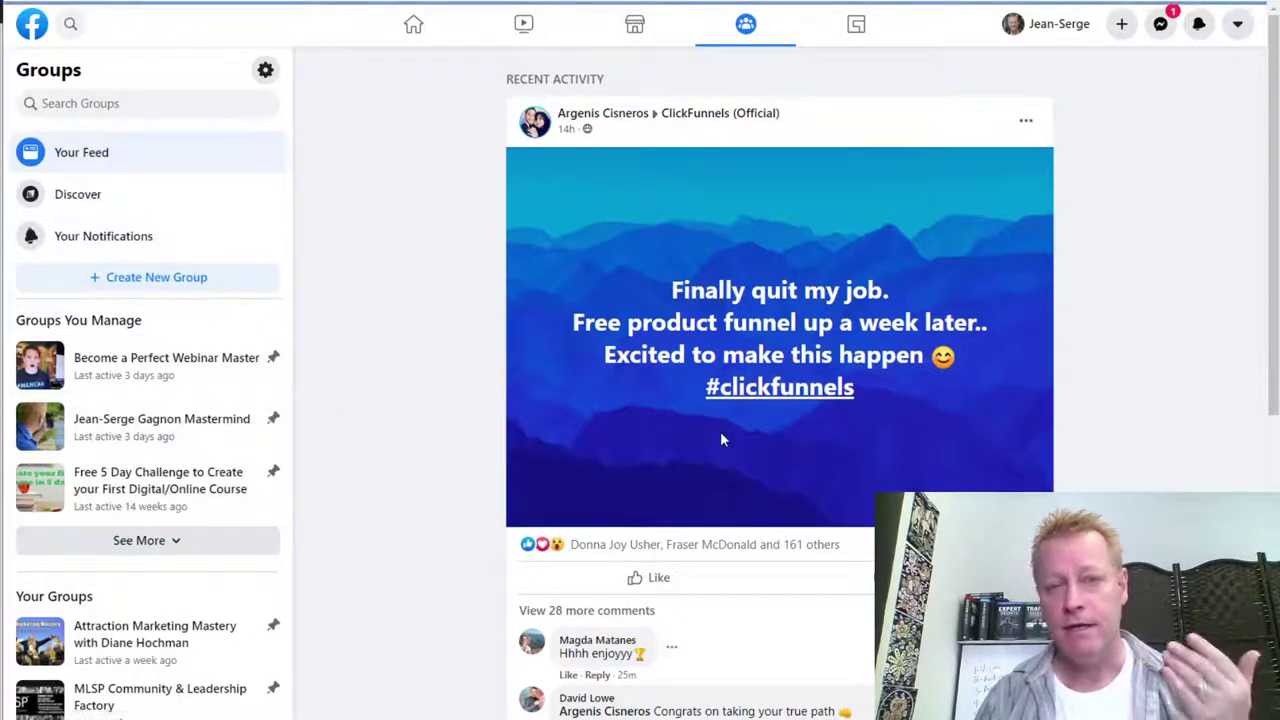
Step: Scroll through the 32-member Become a Perfect Webinar Master group's Discussion posts and back to the top
scroll(772, 507, down, 4)
scroll(772, 507, down, 8)
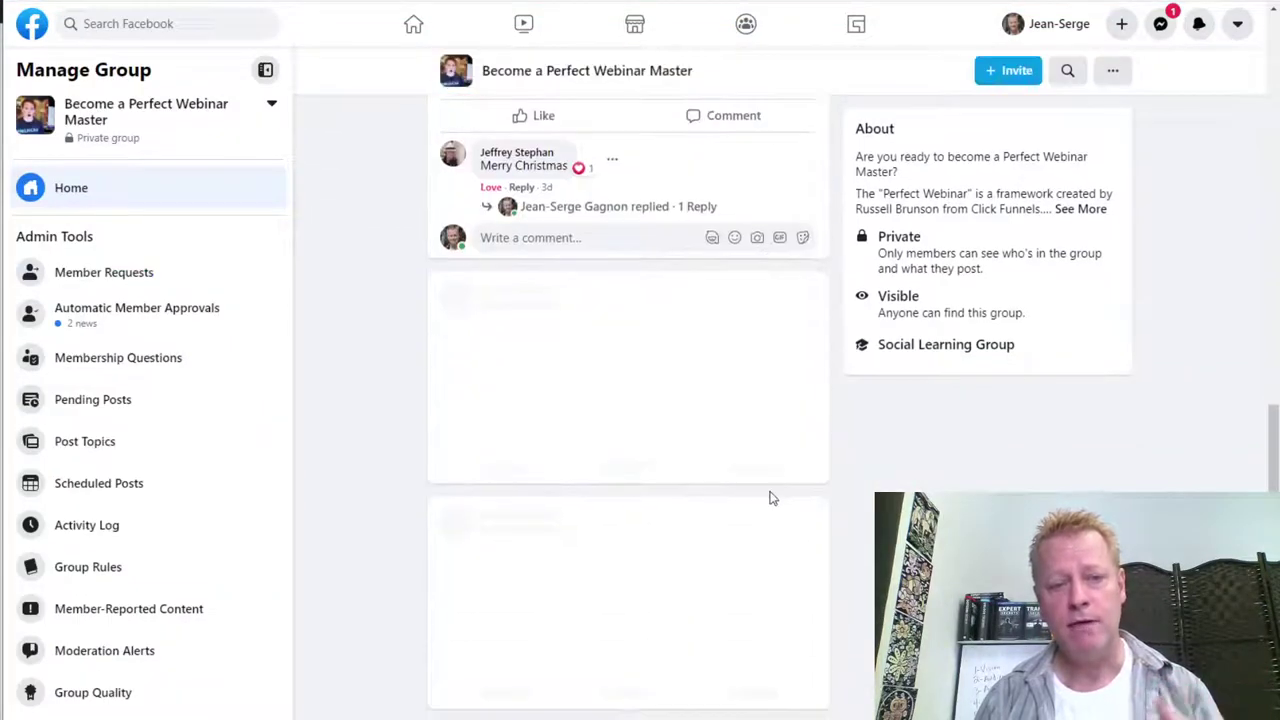
scroll(745, 497, down, 4)
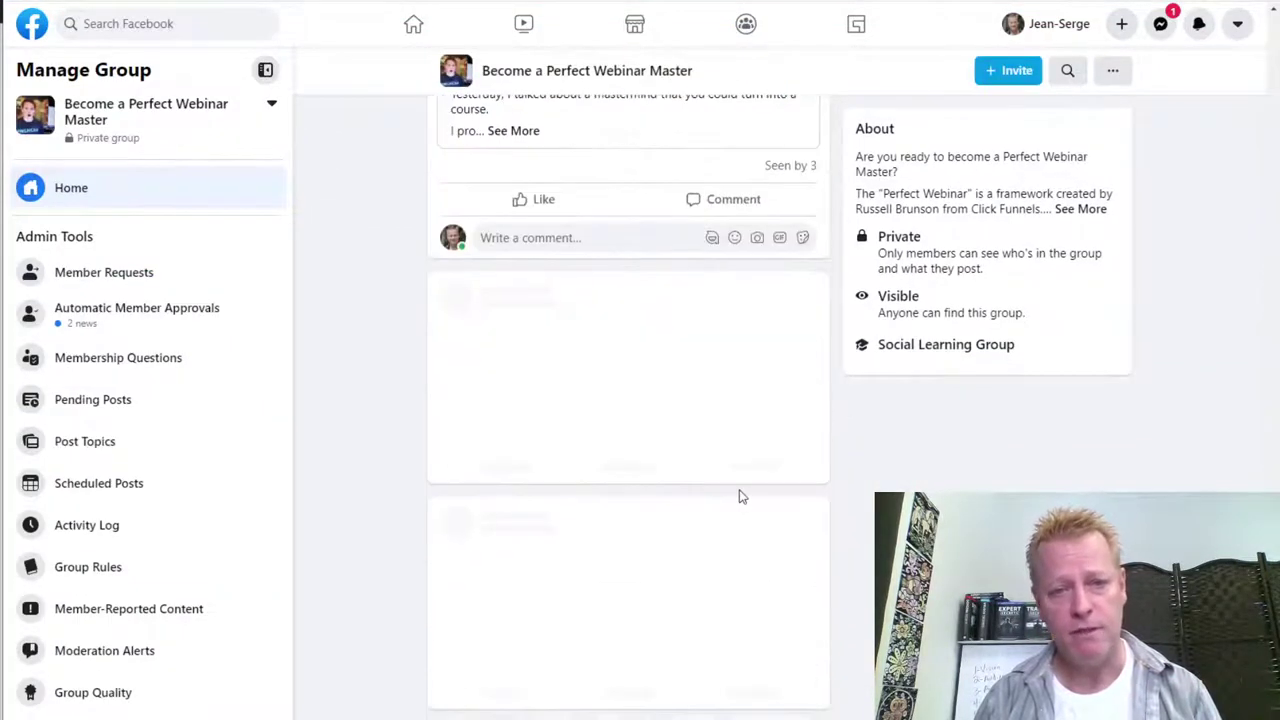
scroll(740, 500, up, 15)
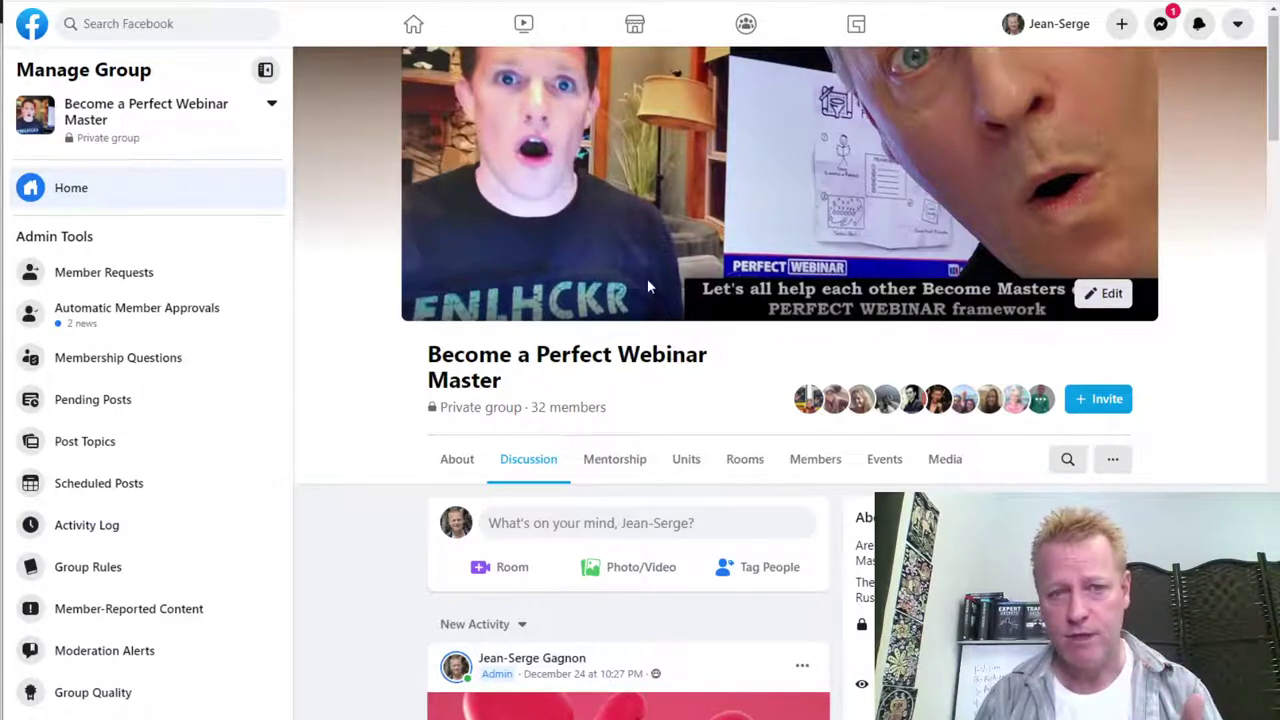
scroll(634, 271, up, 1)
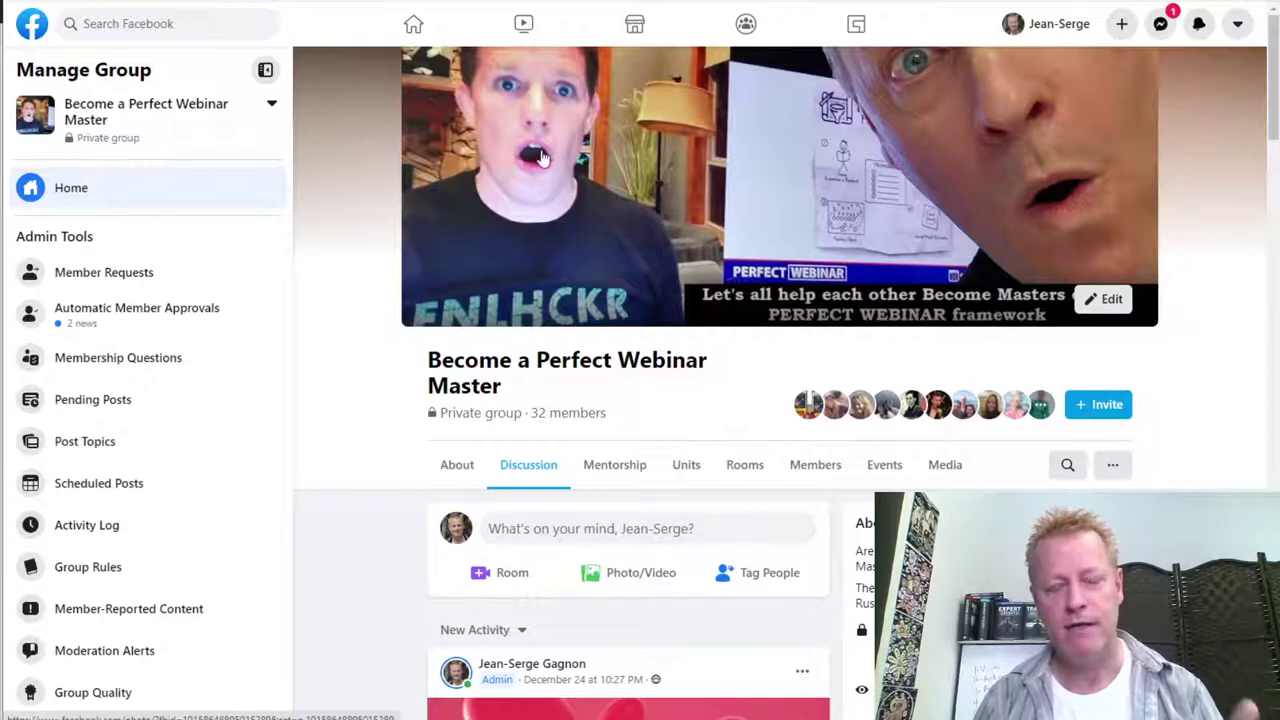
scroll(745, 370, down, 4)
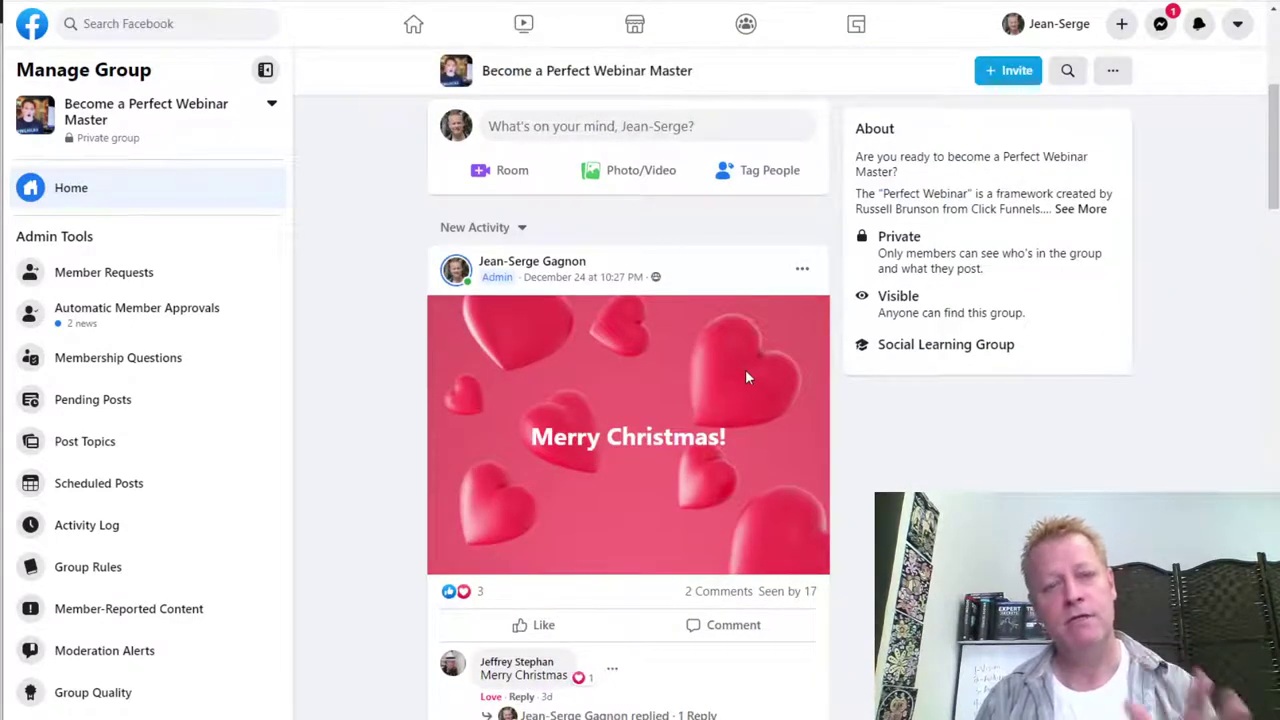
scroll(745, 377, up, 1)
scroll(745, 377, down, 18)
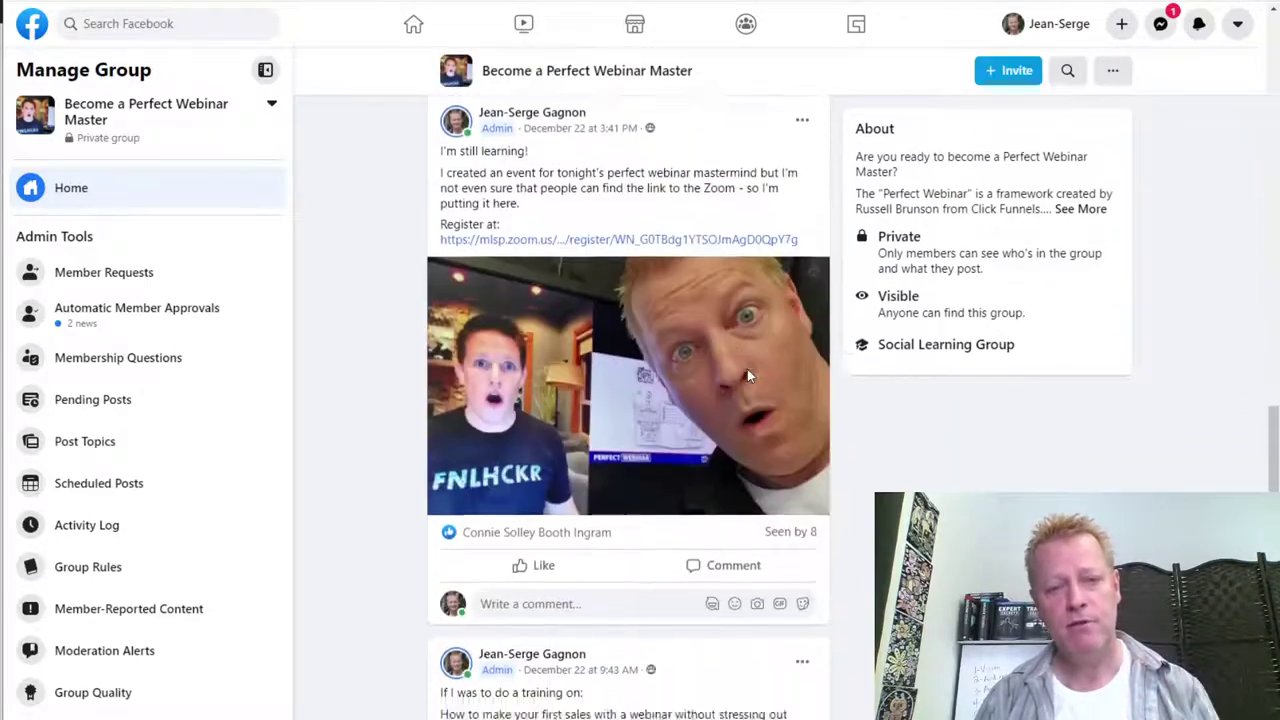
scroll(747, 376, down, 10)
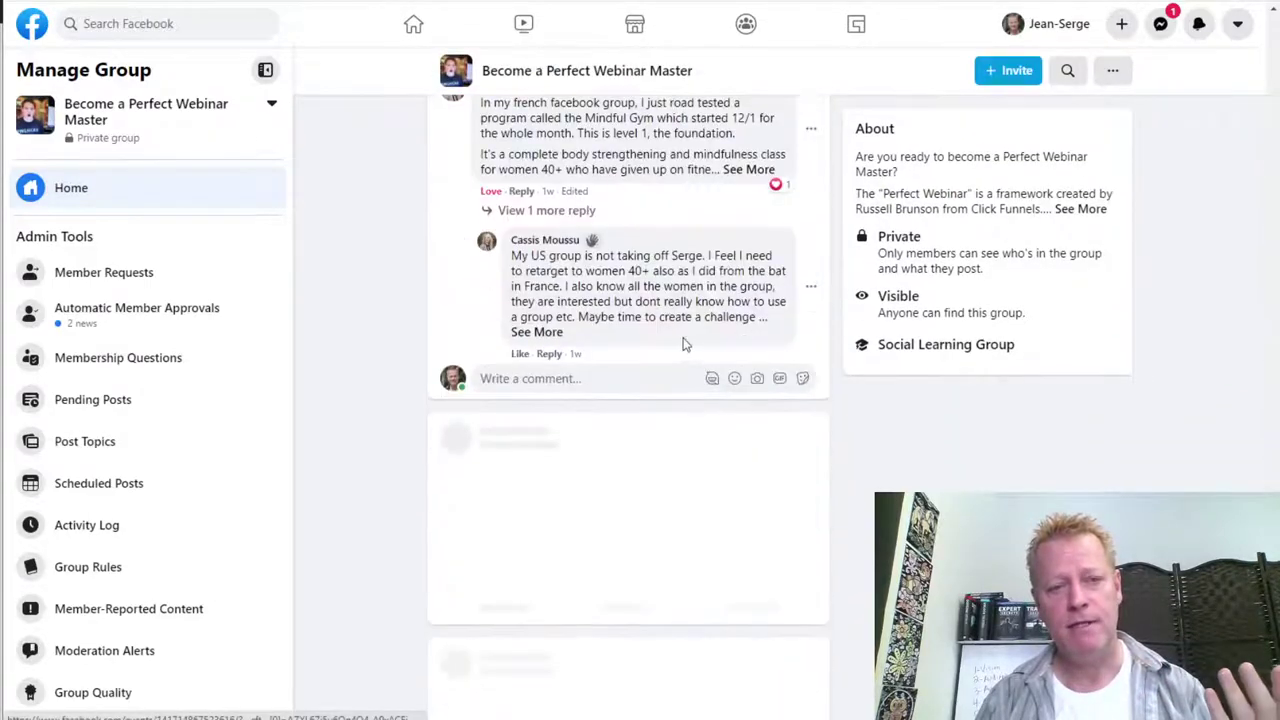
scroll(687, 490, up, 2)
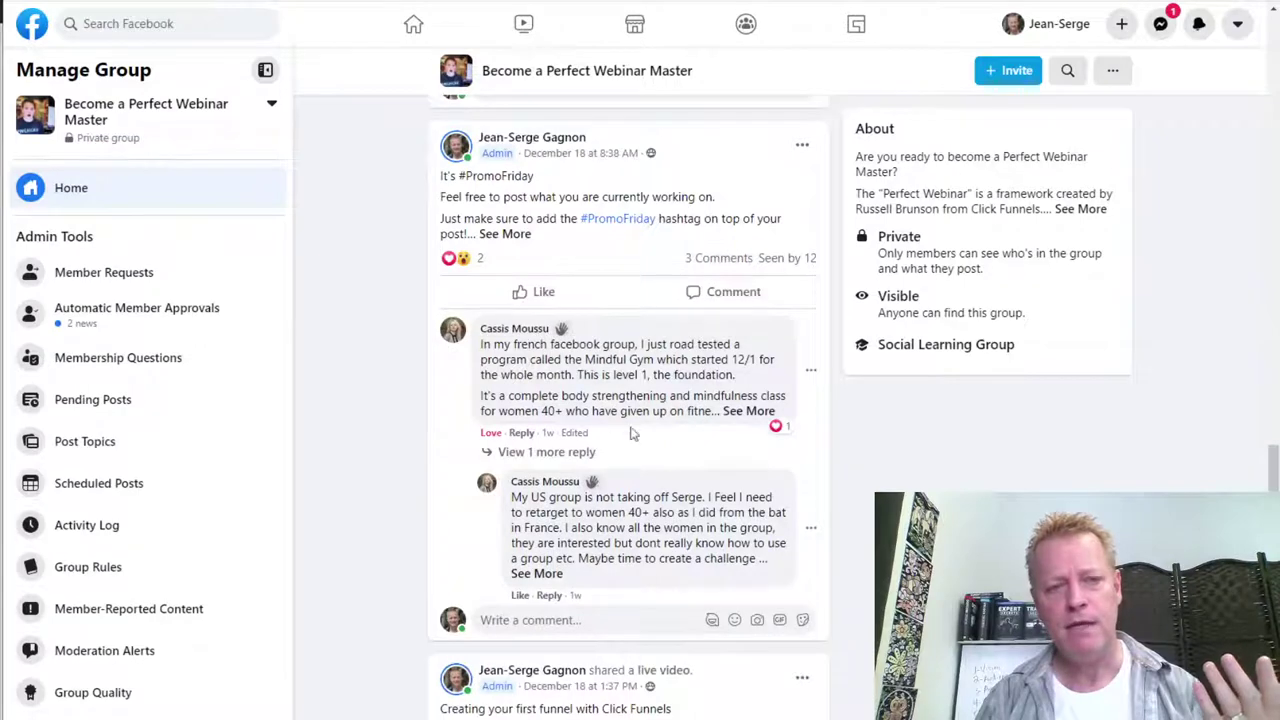
scroll(653, 368, down, 3)
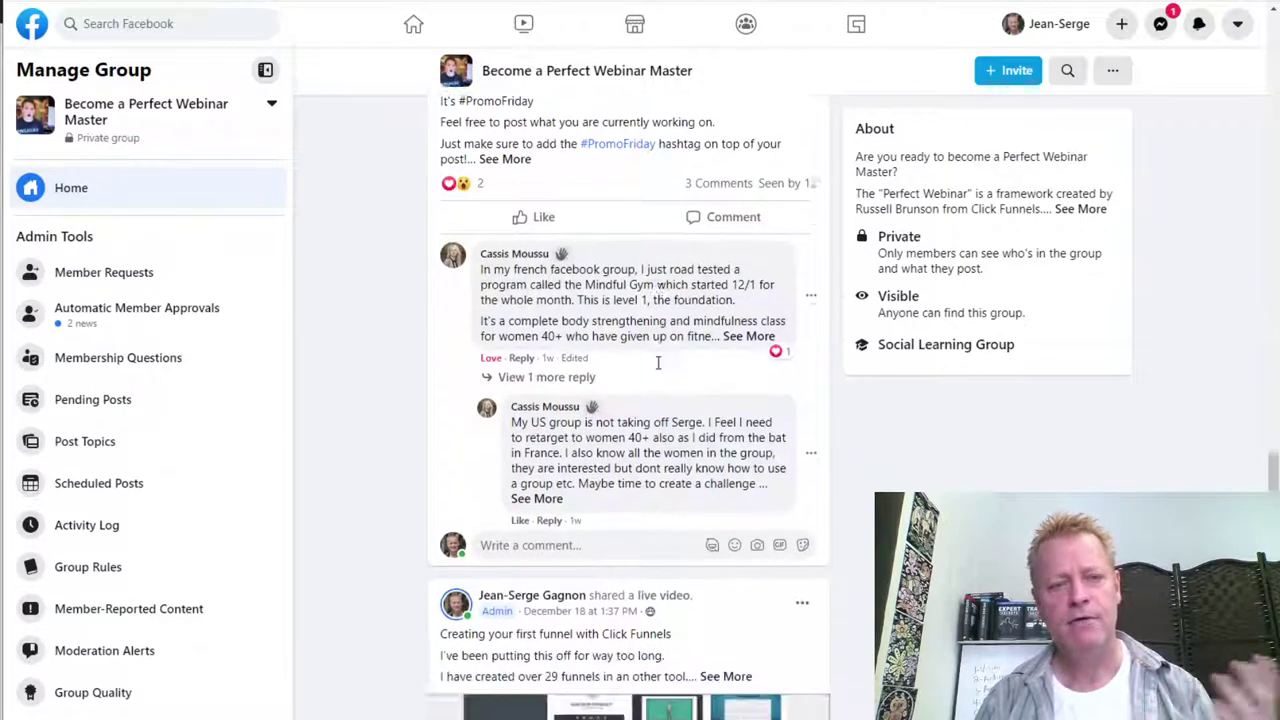
scroll(653, 368, down, 10)
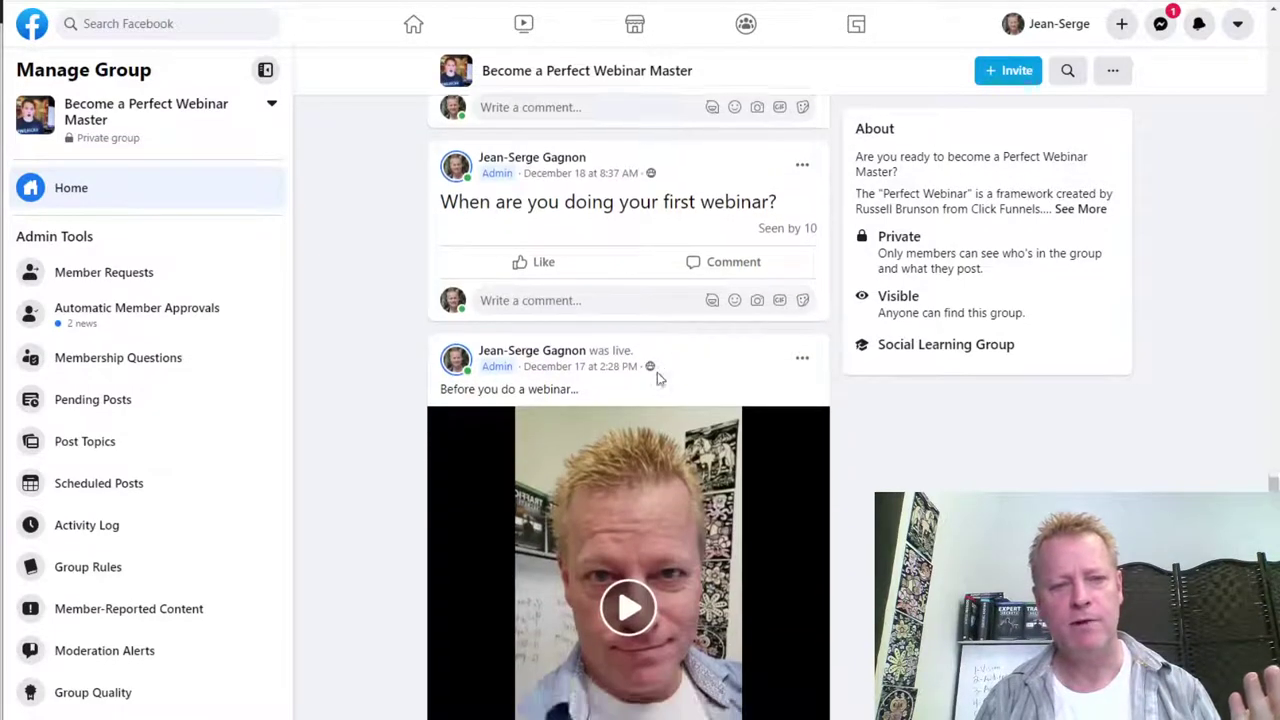
scroll(653, 385, down, 10)
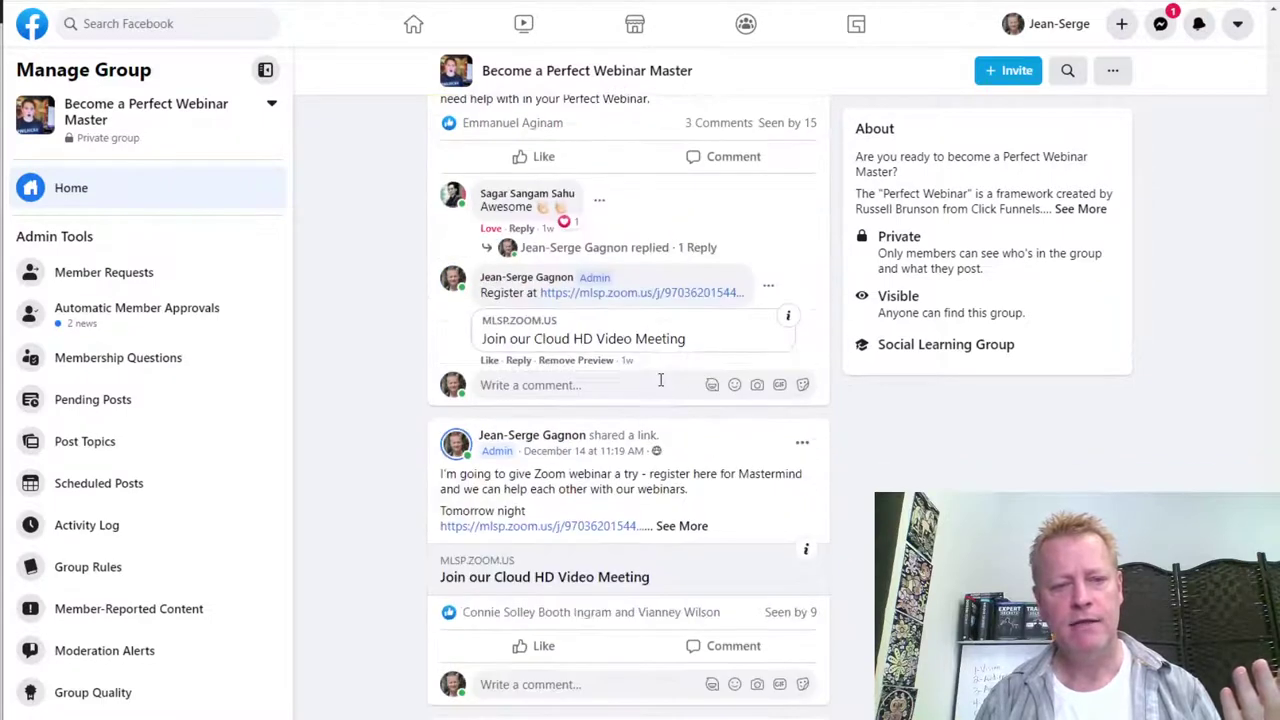
scroll(660, 380, down, 2)
scroll(507, 285, up, 3)
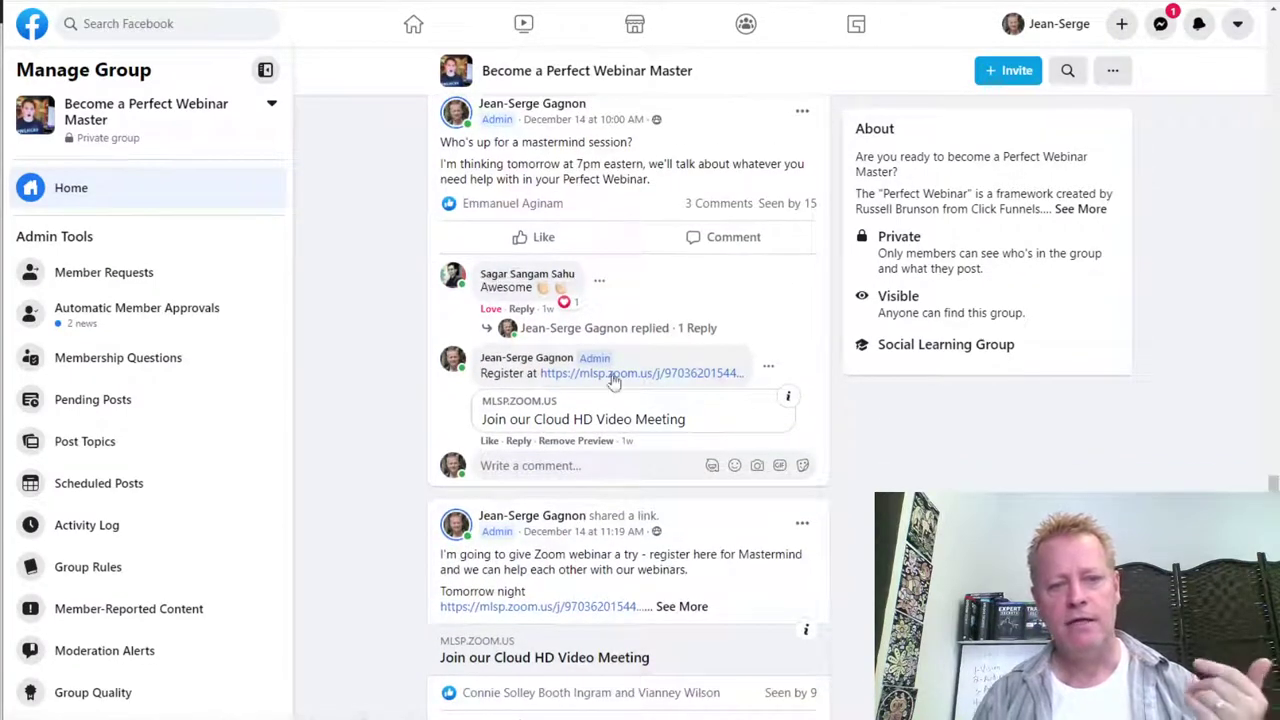
scroll(666, 445, down, 4)
scroll(668, 452, up, 5)
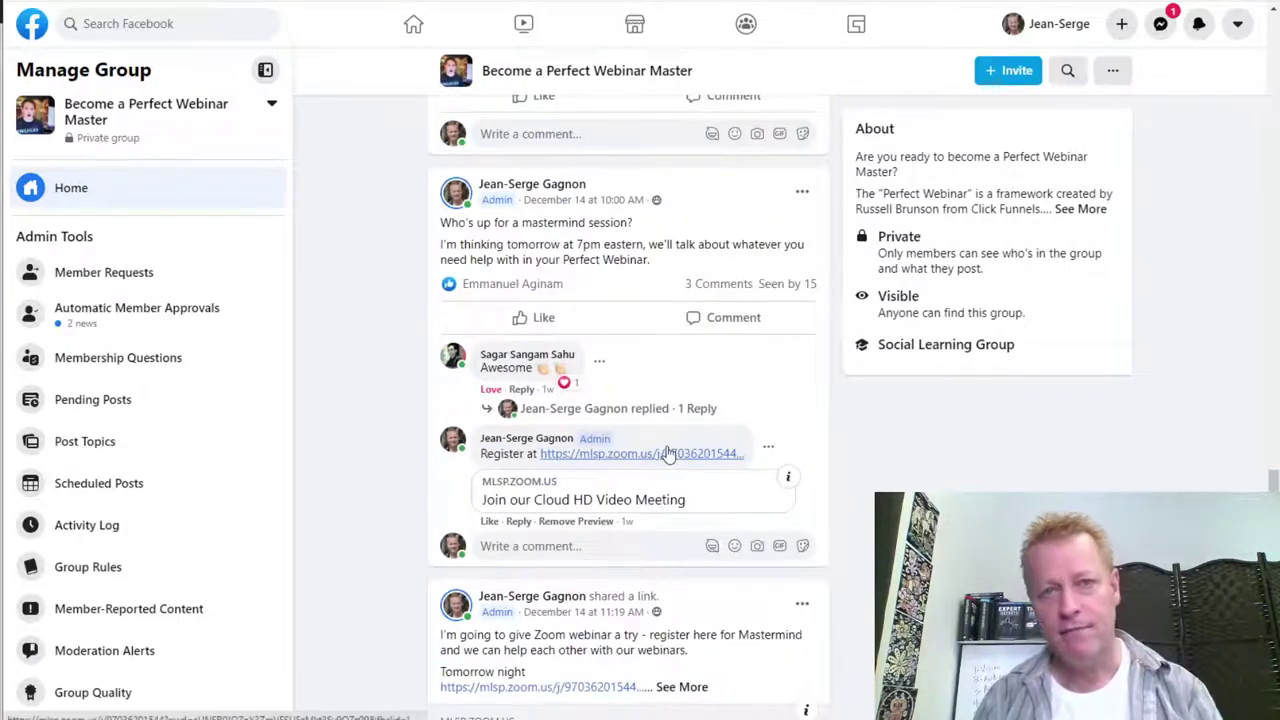
scroll(668, 450, up, 10)
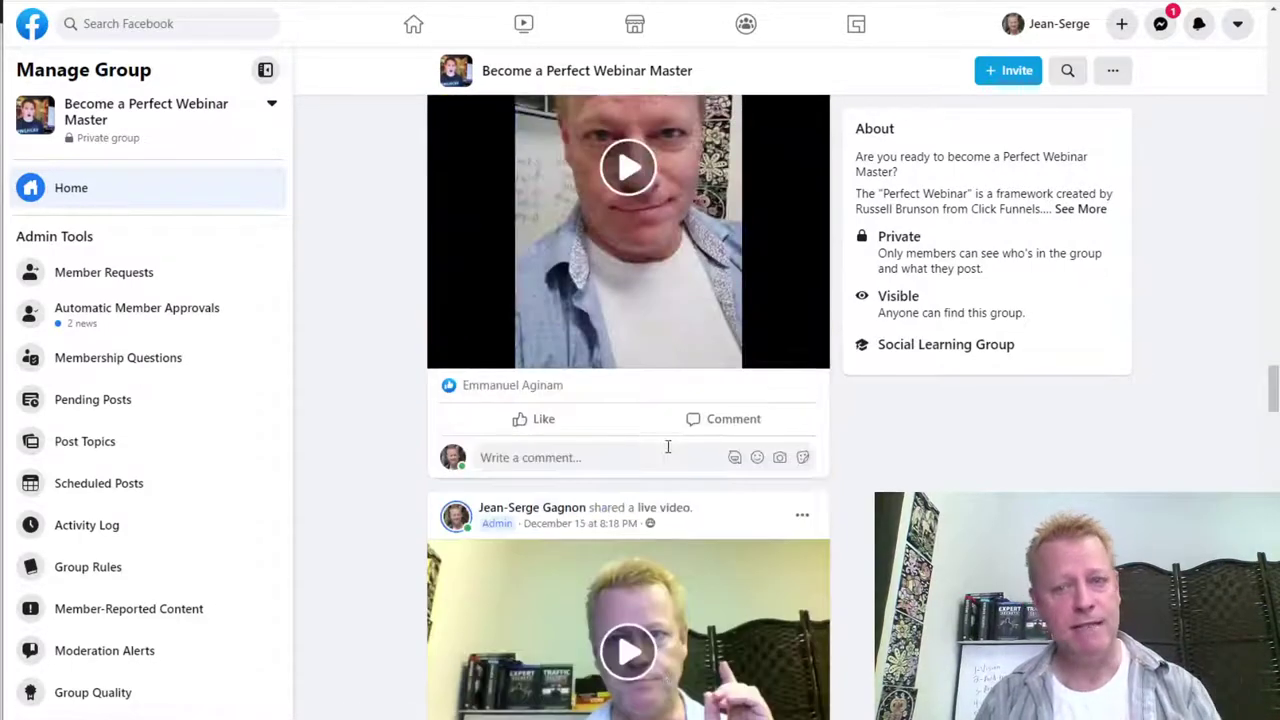
scroll(668, 450, down, 12)
scroll(668, 450, up, 8)
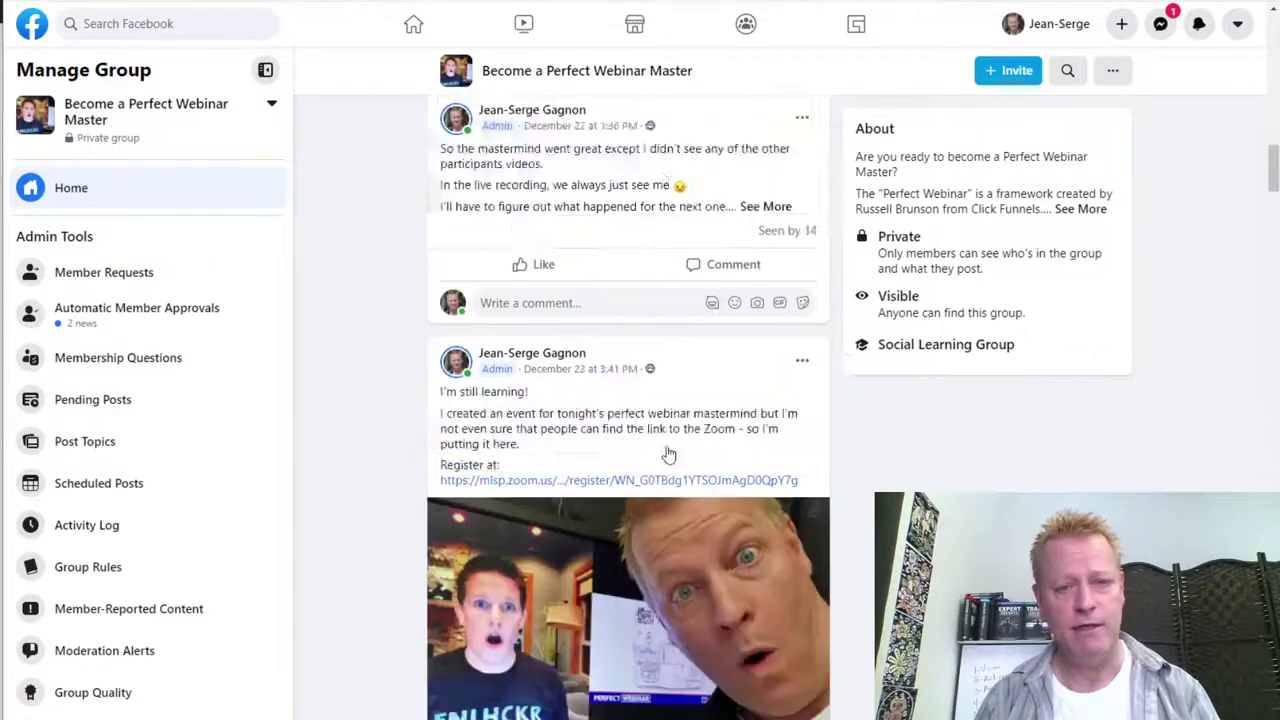
scroll(668, 450, up, 10)
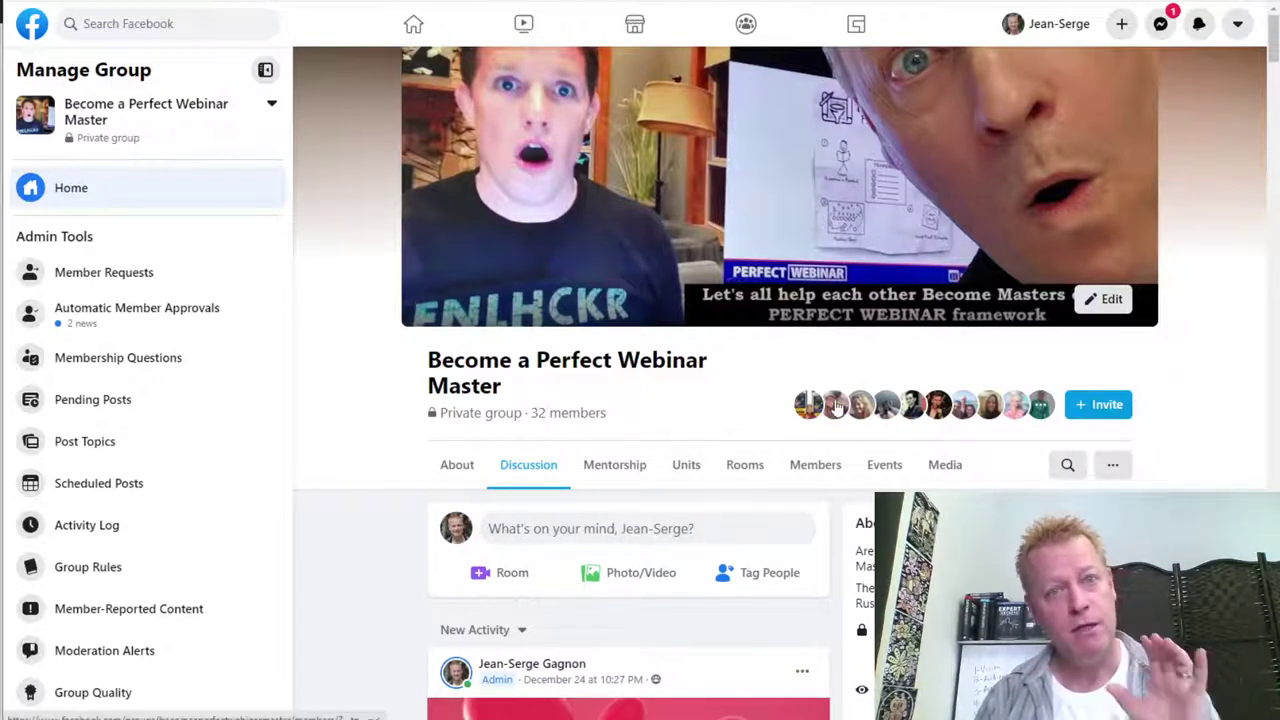
scroll(756, 410, down, 4)
scroll(754, 401, down, 3)
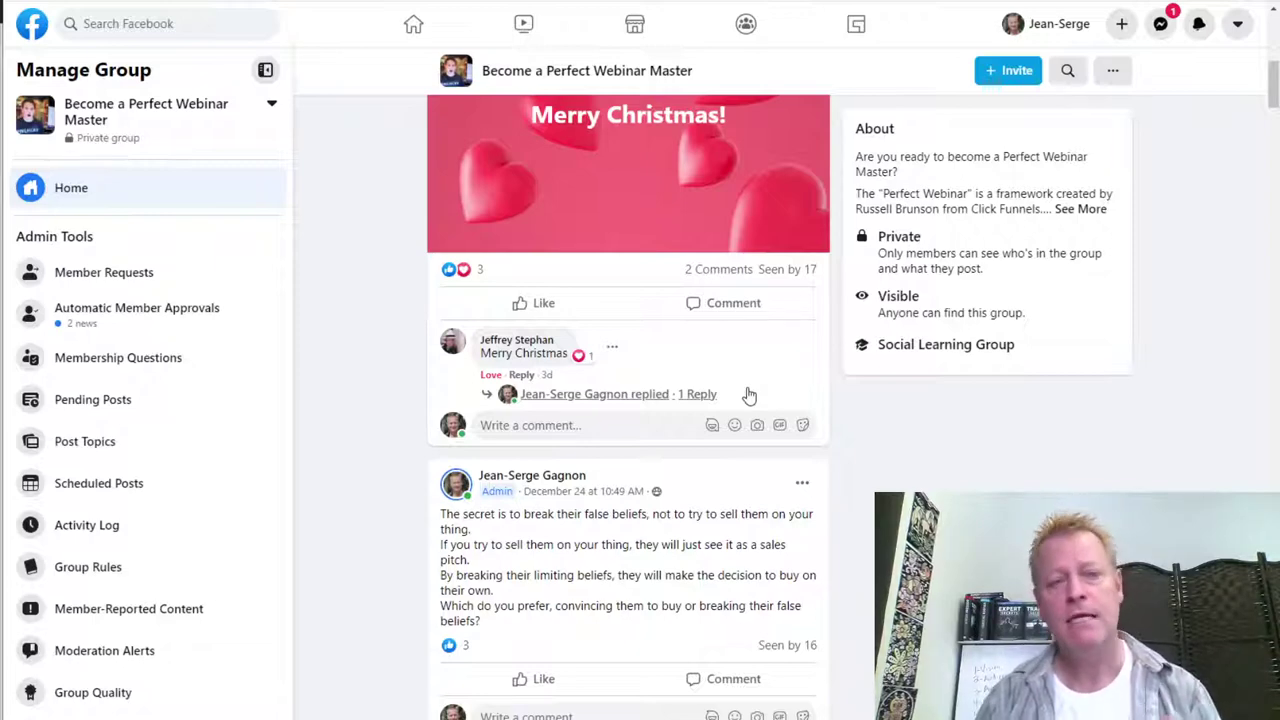
scroll(749, 392, down, 1)
scroll(749, 392, up, 8)
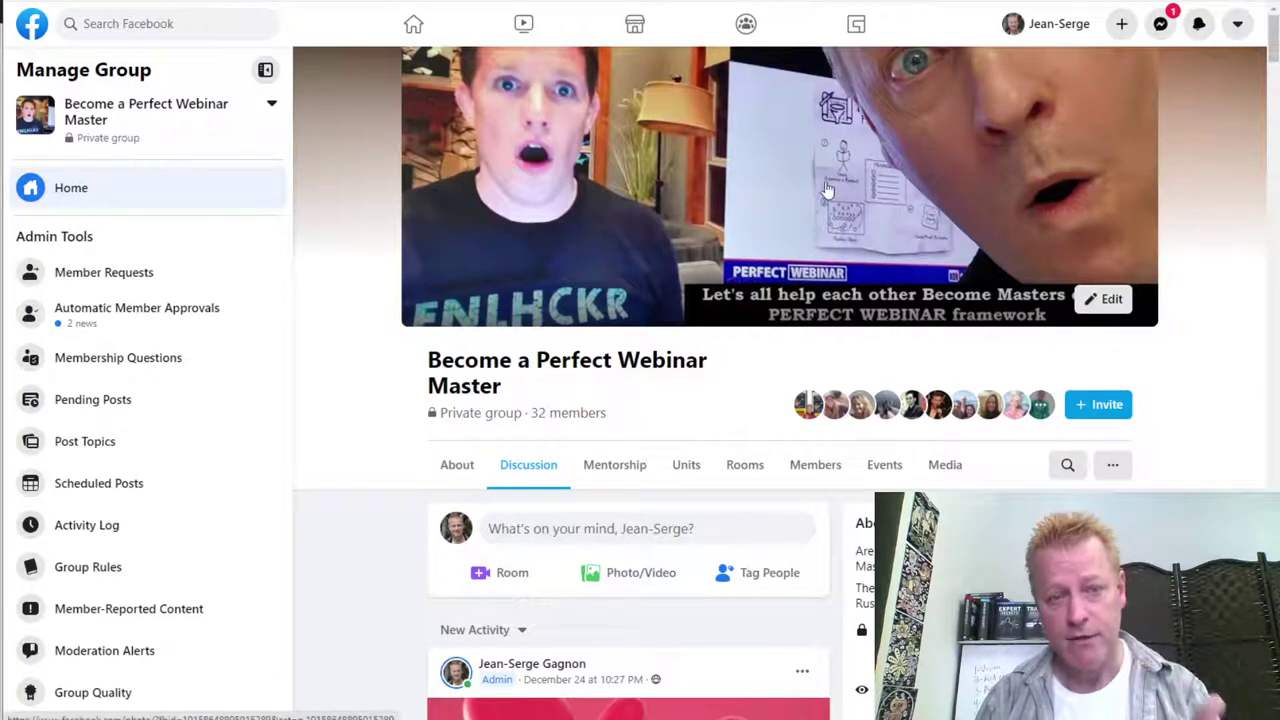
Step: Highlight 'Perfect Webinar Master' in the group name, clear the highlight, and scroll down the page
drag(537, 362, 586, 375)
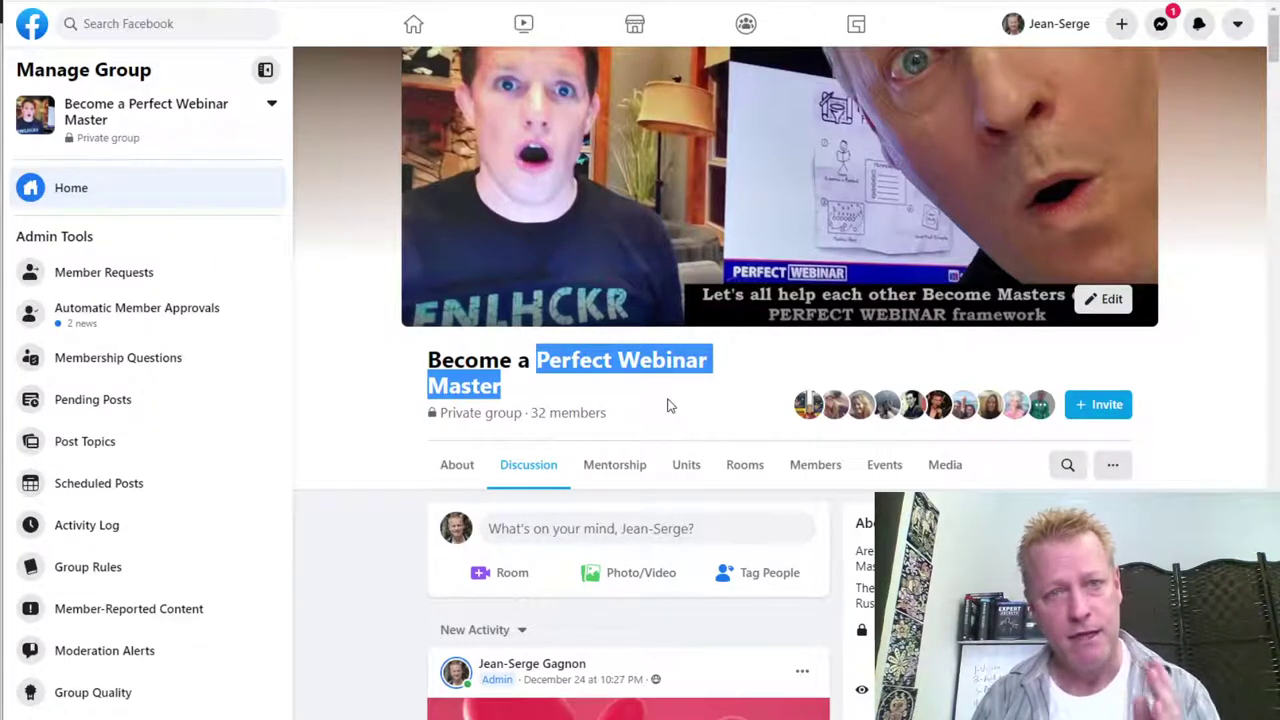
click(750, 385)
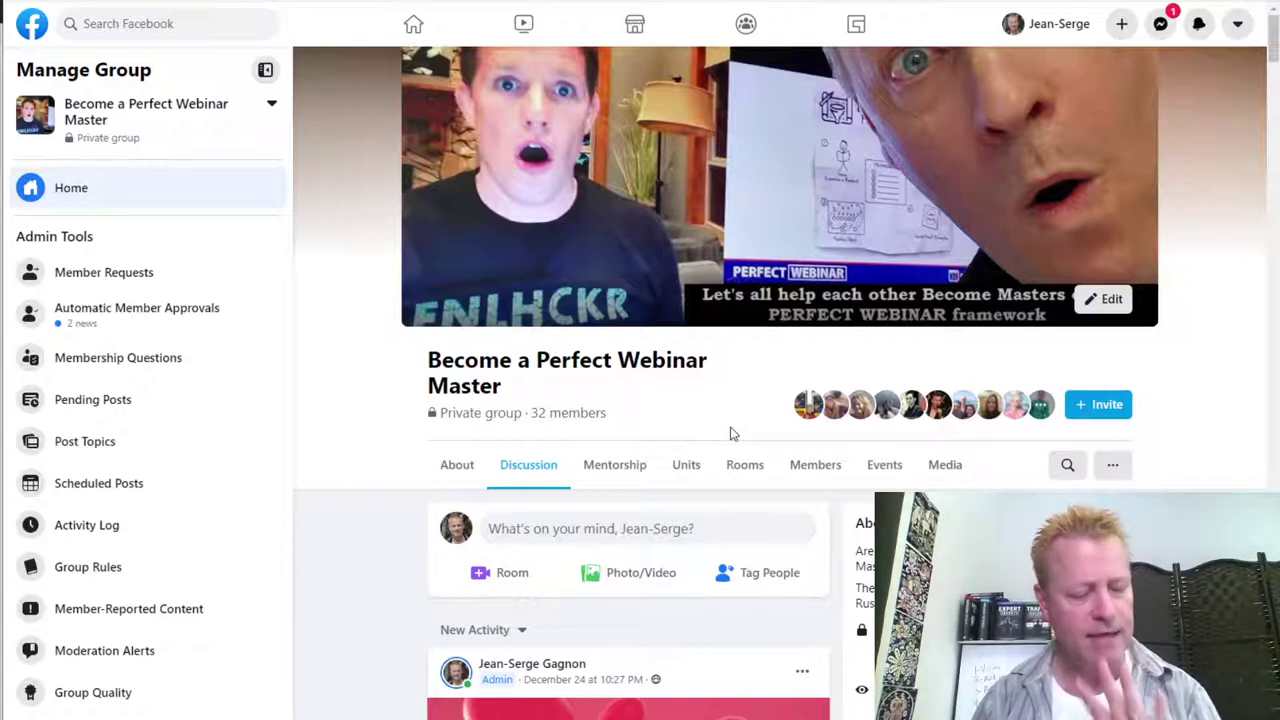
scroll(732, 432, down, 3)
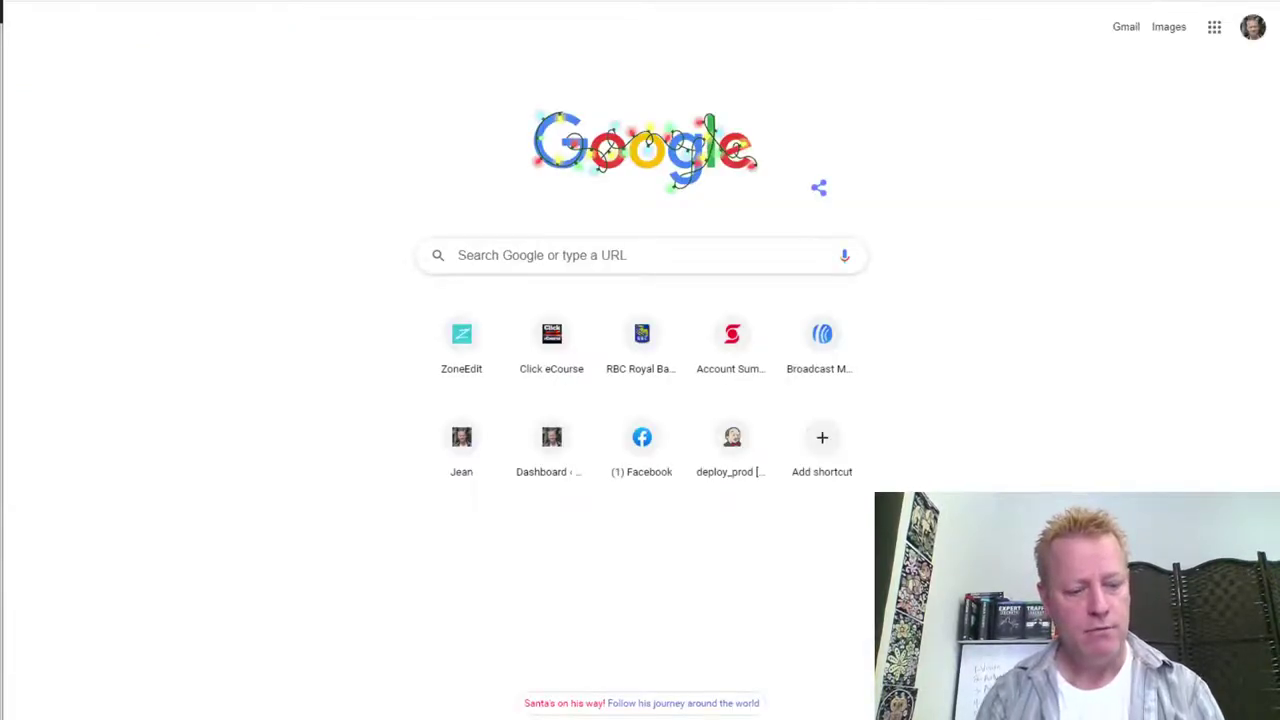
Step: Load the WebinarJam website by entering webinarjam in the address bar
text(webinarjam)
key(Return)
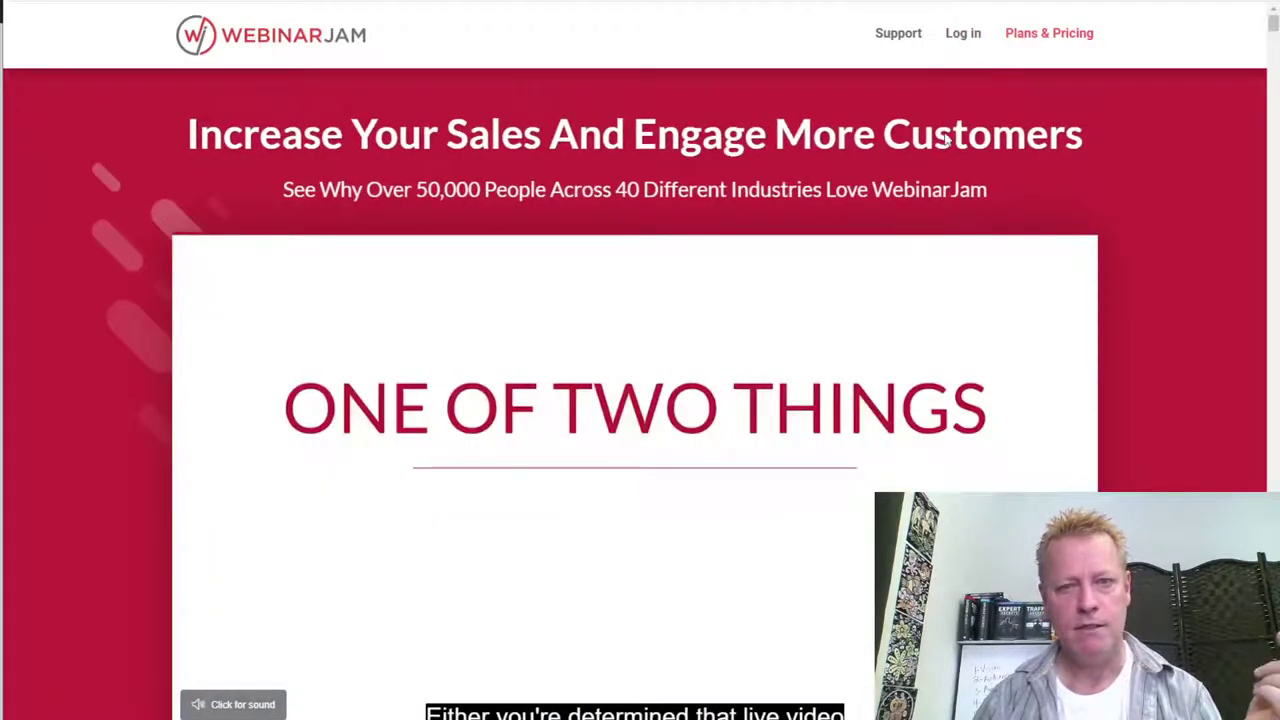
Step: Sign in to WebinarJam with the saved credentials and browse the Be Omnipresent sessions in My webinars
click(958, 40)
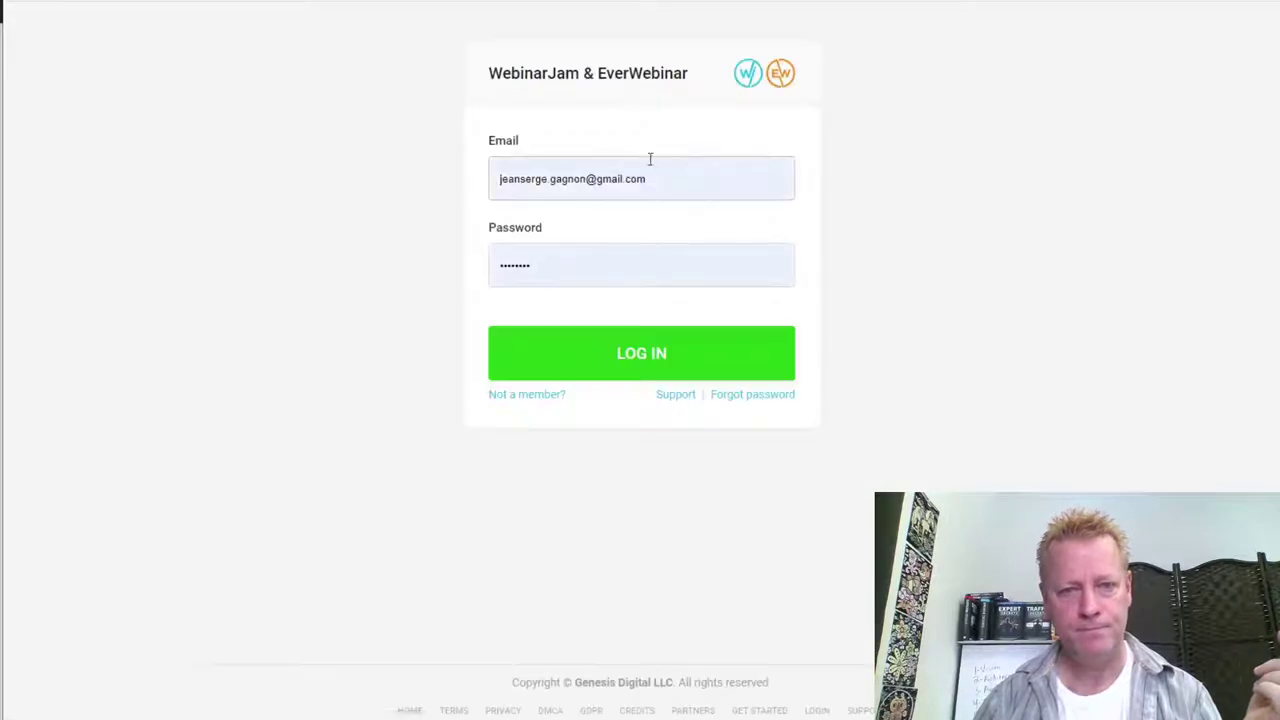
click(626, 356)
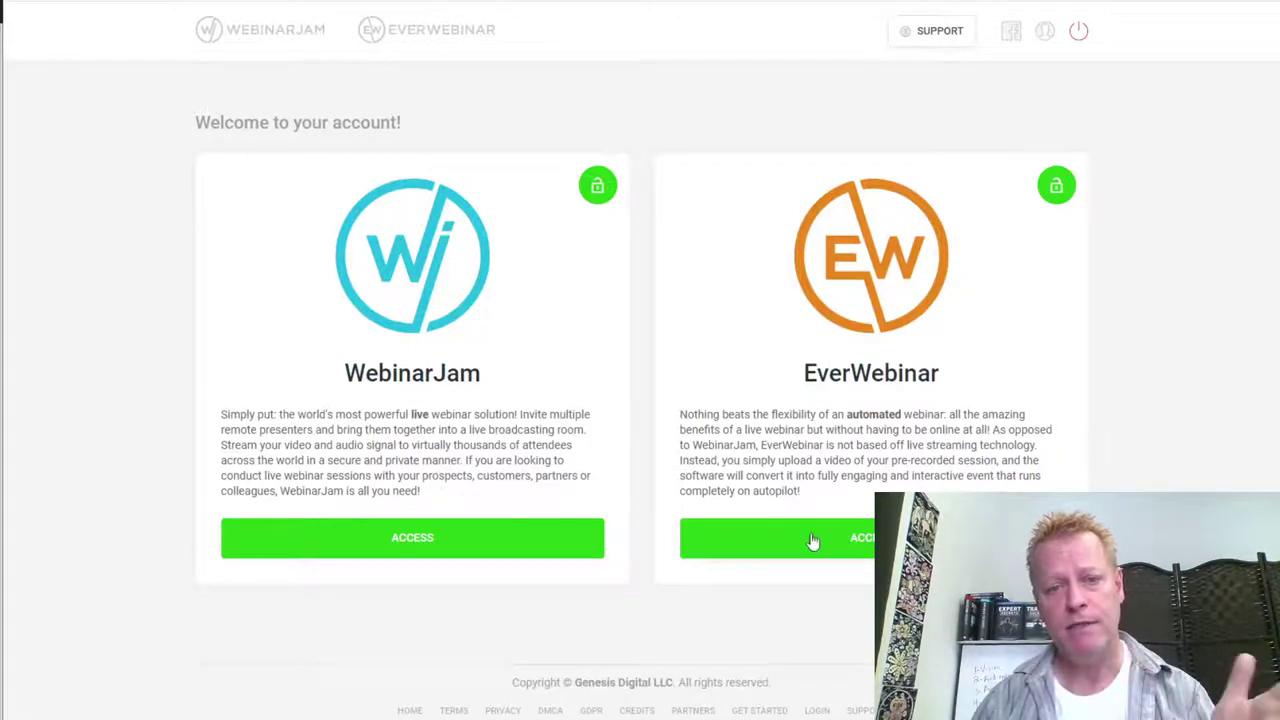
click(412, 546)
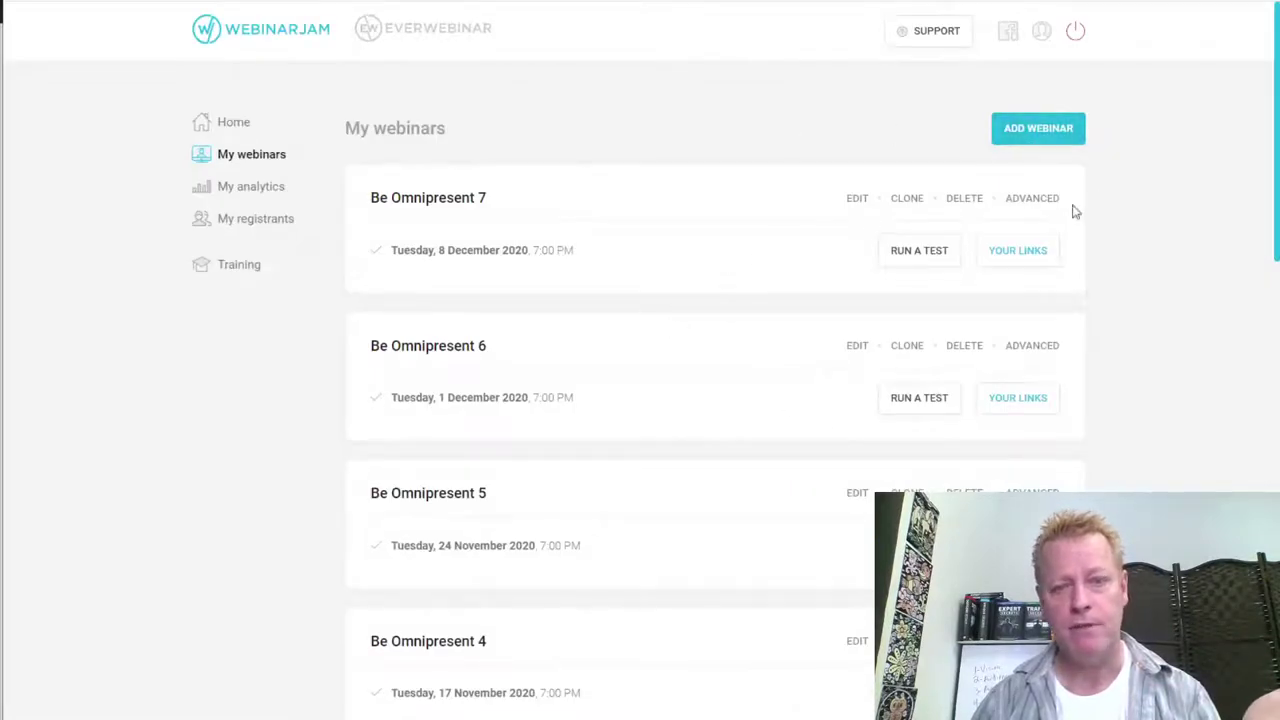
scroll(537, 371, down, 3)
scroll(513, 535, down, 4)
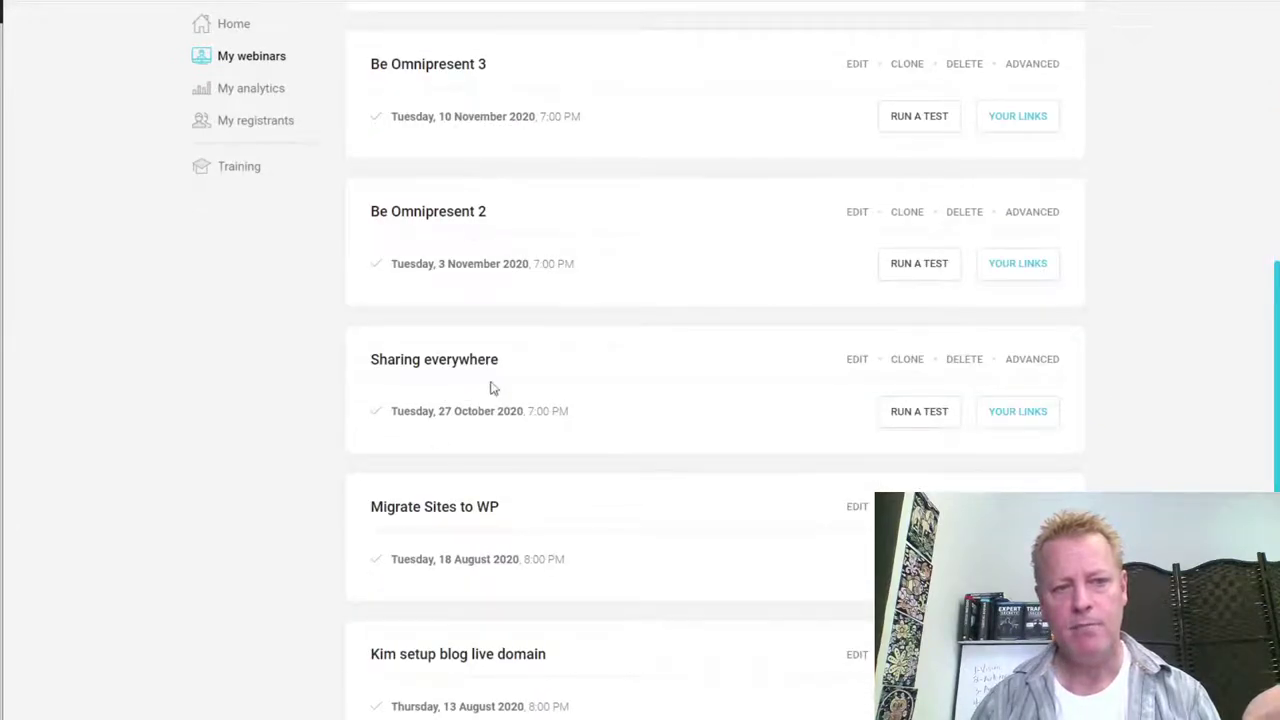
scroll(741, 532, down, 2)
scroll(741, 528, down, 3)
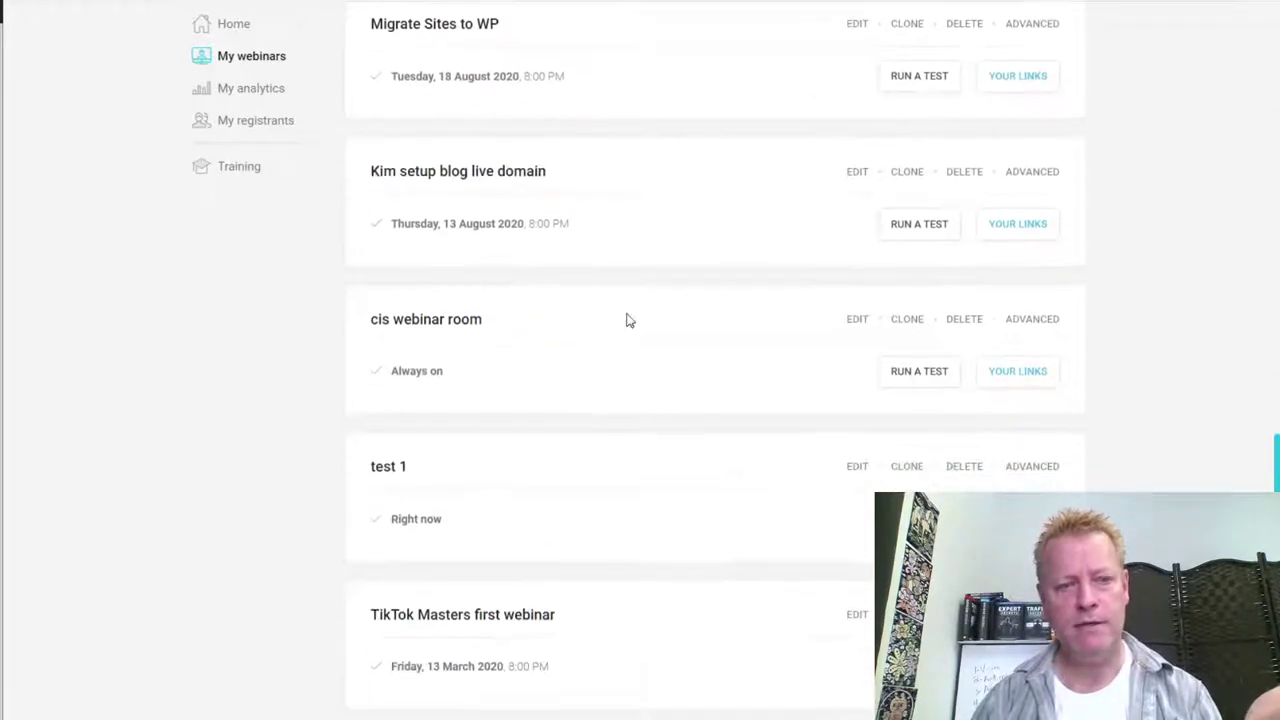
scroll(651, 543, up, 12)
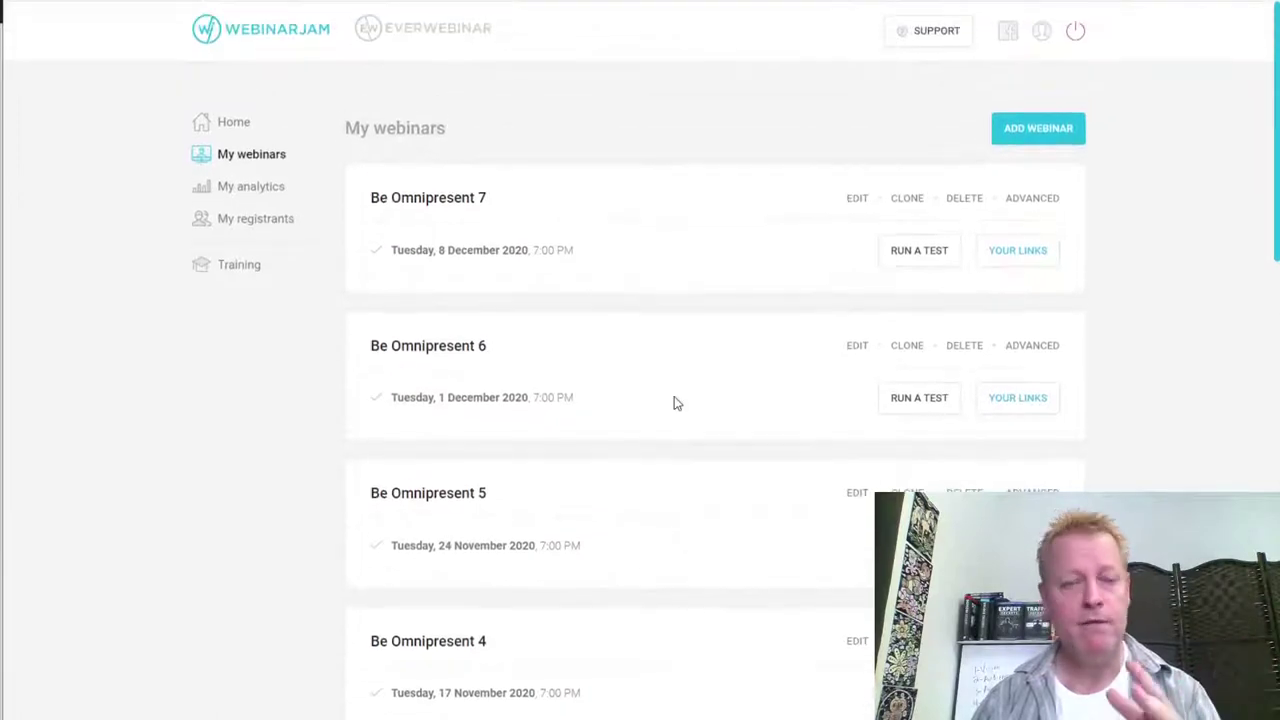
Step: Go to the Expertise.tv site in a new browser tab
key(ctrl+t)
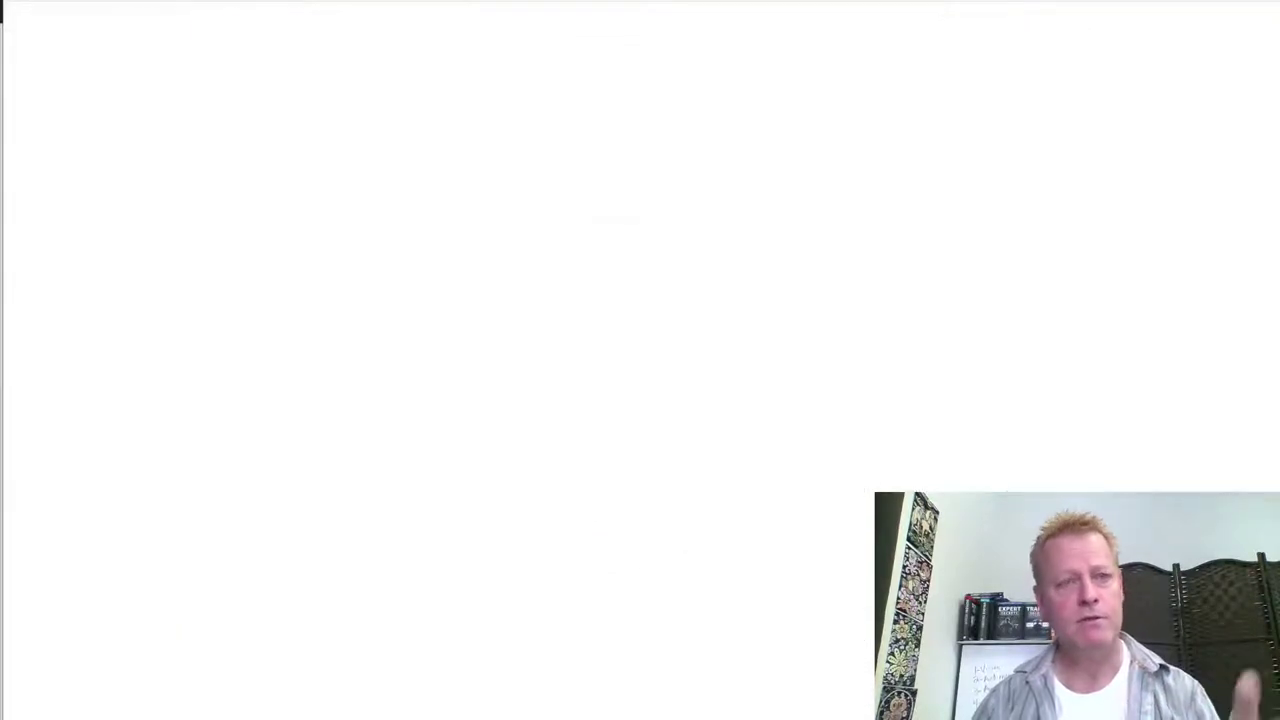
text(expe)
text(rt)
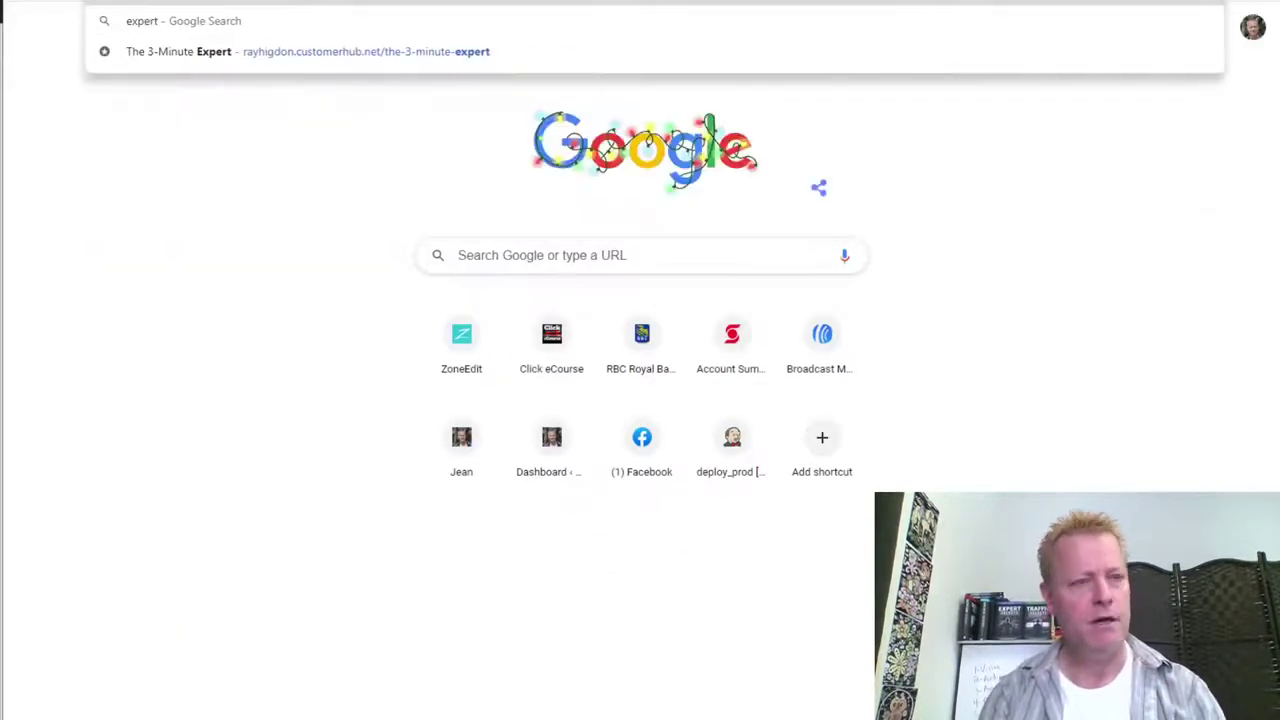
key(Return)
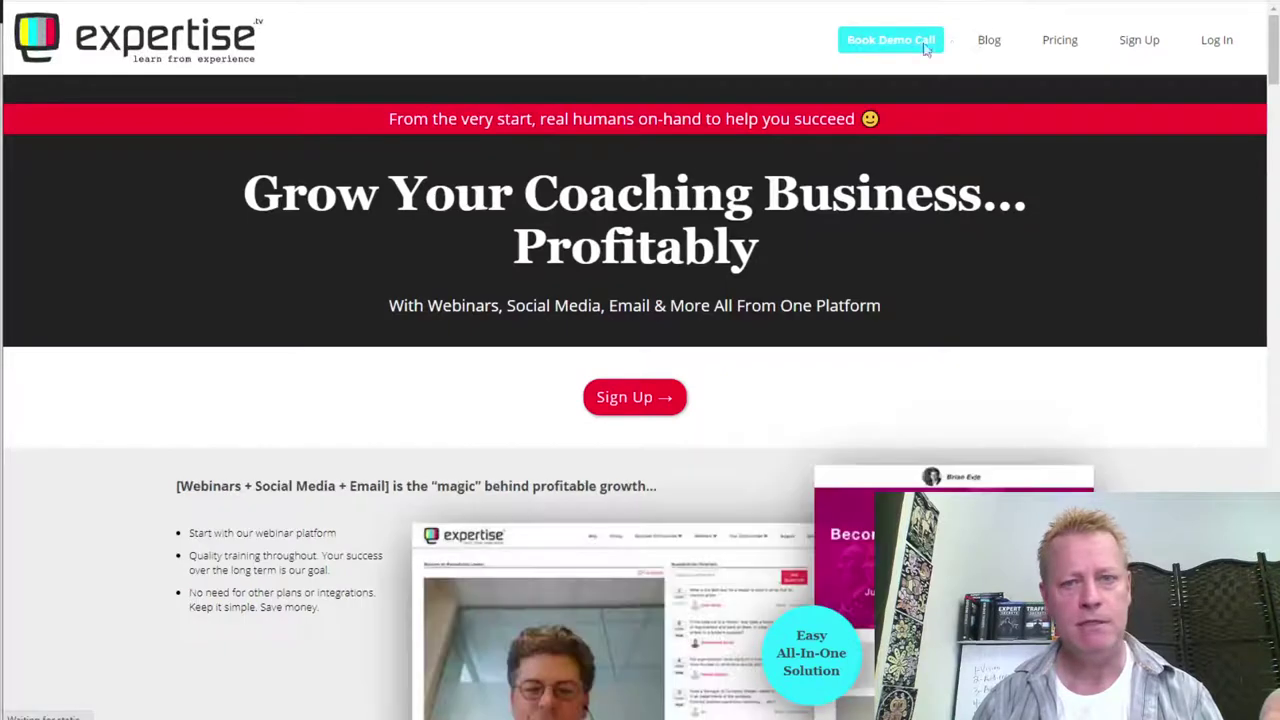
Step: Log in to Expertise.tv and dismiss the desktop notifications prompt
click(1215, 44)
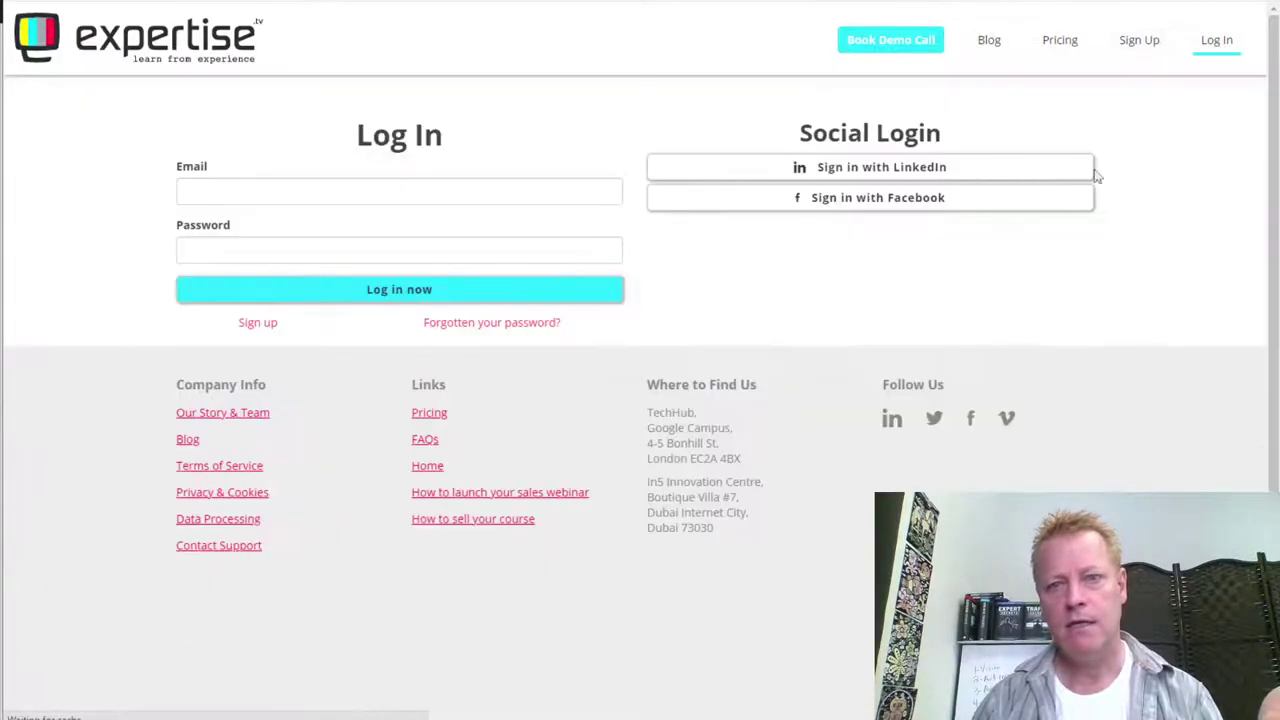
click(383, 291)
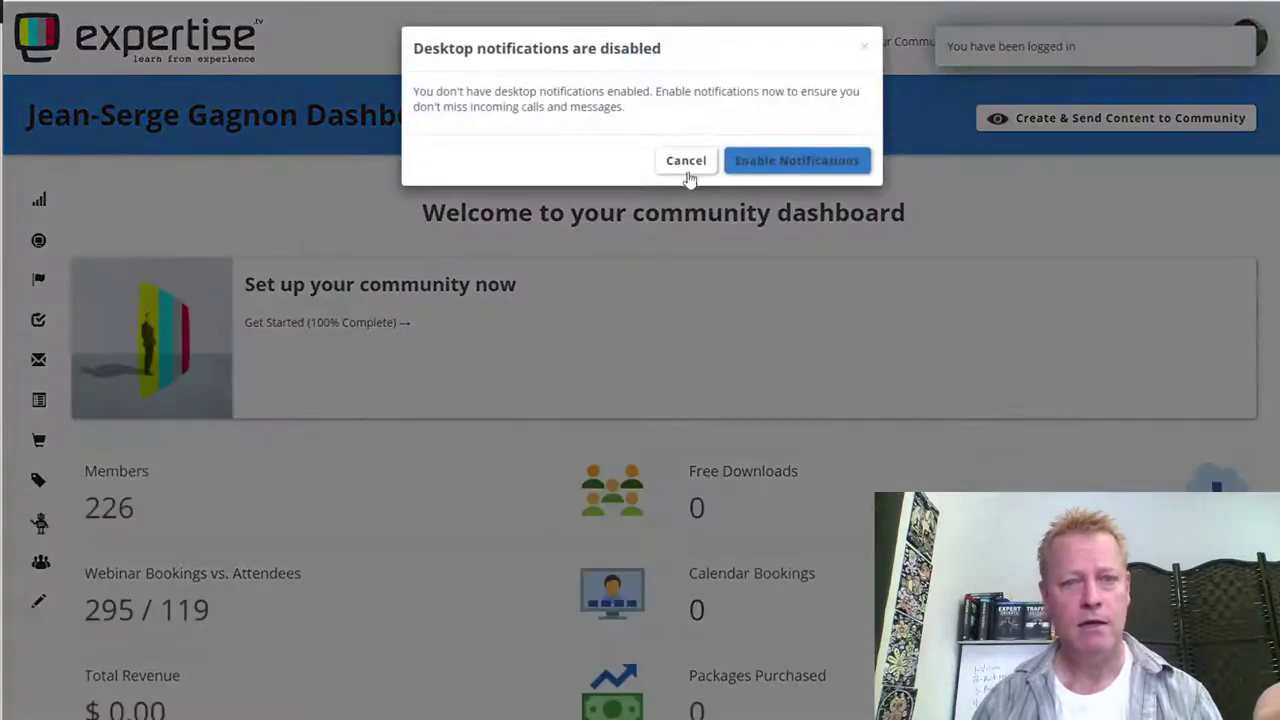
click(689, 172)
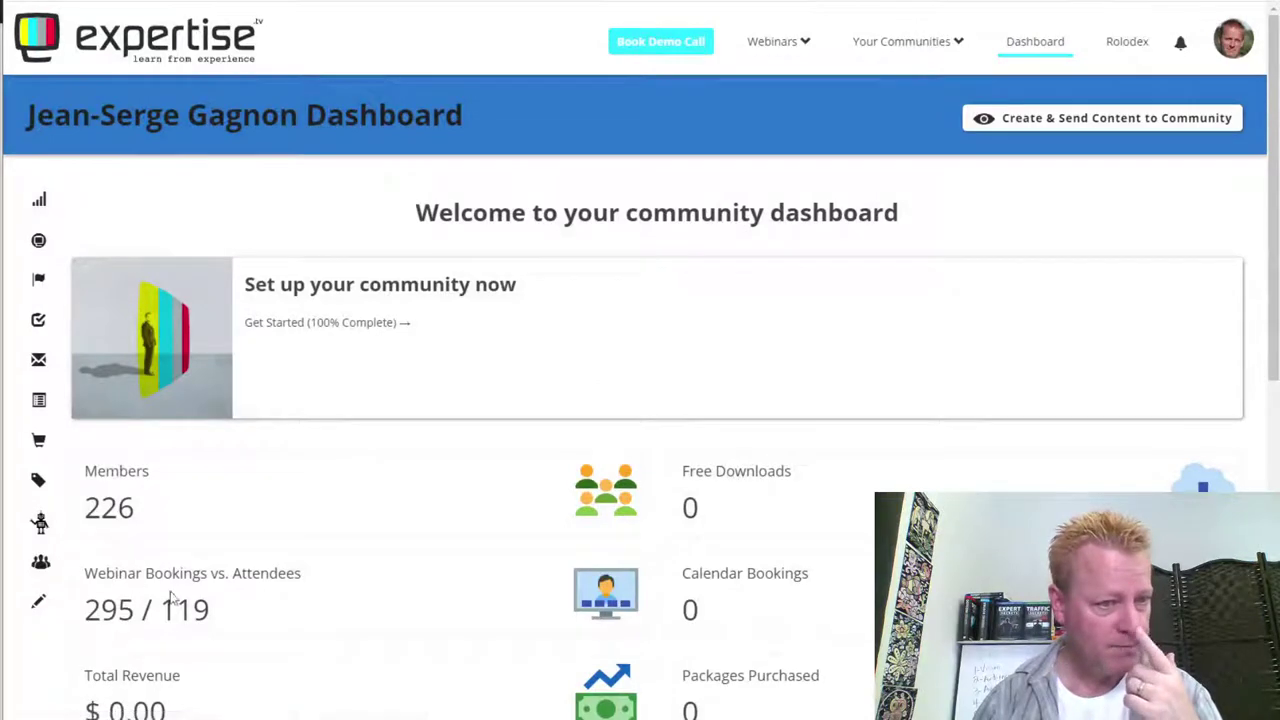
scroll(142, 607, down, 3)
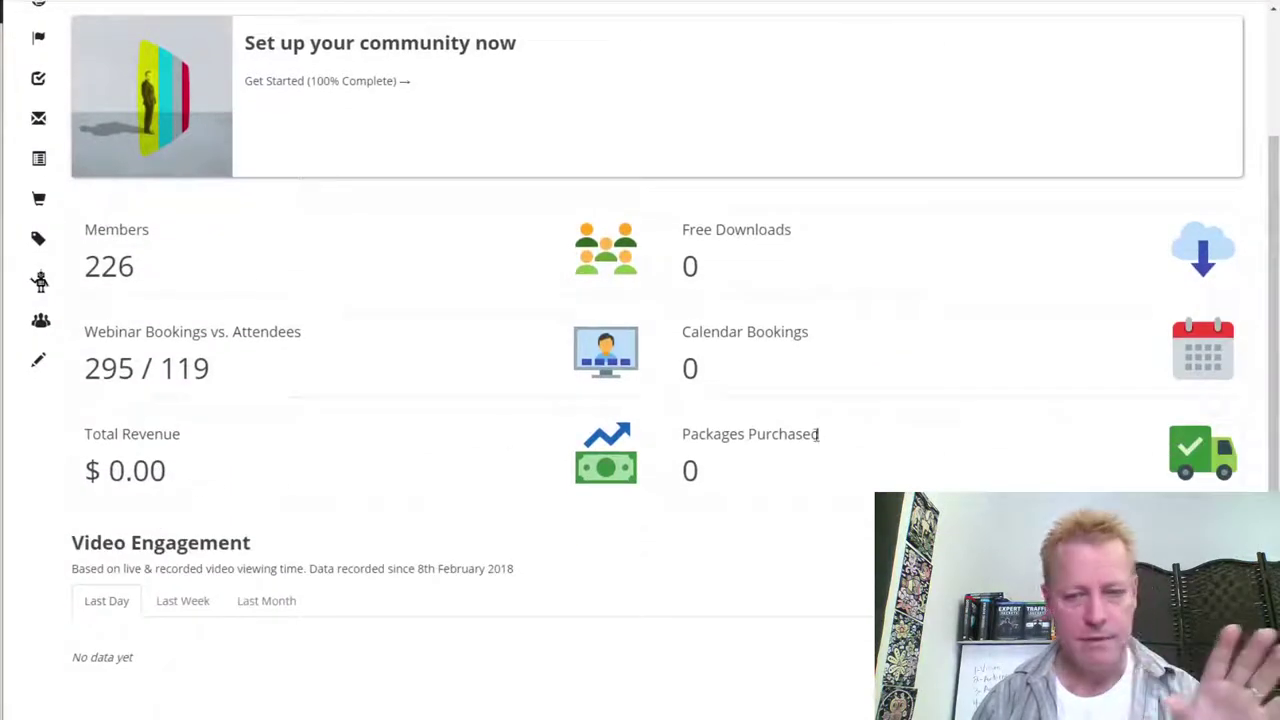
scroll(531, 462, up, 3)
mouse_move(40, 205)
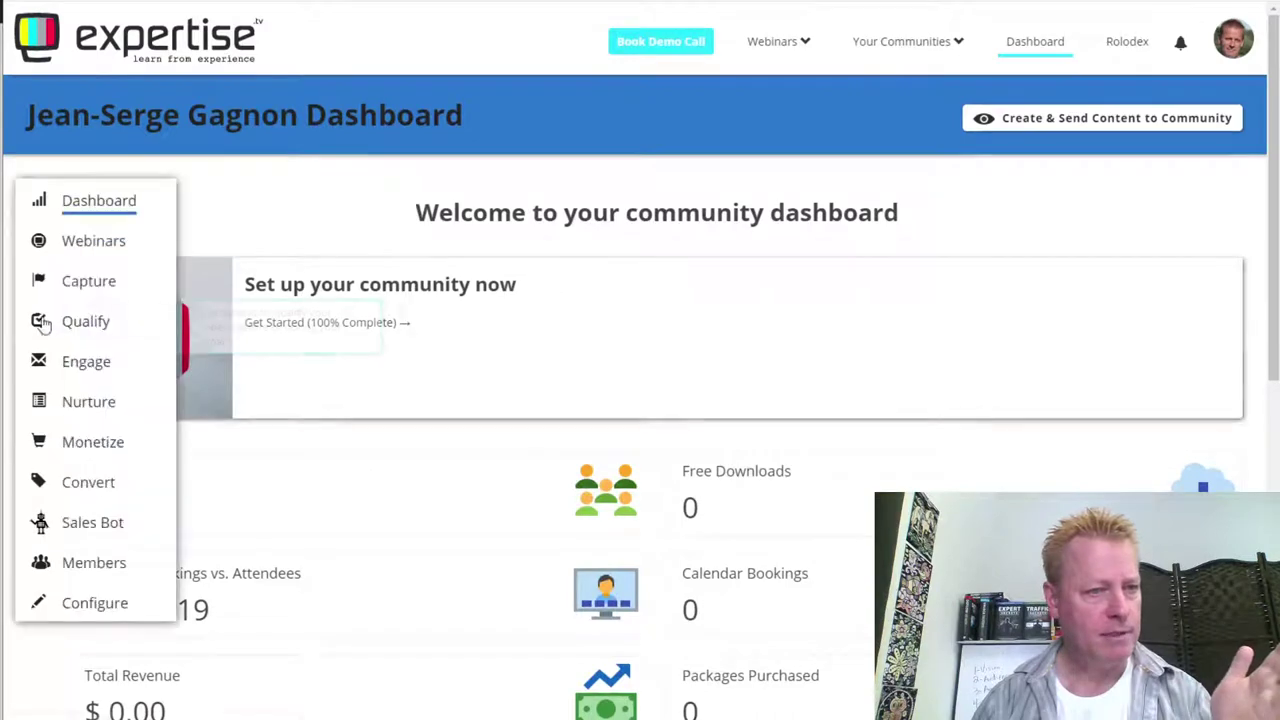
click(93, 241)
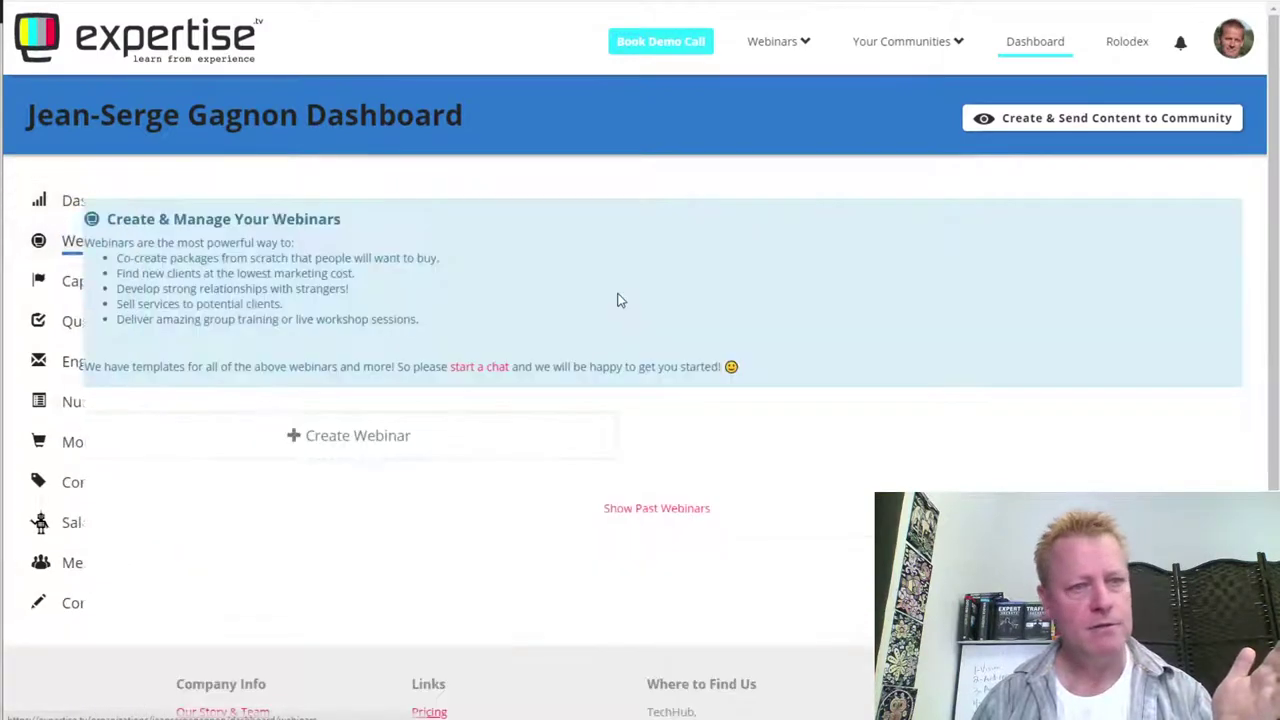
click(658, 508)
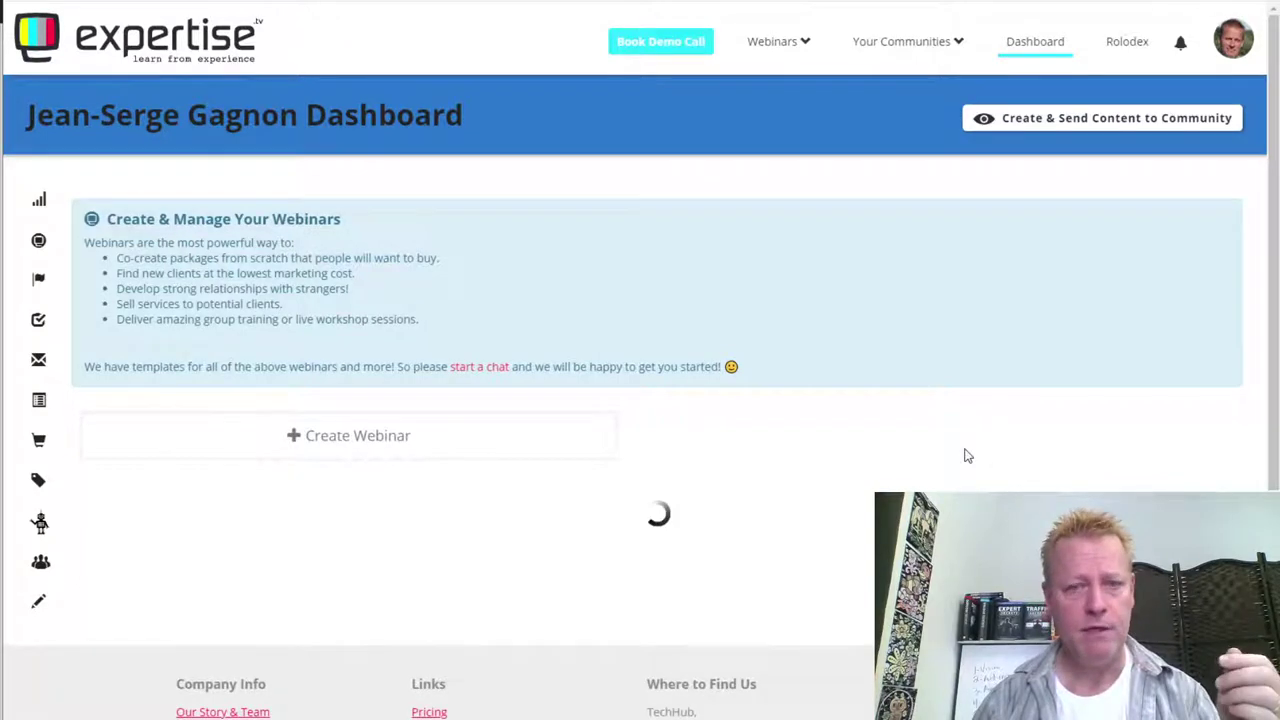
scroll(973, 444, down, 1)
scroll(973, 444, down, 2)
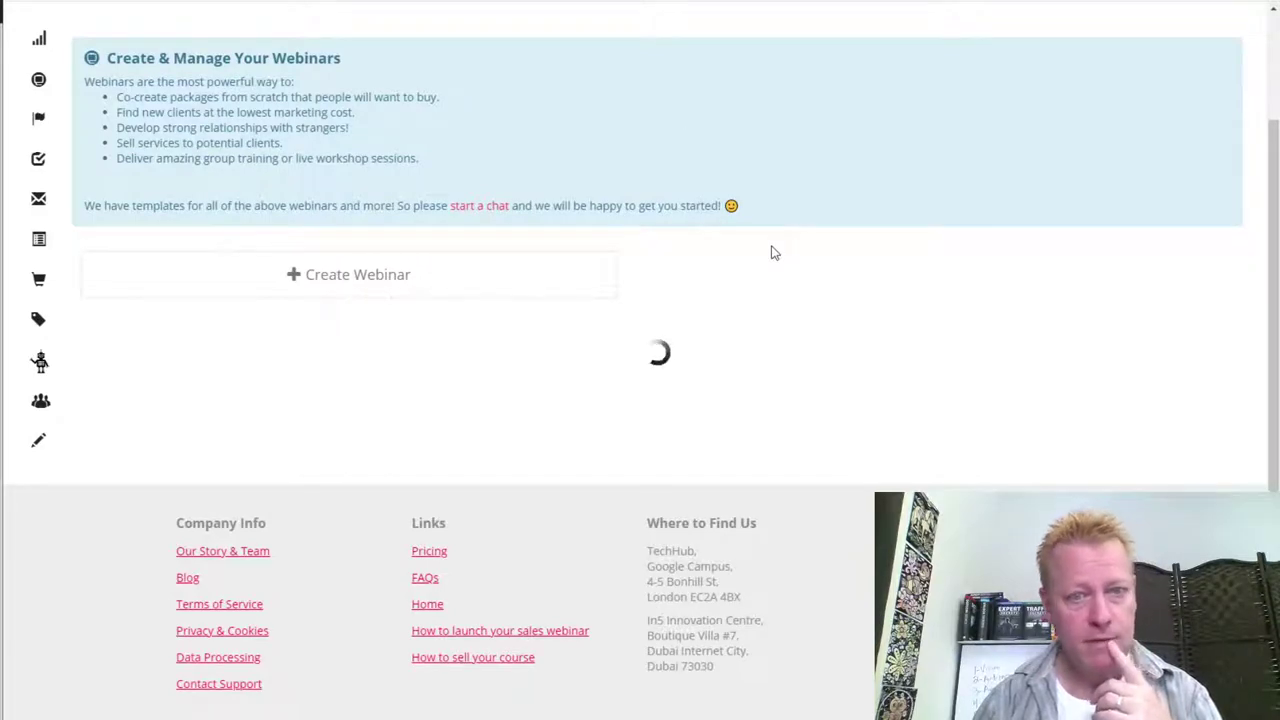
scroll(900, 420, down, 2)
scroll(927, 445, down, 2)
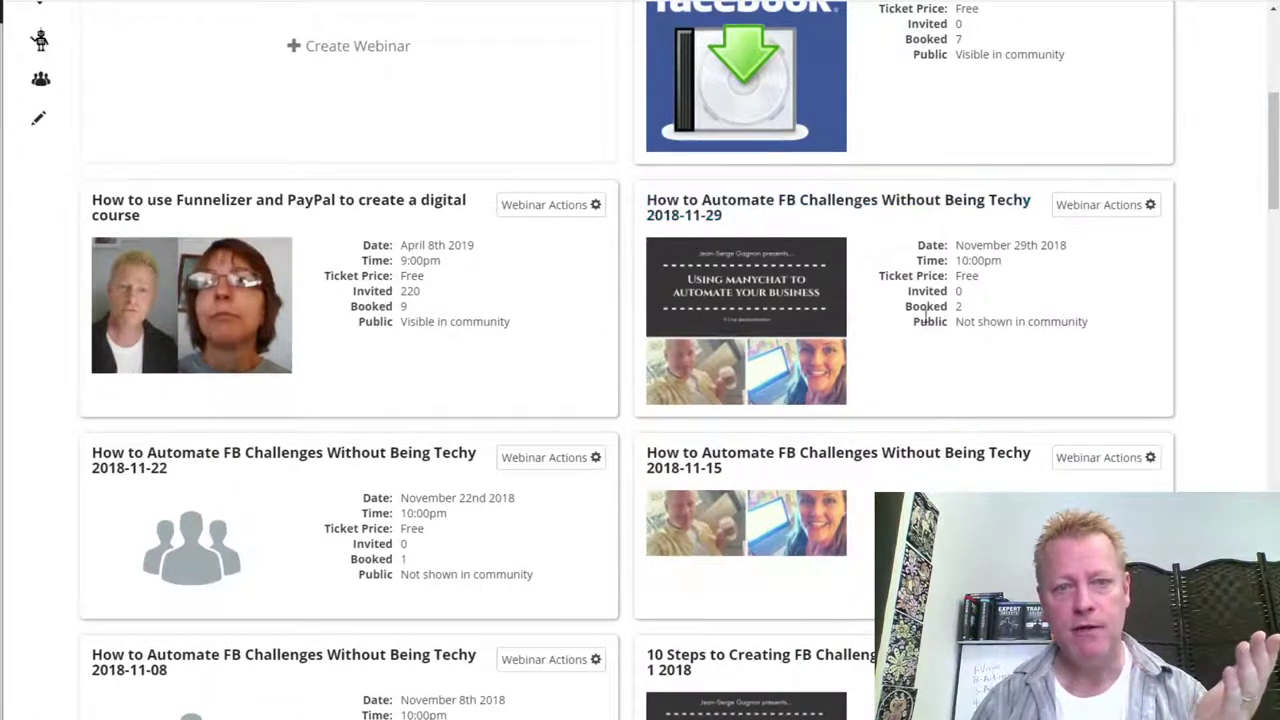
scroll(960, 450, down, 3)
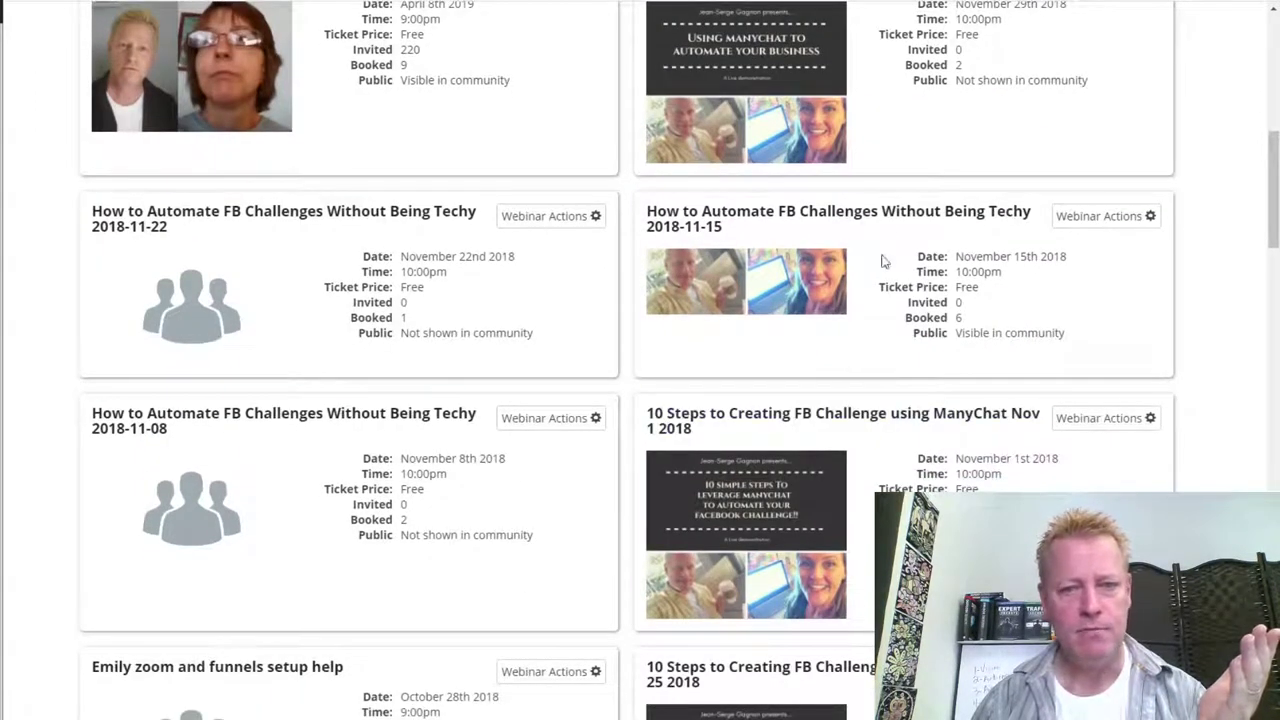
scroll(945, 317, down, 4)
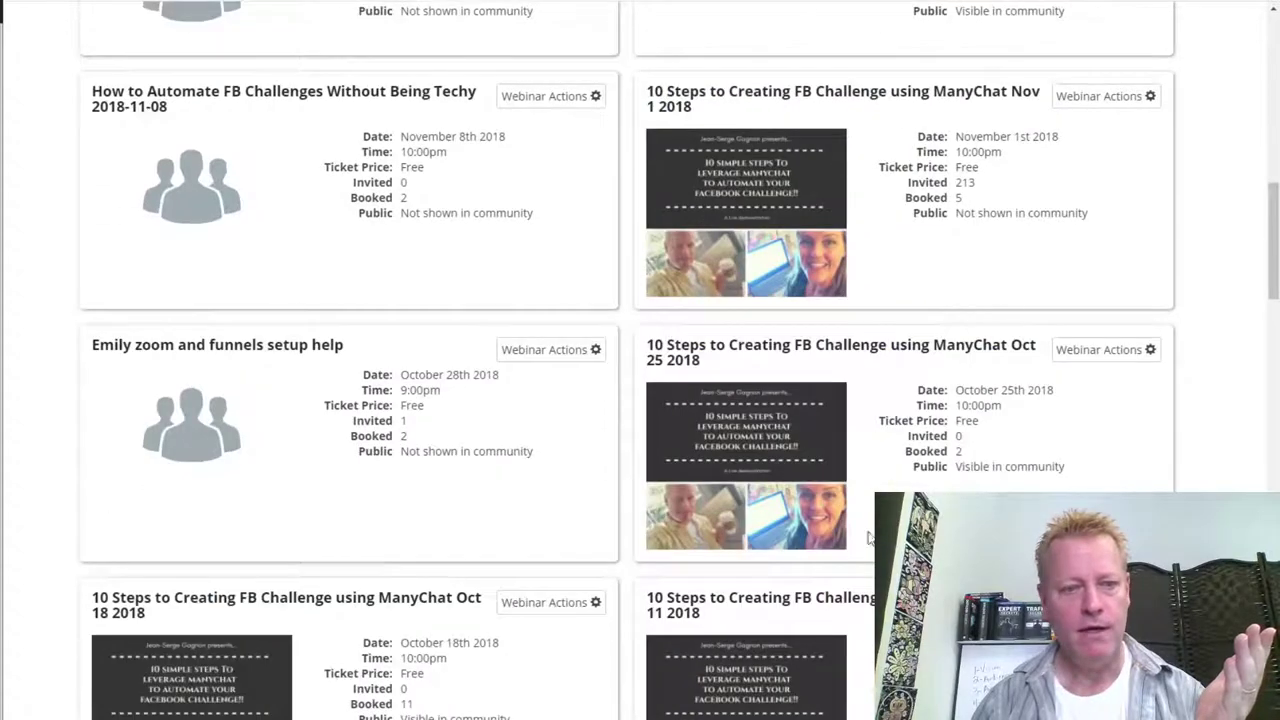
scroll(945, 317, down, 3)
scroll(690, 503, down, 4)
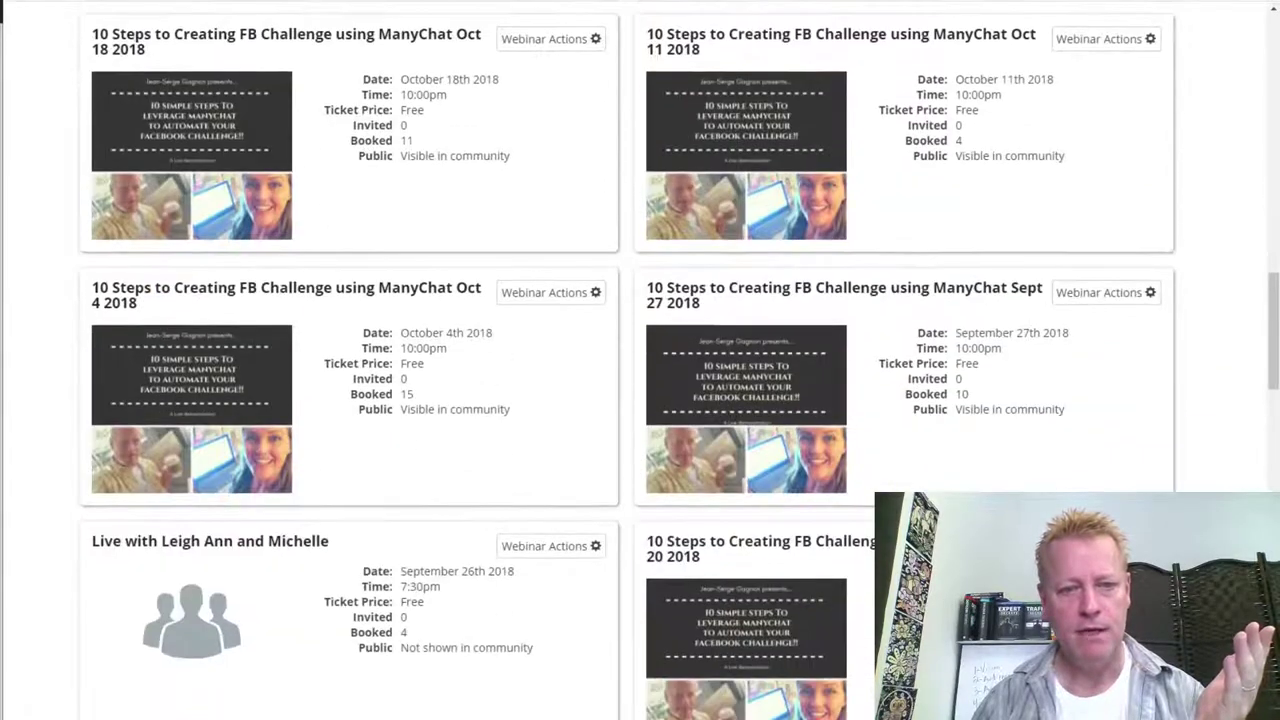
scroll(551, 529, down, 4)
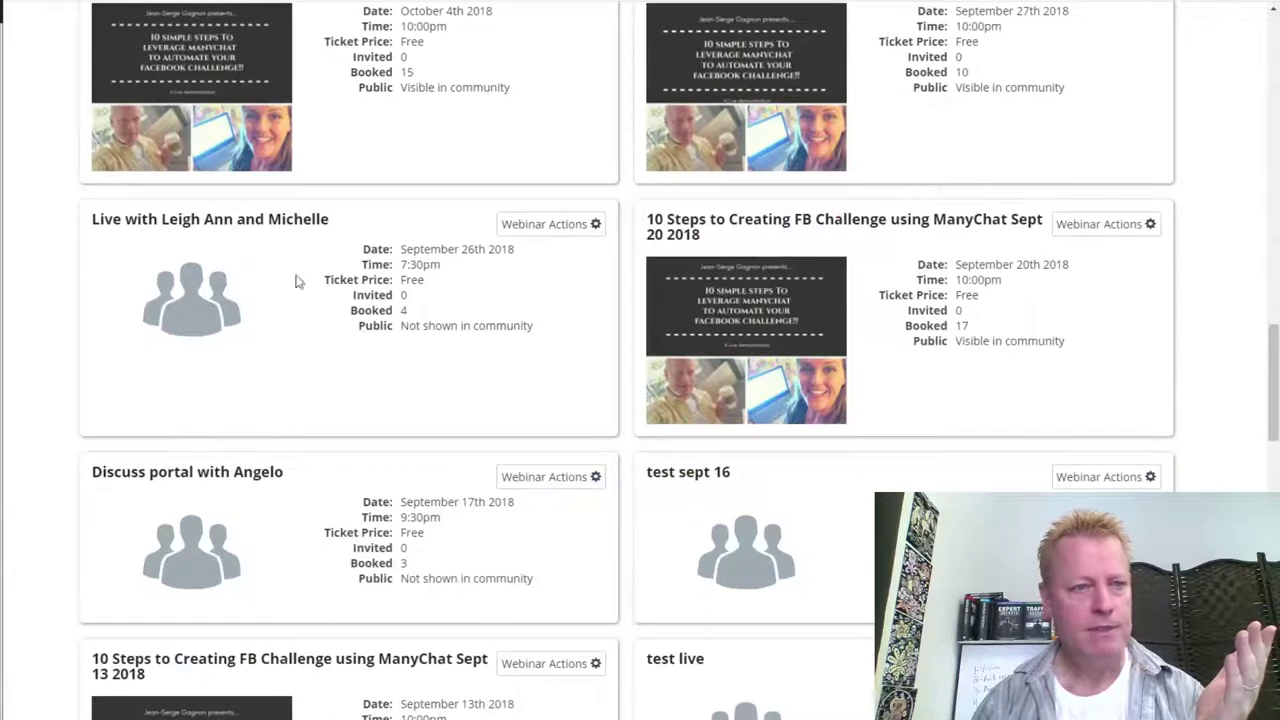
scroll(451, 369, down, 2)
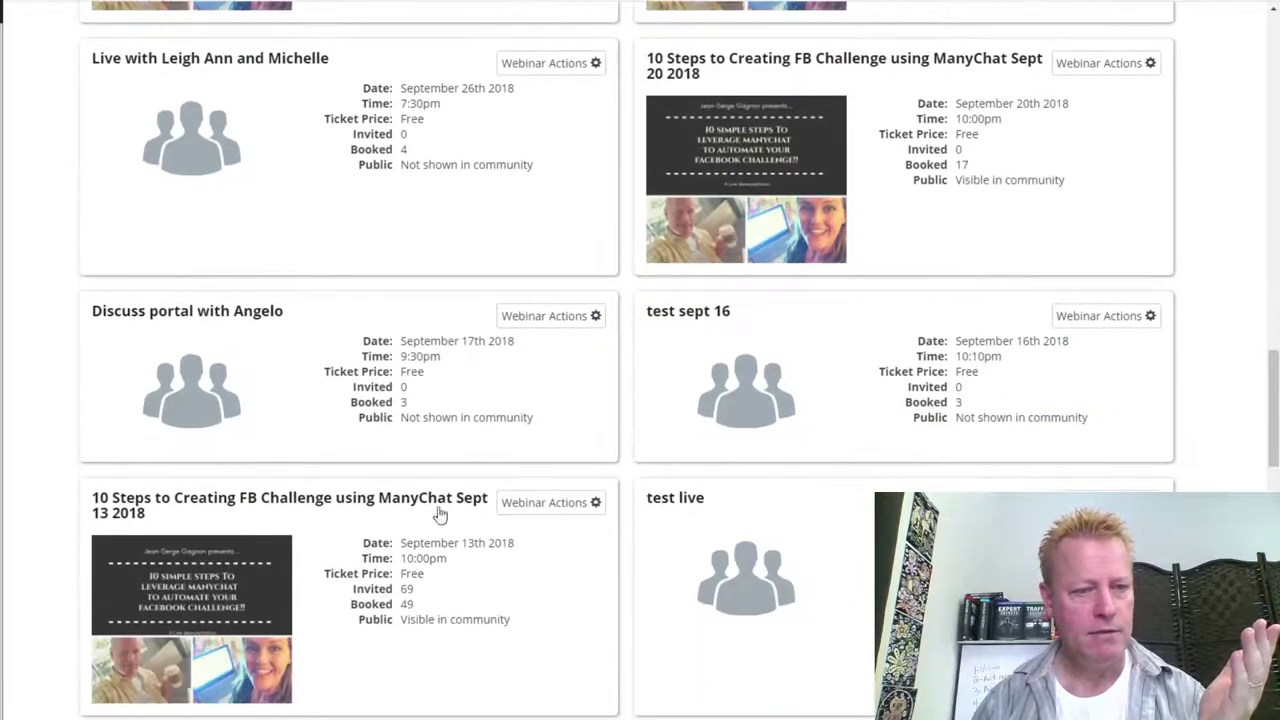
scroll(442, 512, down, 2)
scroll(434, 483, down, 3)
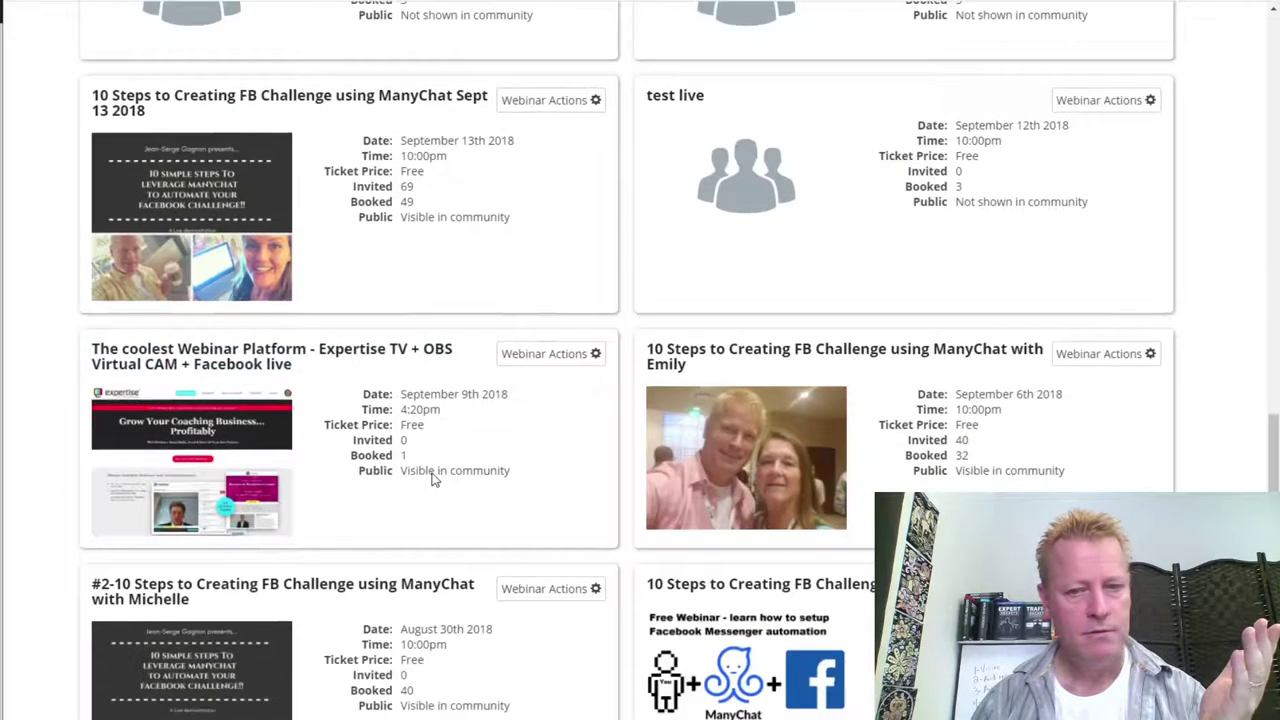
scroll(941, 412, down, 3)
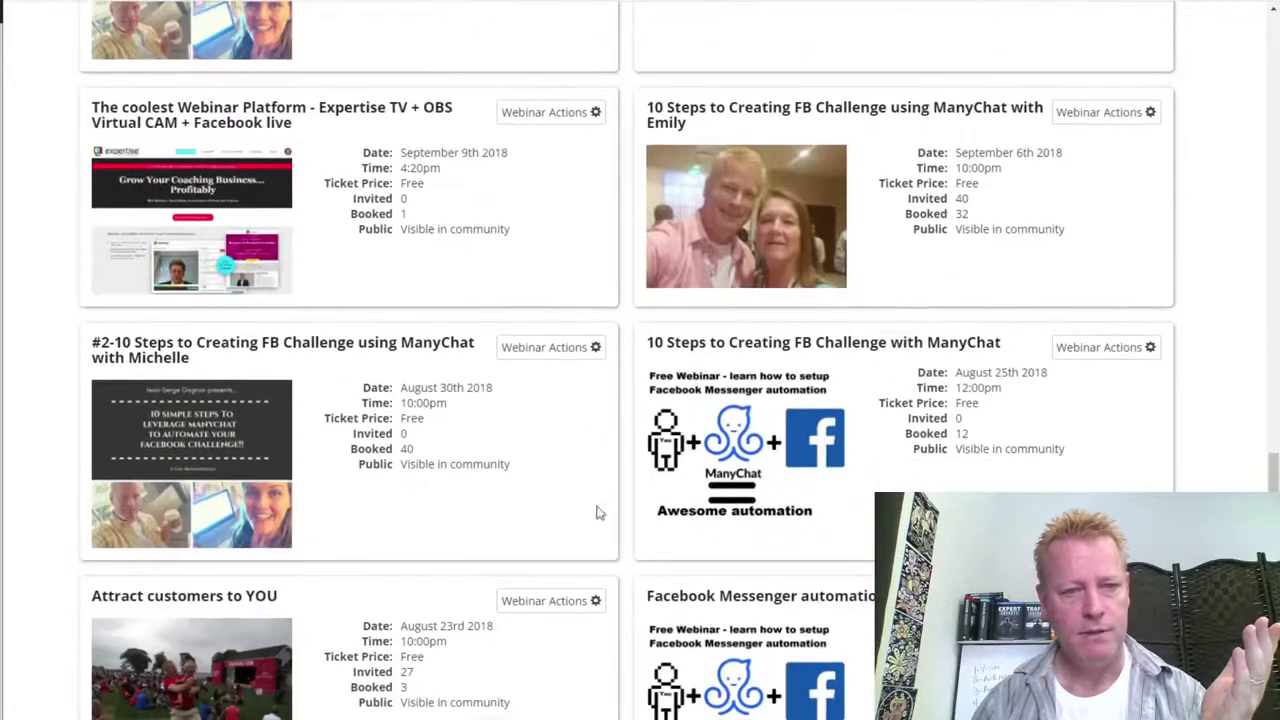
scroll(517, 466, down, 1)
scroll(909, 417, down, 3)
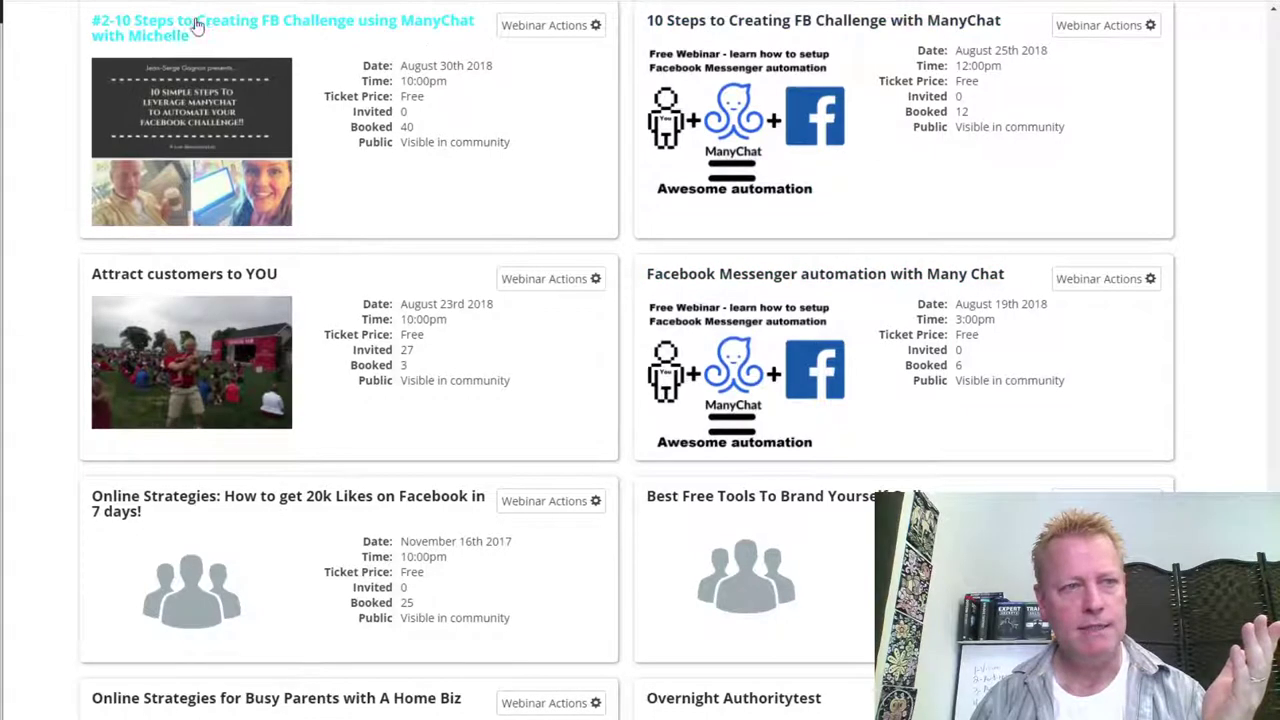
scroll(826, 289, up, 4)
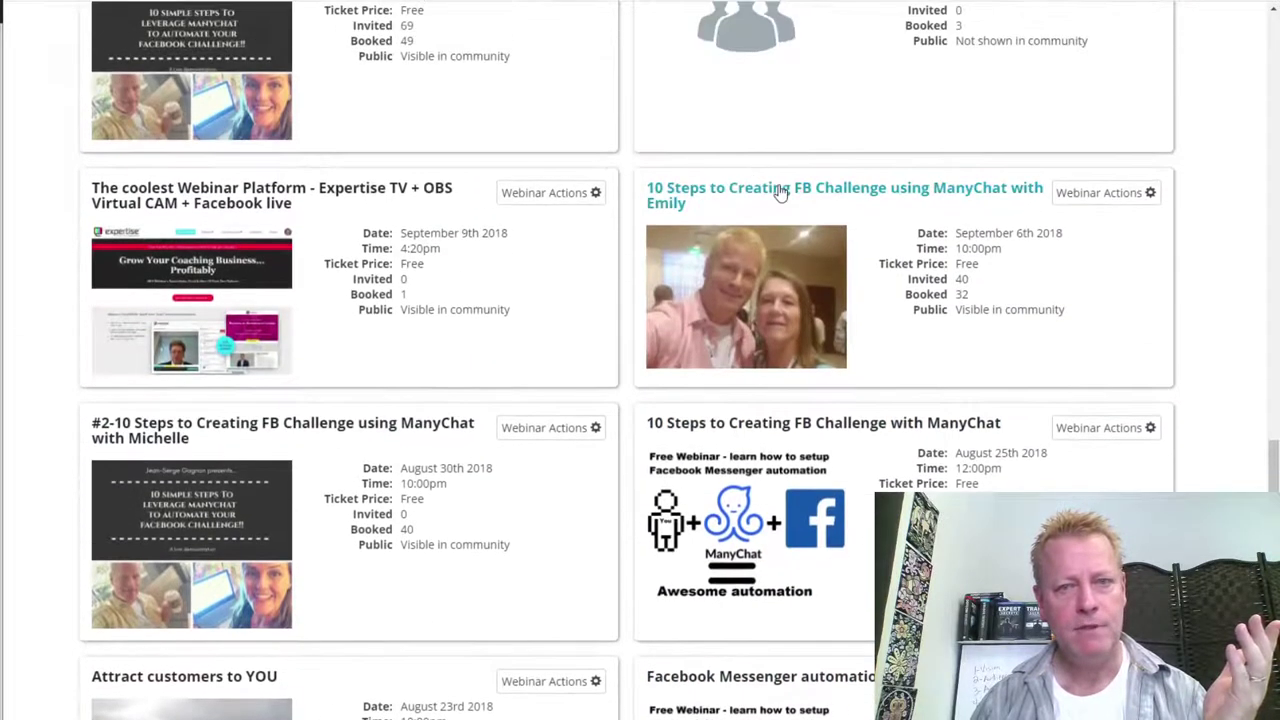
scroll(849, 257, up, 3)
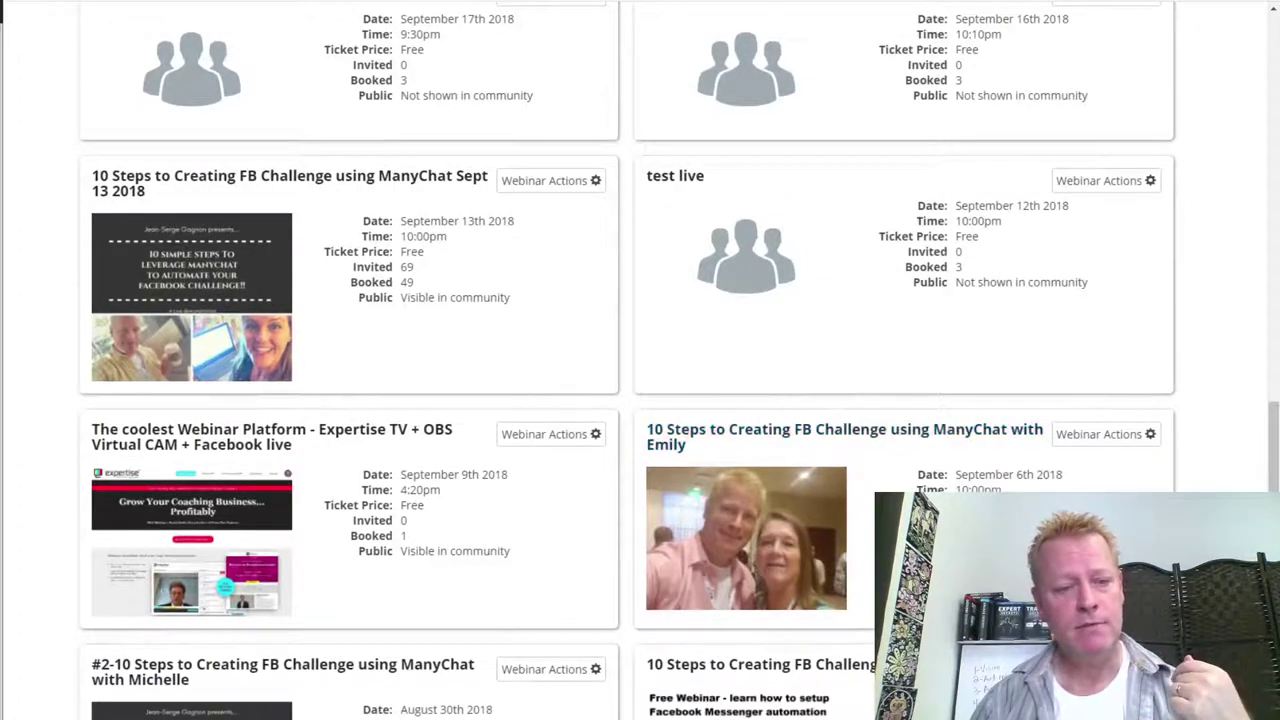
scroll(923, 443, down, 2)
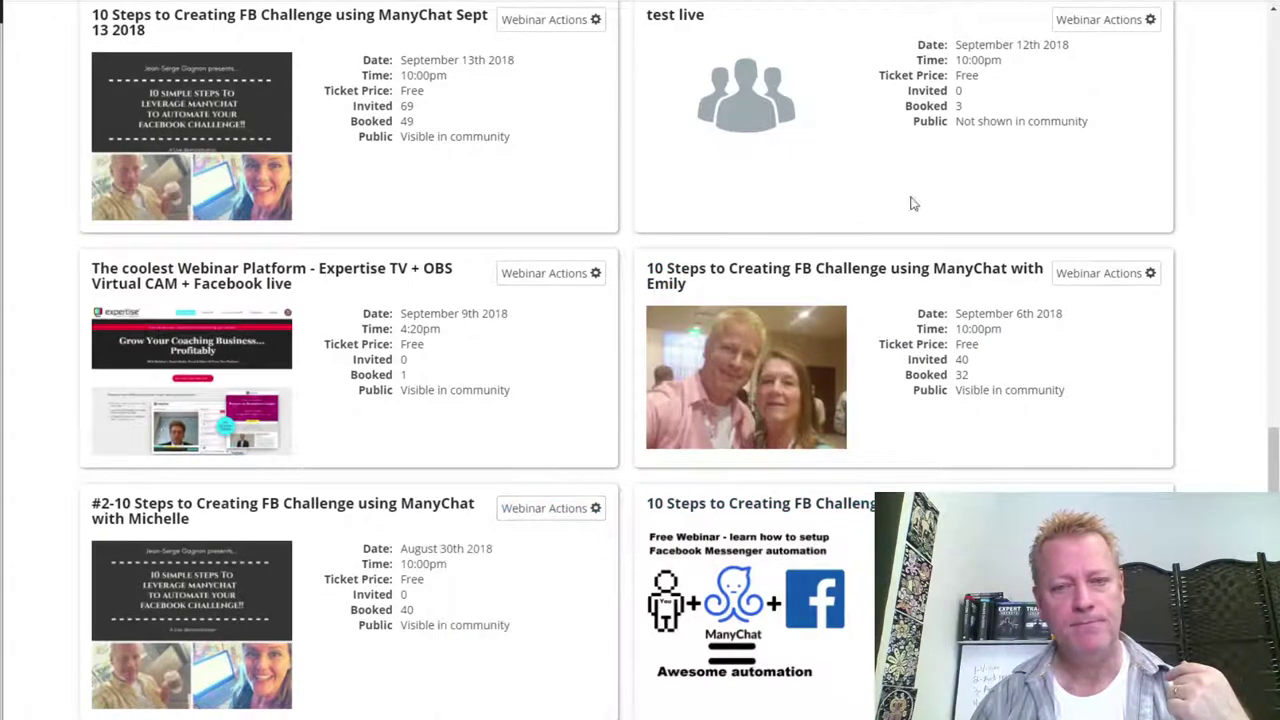
scroll(891, 371, up, 4)
scroll(894, 449, down, 5)
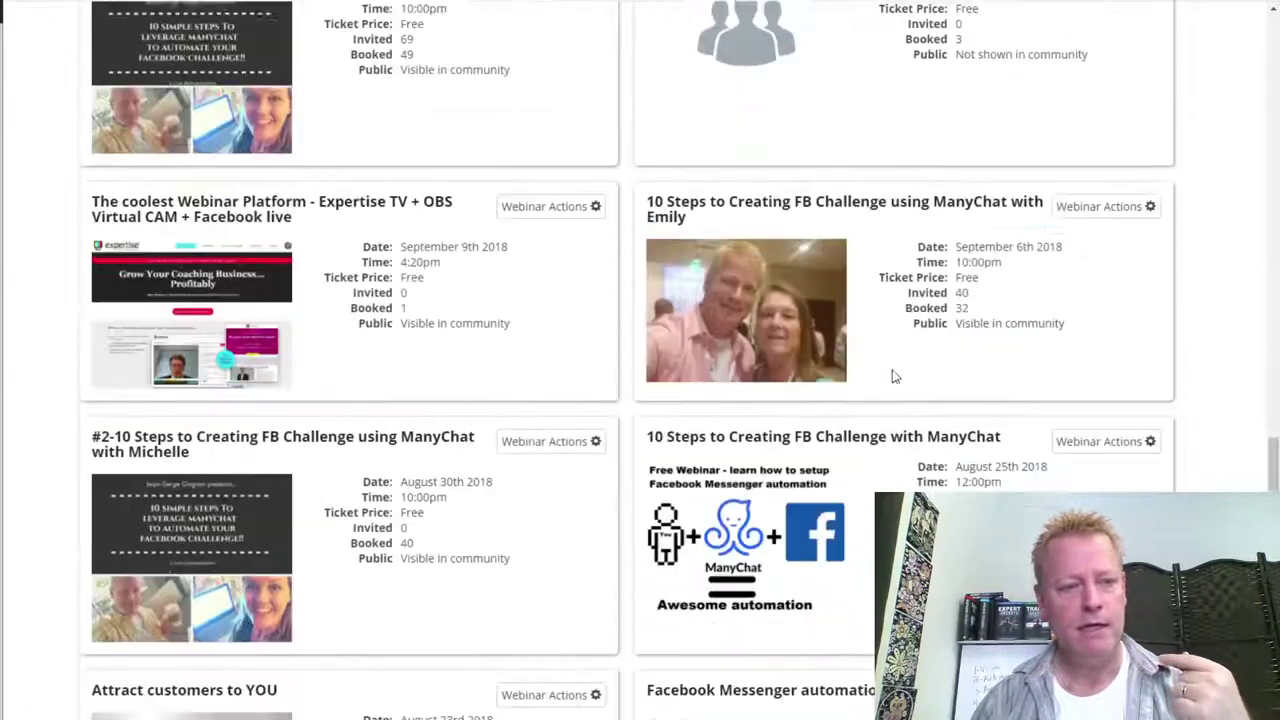
scroll(943, 468, up, 15)
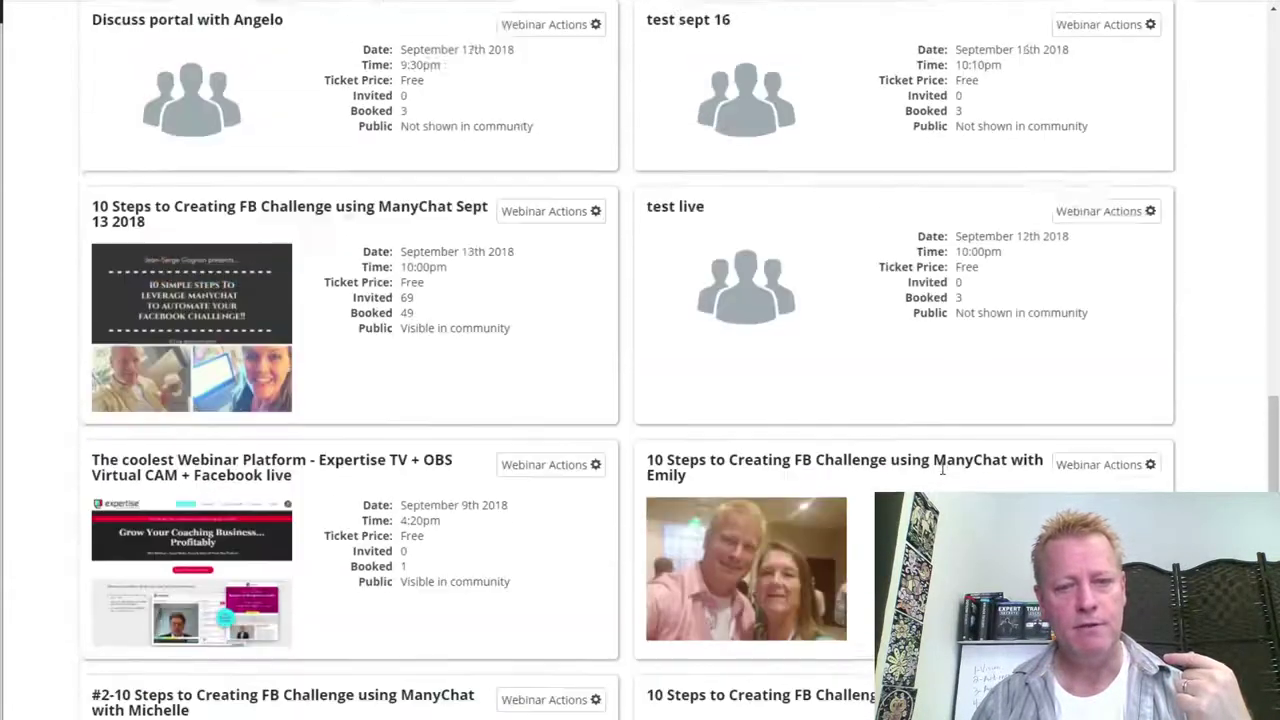
scroll(935, 468, up, 16)
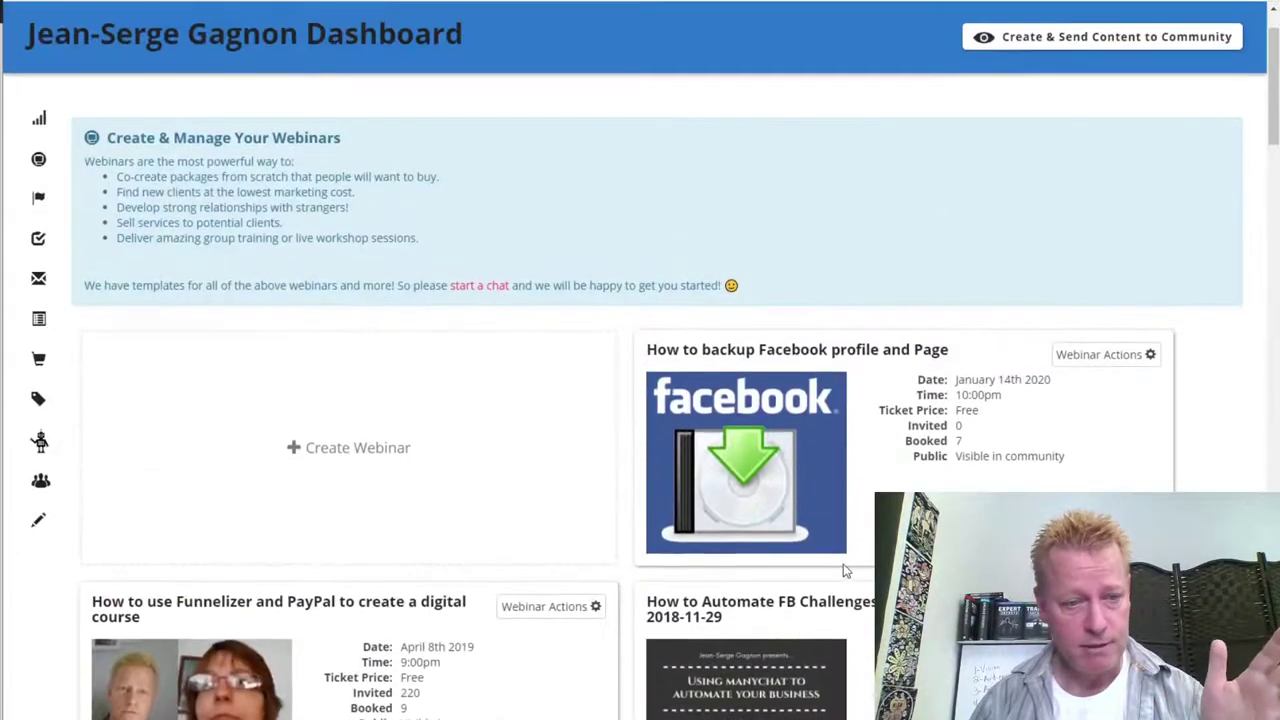
Step: Scroll the Expertise.tv webinar cards, highlighting booking counts such as the Nov 1 webinar's invited and booked numbers
scroll(877, 429, down, 5)
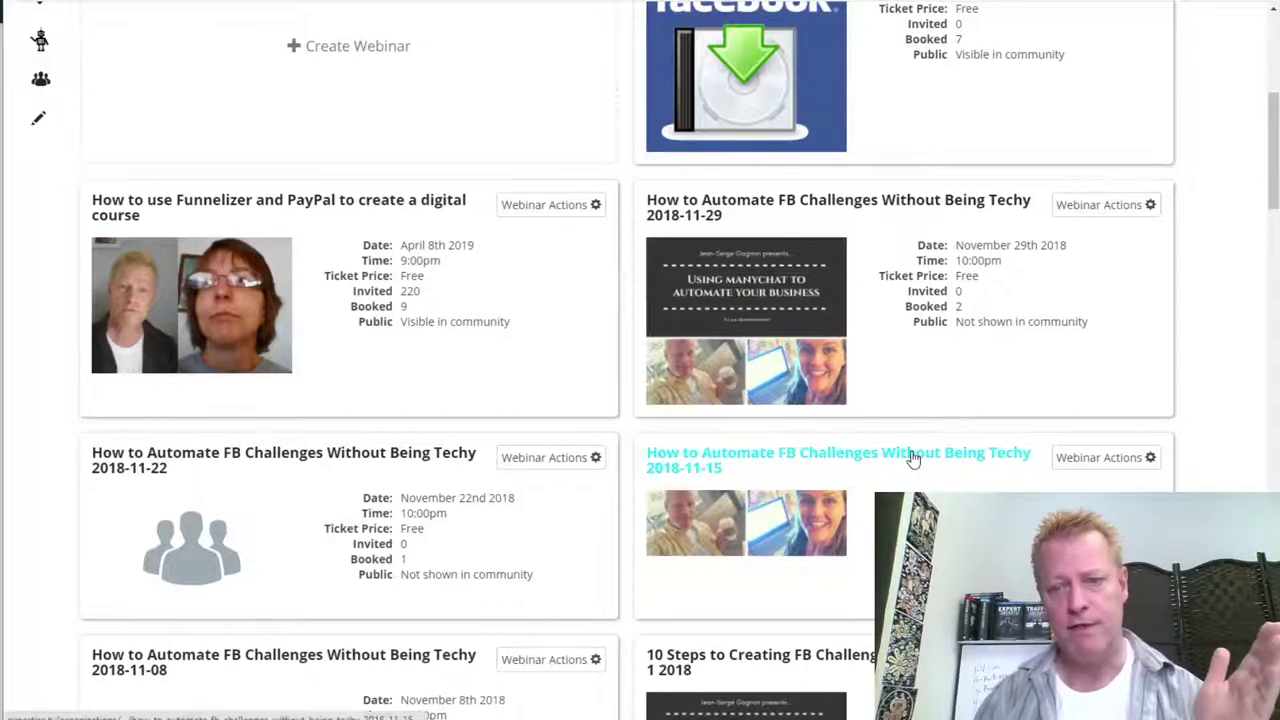
scroll(913, 458, up, 1)
scroll(897, 403, down, 3)
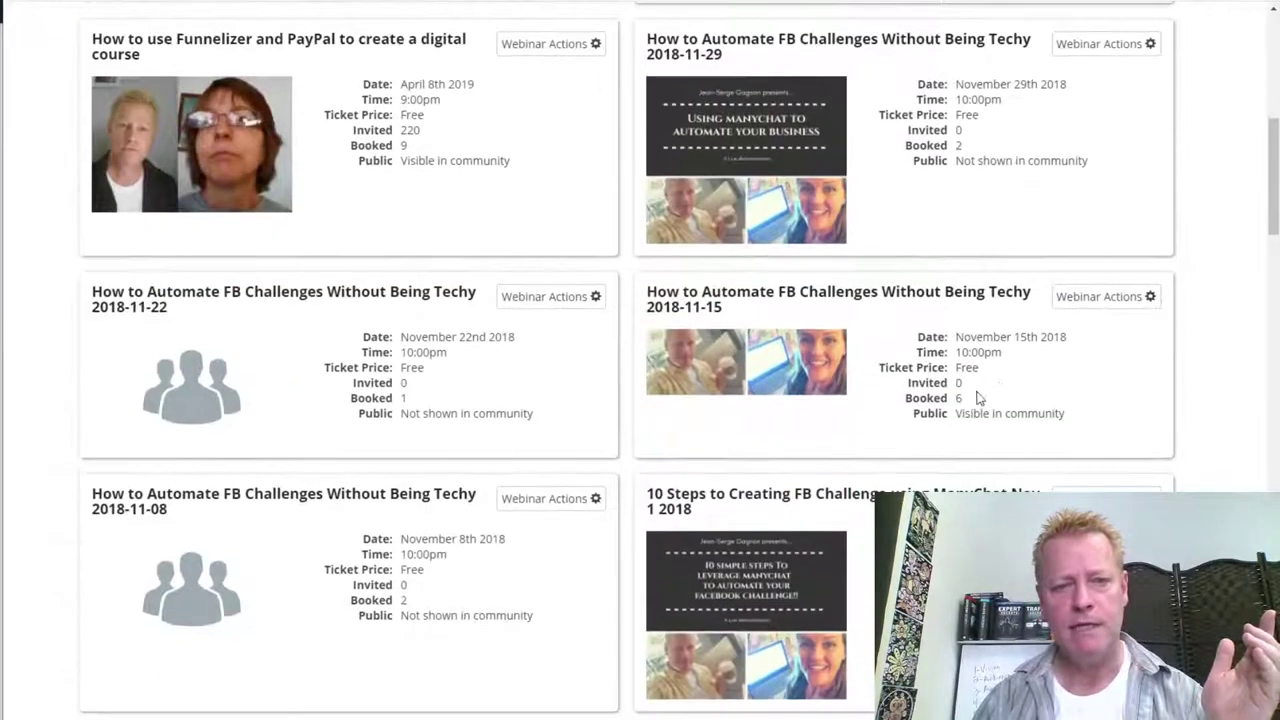
drag(913, 414, 919, 399)
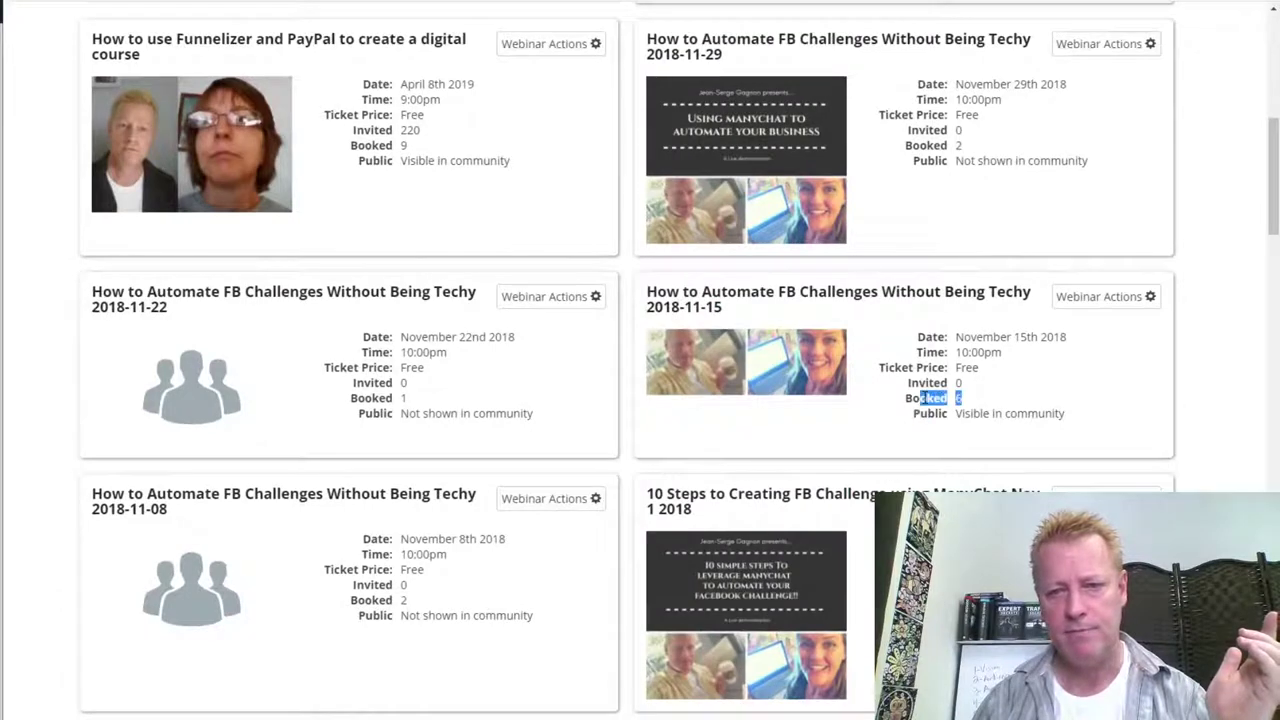
scroll(930, 400, down, 3)
drag(977, 360, 940, 344)
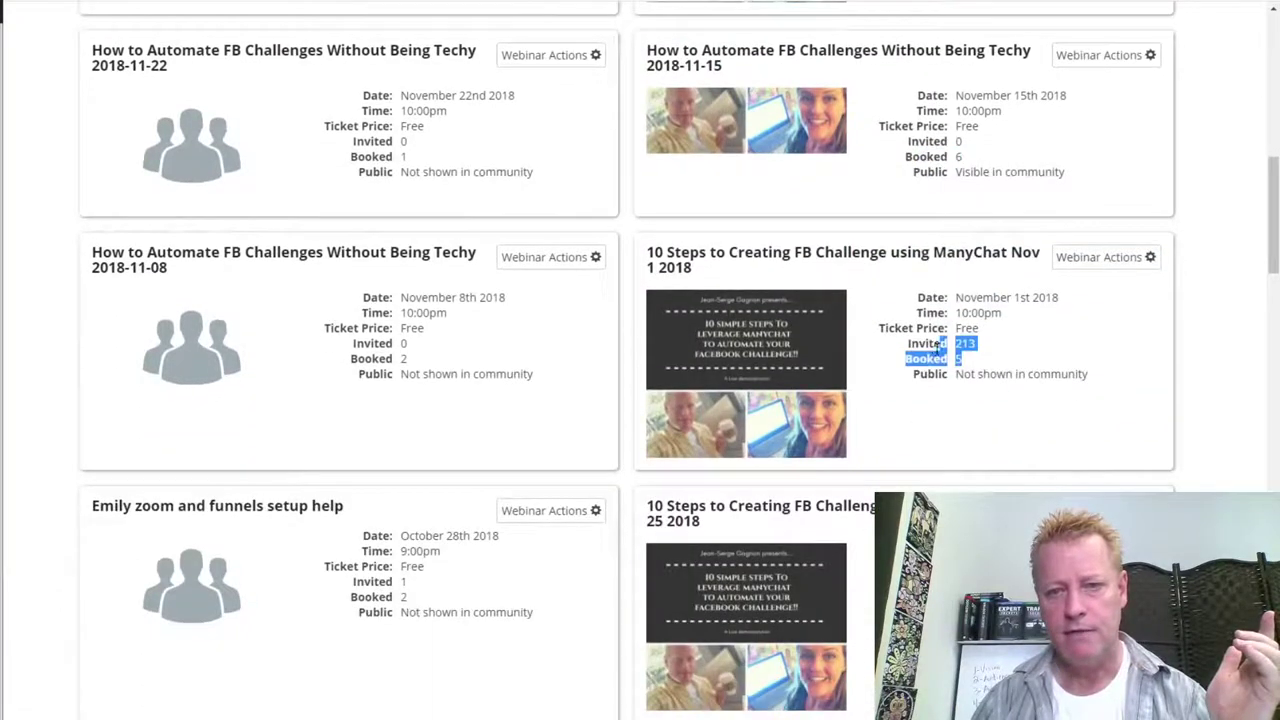
click(955, 364)
scroll(955, 364, down, 5)
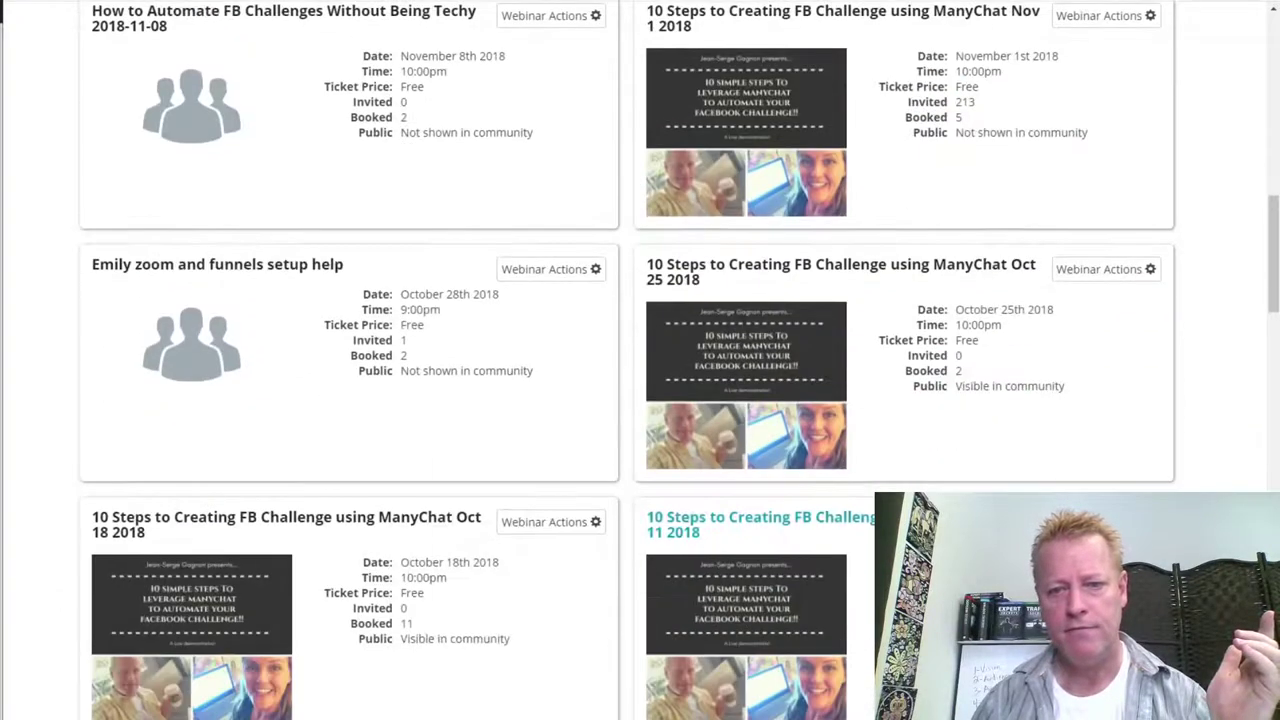
drag(972, 460, 897, 468)
drag(378, 478, 362, 474)
scroll(470, 470, down, 4)
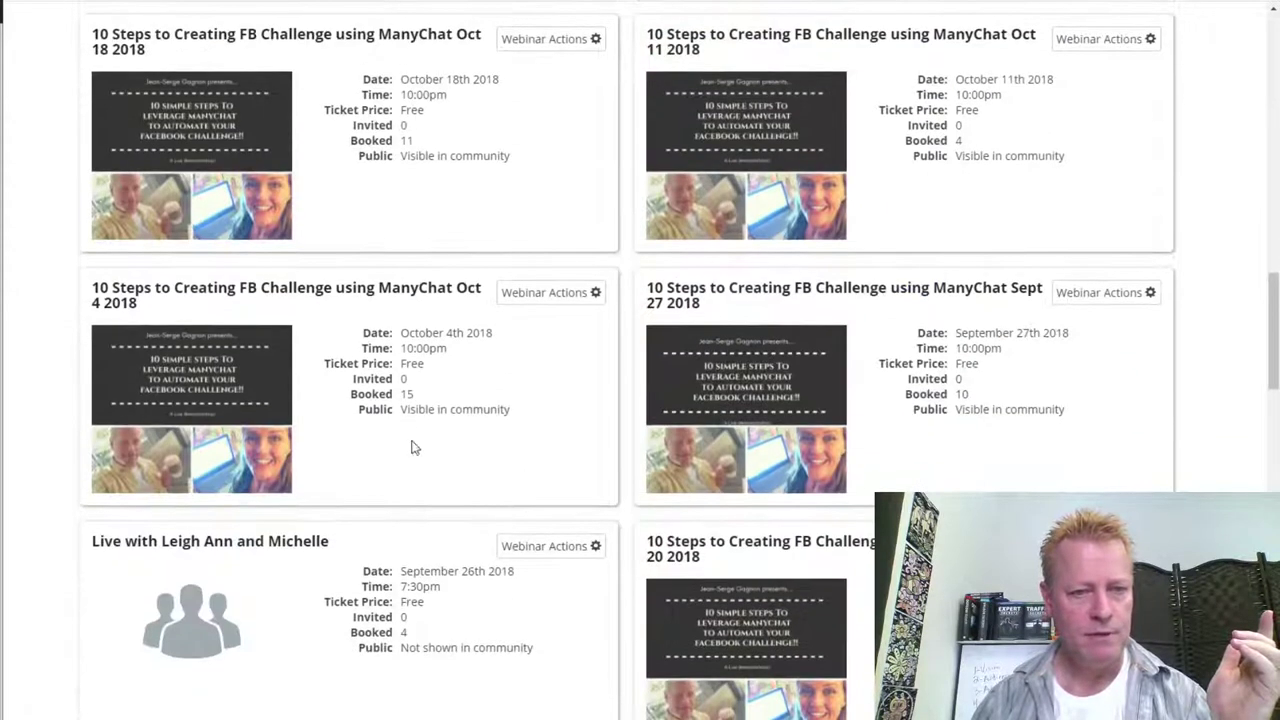
scroll(983, 488, down, 2)
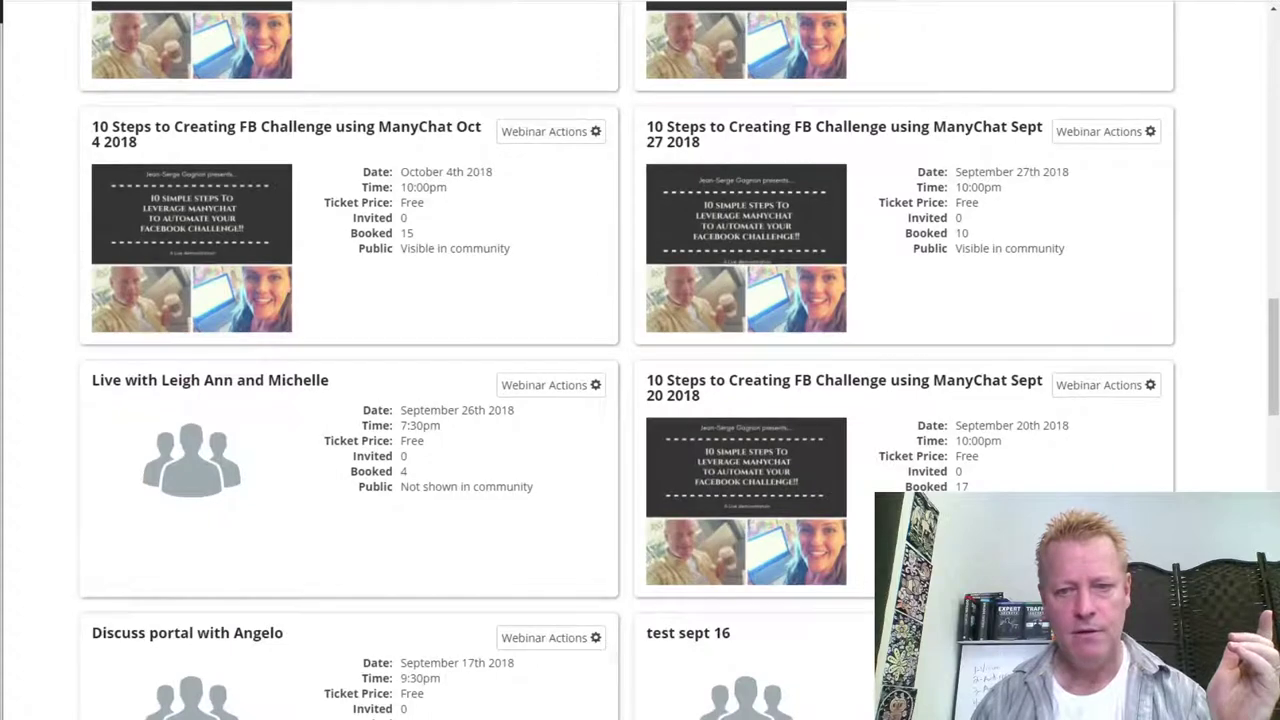
scroll(983, 488, down, 3)
scroll(914, 262, down, 2)
Step: Highlight the #2-10 Steps webinar's 40 bookings and the Emily webinar's 32, then scroll back up
drag(416, 523, 356, 523)
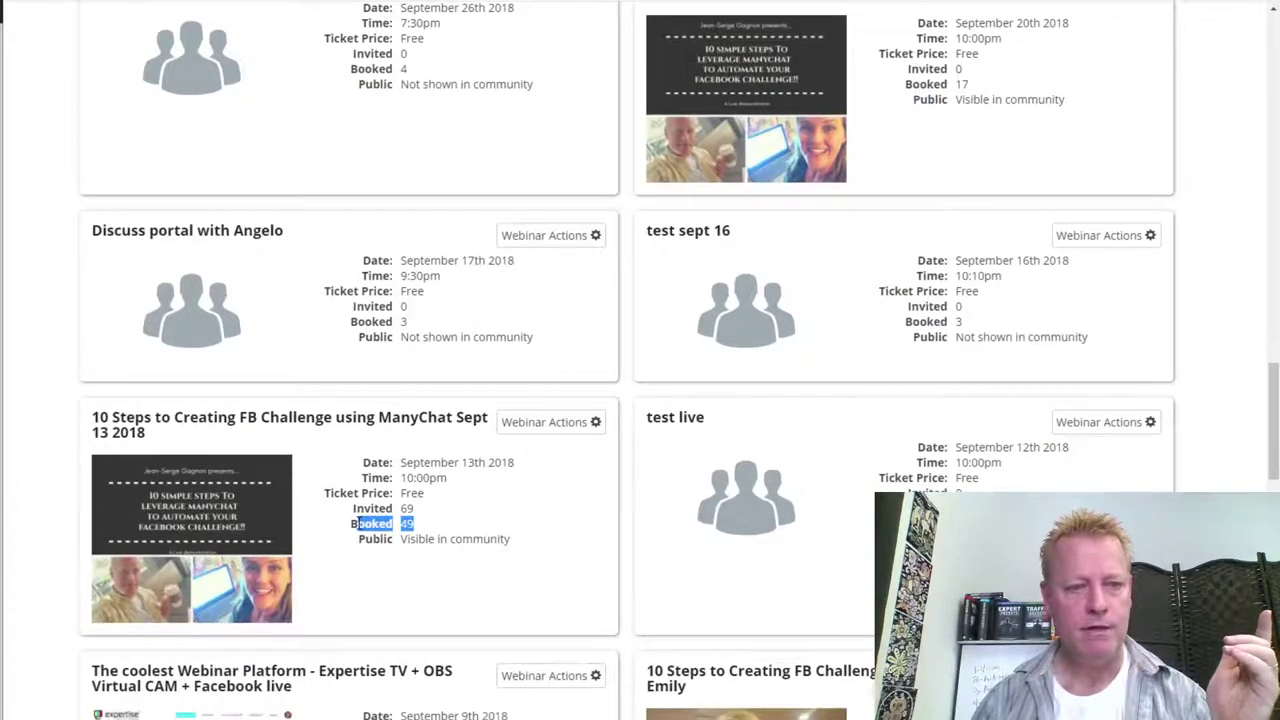
scroll(390, 543, down, 3)
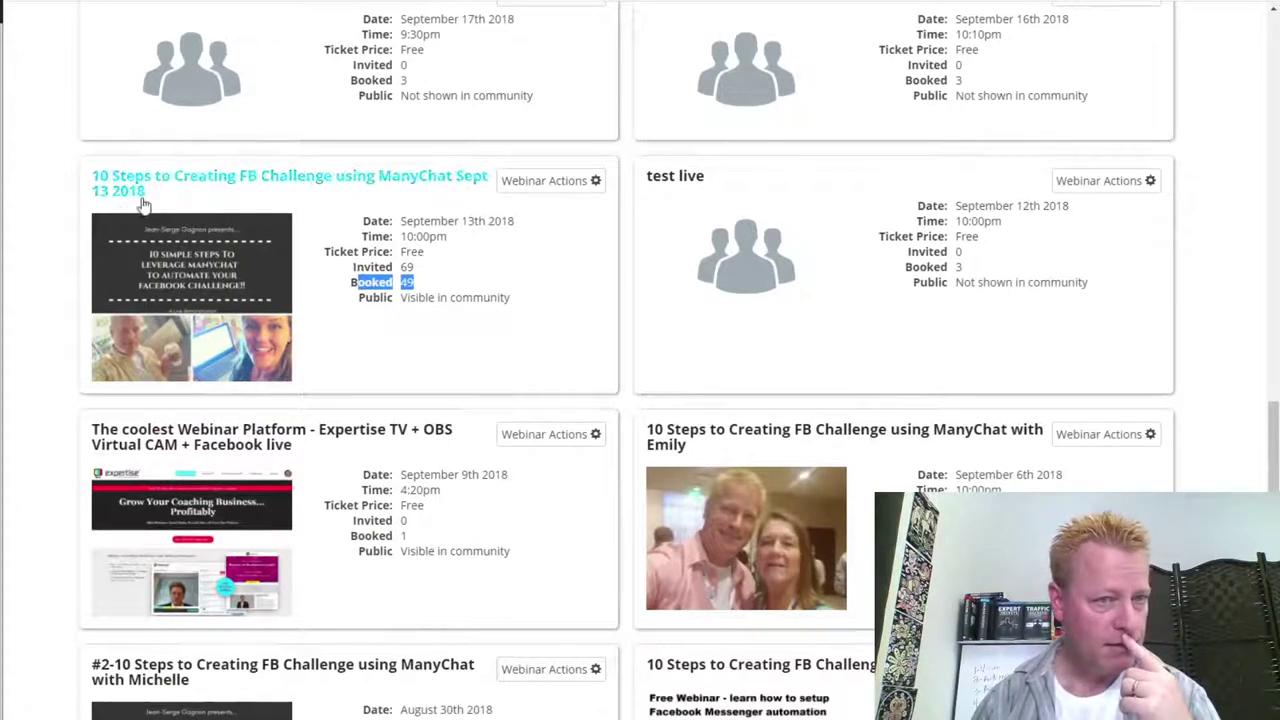
scroll(477, 274, down, 2)
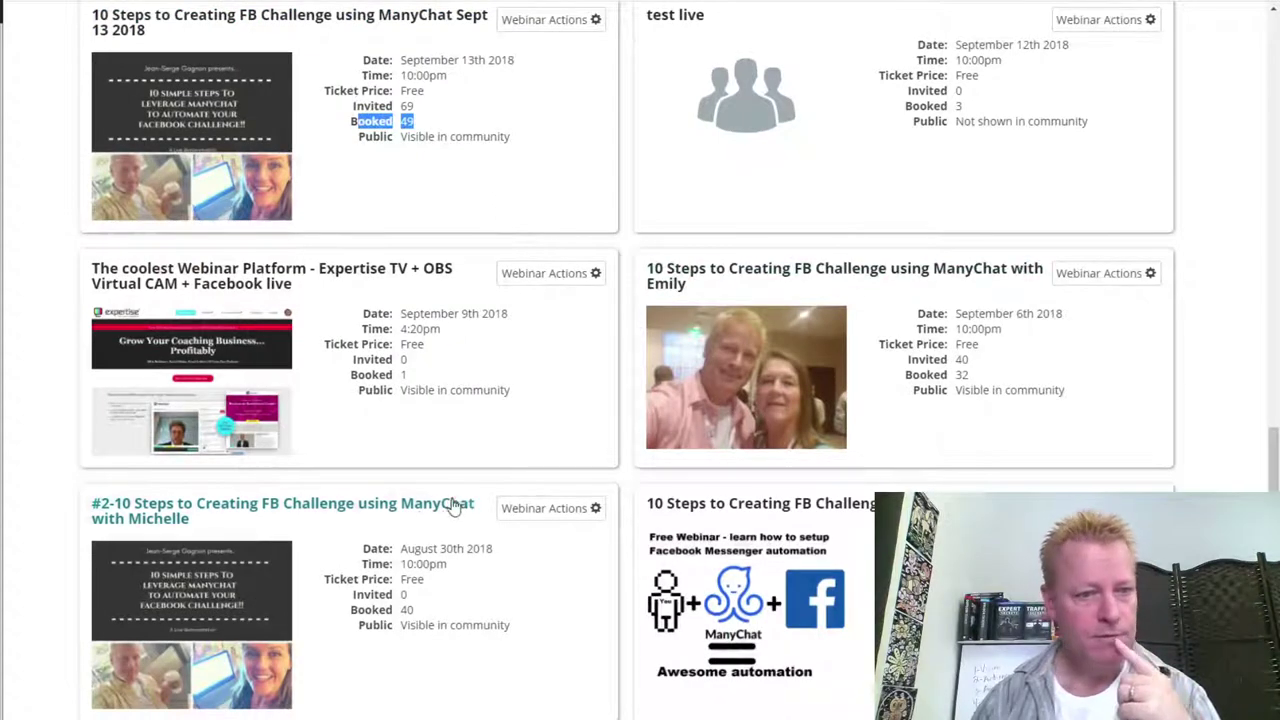
drag(414, 612, 390, 612)
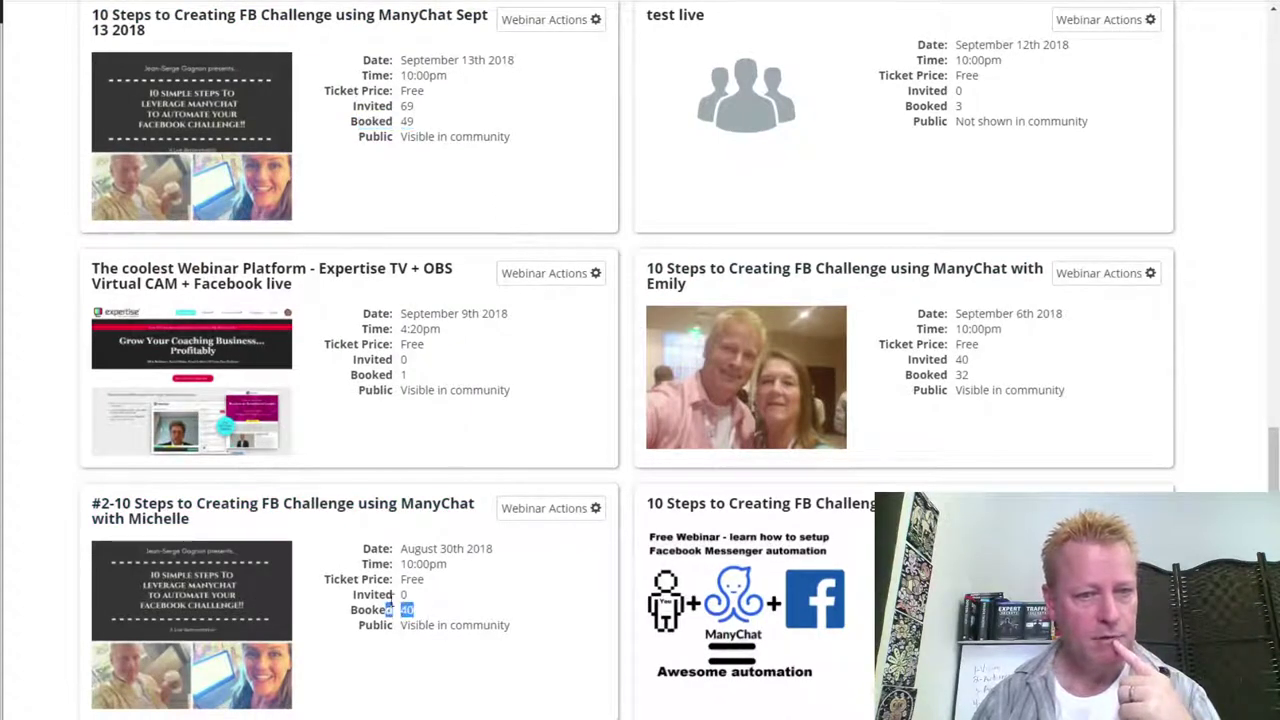
drag(977, 378, 940, 376)
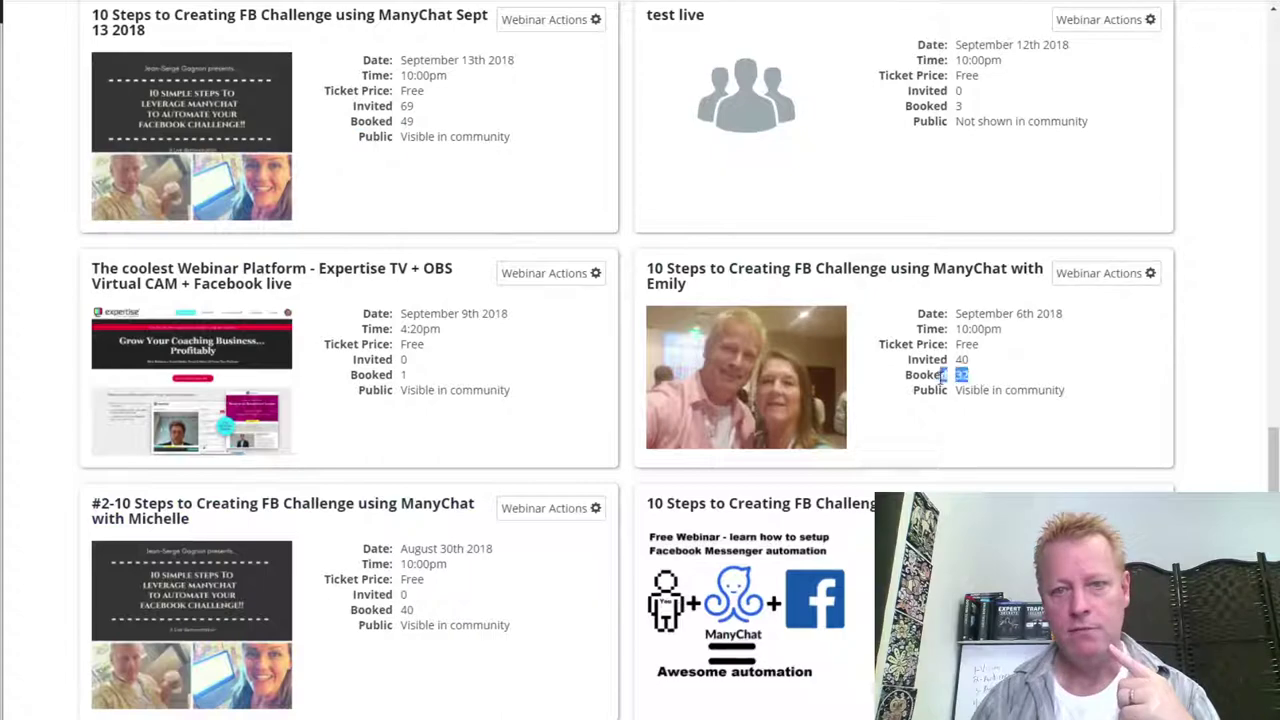
scroll(946, 376, up, 6)
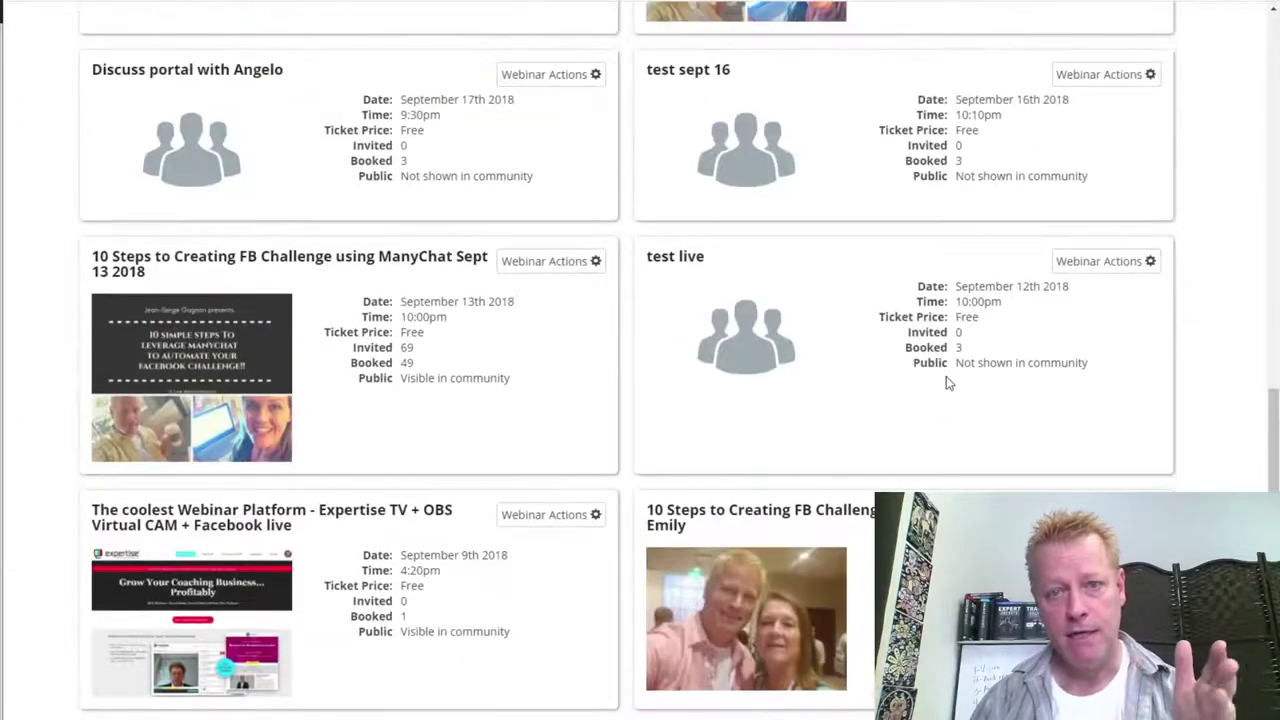
scroll(946, 376, up, 2)
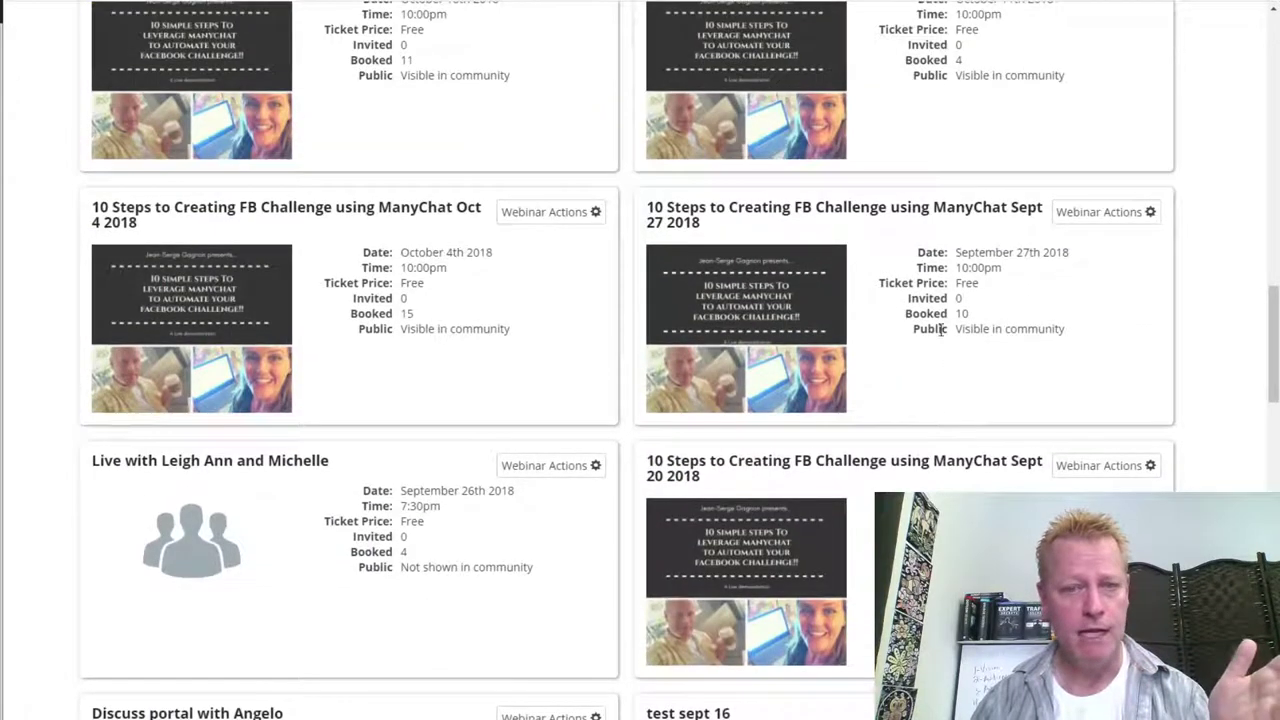
scroll(946, 316, up, 5)
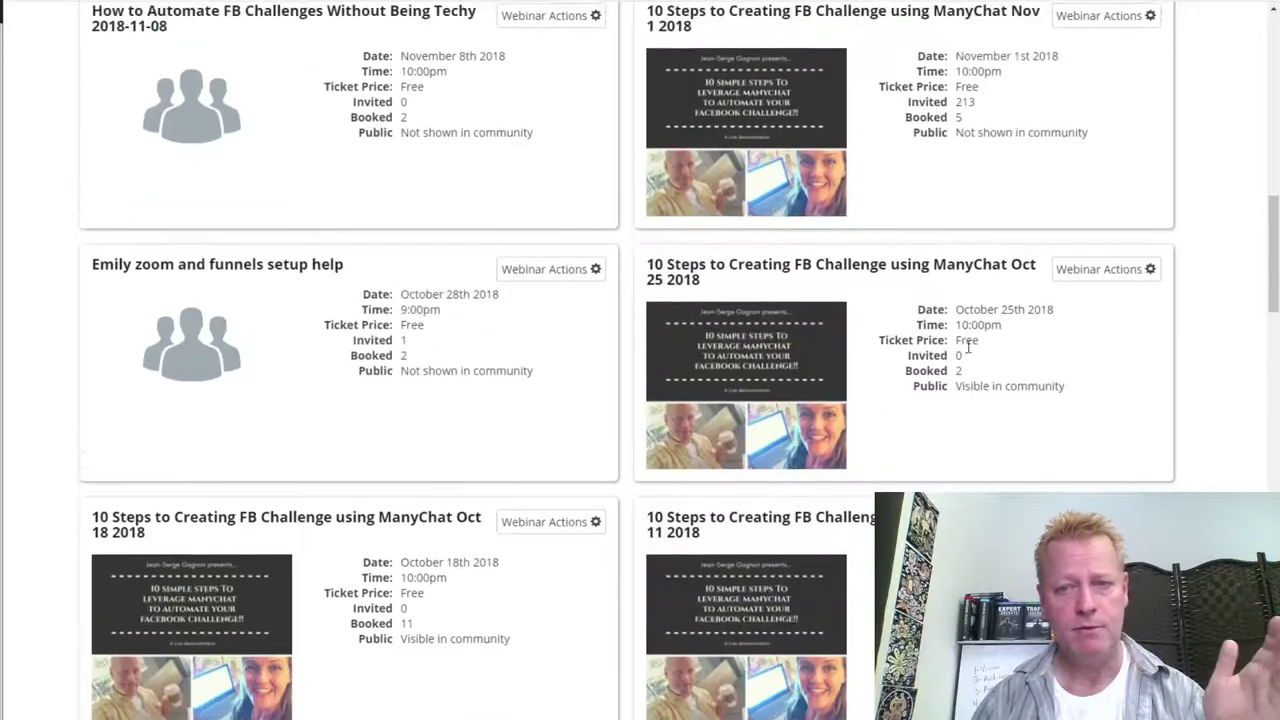
scroll(953, 120, up, 4)
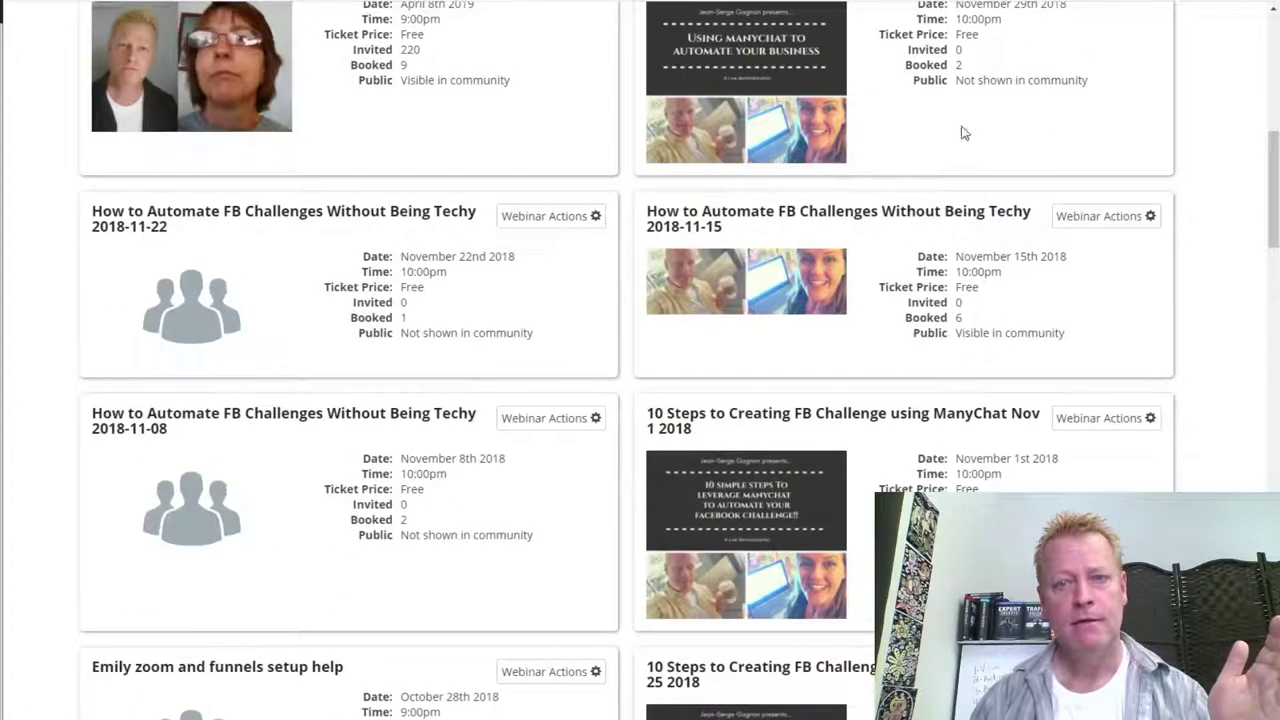
scroll(931, 200, up, 3)
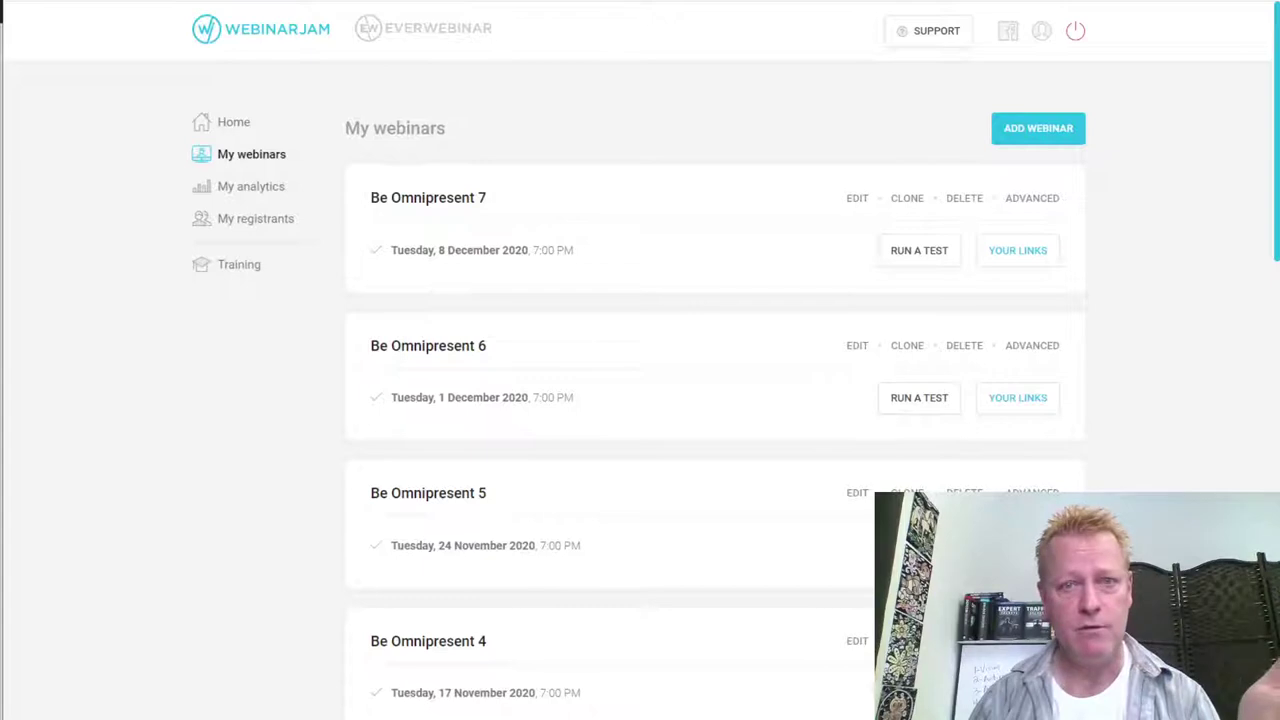
Step: Search Google for zoom/us in a new tab and open the Zoom website from the results
key(ctrl+t)
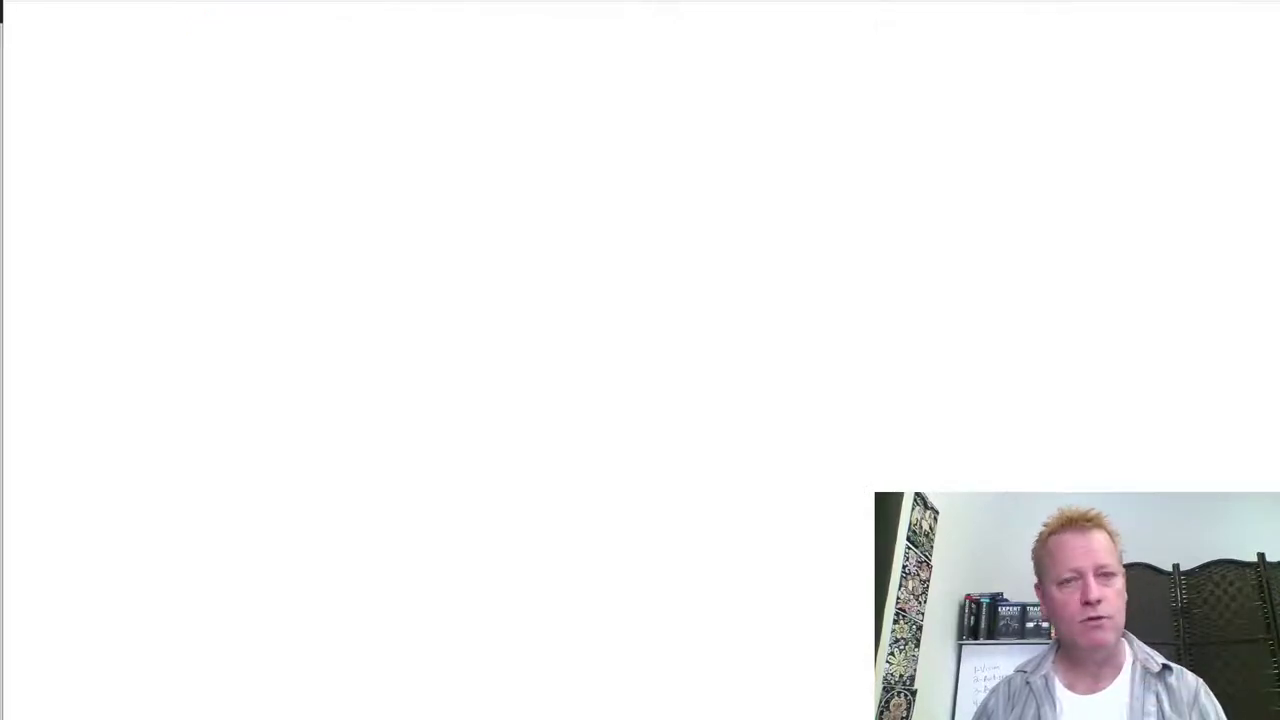
text(zo)
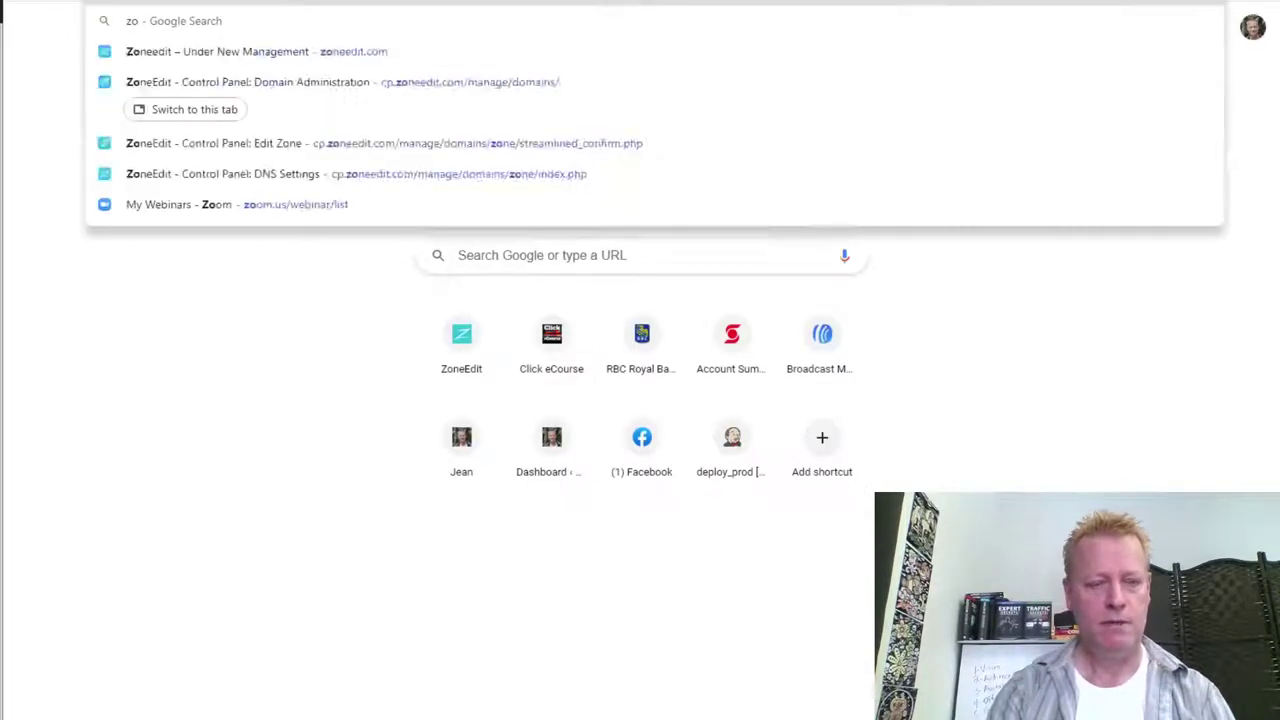
key(Return)
text(zoom/us)
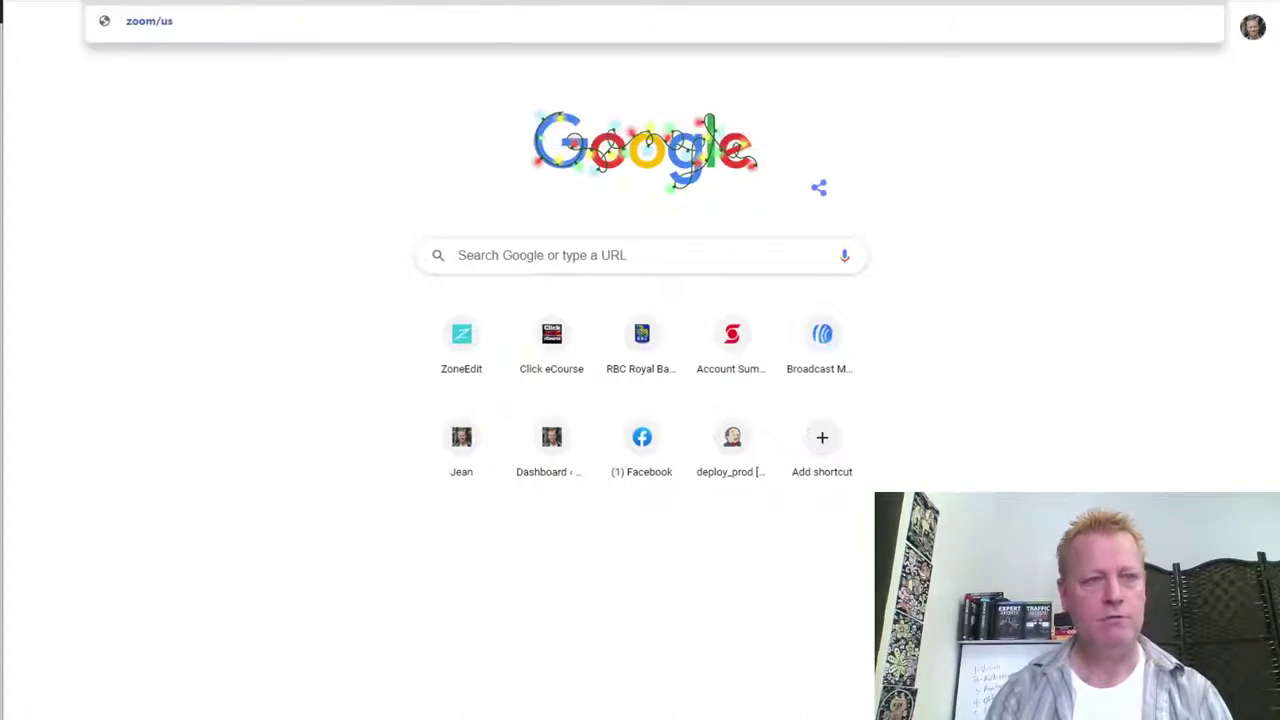
key(Return)
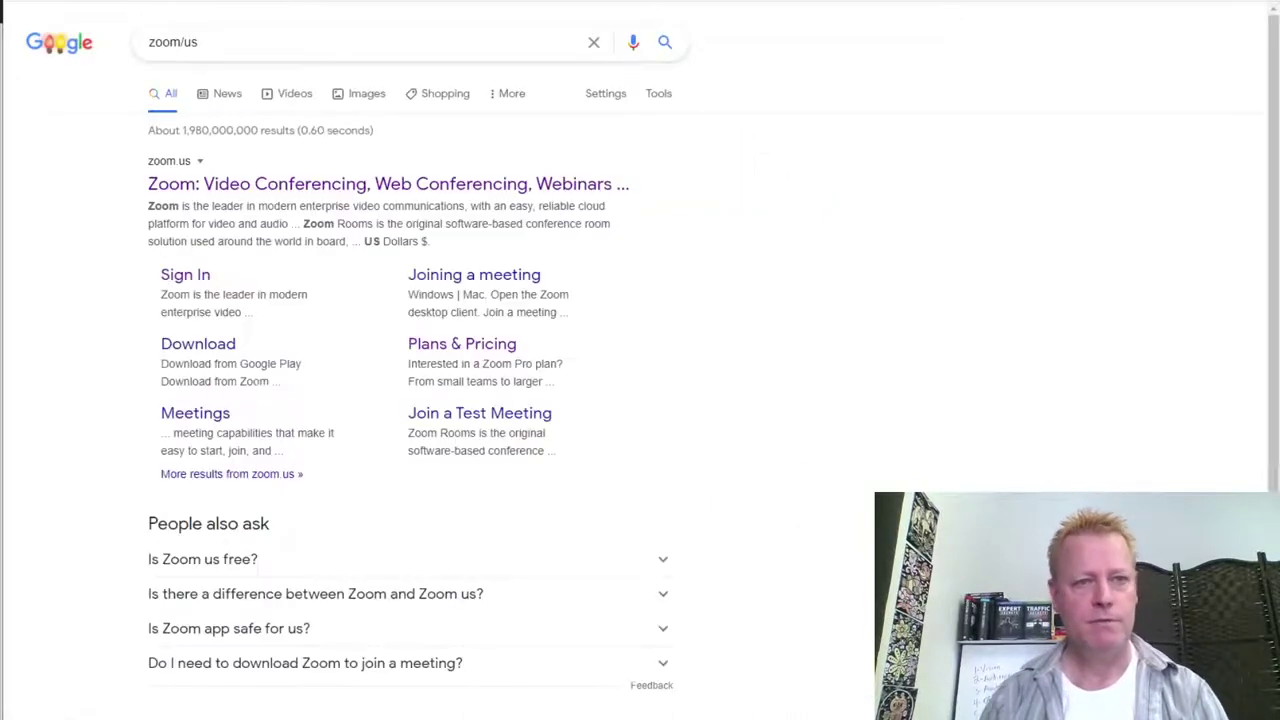
click(311, 183)
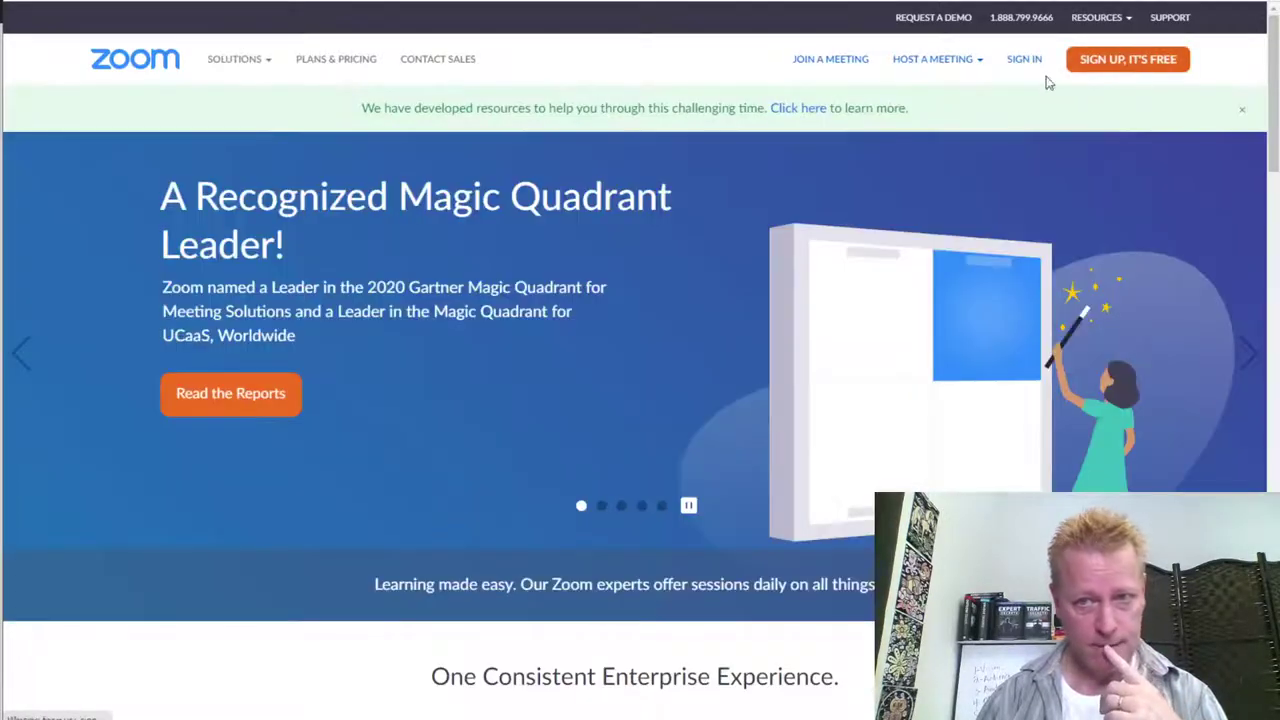
Step: Start signing in to Zoom with Facebook and open the Zoom Webinars section
click(1026, 61)
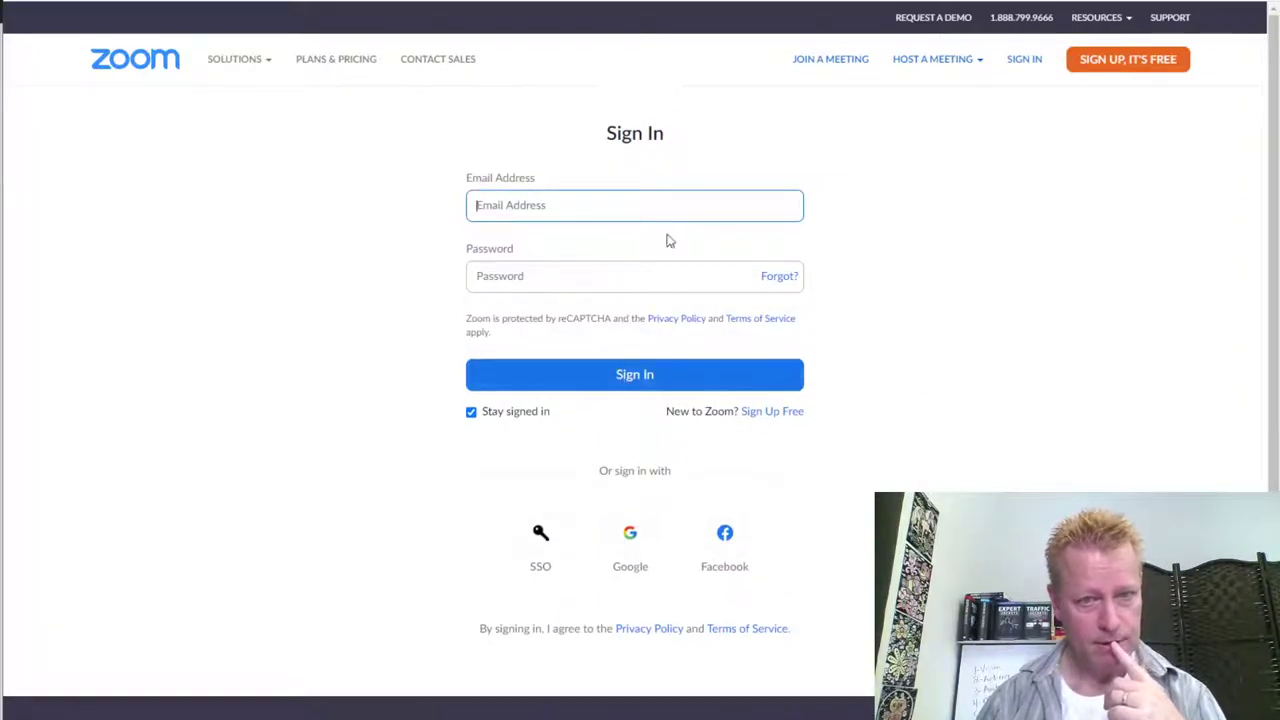
click(720, 535)
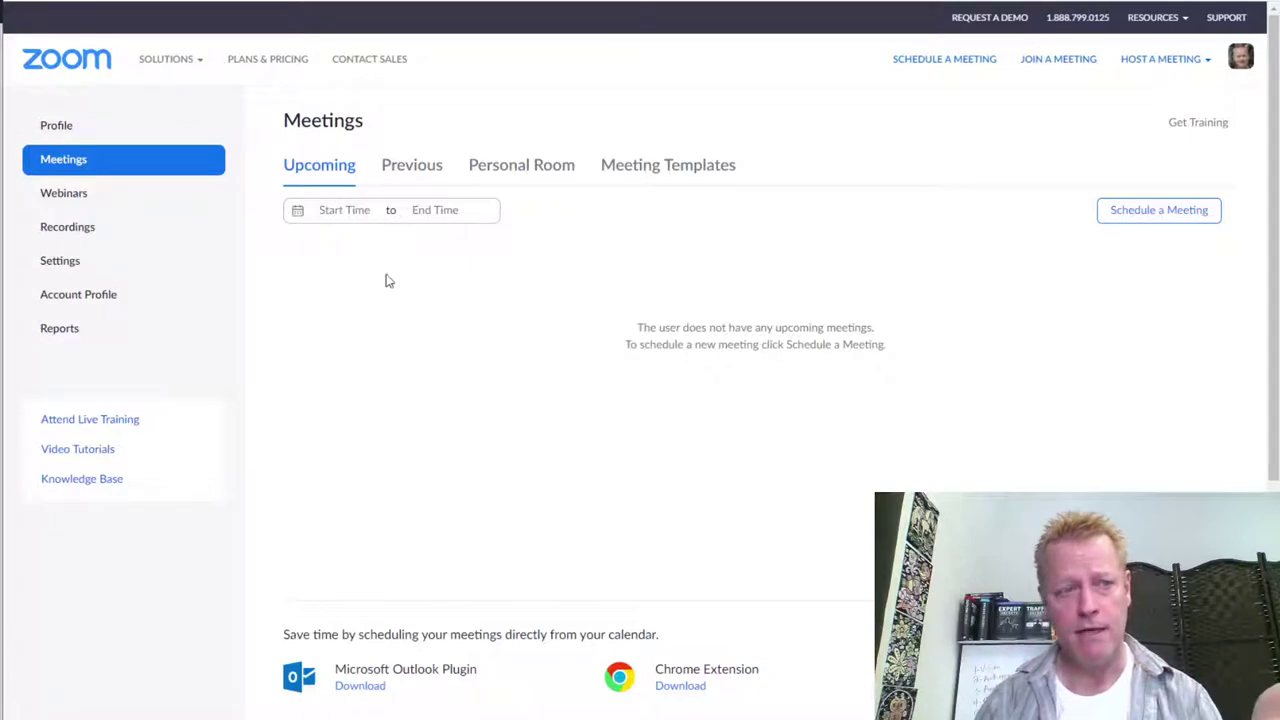
click(54, 192)
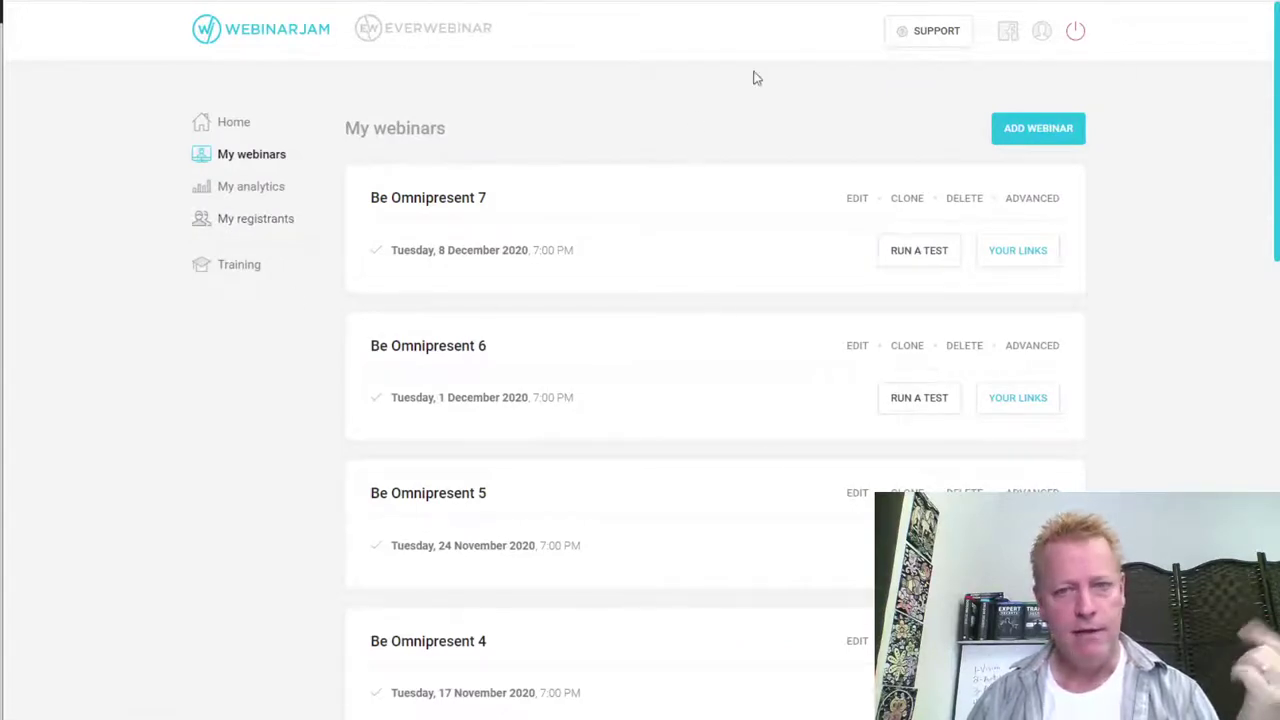
Step: Leave the WebinarJam webinar list for its home page and scroll the Expertise.tv dashboard to the top
click(264, 28)
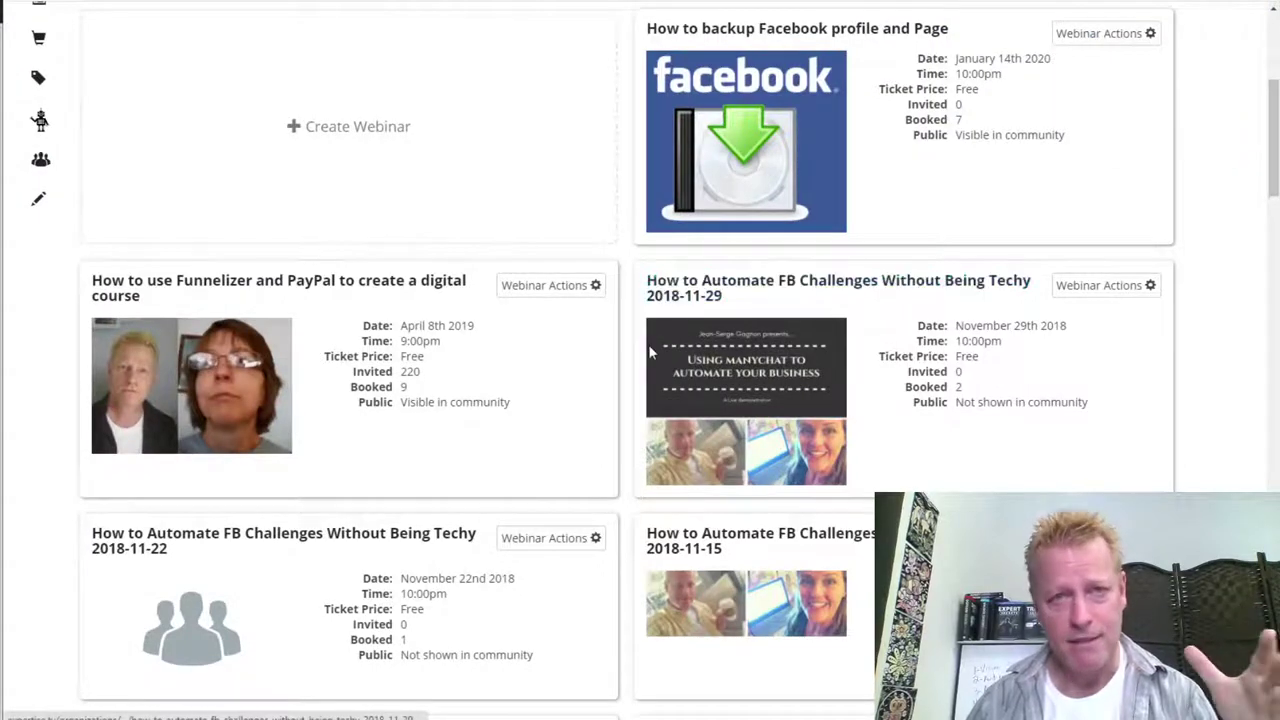
scroll(648, 344, up, 4)
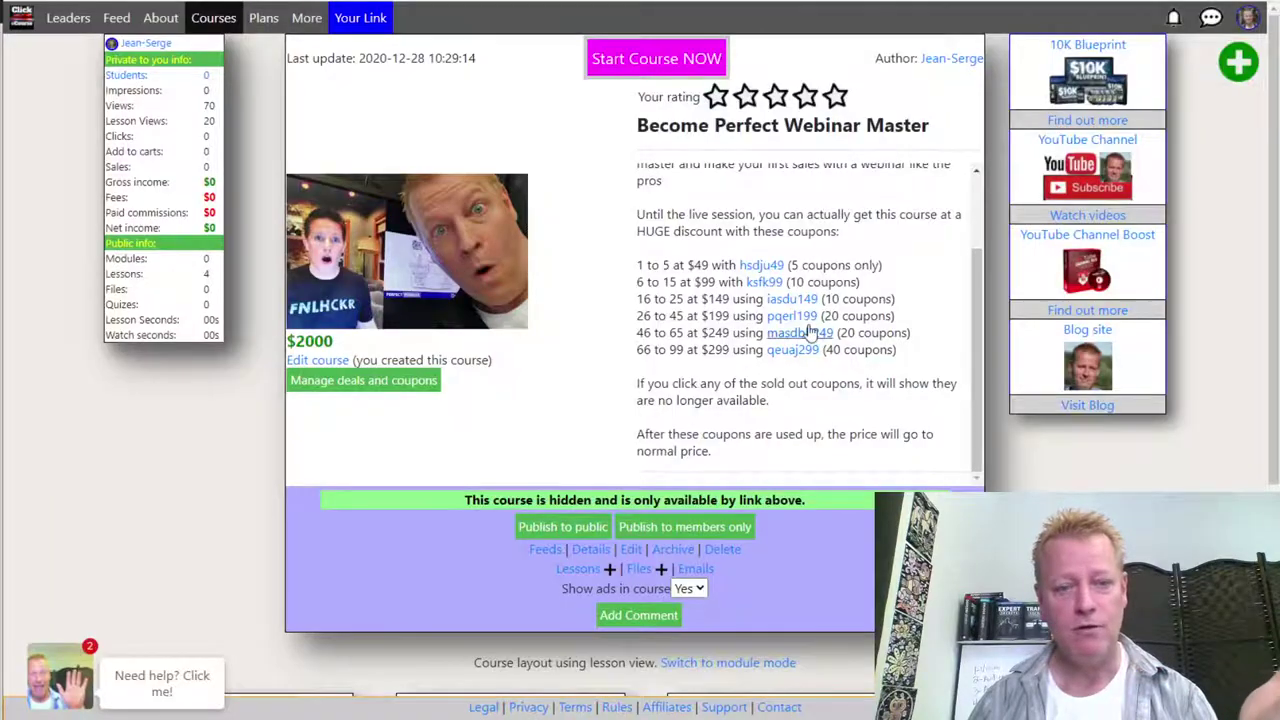
Step: Open the hsdju49 coupon link in an incognito window and highlight its 5 of 5 remaining count
scroll(800, 333, down, 4)
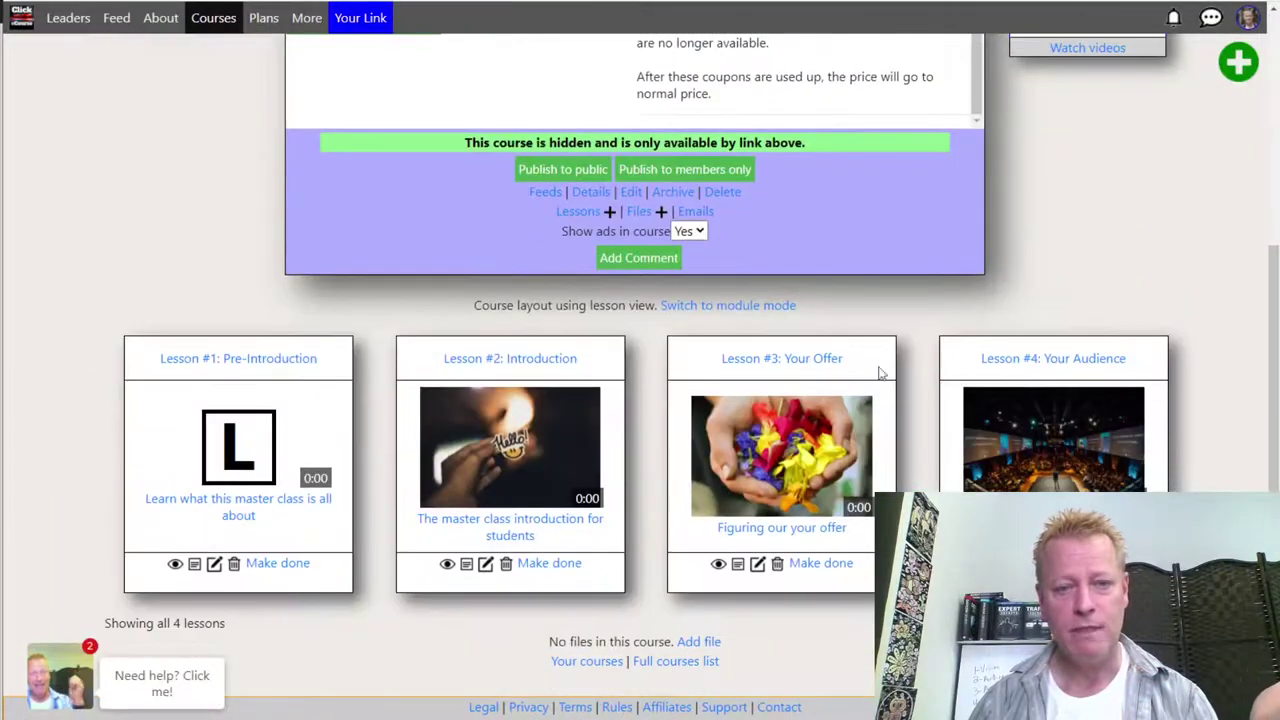
scroll(724, 325, up, 4)
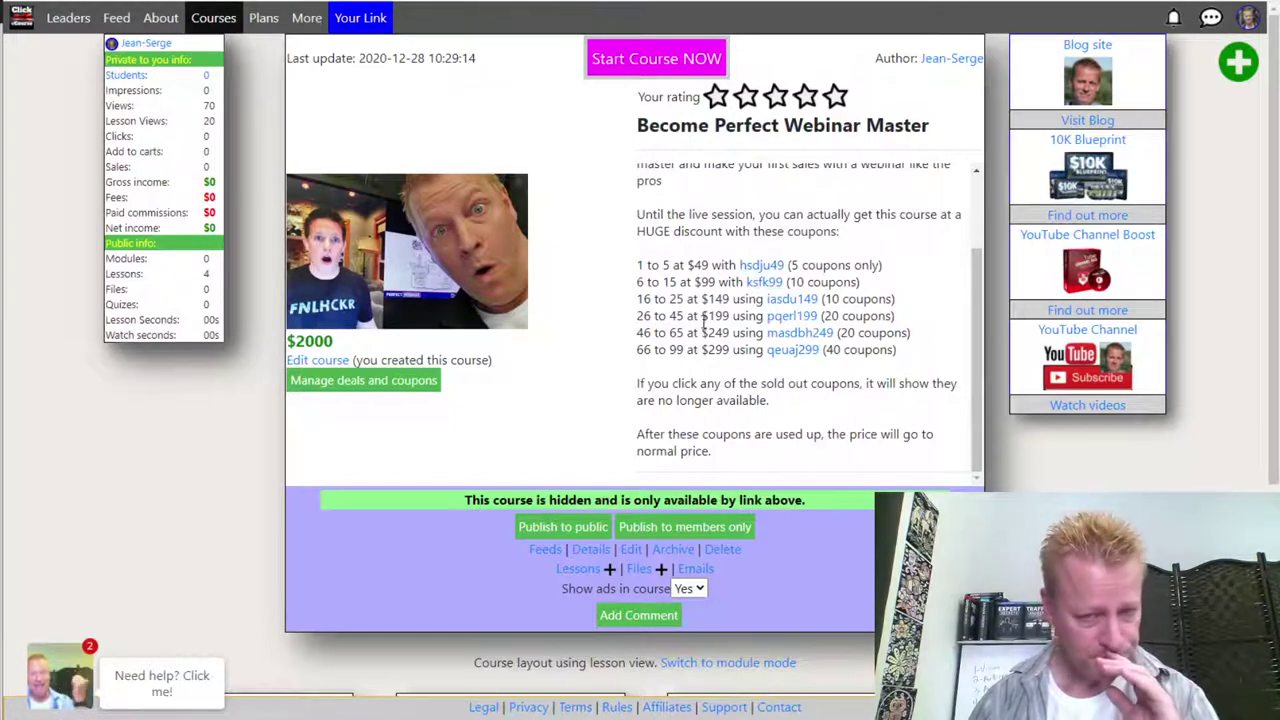
right_click(768, 270)
click(855, 318)
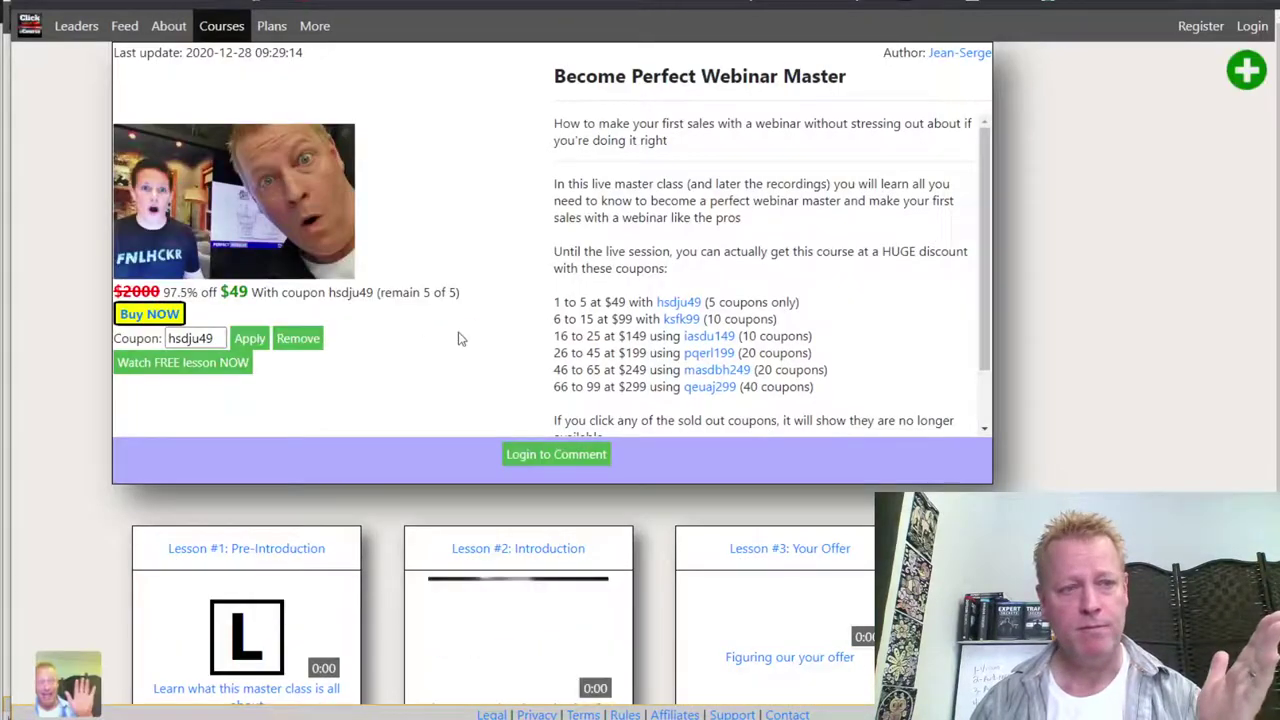
drag(414, 292, 482, 306)
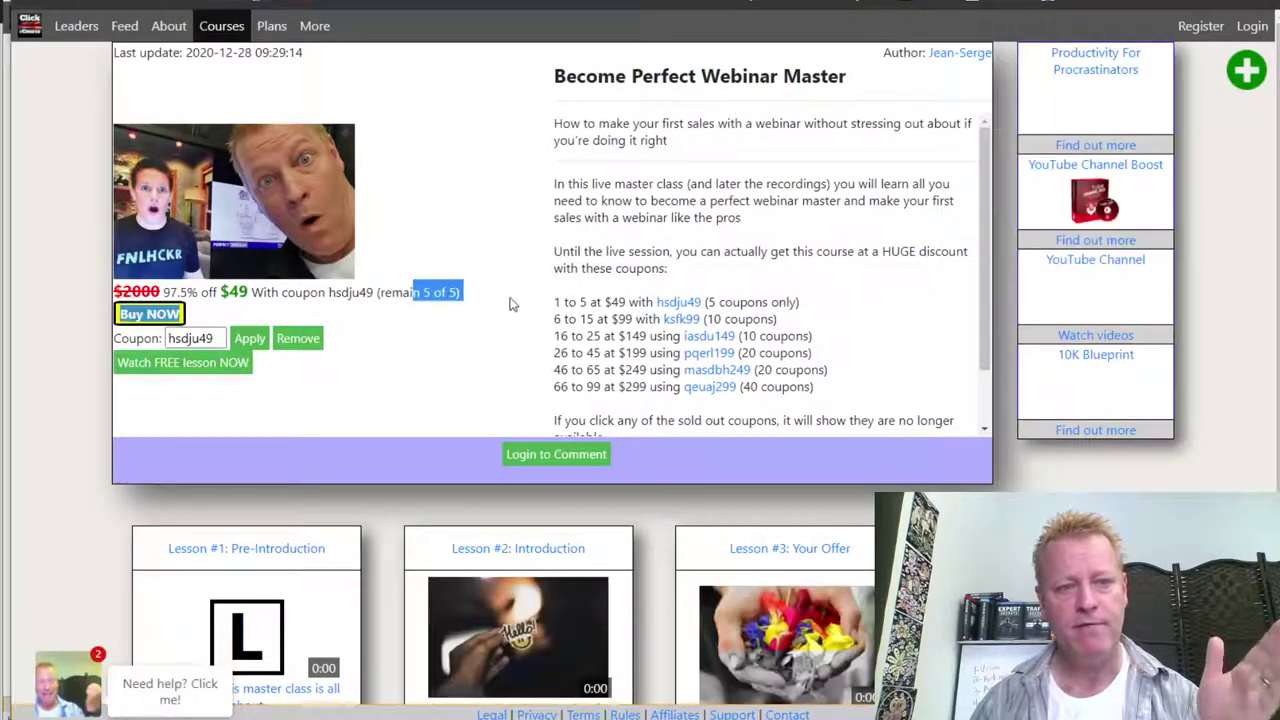
click(490, 299)
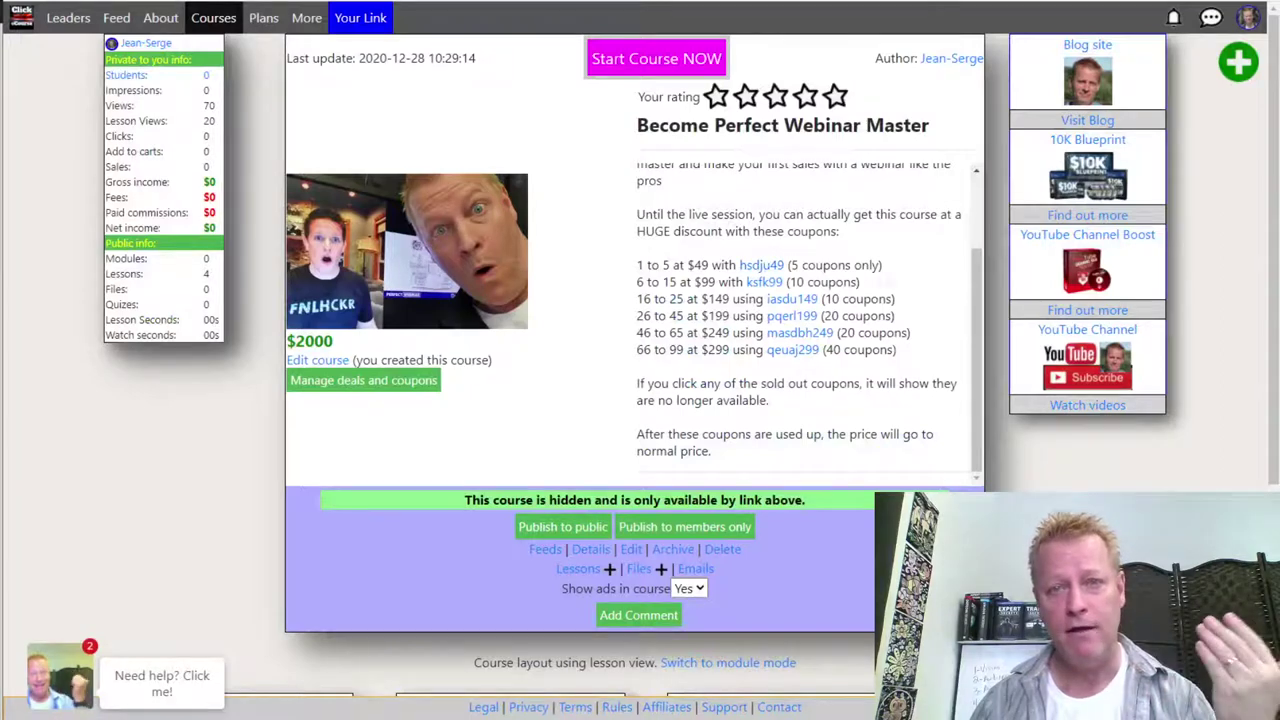
Step: Load ClickFunnels in a new browser tab by entering 'clickfun' in the address bar
key(ctrl+t)
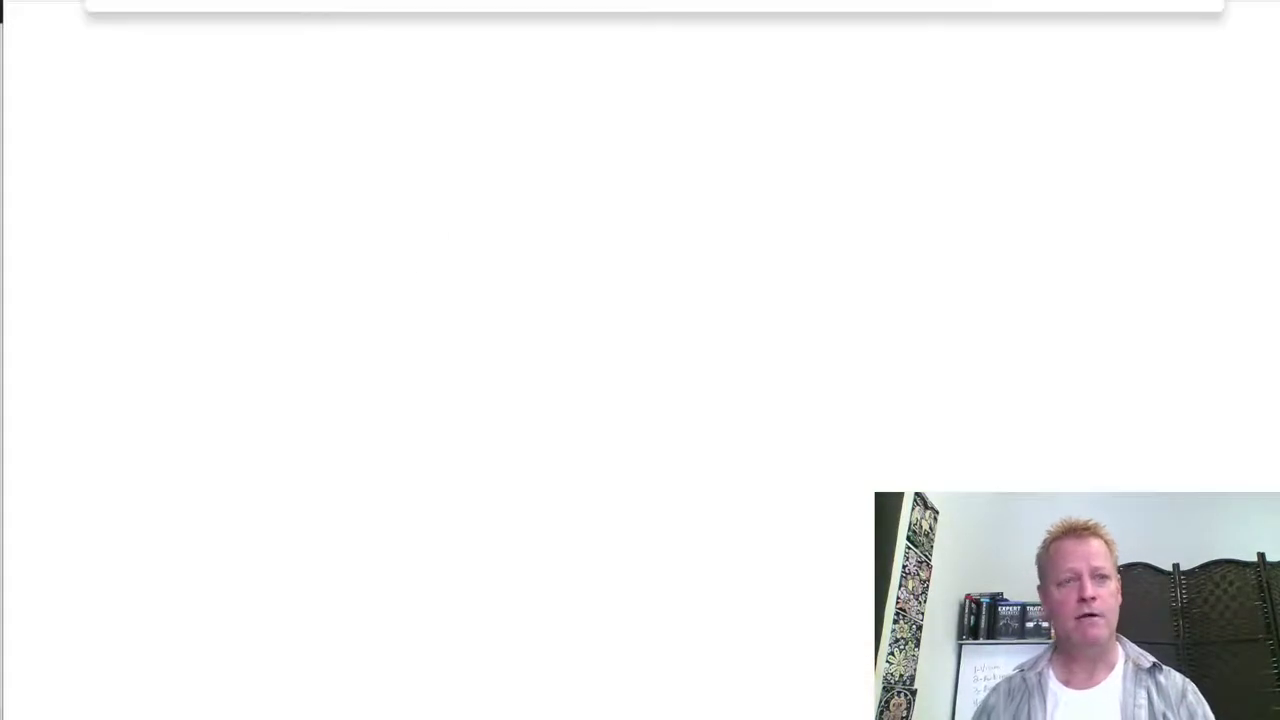
text(click)
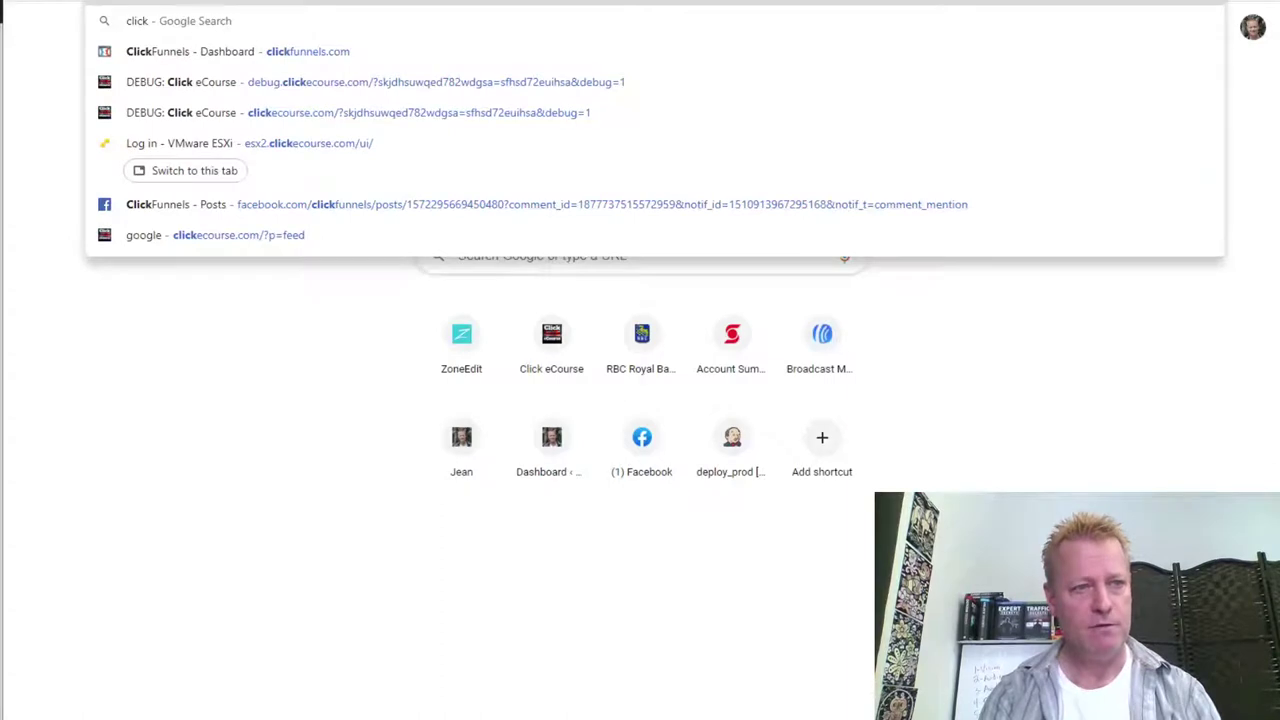
text(fun)
key(Return)
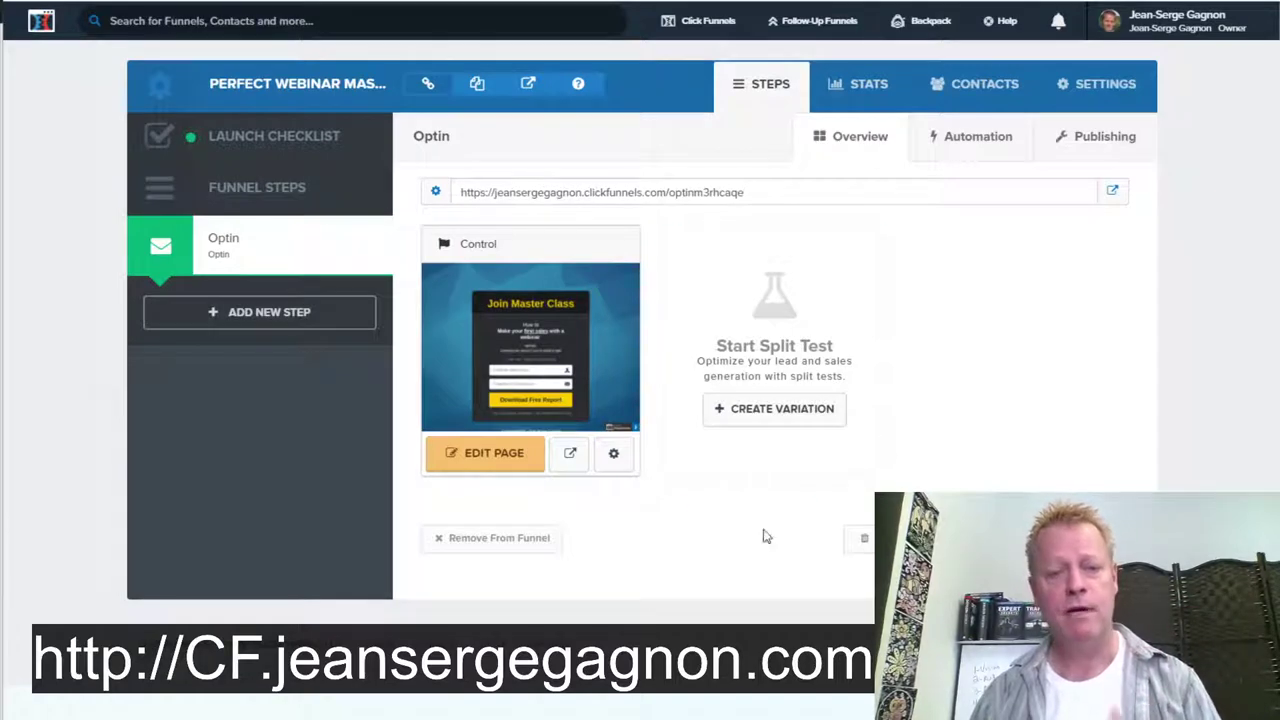
Step: Open the Join Master Class page in the editor and inspect its headline, subtext and 'Enter Your Details' line without changes
click(491, 457)
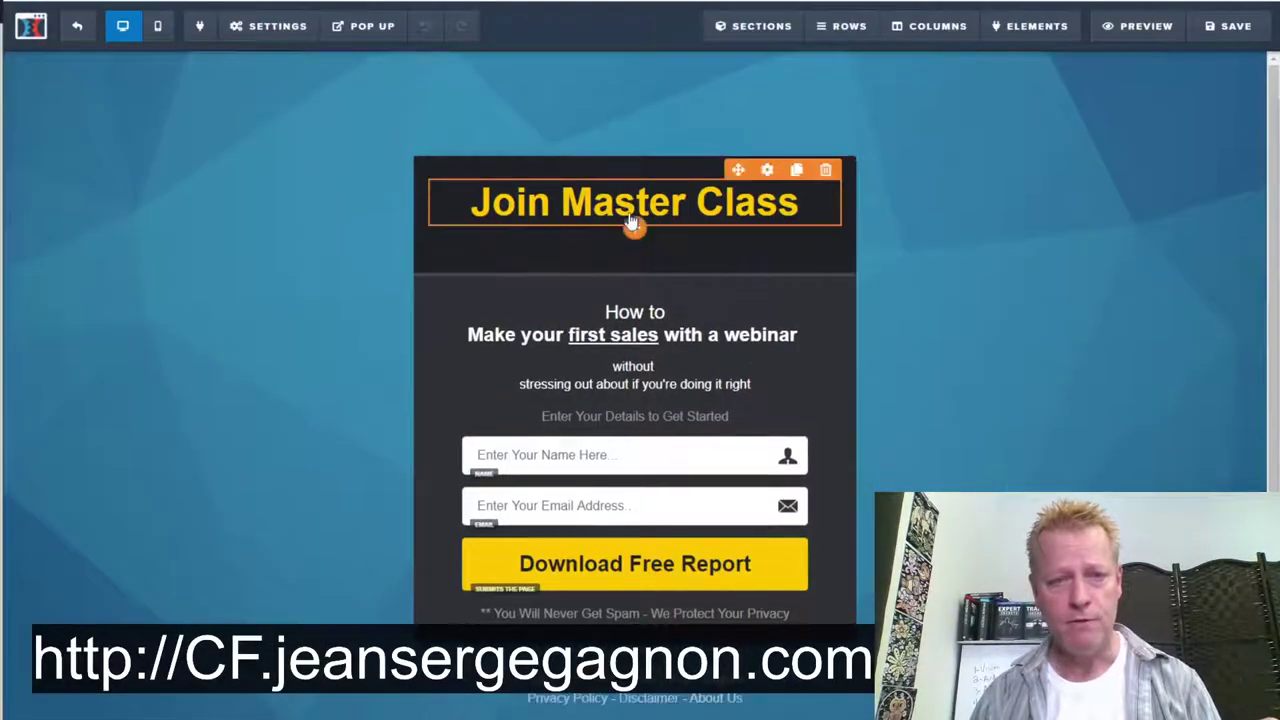
click(678, 210)
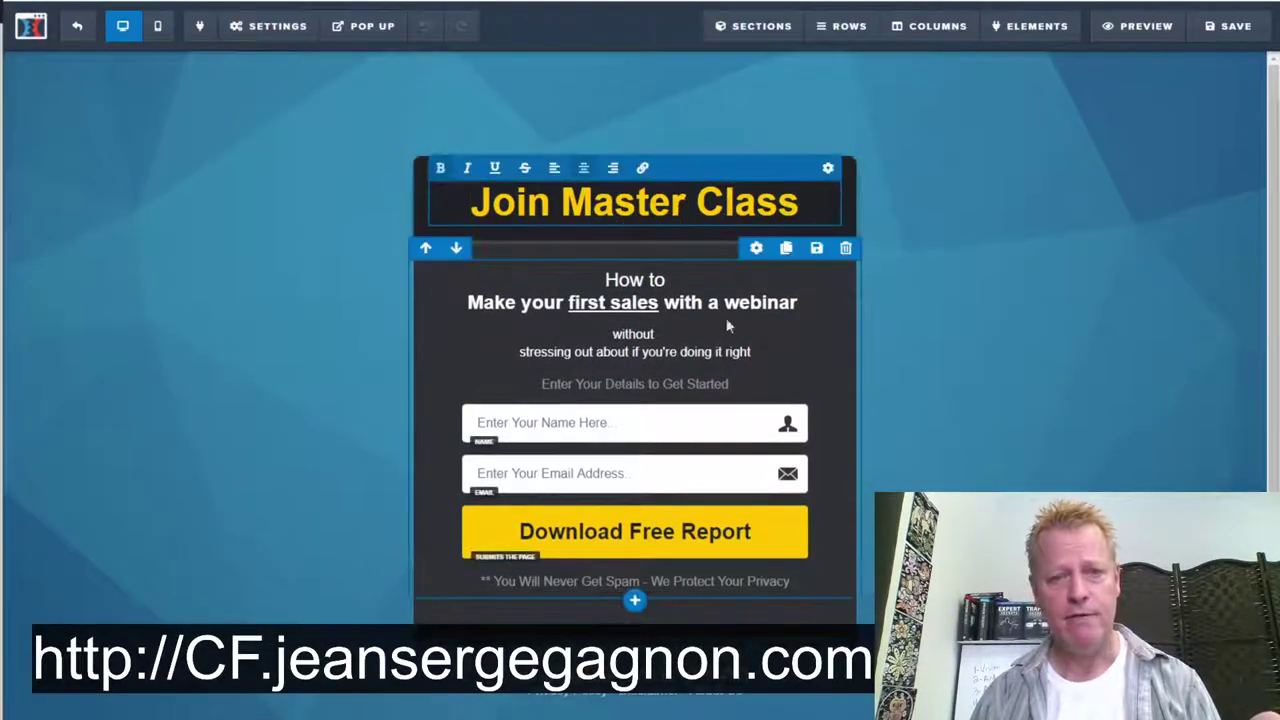
click(705, 351)
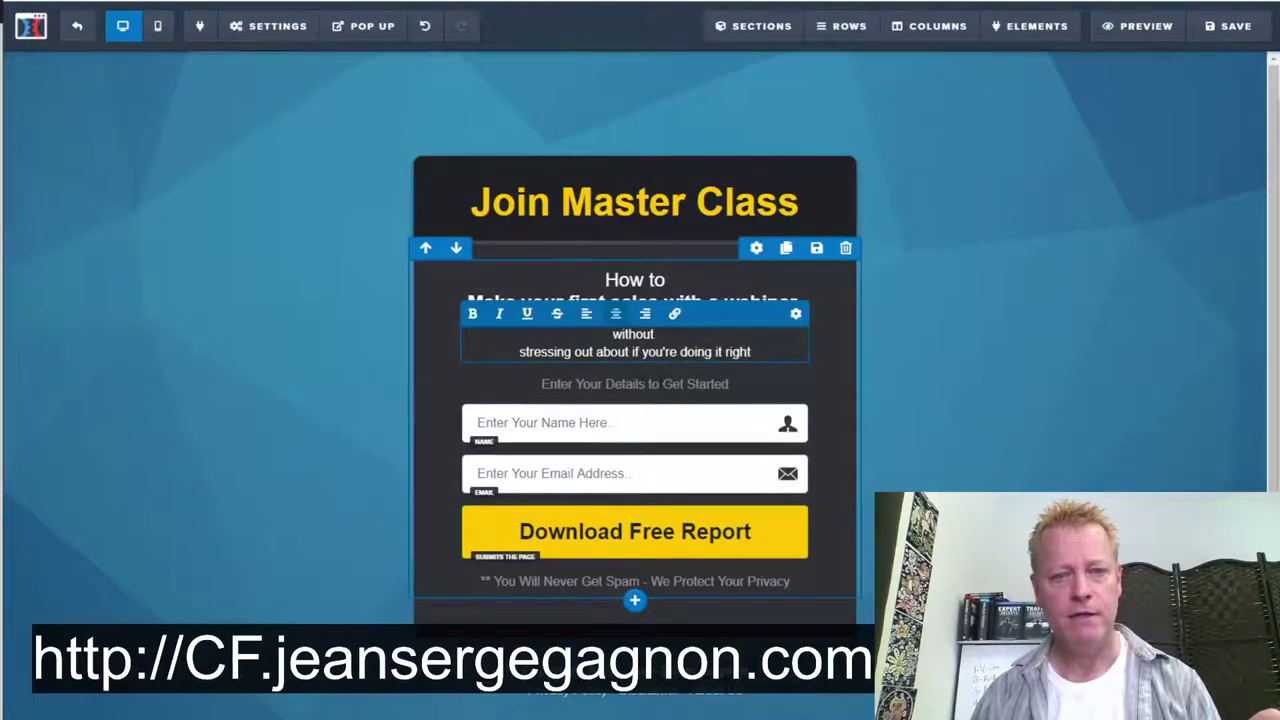
click(712, 387)
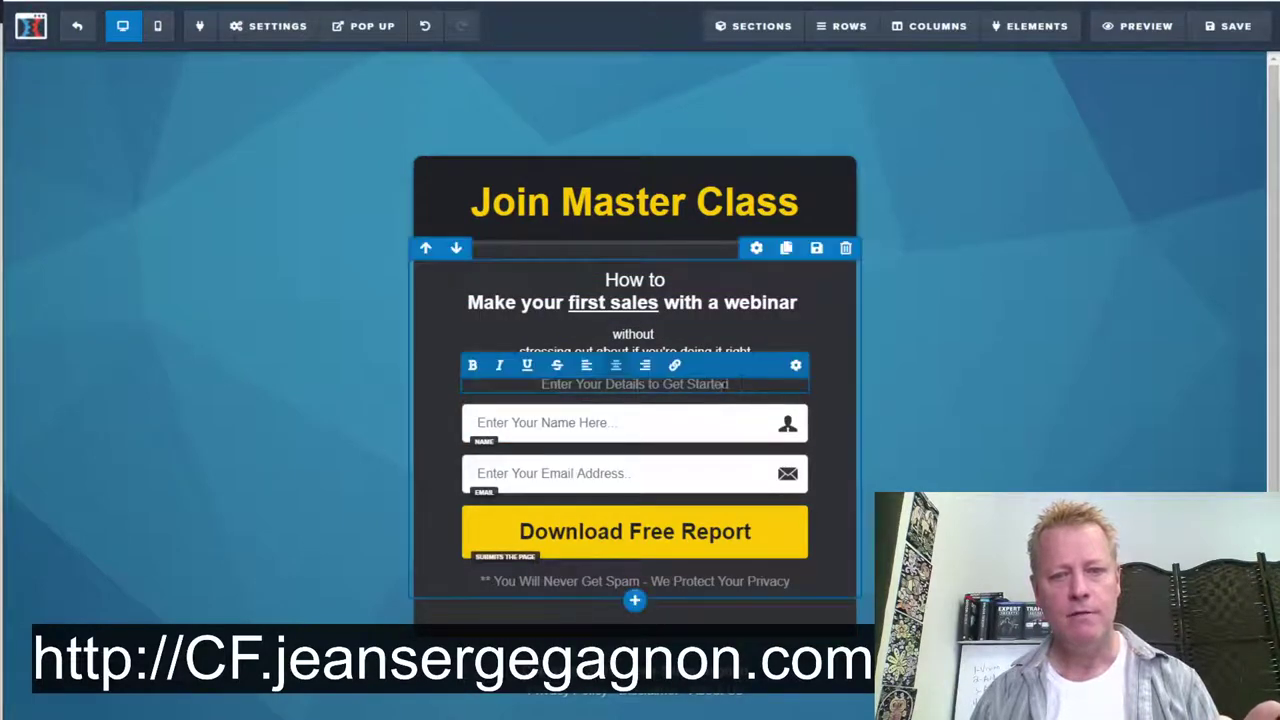
double_click(707, 386)
click(654, 386)
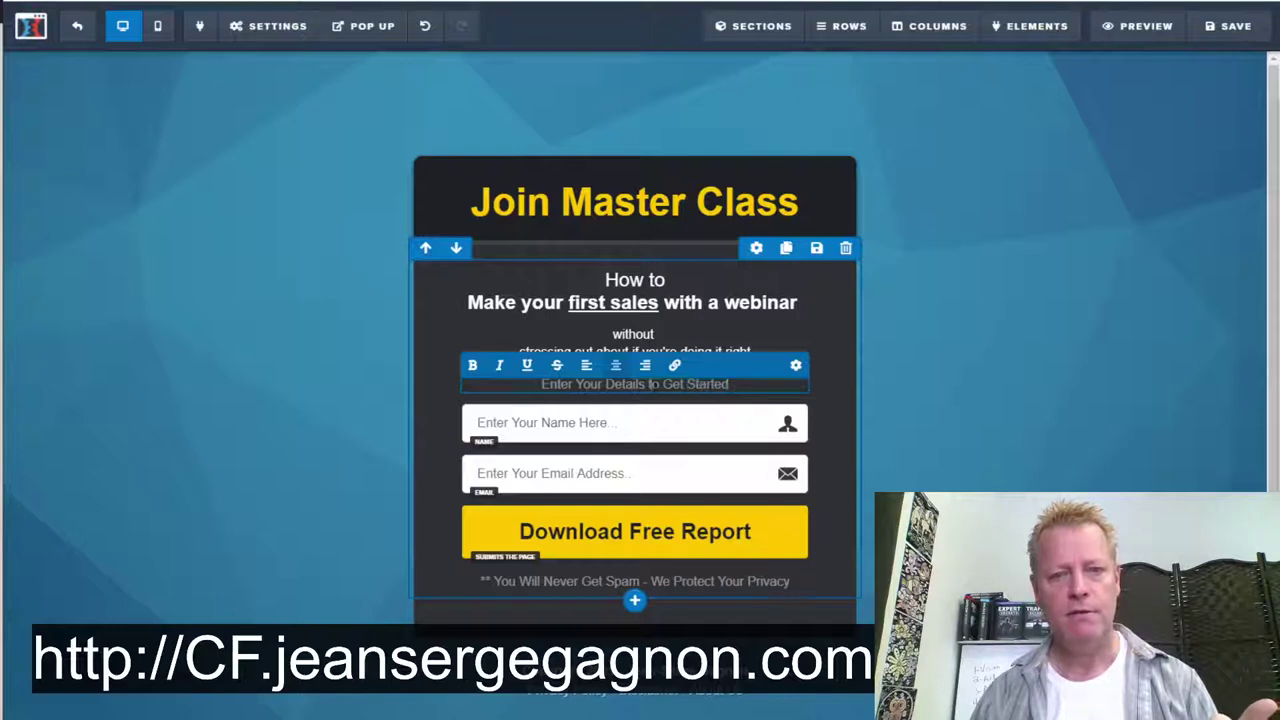
click(971, 416)
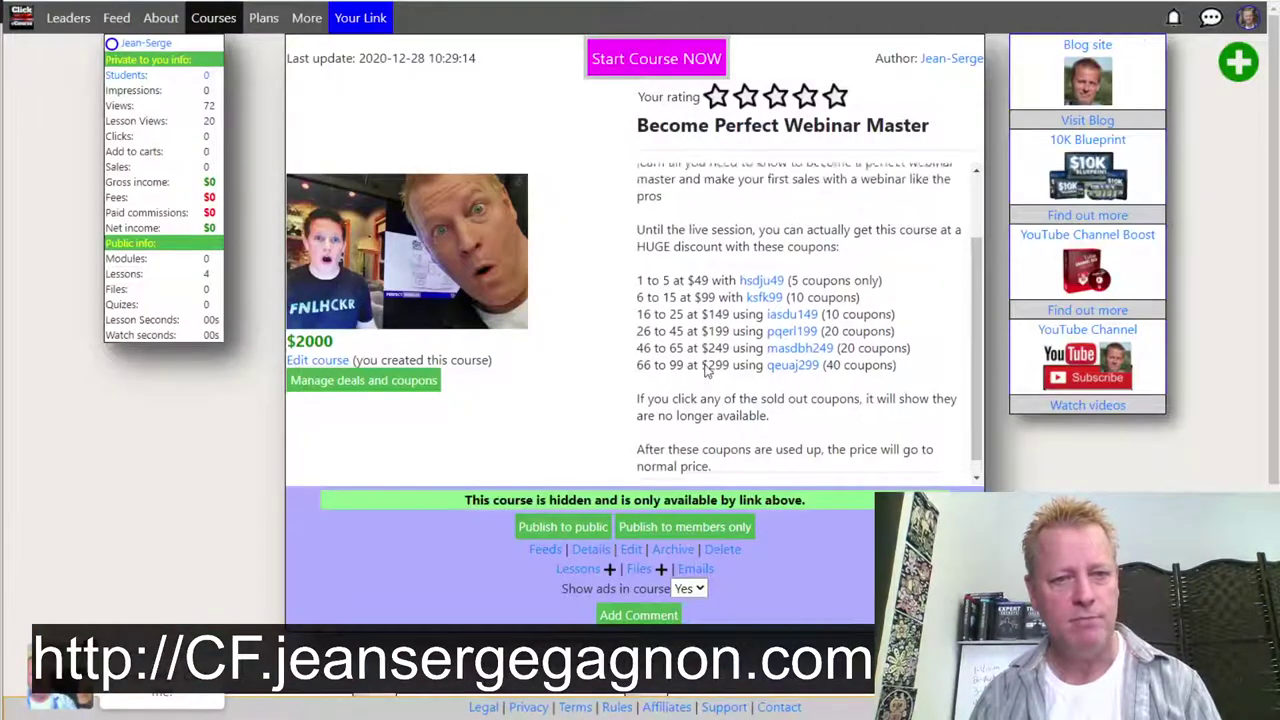
scroll(706, 371, down, 1)
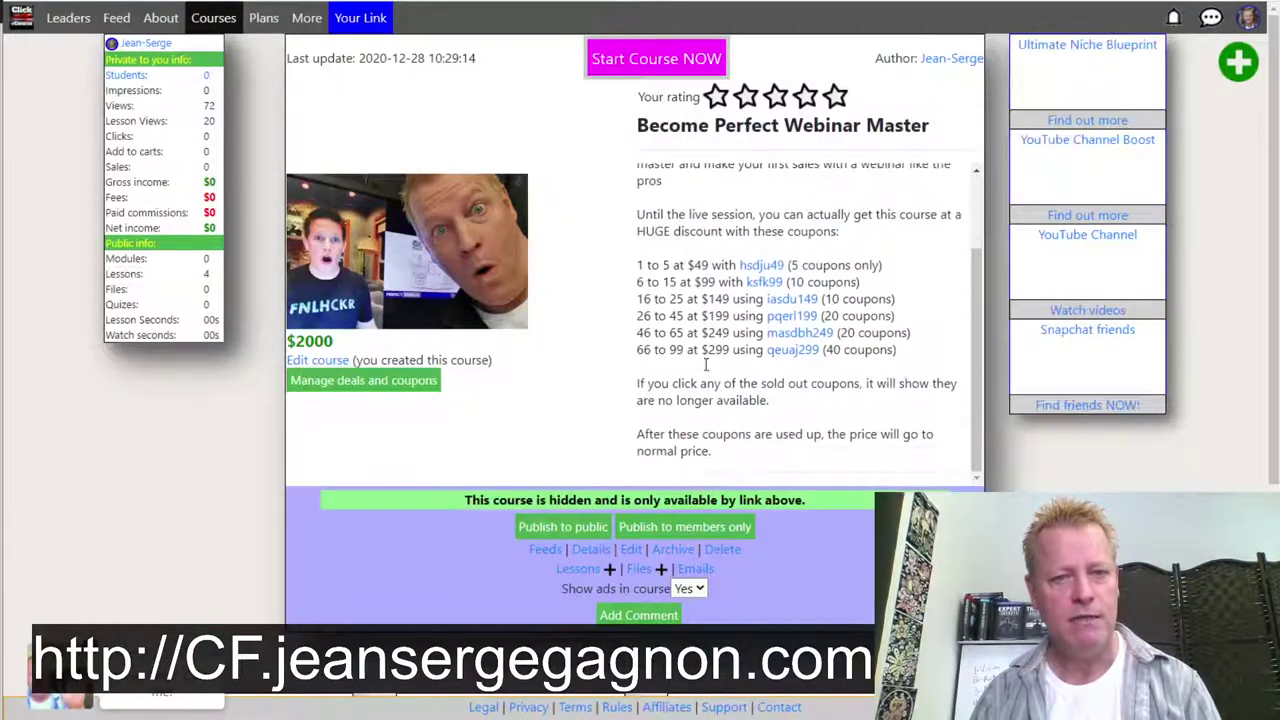
drag(637, 214, 897, 350)
click(672, 332)
scroll(672, 332, down, 3)
scroll(680, 420, up, 3)
scroll(690, 520, down, 3)
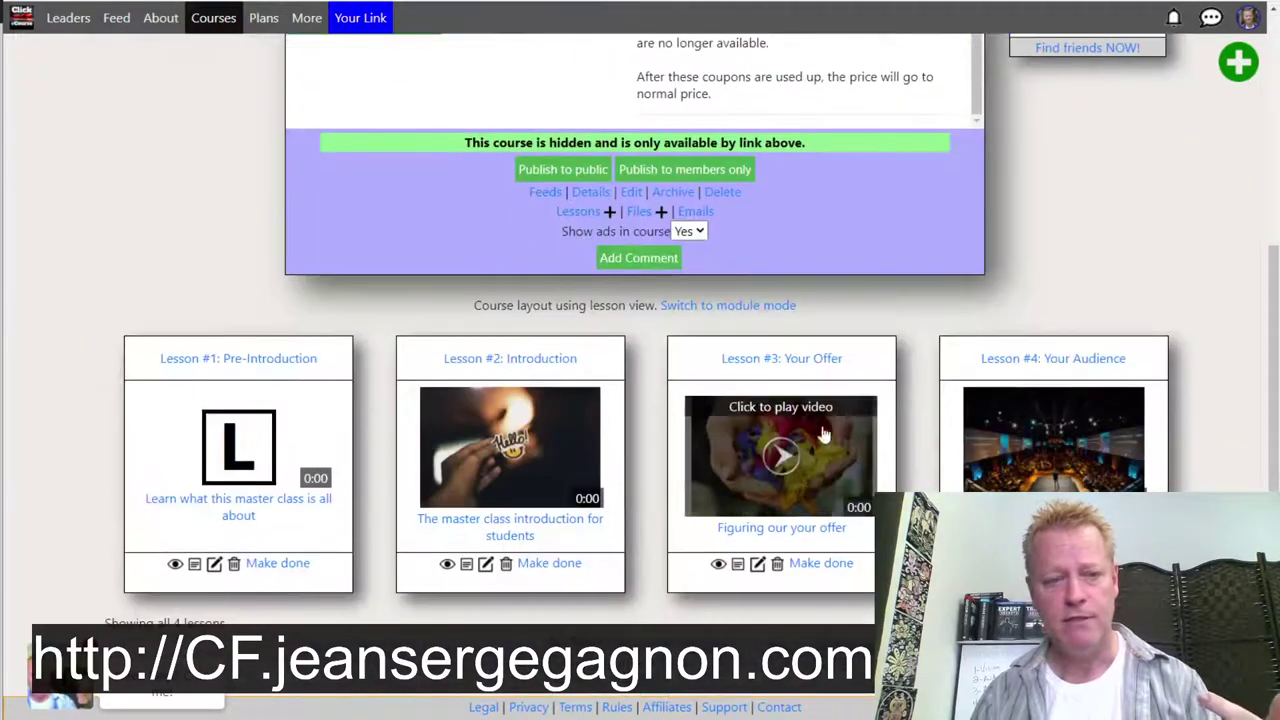
scroll(690, 520, up, 3)
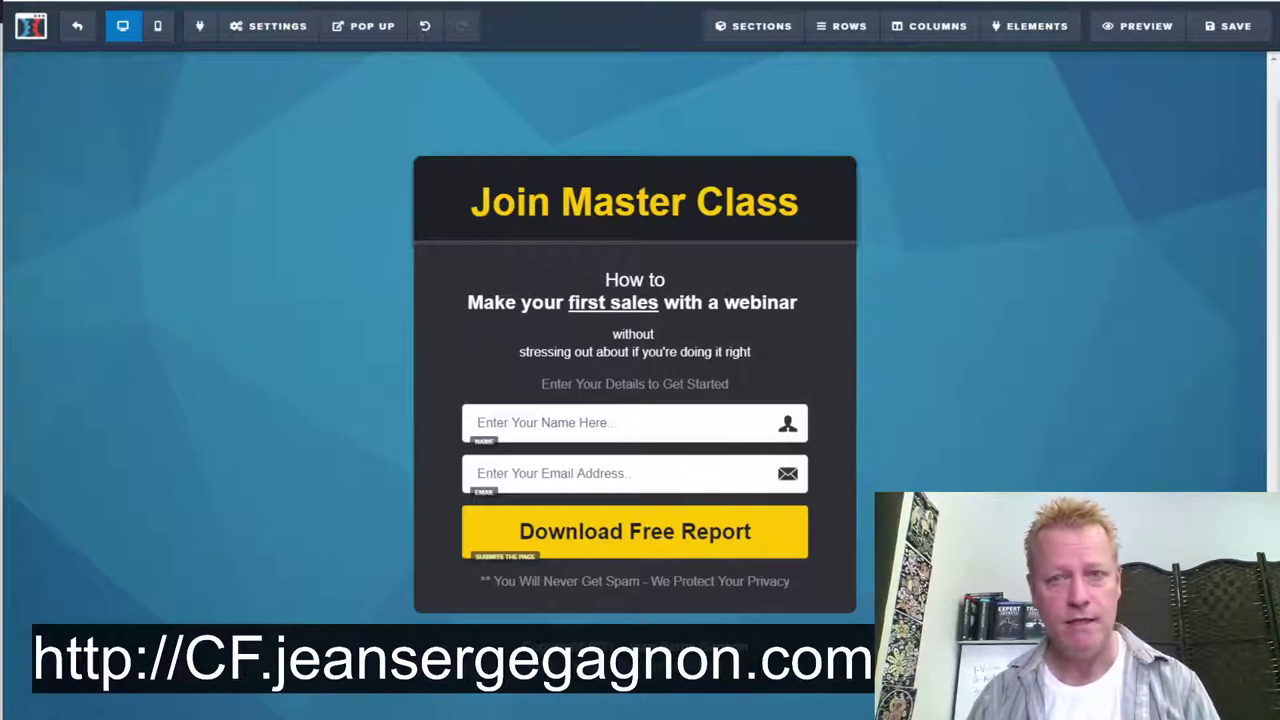
Step: Open a fresh browser tab and show the saved bookmarks folder
key(ctrl+t)
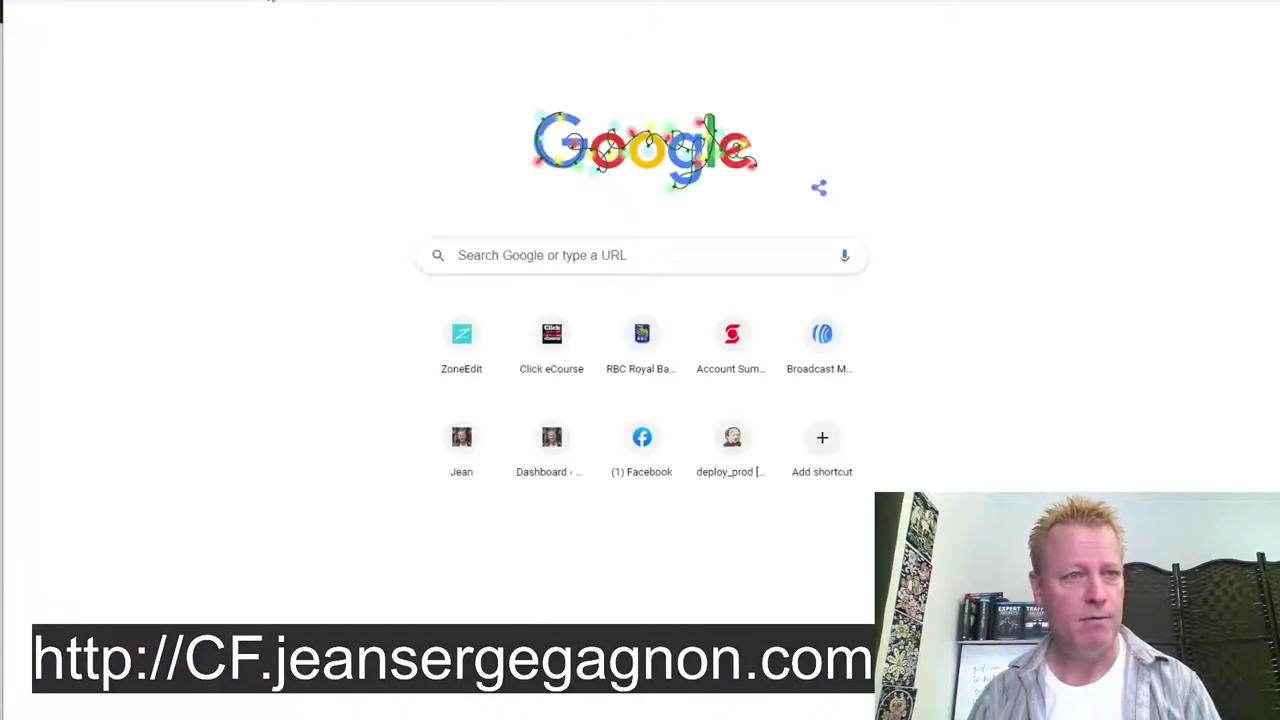
click(275, 2)
Step: In AWeber, switch the active list to Perfect Webinar Master Class by searching 'master'
click(293, 121)
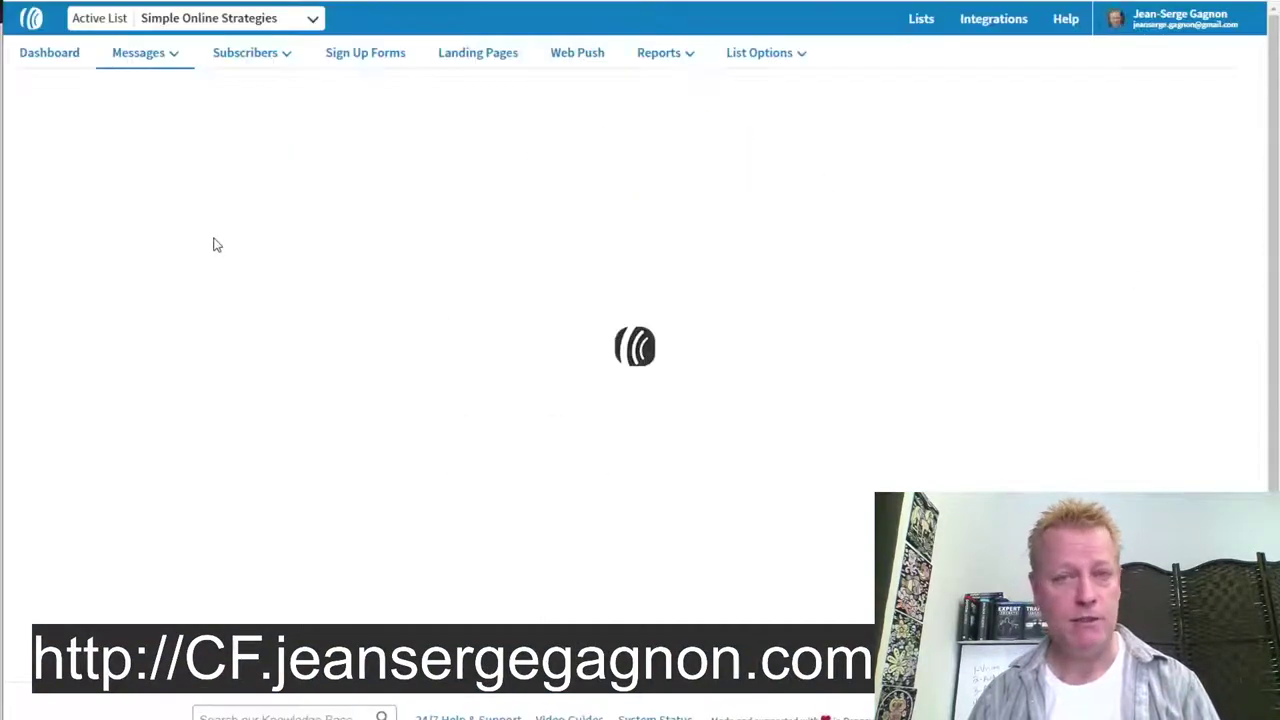
click(170, 20)
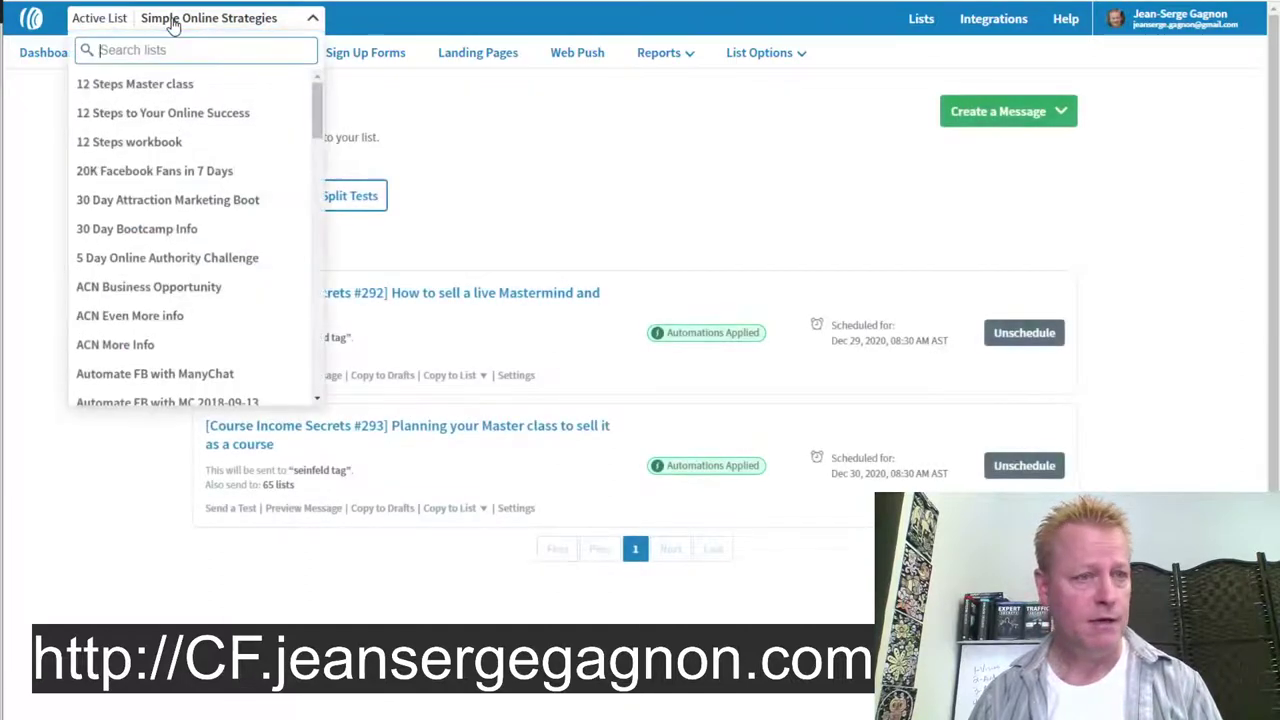
drag(319, 120, 312, 152)
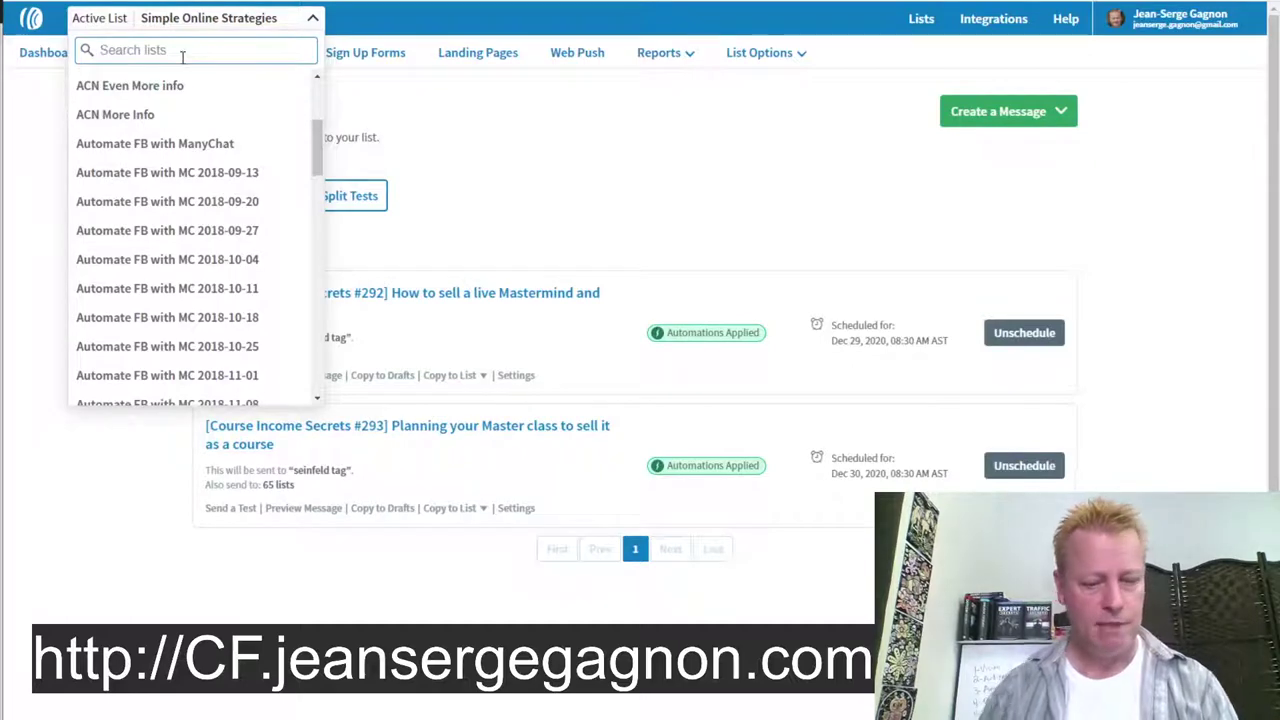
text(master)
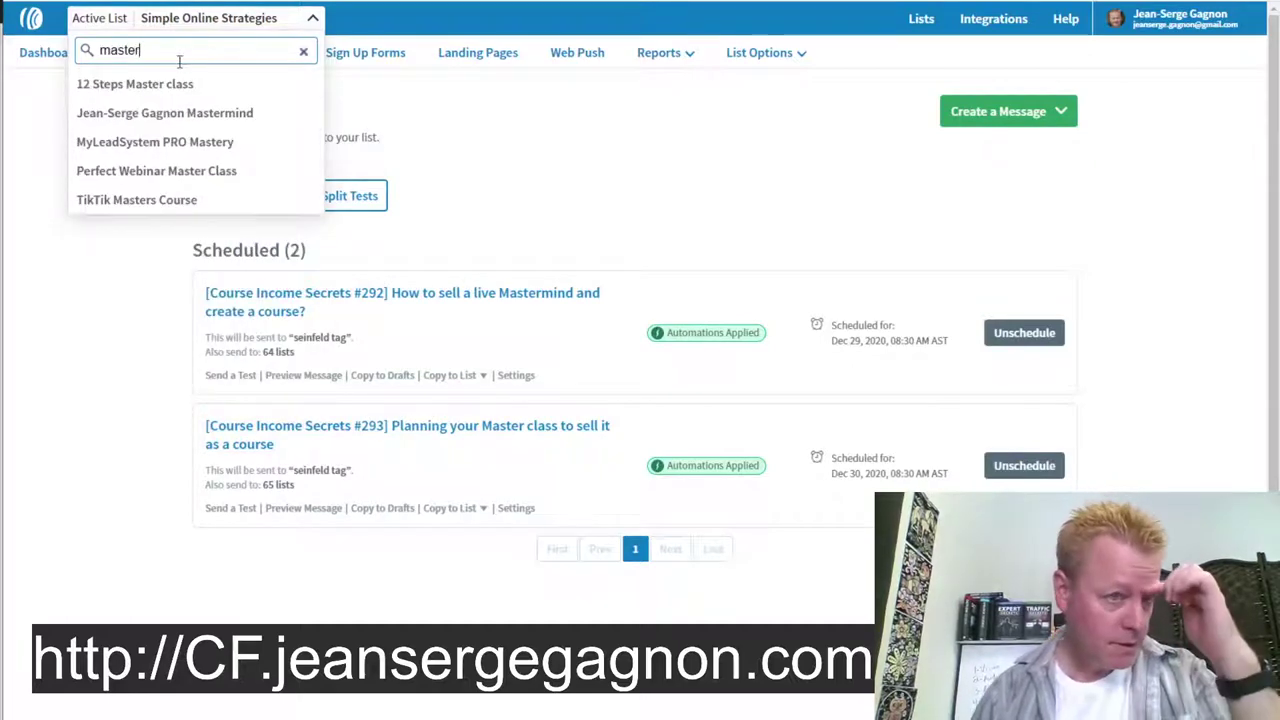
click(180, 174)
Step: Go to the list's Campaigns page under Messages
click(390, 201)
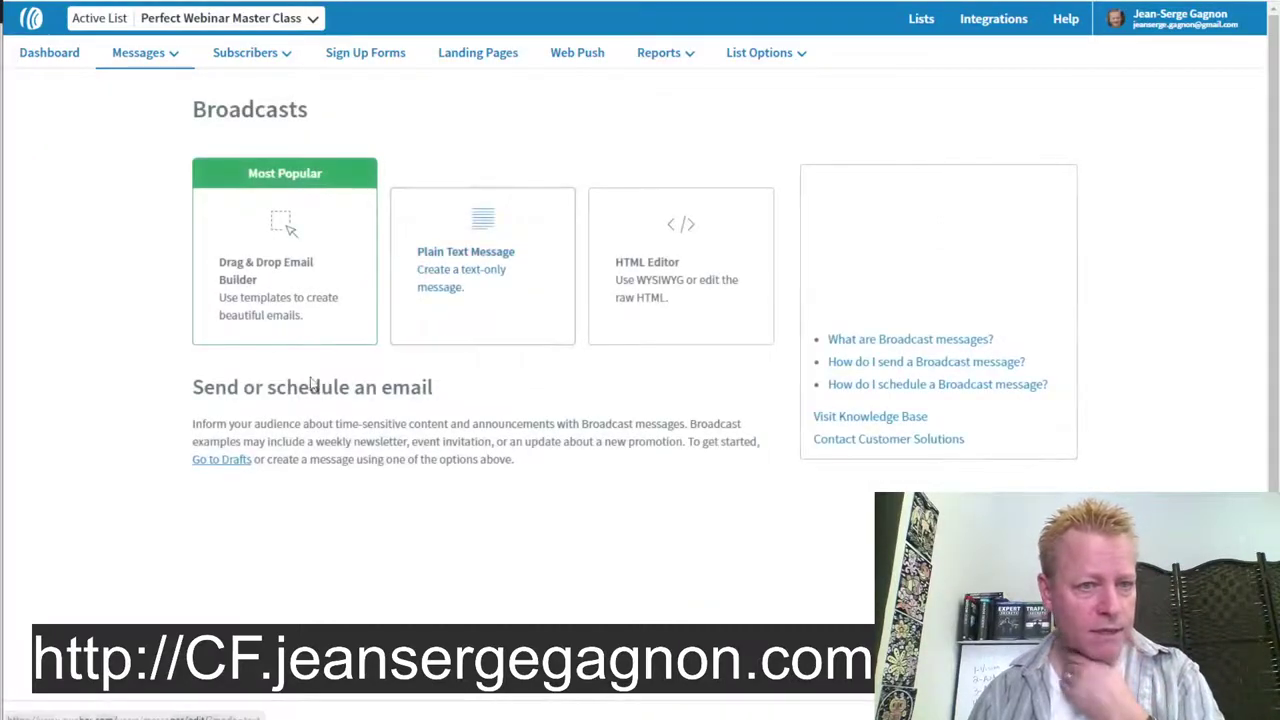
mouse_move(178, 60)
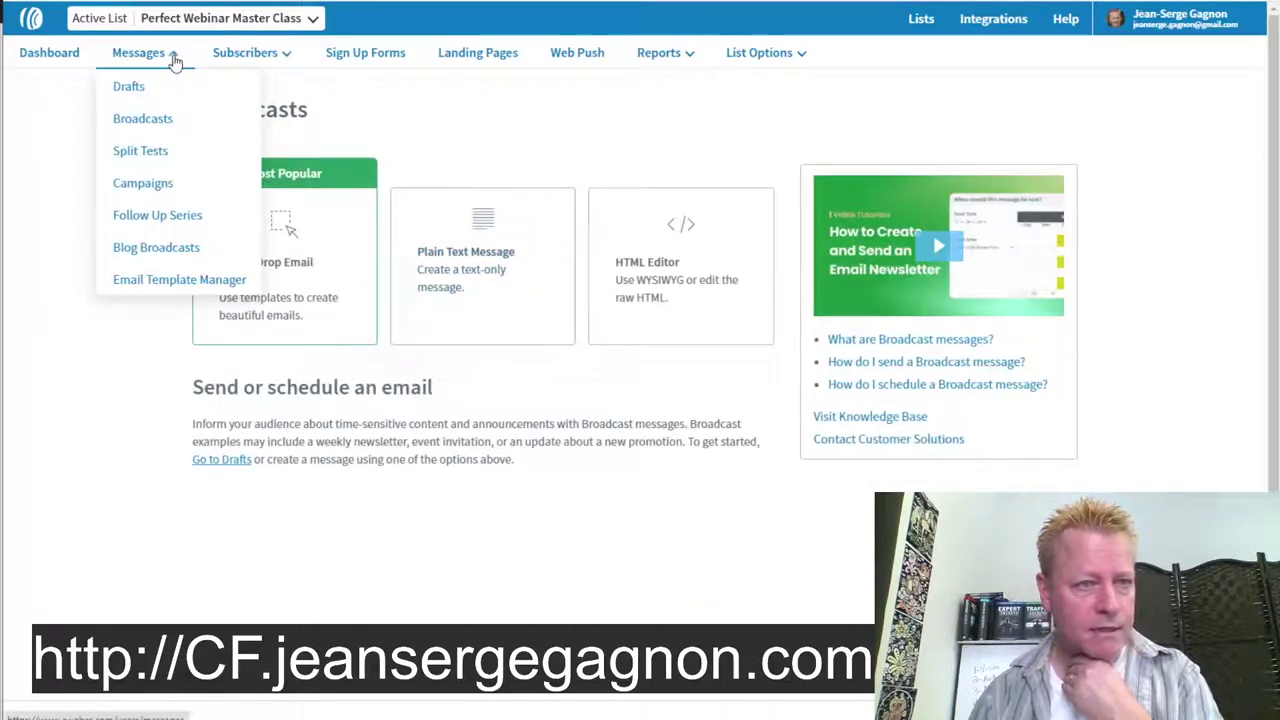
click(142, 182)
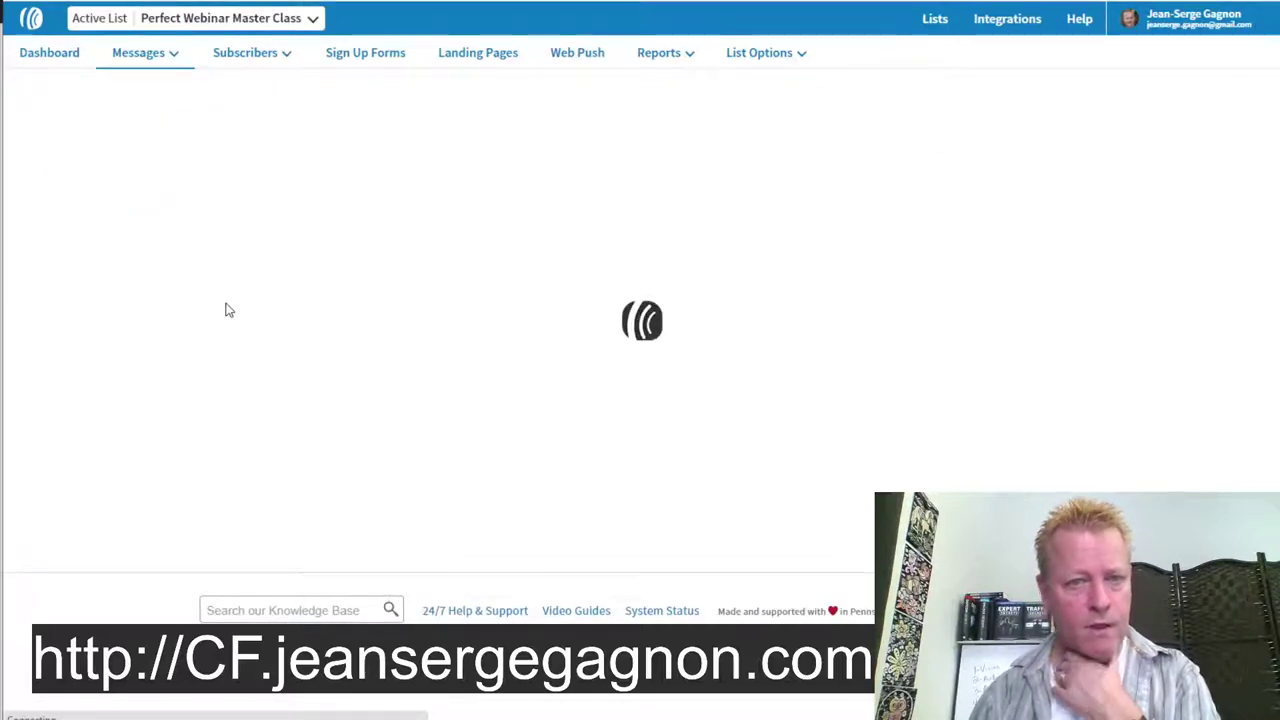
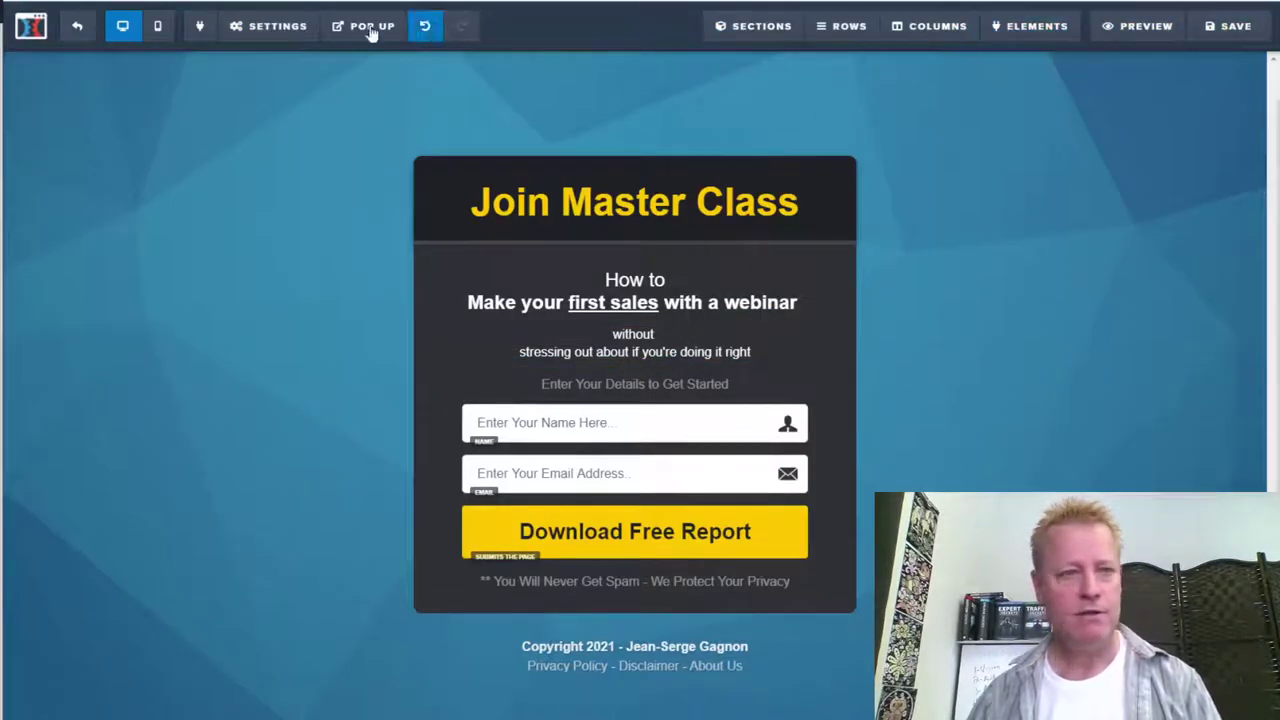
Step: Exit the page editor and leave without saving the changes
click(77, 26)
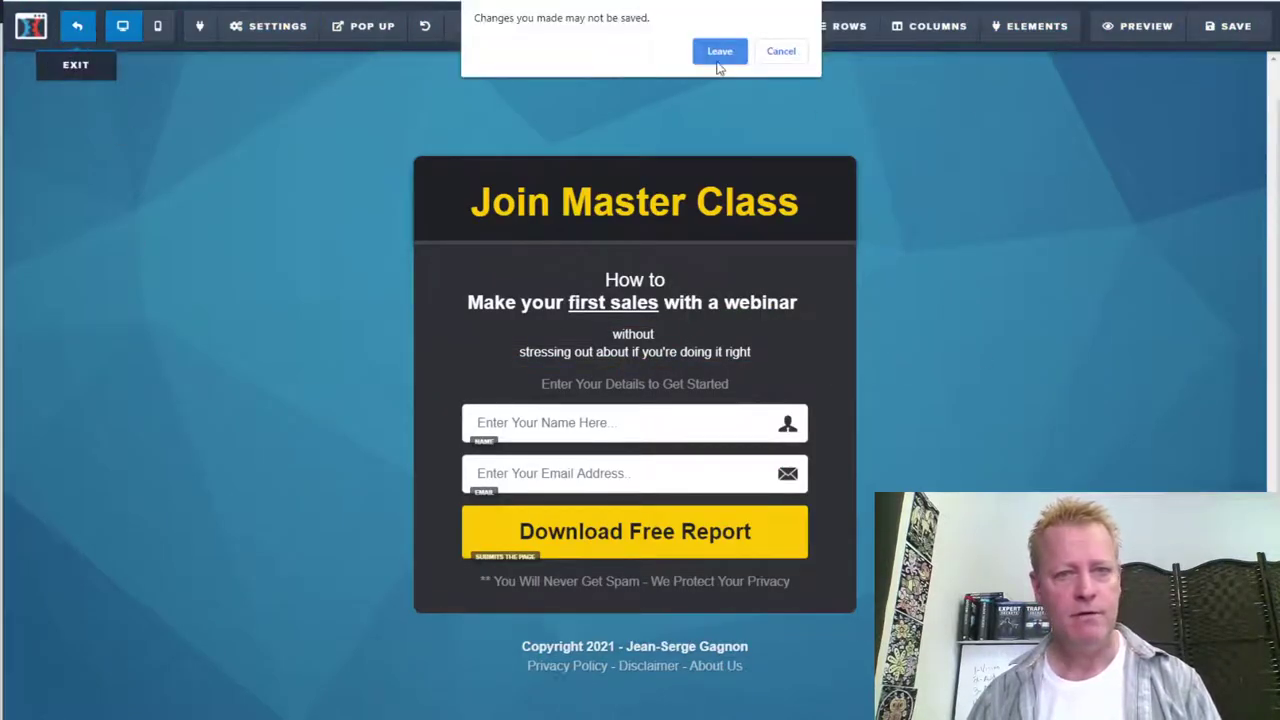
click(718, 58)
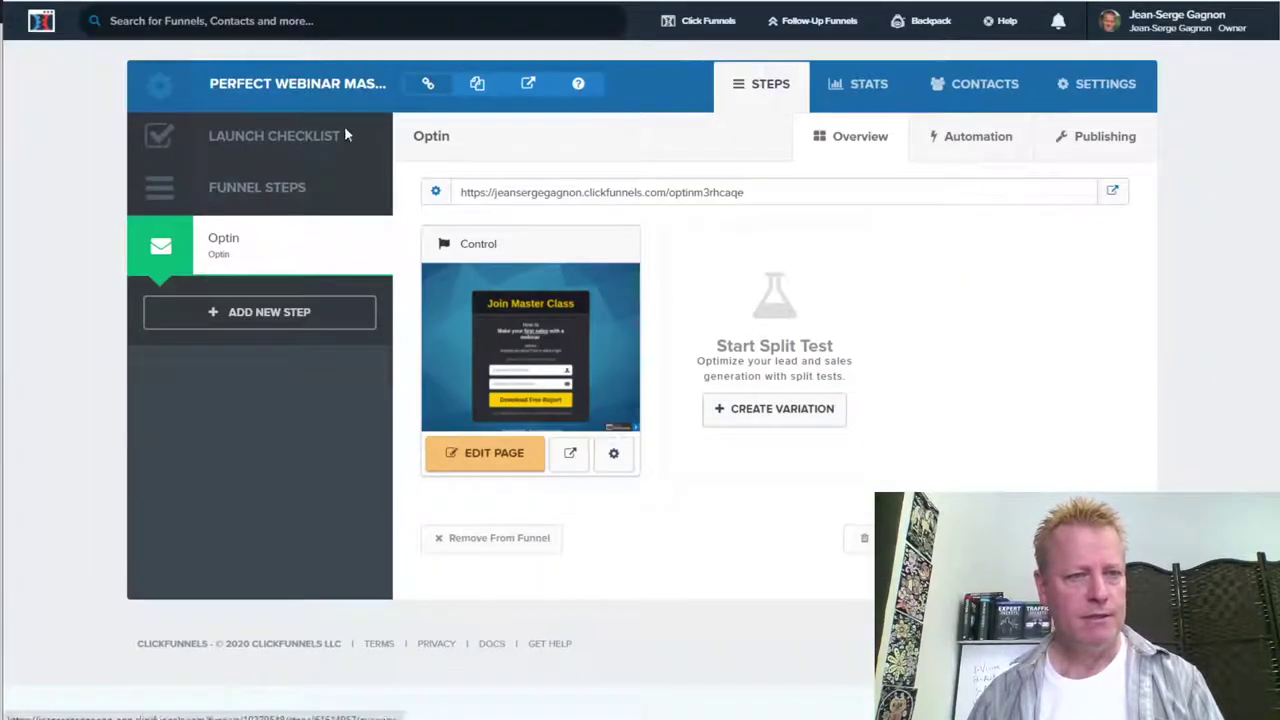
Step: From the Funnels list, start building a new funnel
mouse_move(691, 32)
click(665, 51)
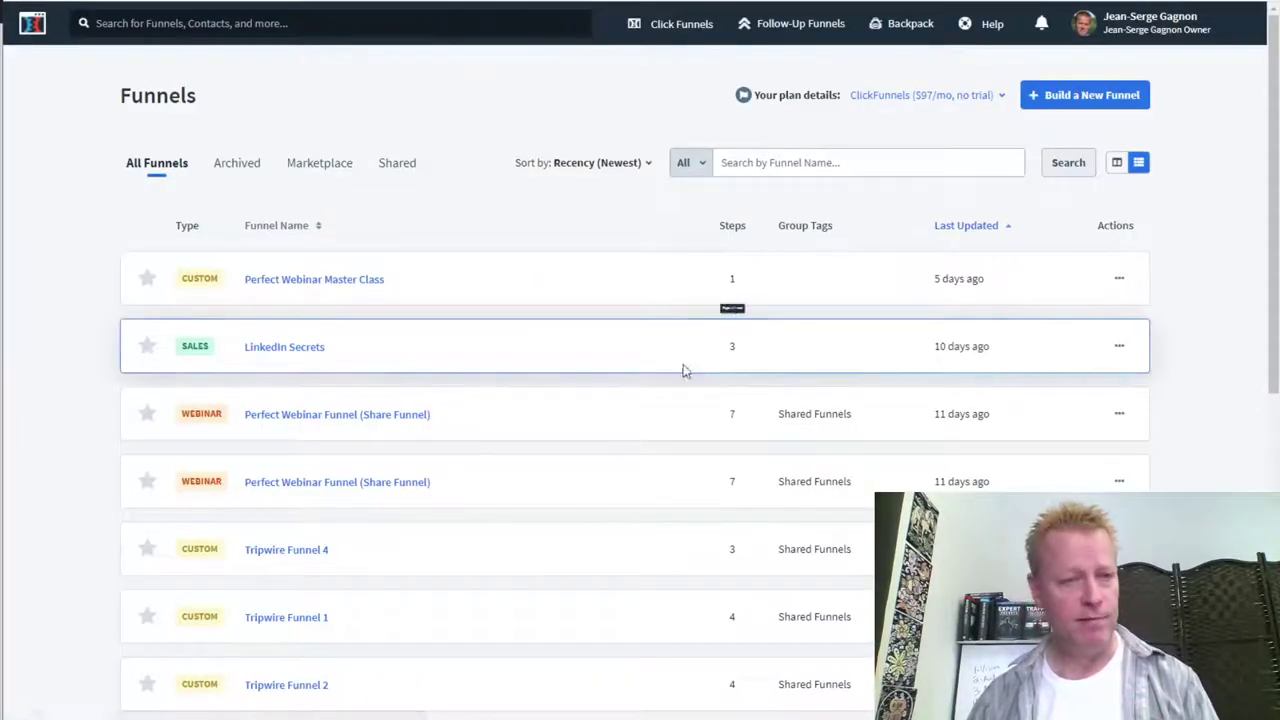
click(1119, 162)
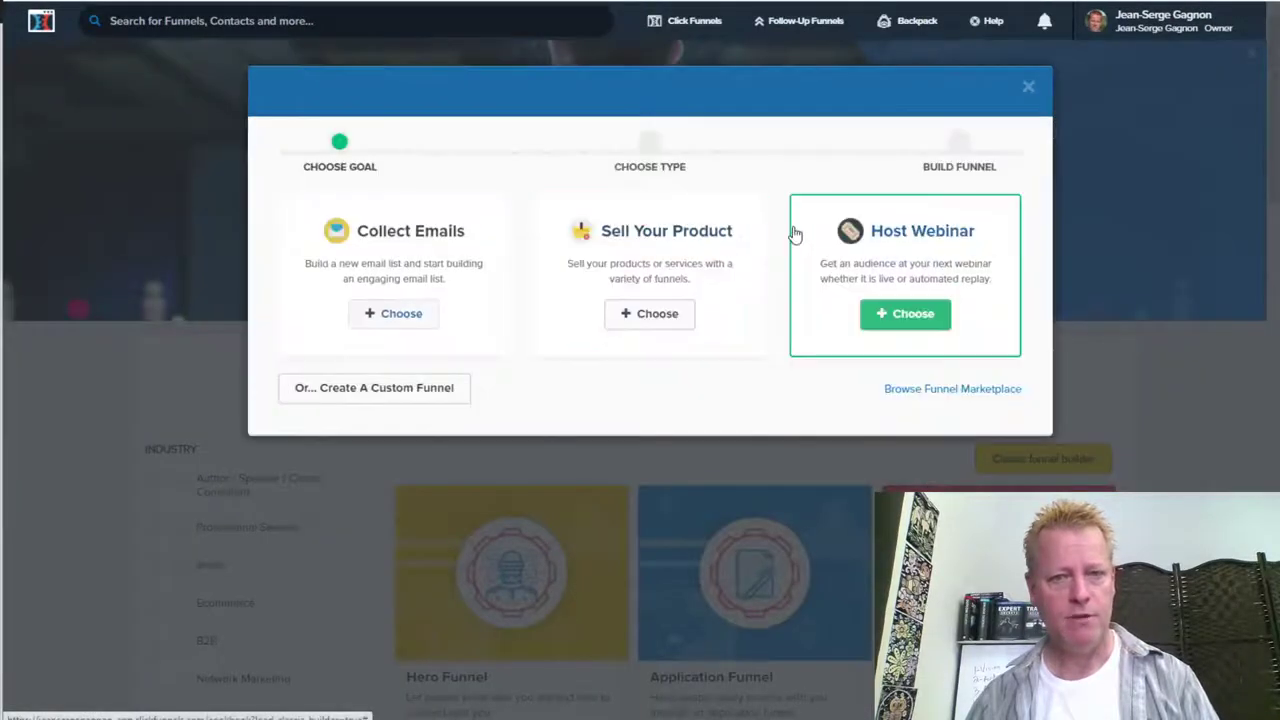
Step: Build a custom funnel named 'Ask for Webinar Master Class'
click(372, 389)
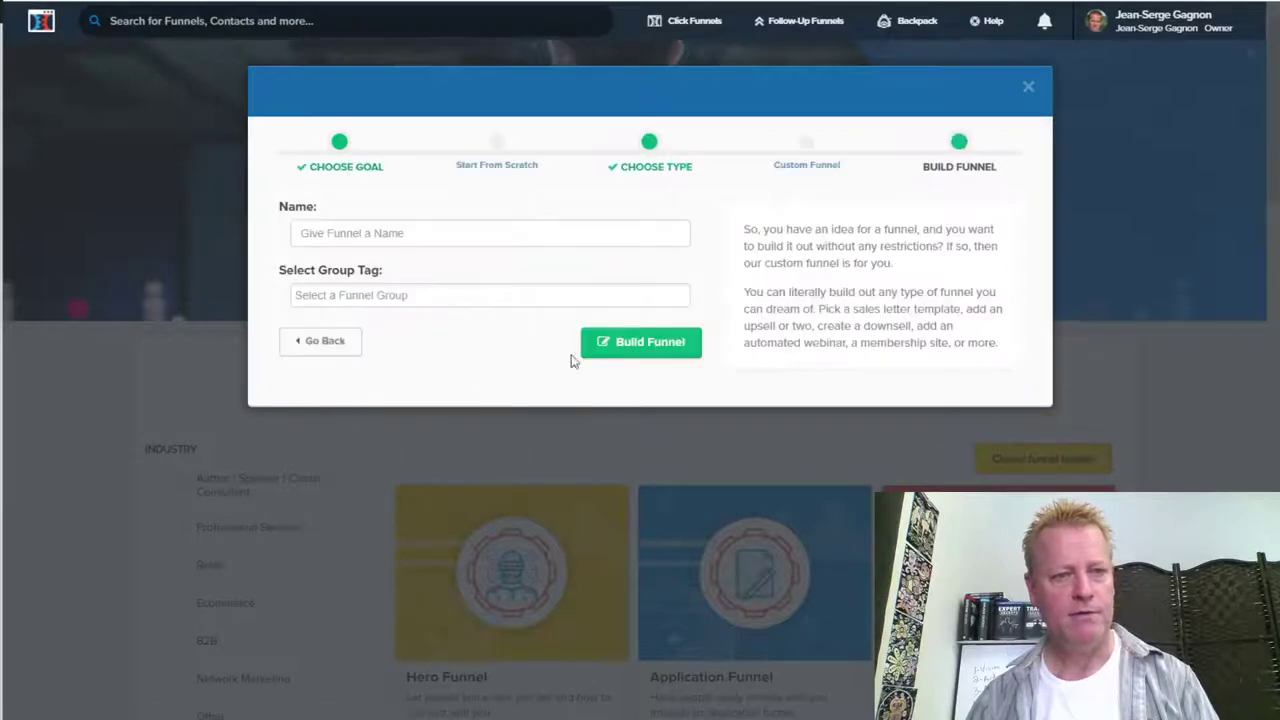
click(381, 236)
text(Ask)
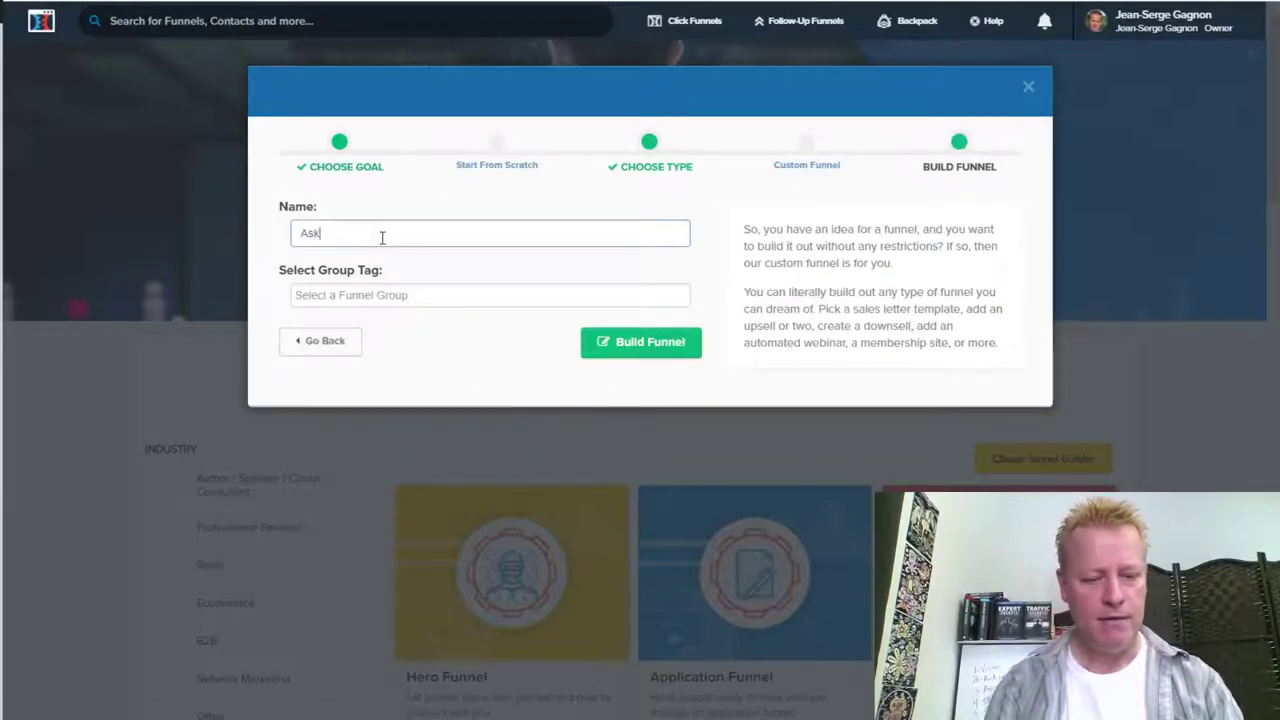
text( for Webinar Master Class)
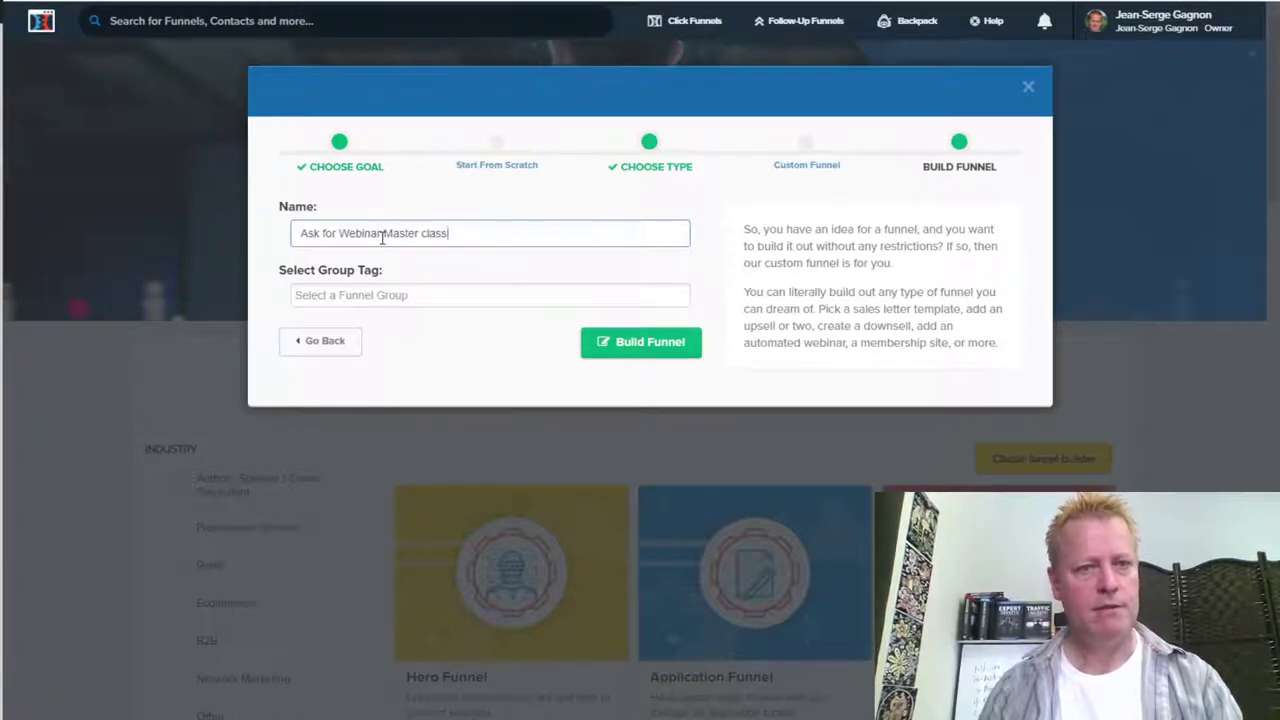
click(643, 347)
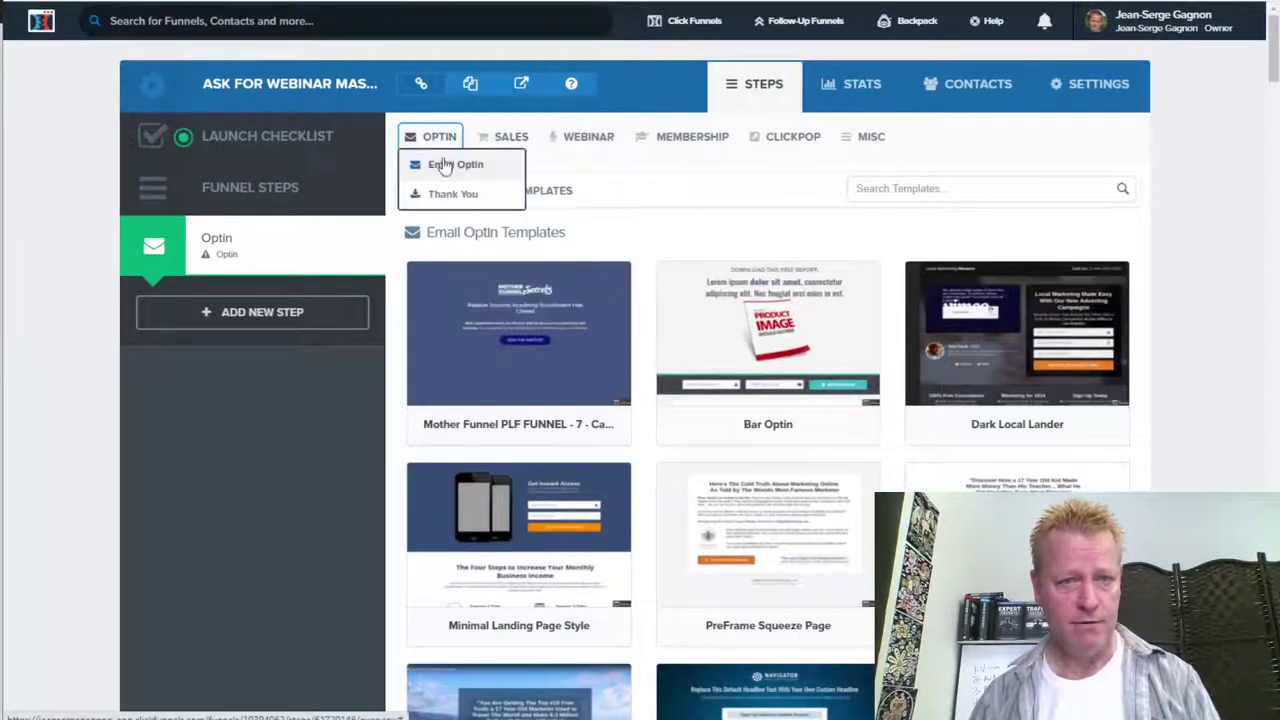
Step: Filter the optin templates by the 'ask' tag
click(911, 189)
text(ask)
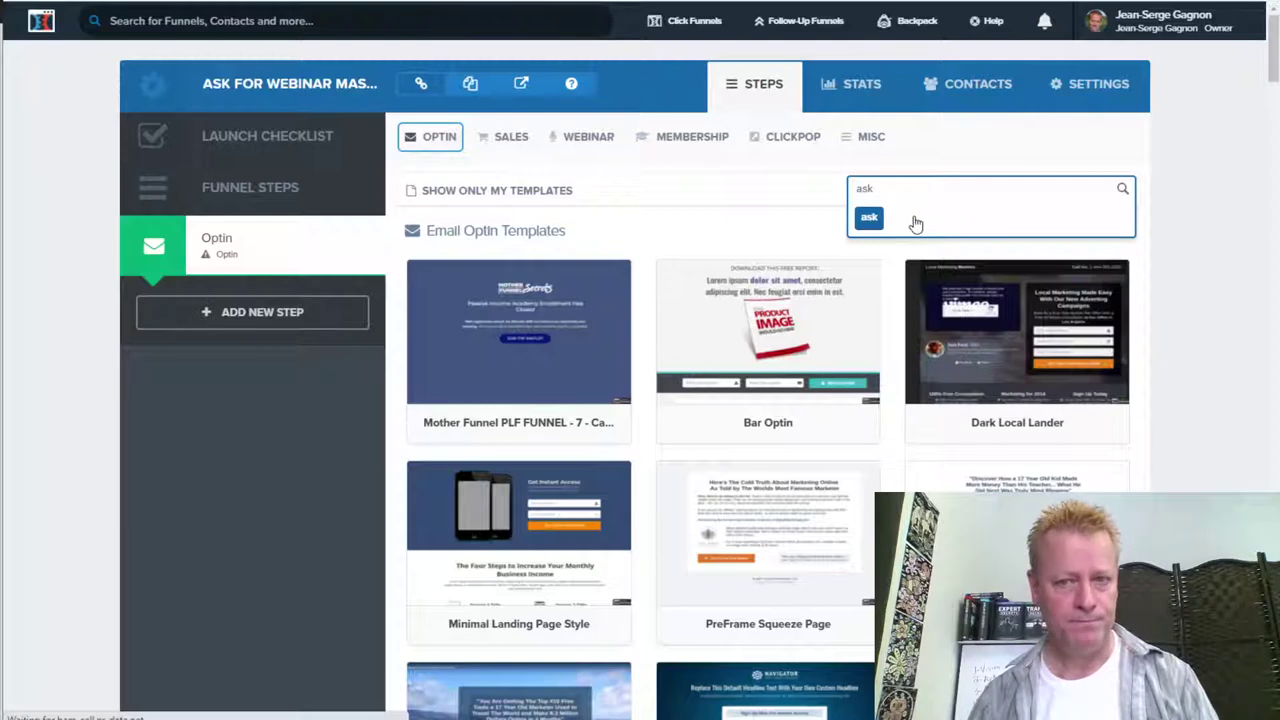
click(910, 220)
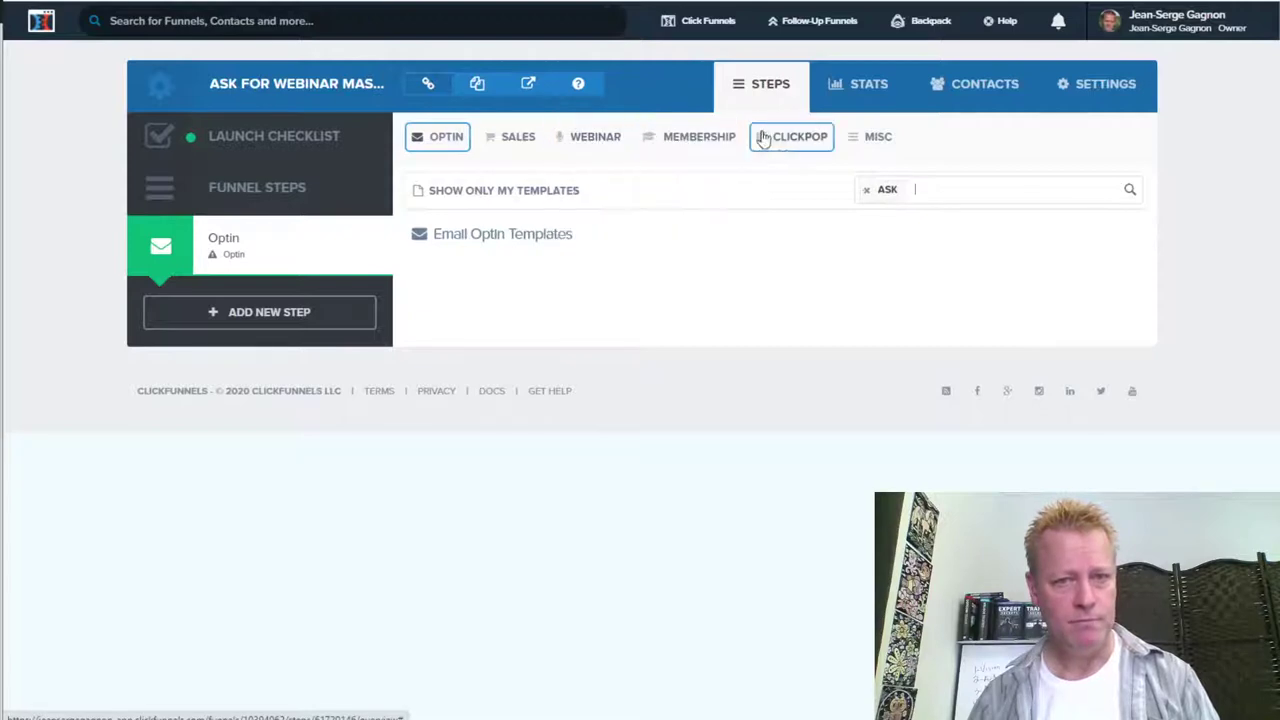
Step: Switch the template gallery to the SALES category
mouse_move(437, 140)
mouse_move(527, 148)
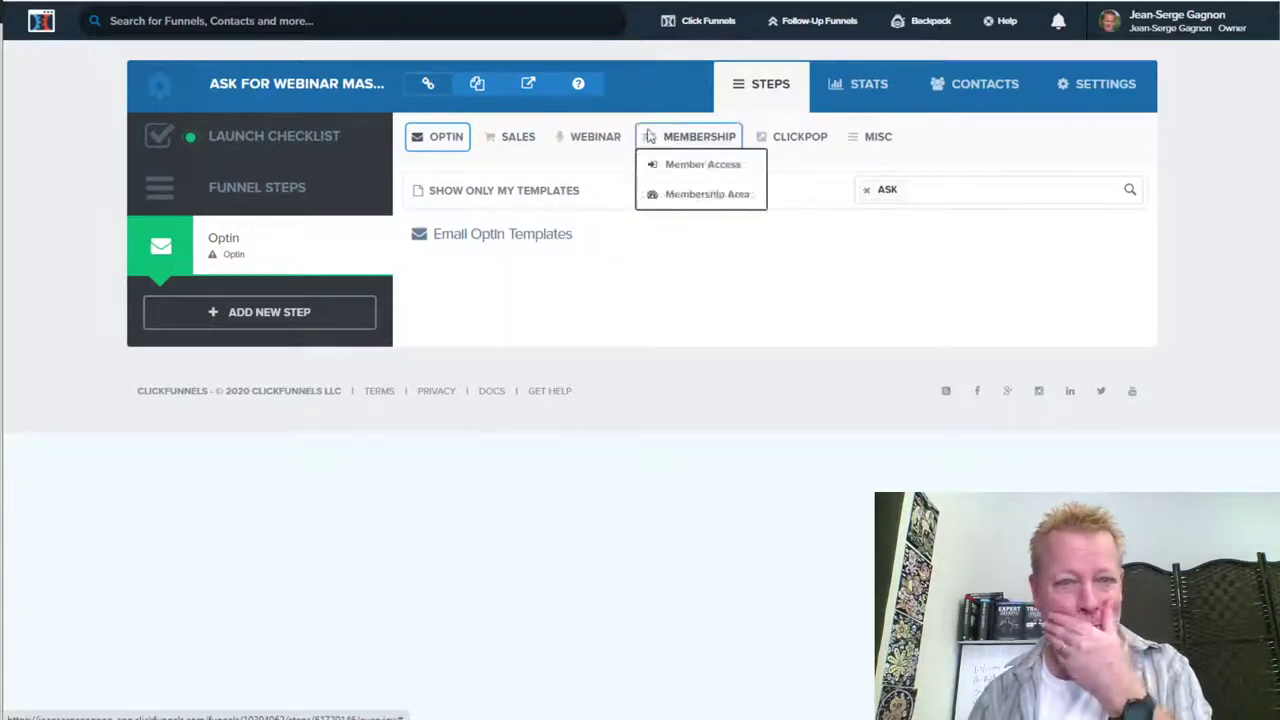
mouse_move(593, 137)
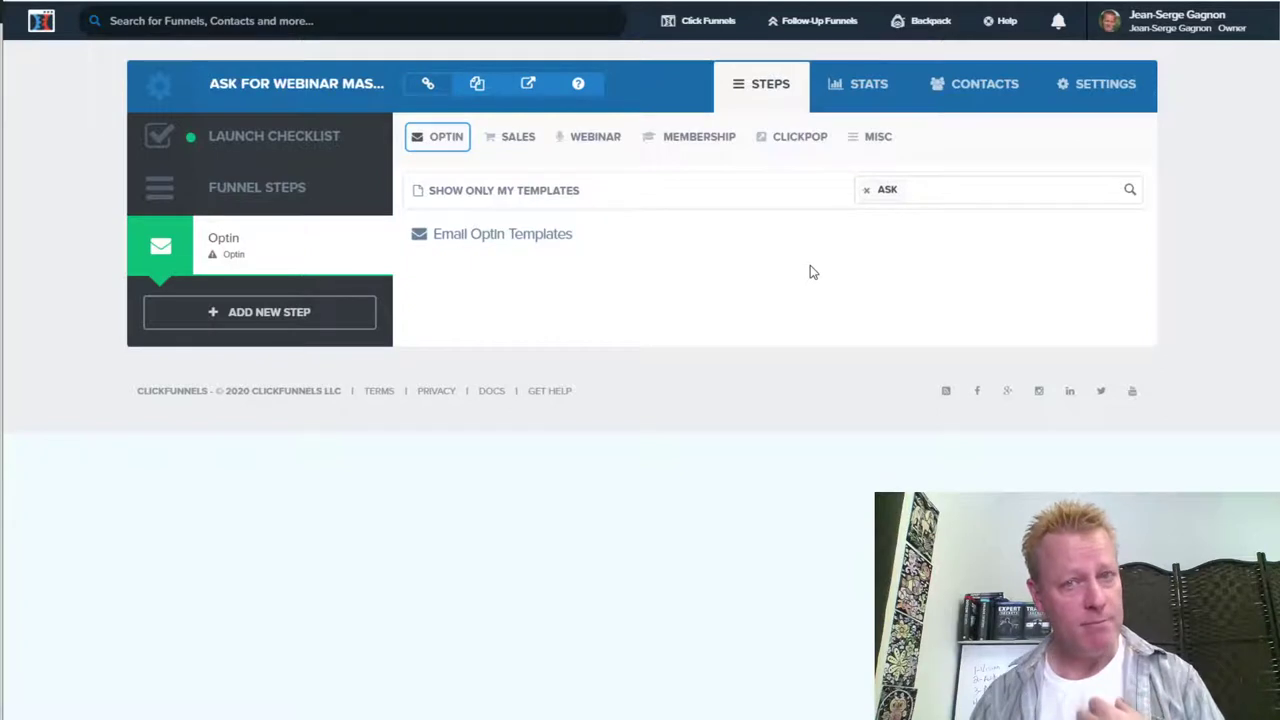
click(528, 137)
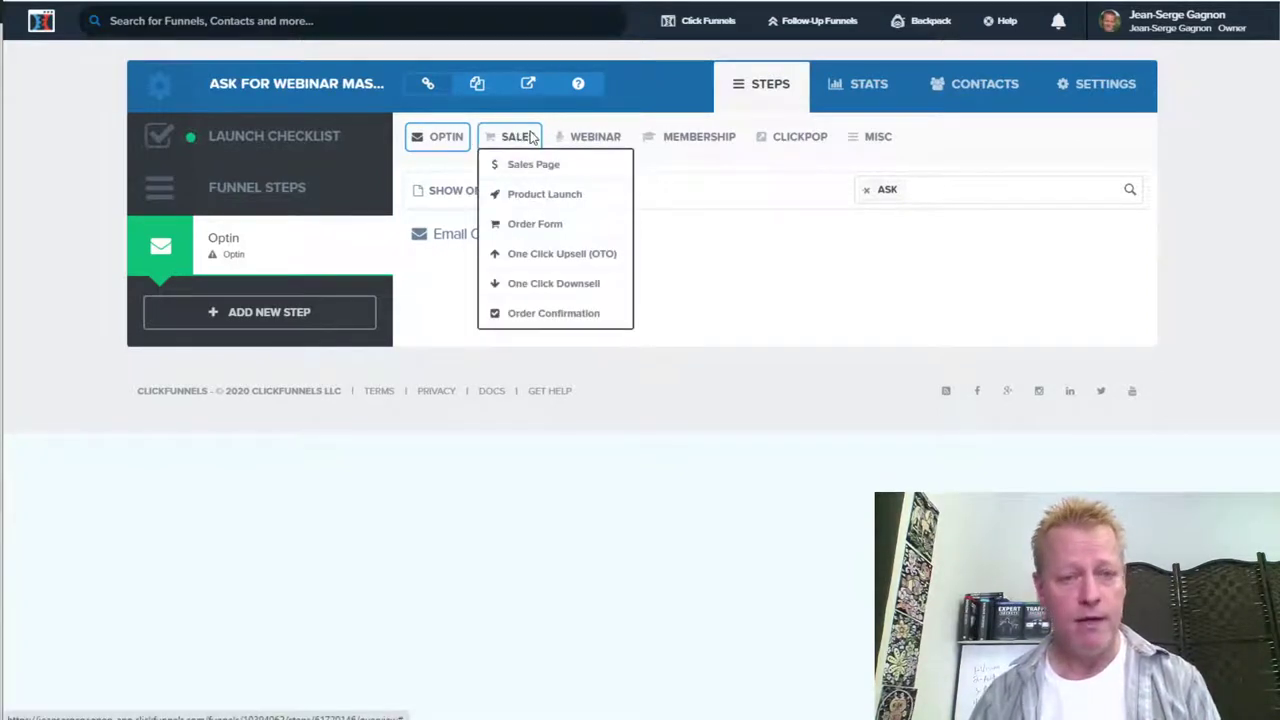
Step: Browse the MISC and CLICKPOP template categories
click(884, 137)
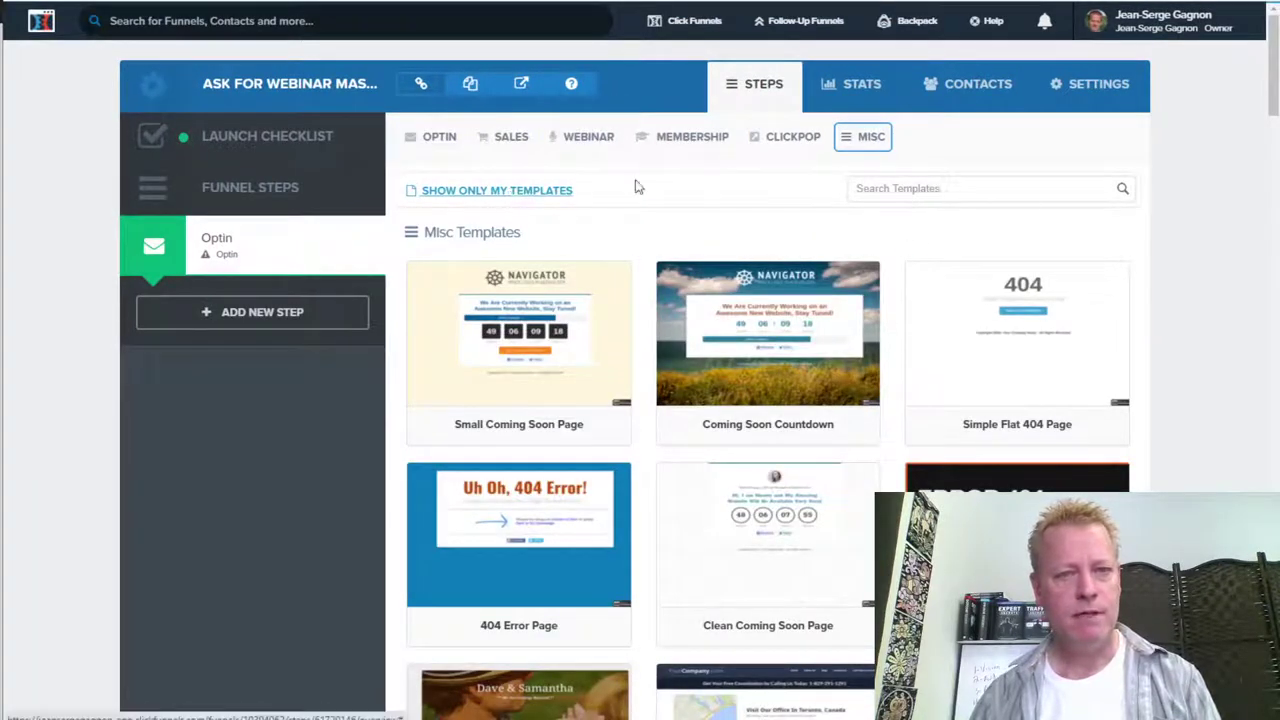
mouse_move(512, 144)
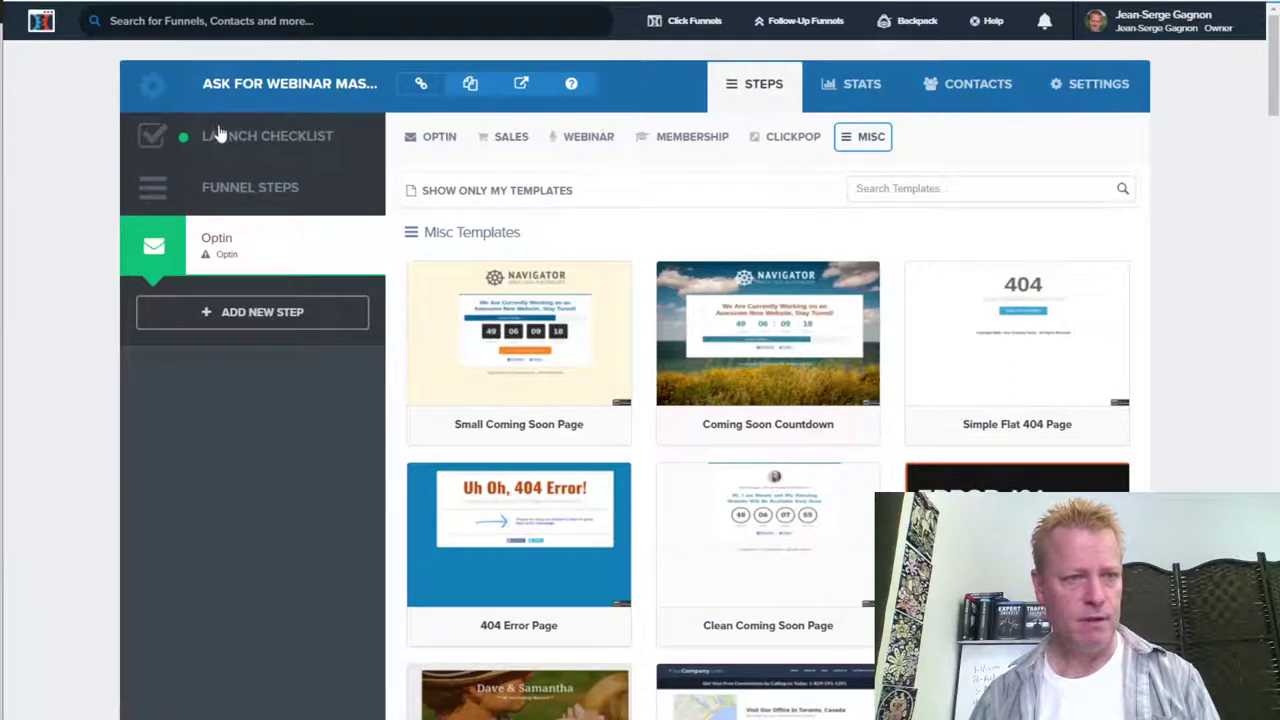
click(795, 140)
scroll(868, 553, down, 3)
scroll(868, 553, down, 5)
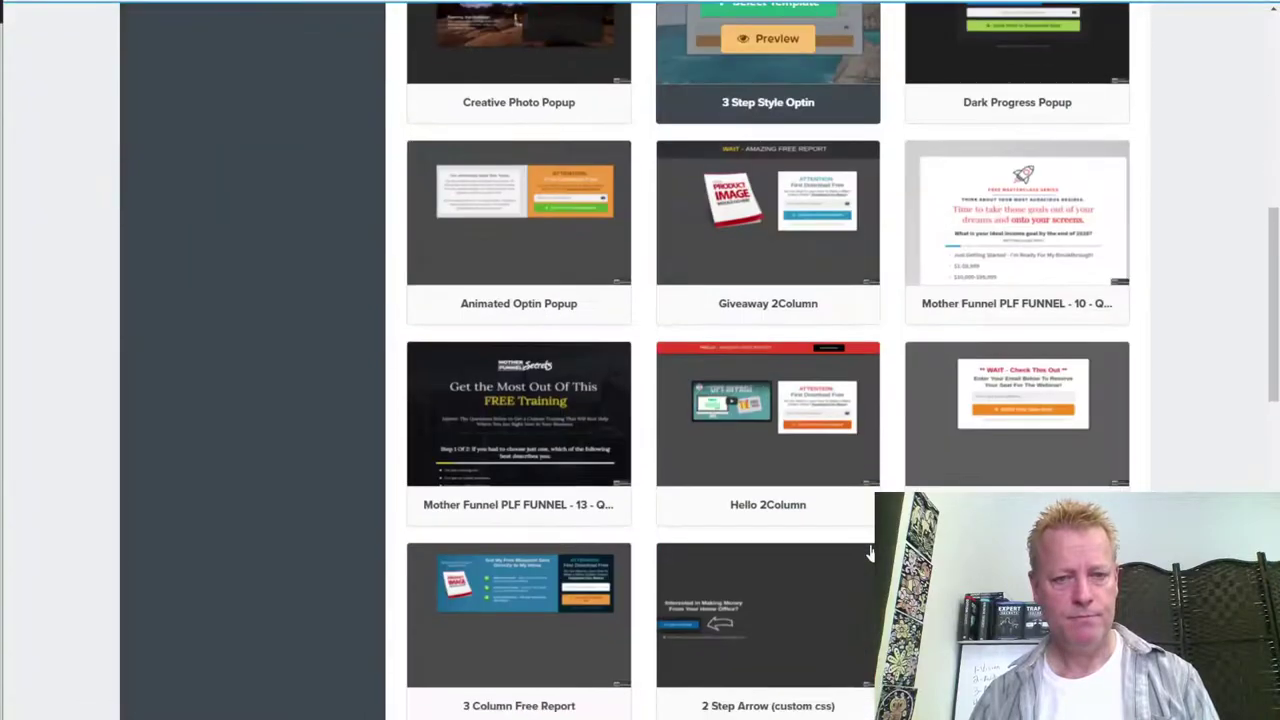
scroll(703, 152, up, 8)
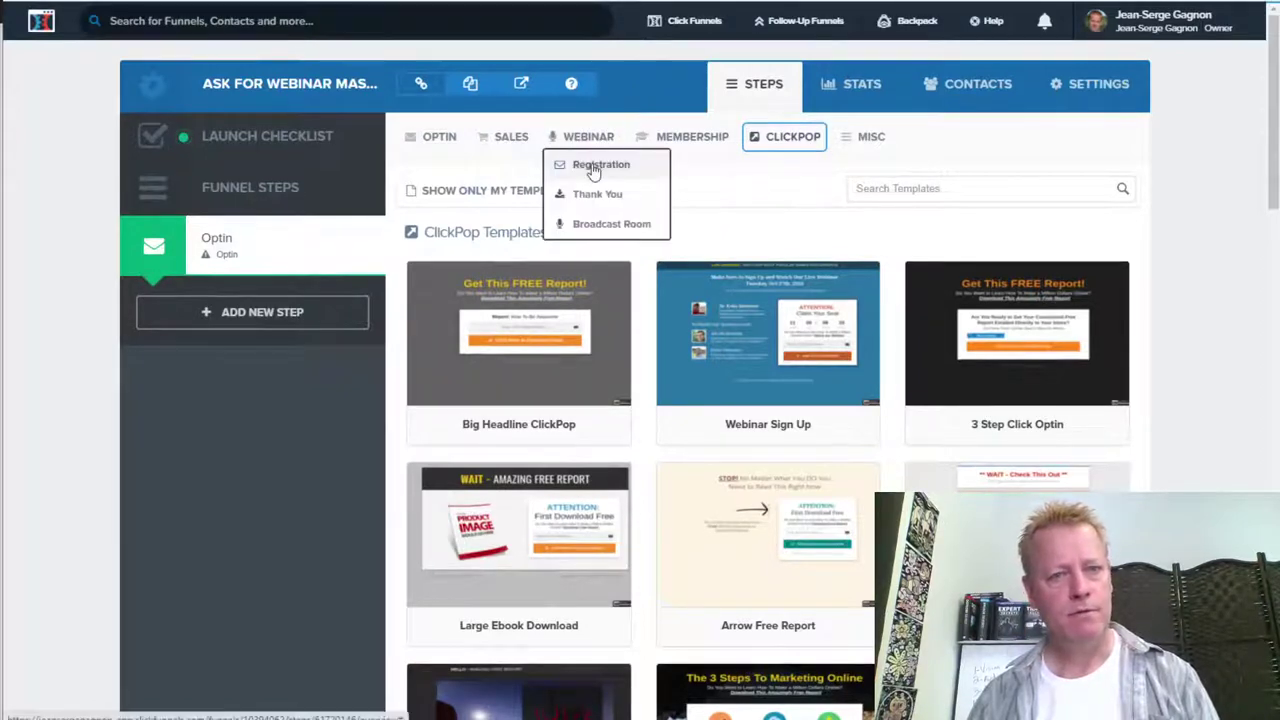
Step: Show the WEBINAR Registration, then Broadcast Room templates
click(598, 165)
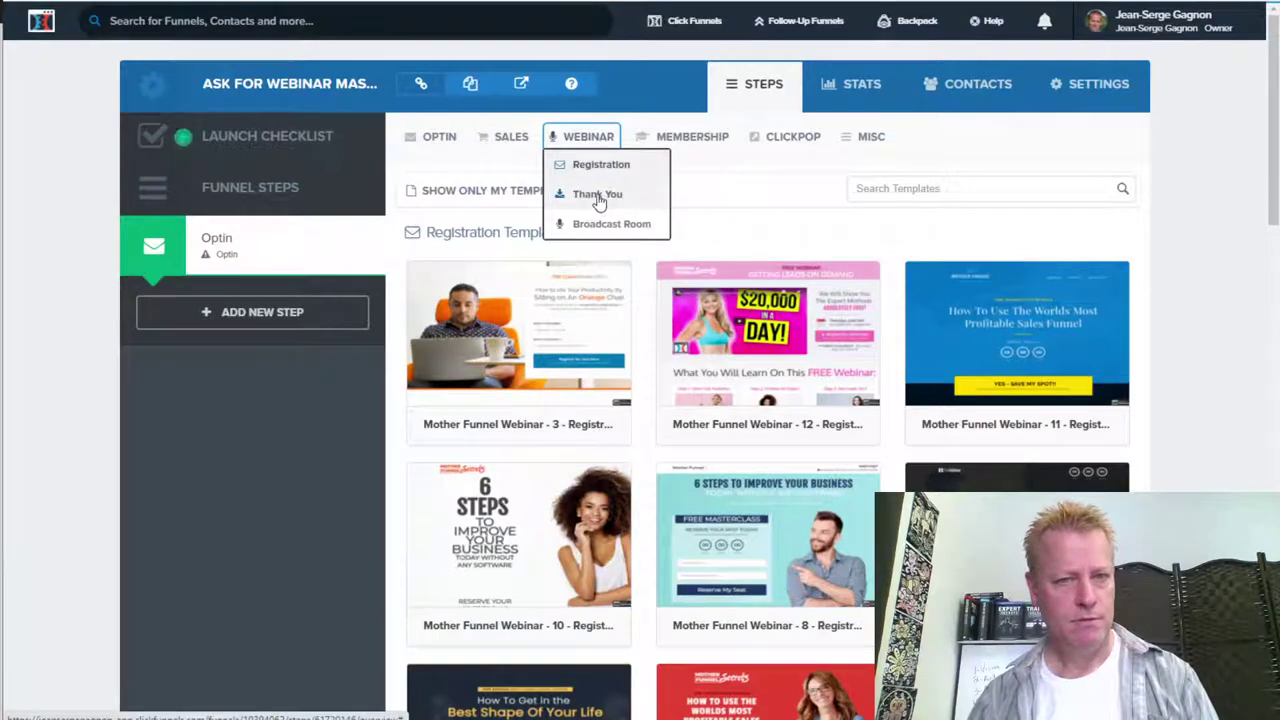
click(600, 226)
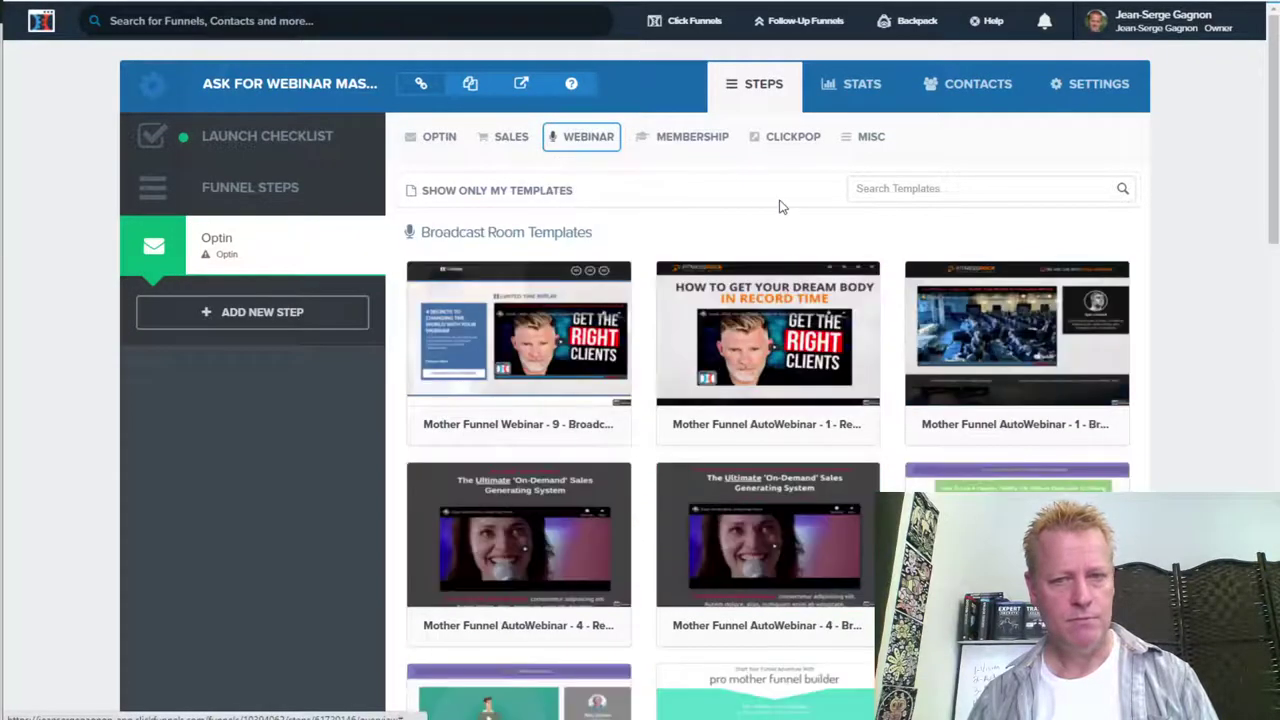
scroll(1025, 415, down, 3)
scroll(1025, 430, up, 3)
mouse_move(668, 140)
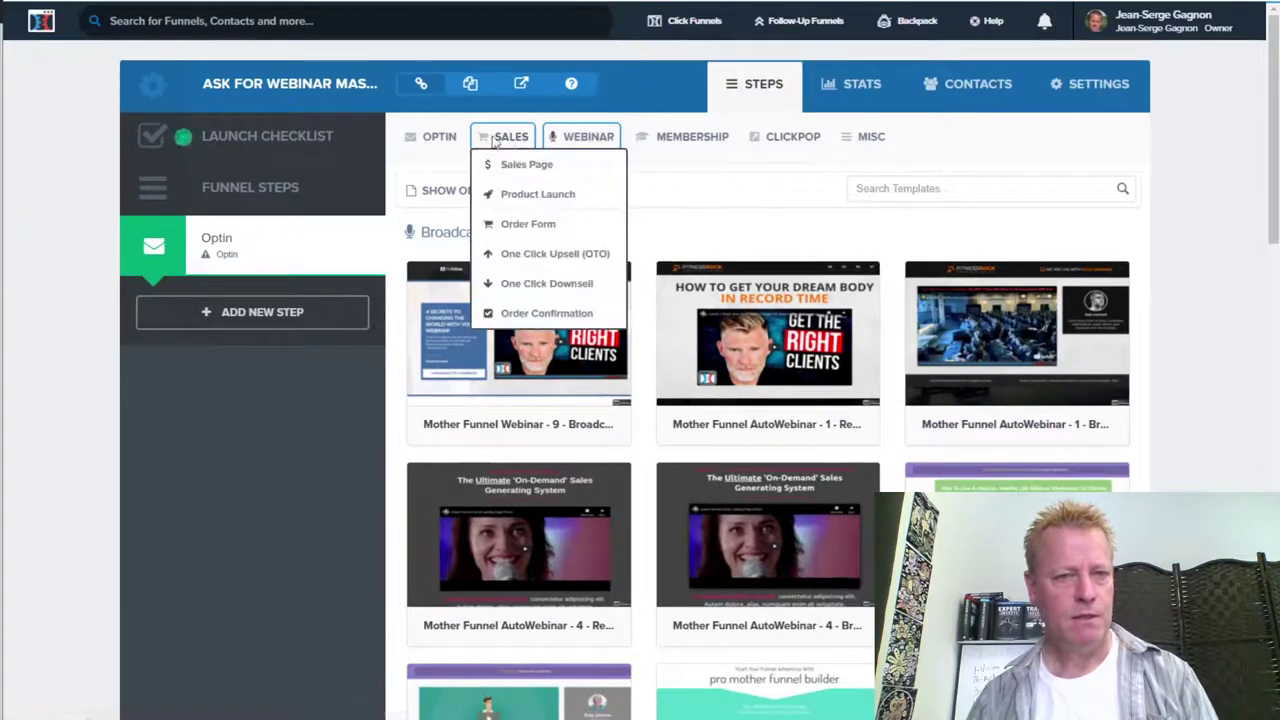
Step: List the OPTIN Email Optin templates and preview Video BG Squeeze
mouse_move(478, 168)
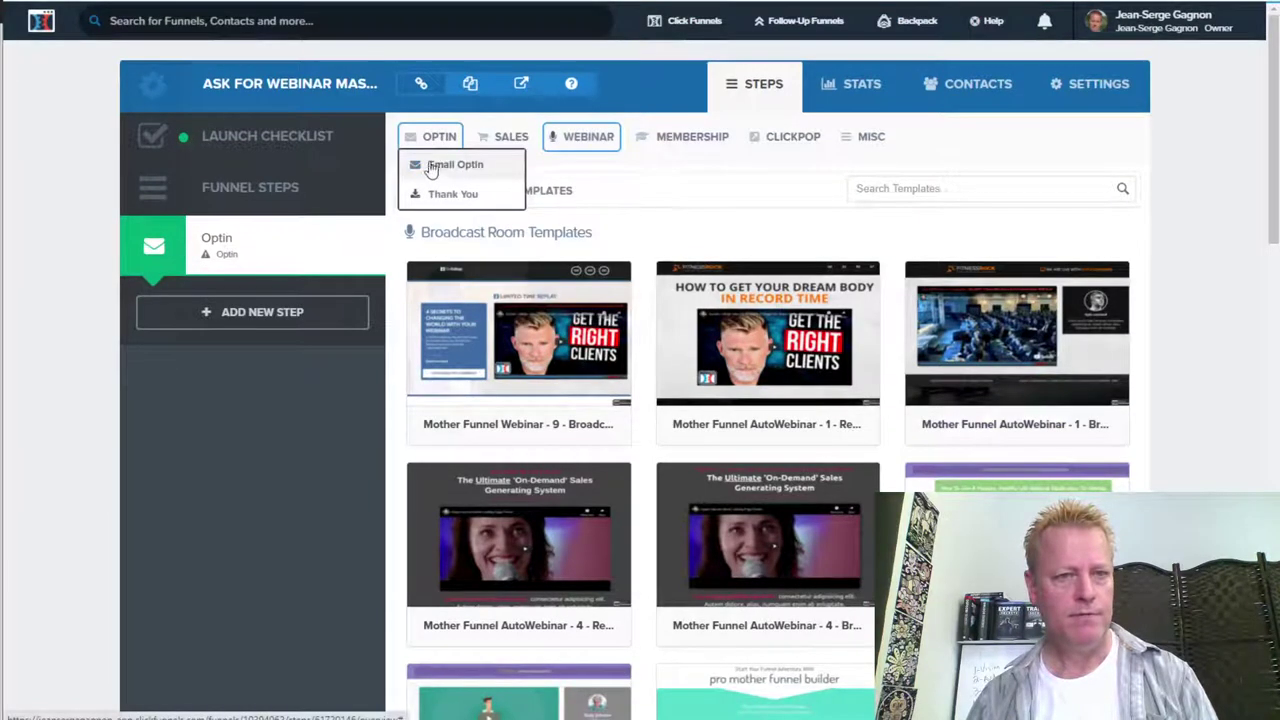
click(443, 166)
mouse_move(955, 434)
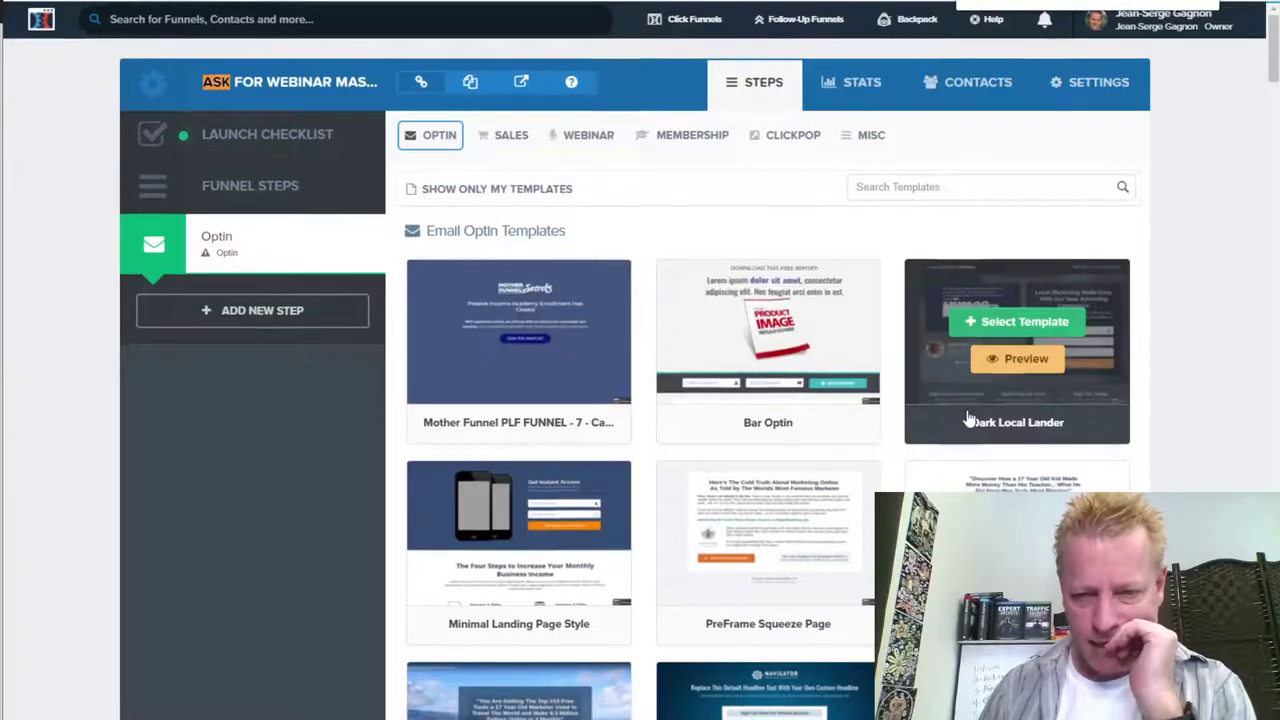
scroll(870, 422, down, 2)
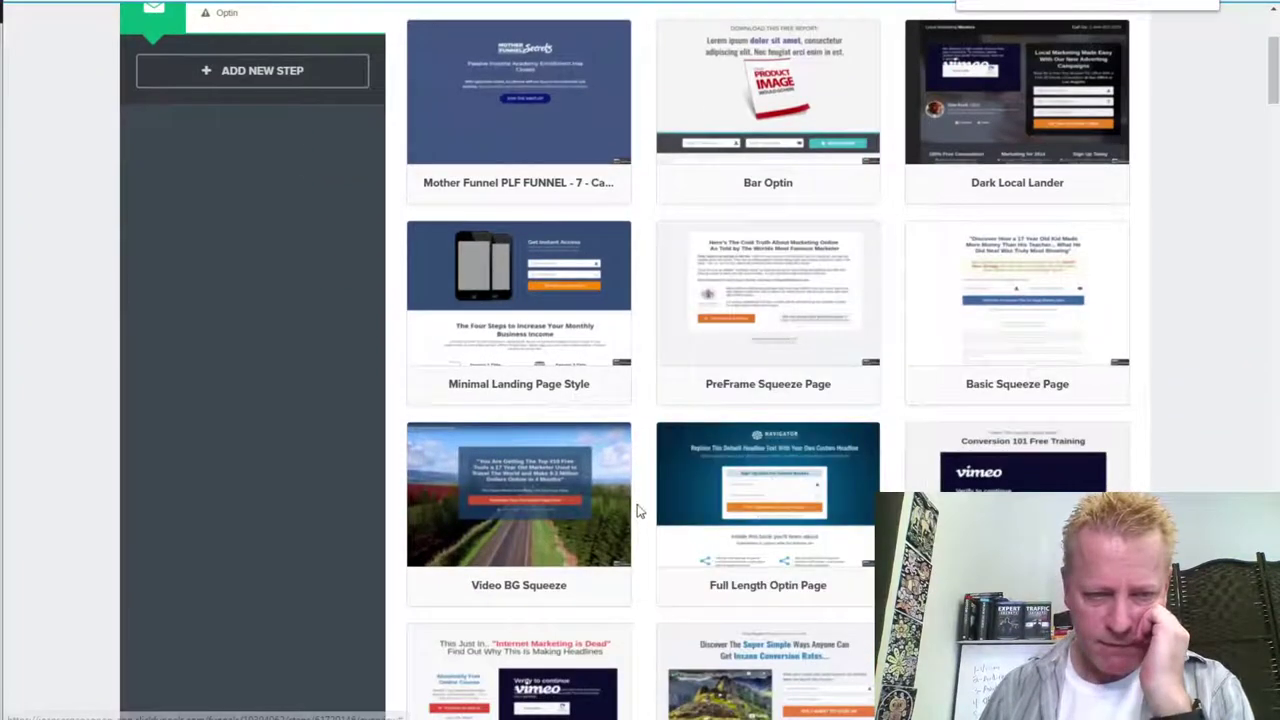
click(528, 522)
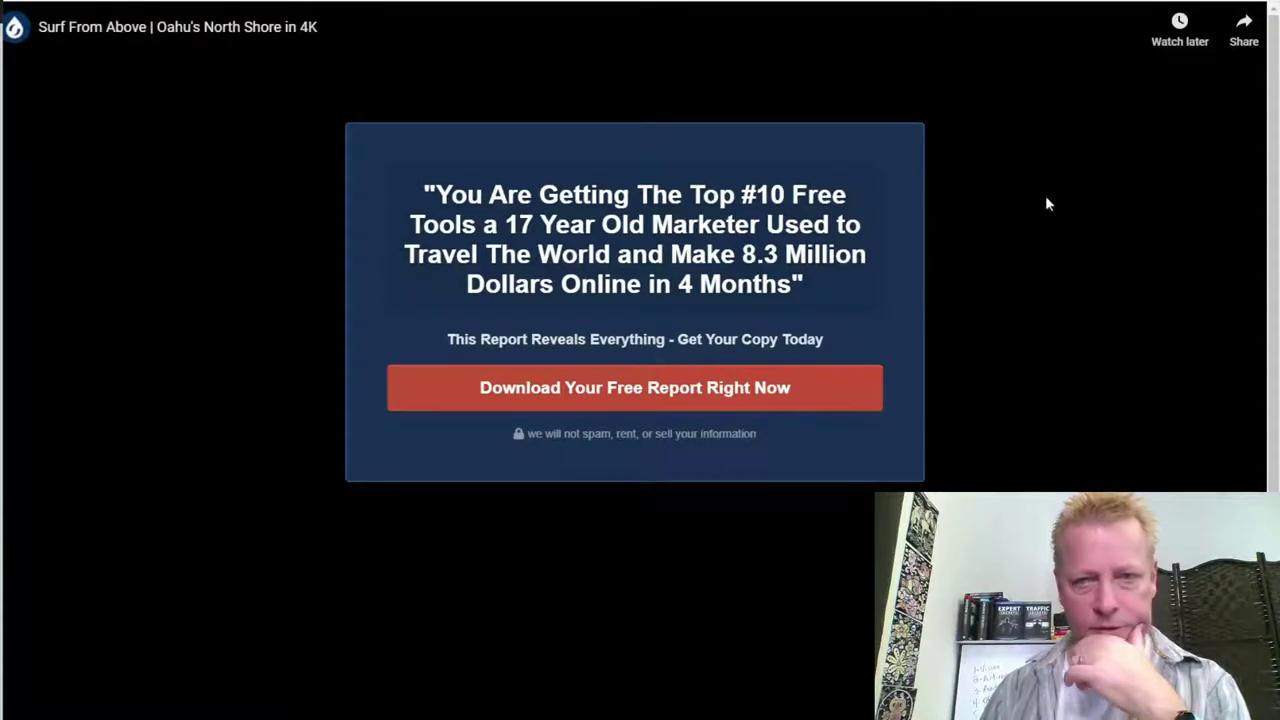
Step: Trigger the Download sign-up popup in the preview, then dismiss it
click(869, 403)
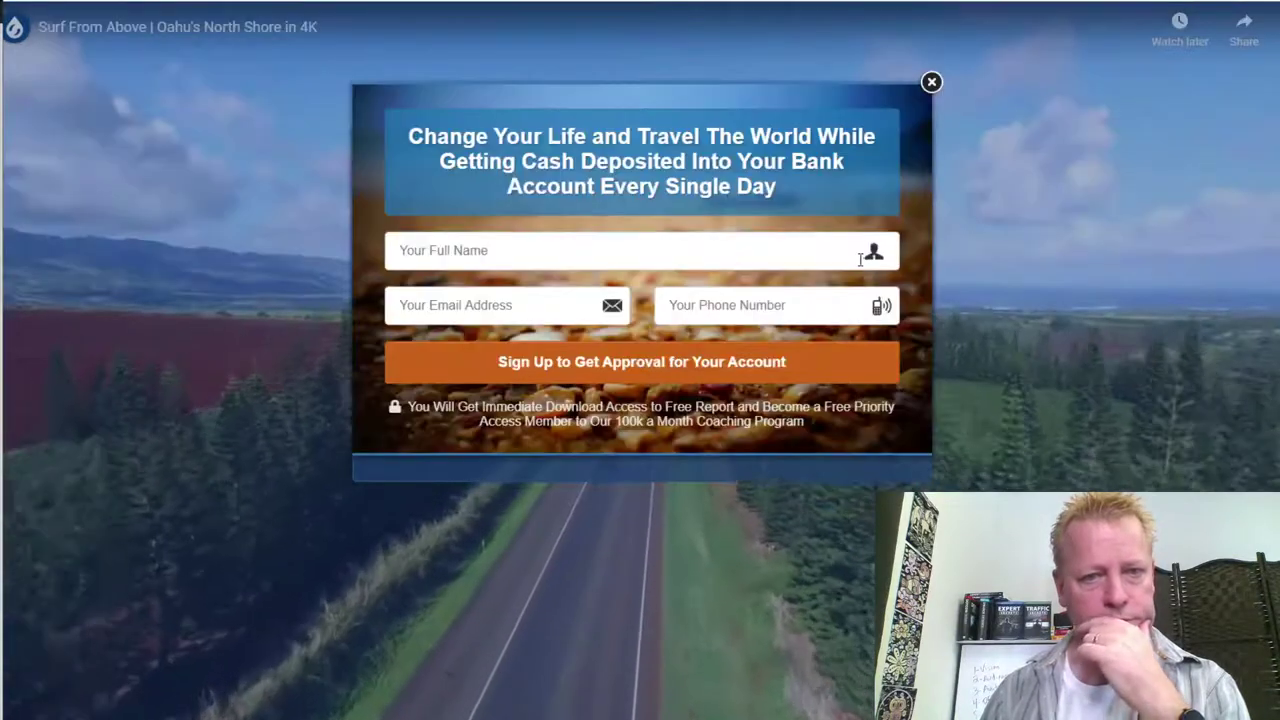
click(930, 82)
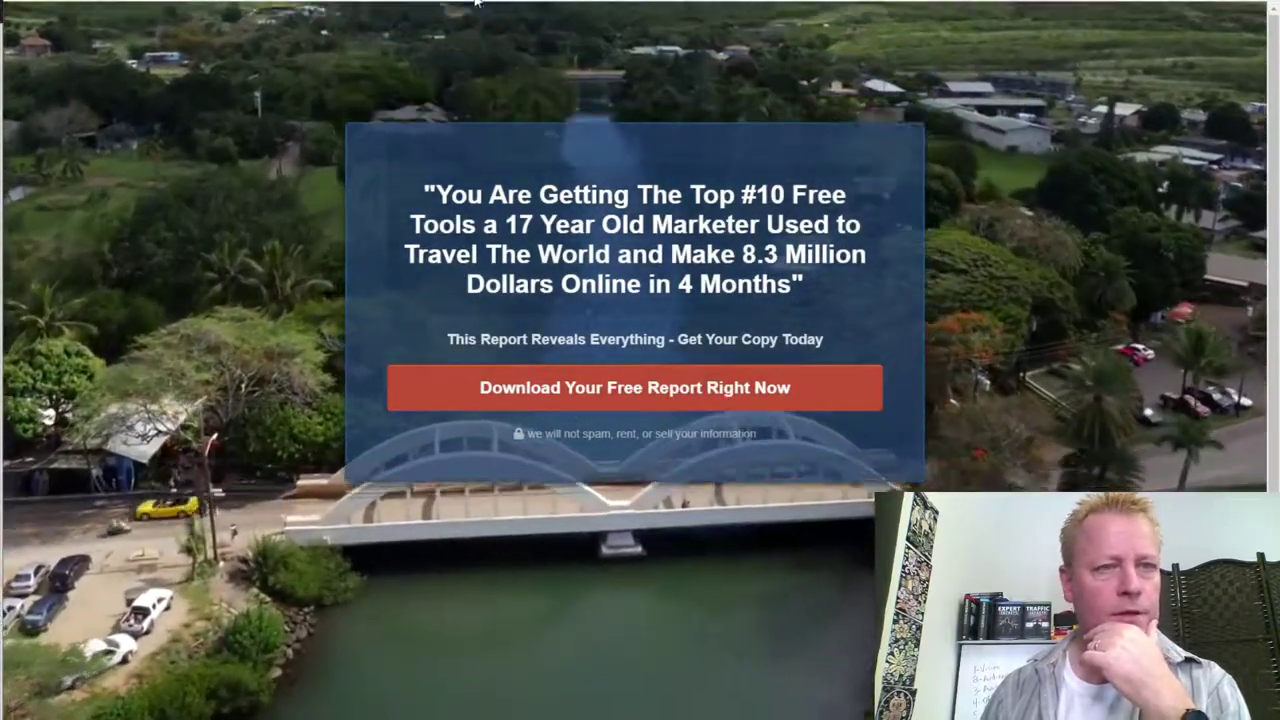
key(Escape)
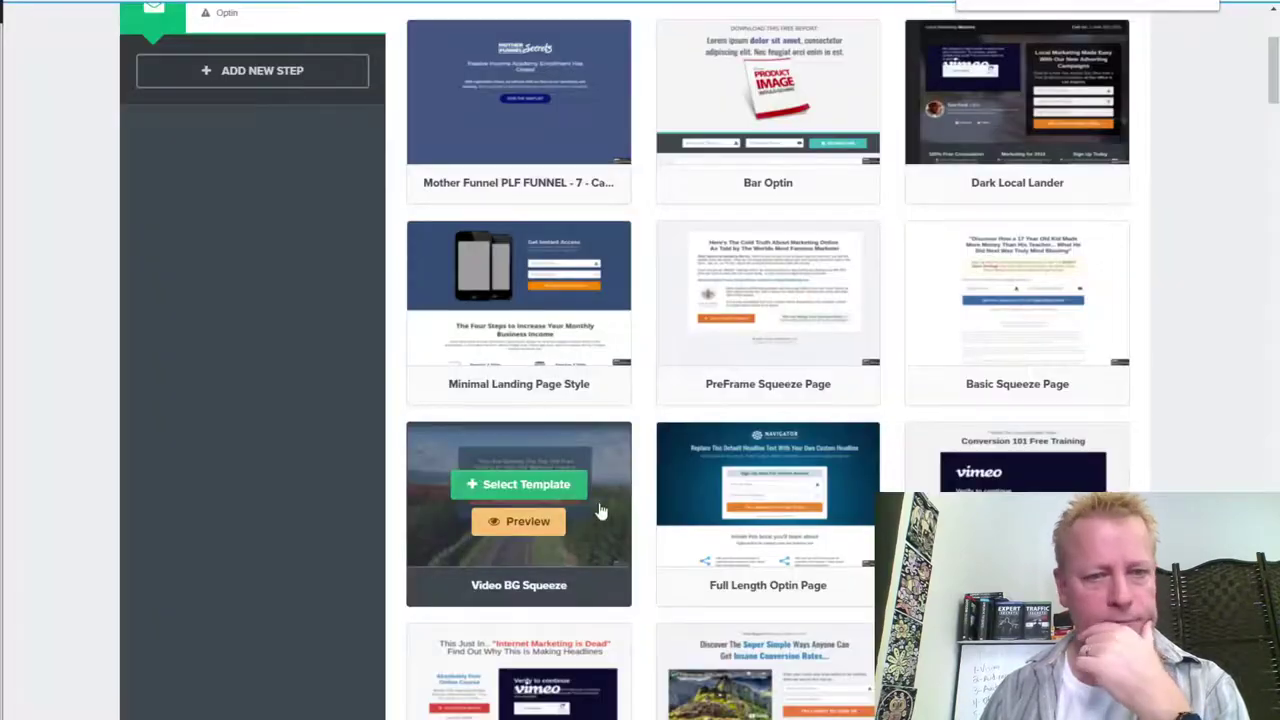
scroll(768, 360, down, 3)
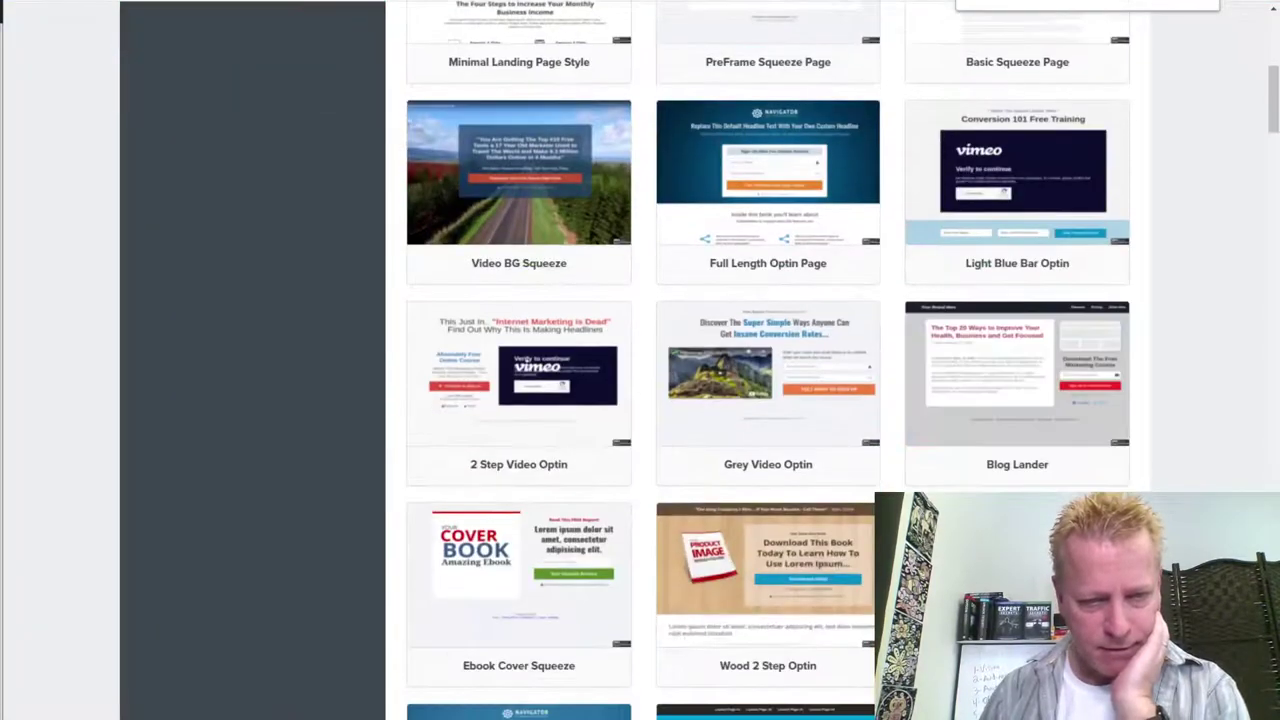
scroll(768, 360, down, 3)
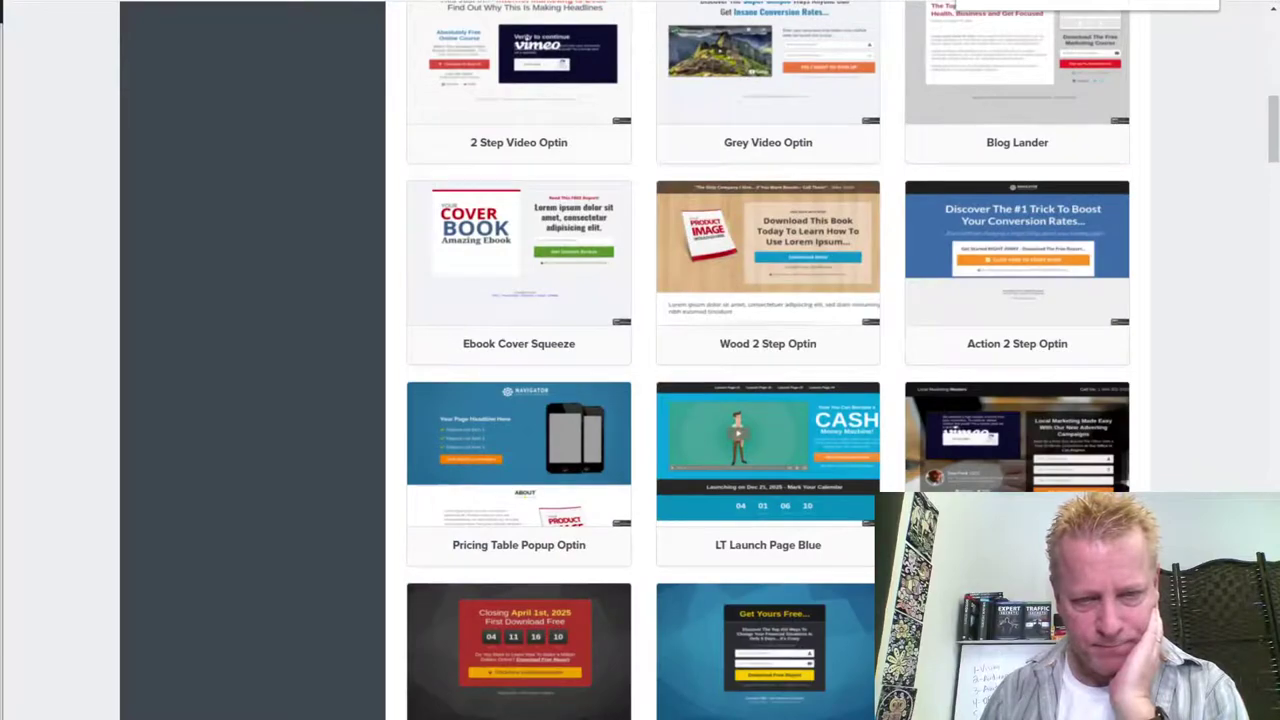
scroll(768, 360, down, 5)
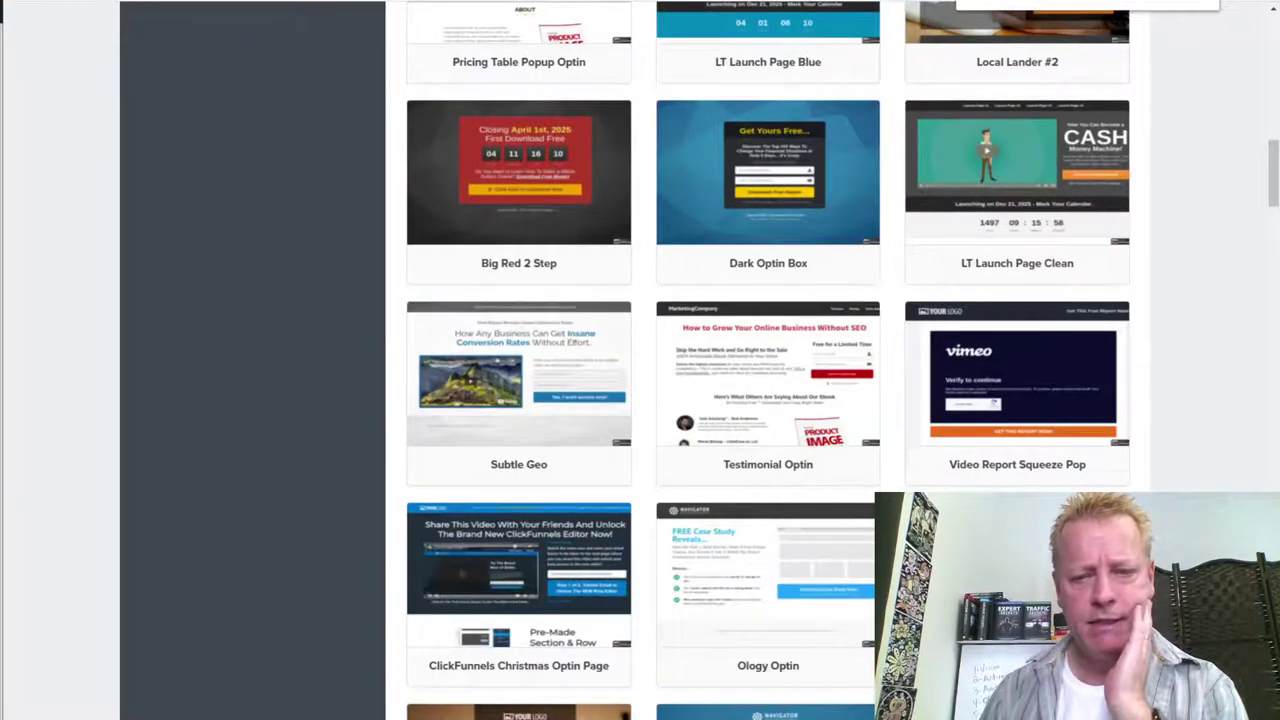
scroll(1164, 445, down, 3)
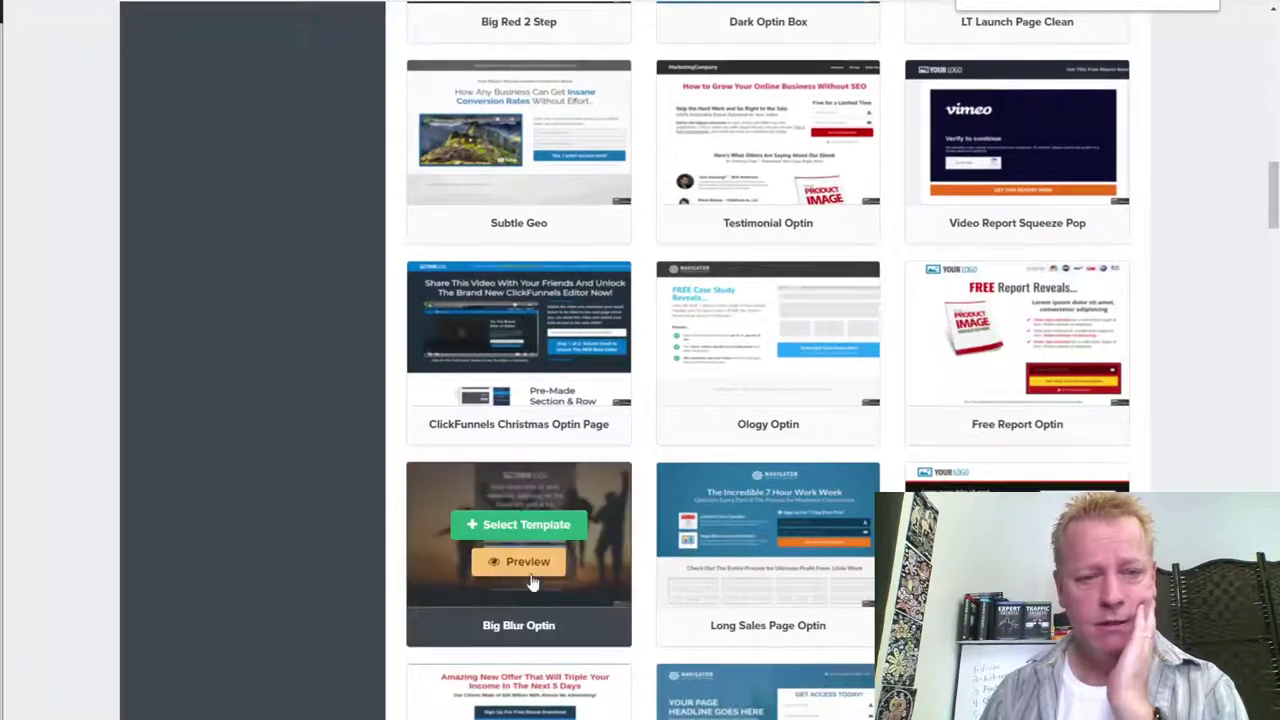
click(518, 560)
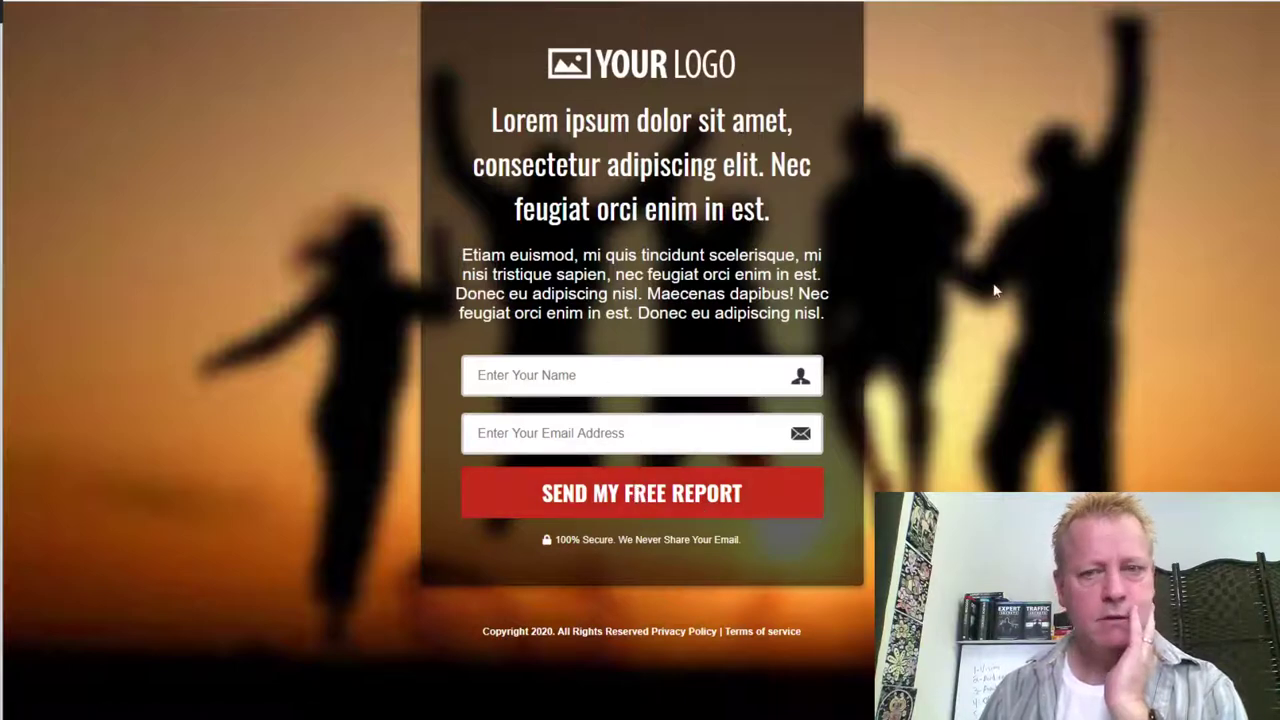
key(ctrl+w)
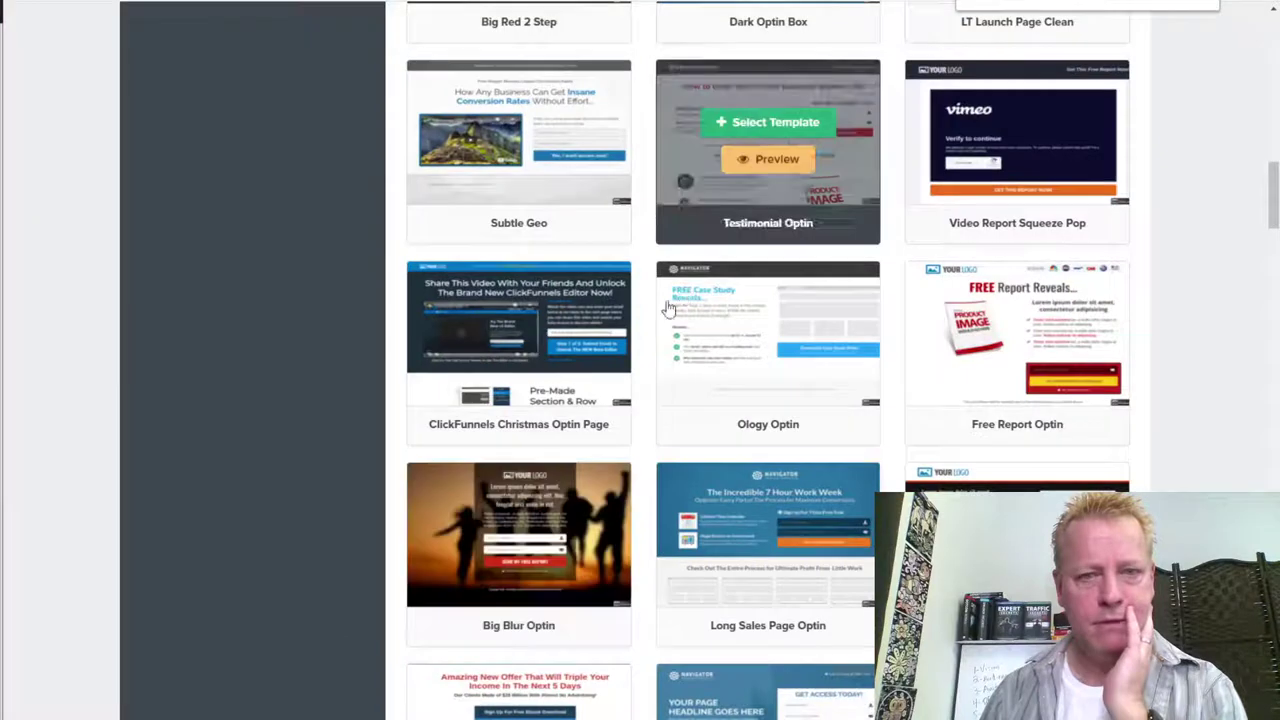
Step: Apply the Big Blur Optin template to the Optin step and open it for editing
click(528, 532)
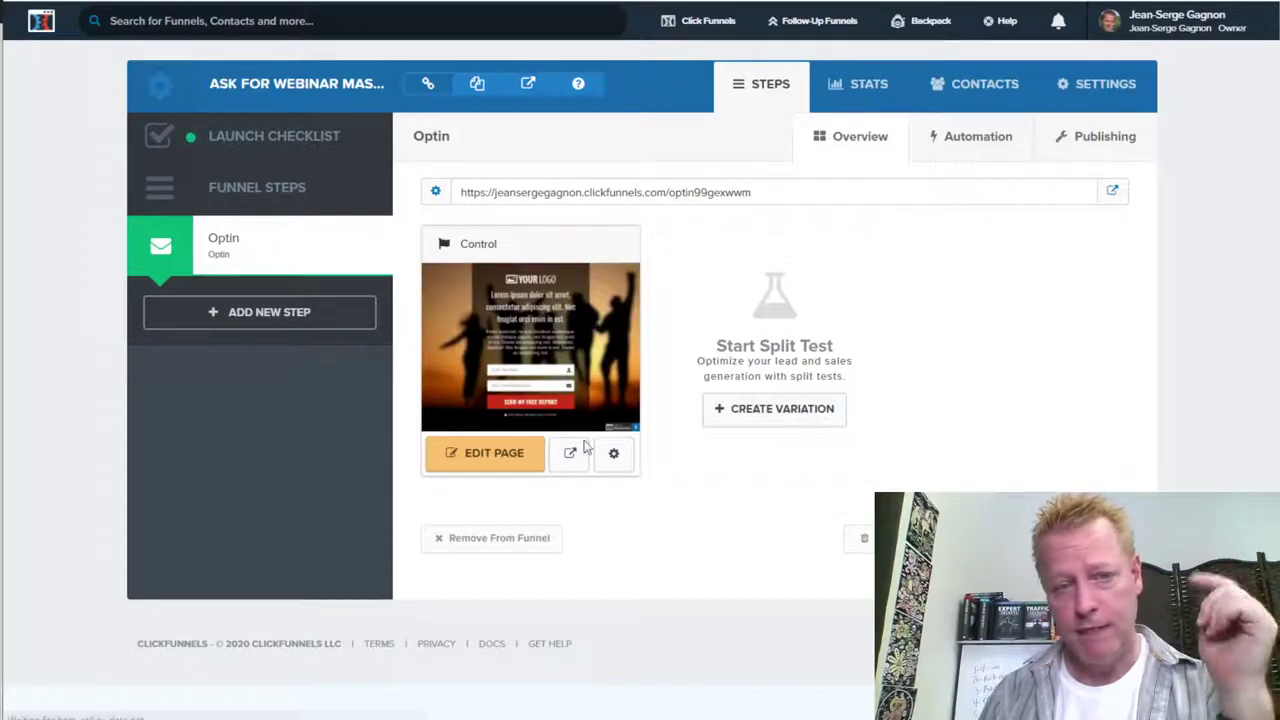
click(537, 456)
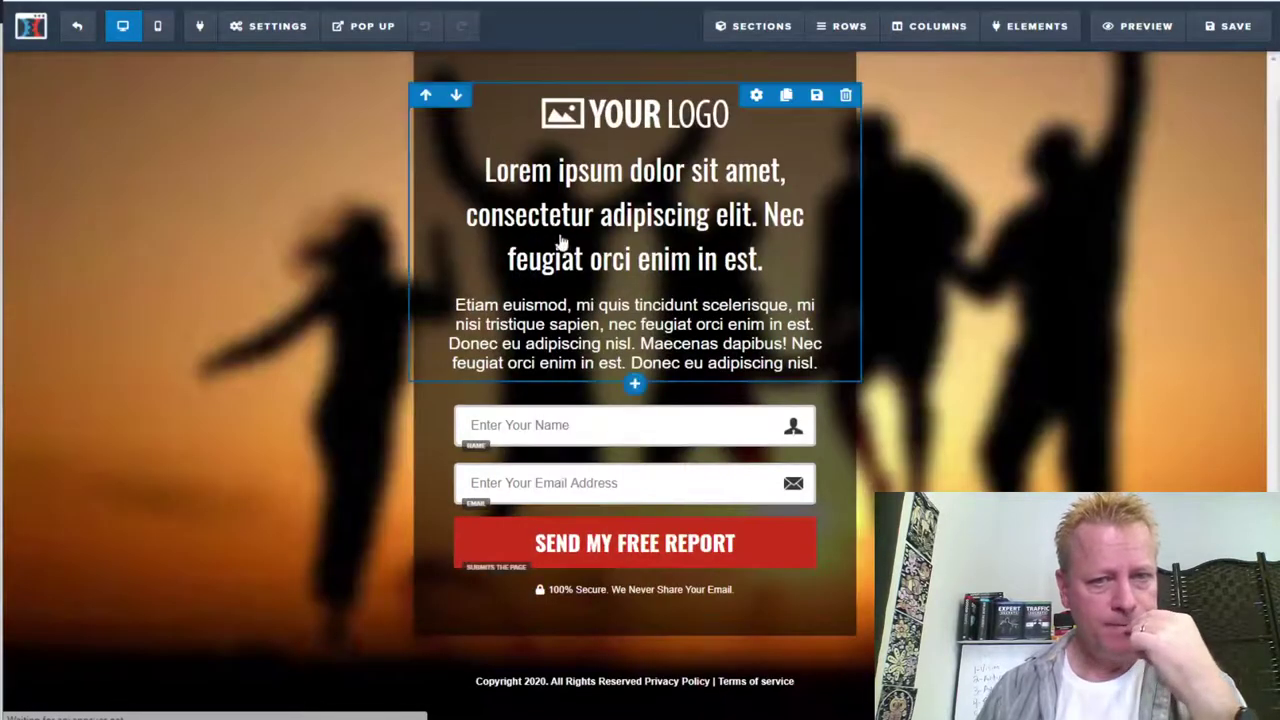
Step: Replace the Lorem ipsum headline with 'What is your number one'
click(587, 215)
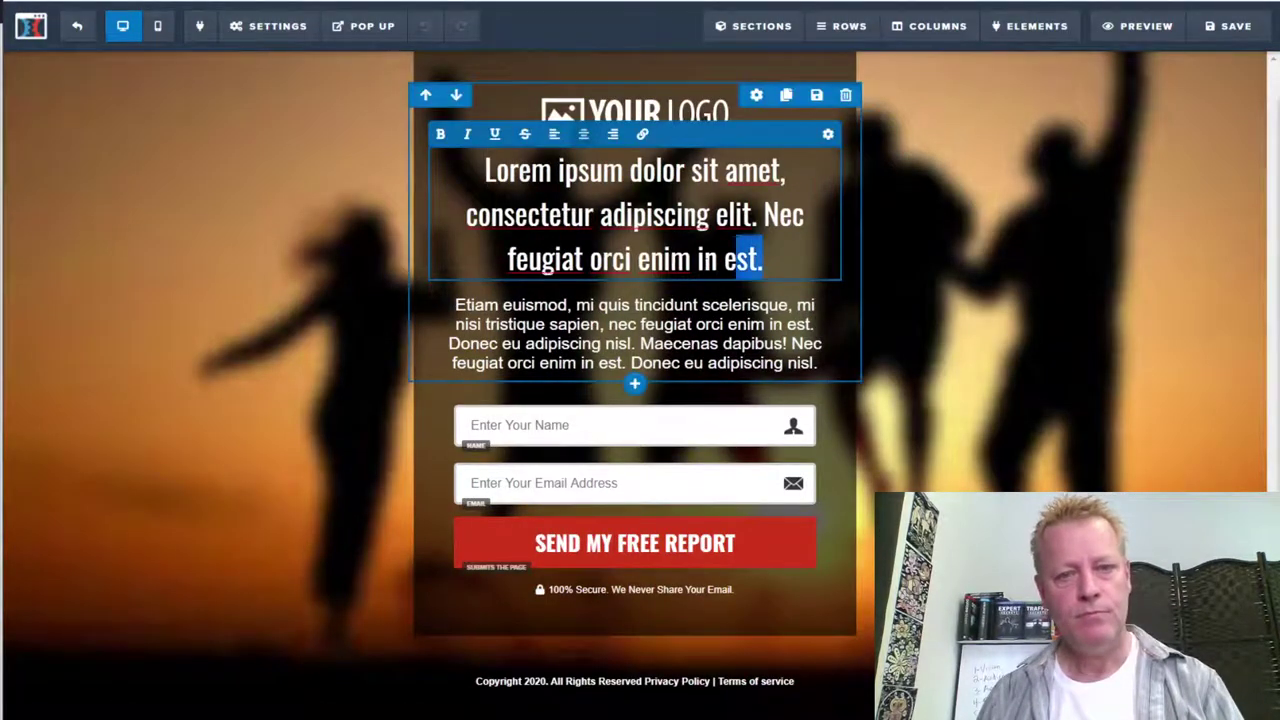
key(ctrl+a)
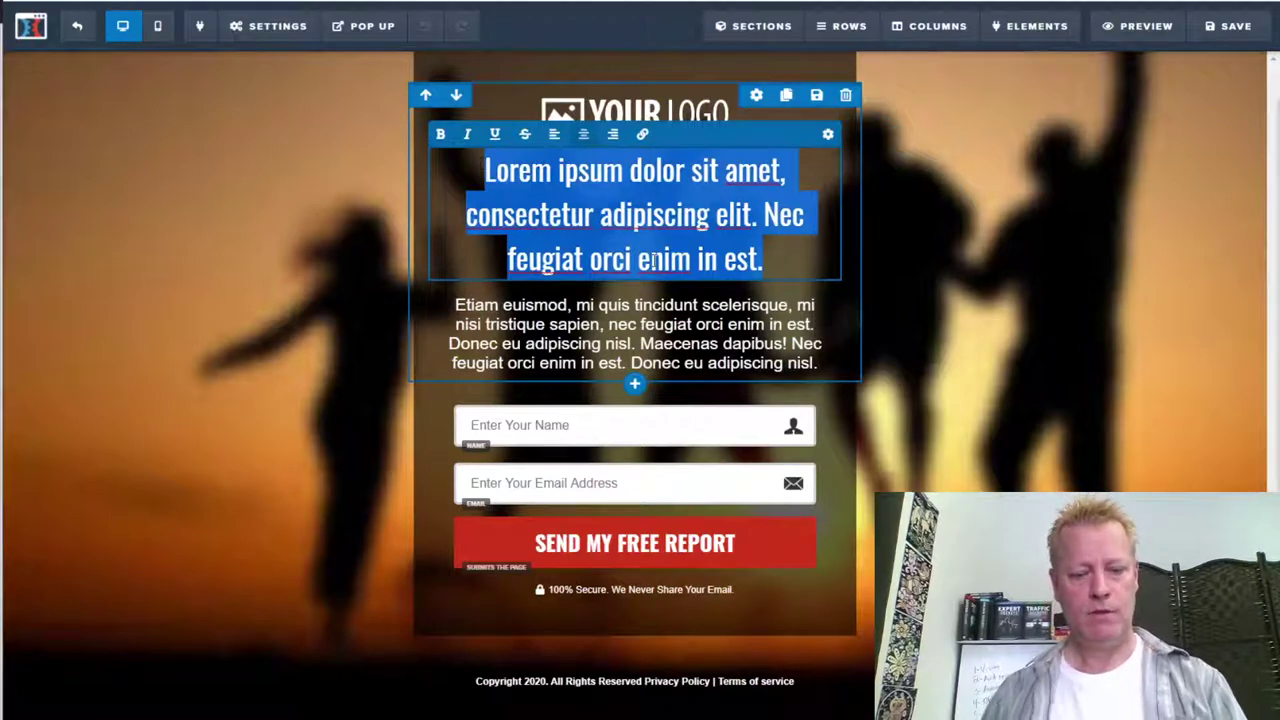
text(What )
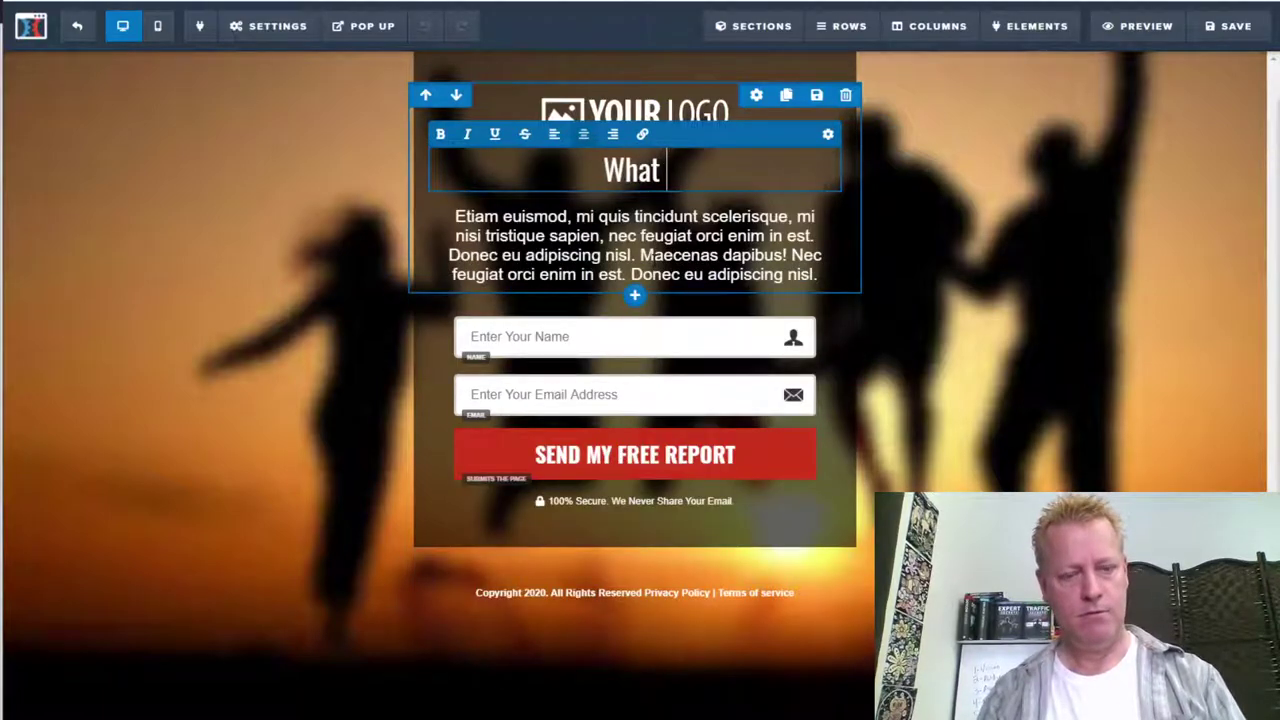
text(is your)
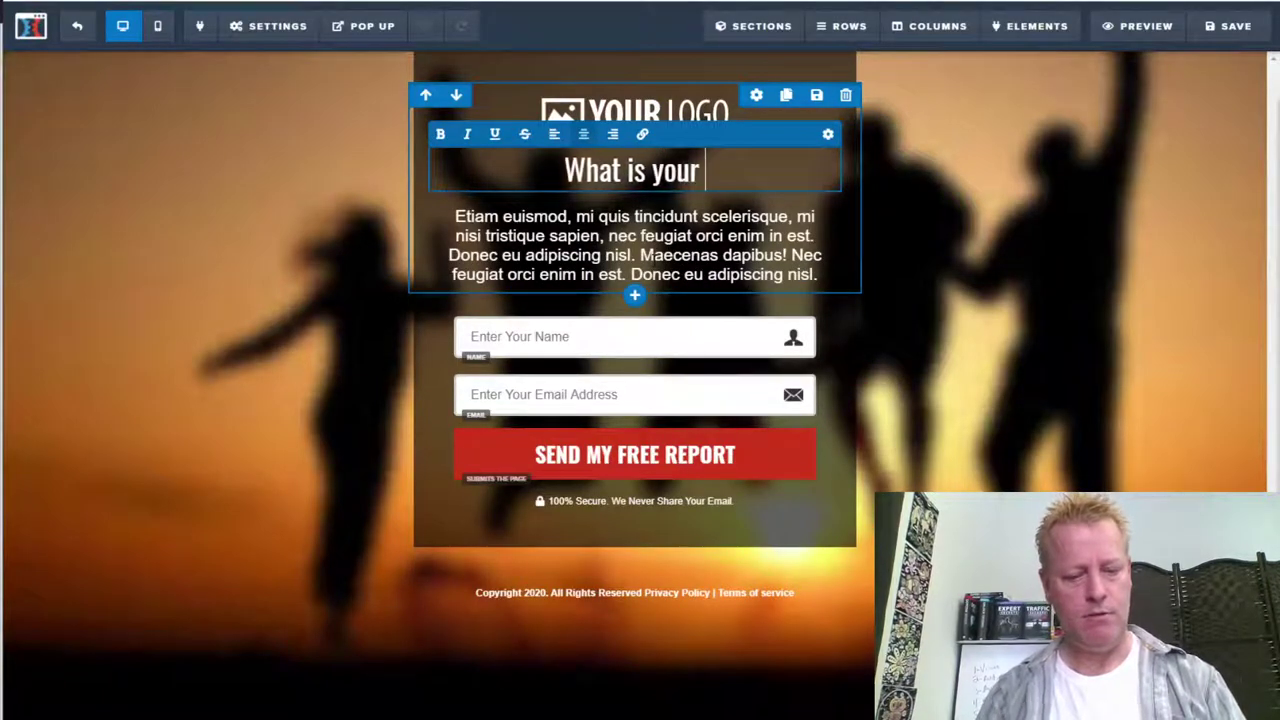
text( number one)
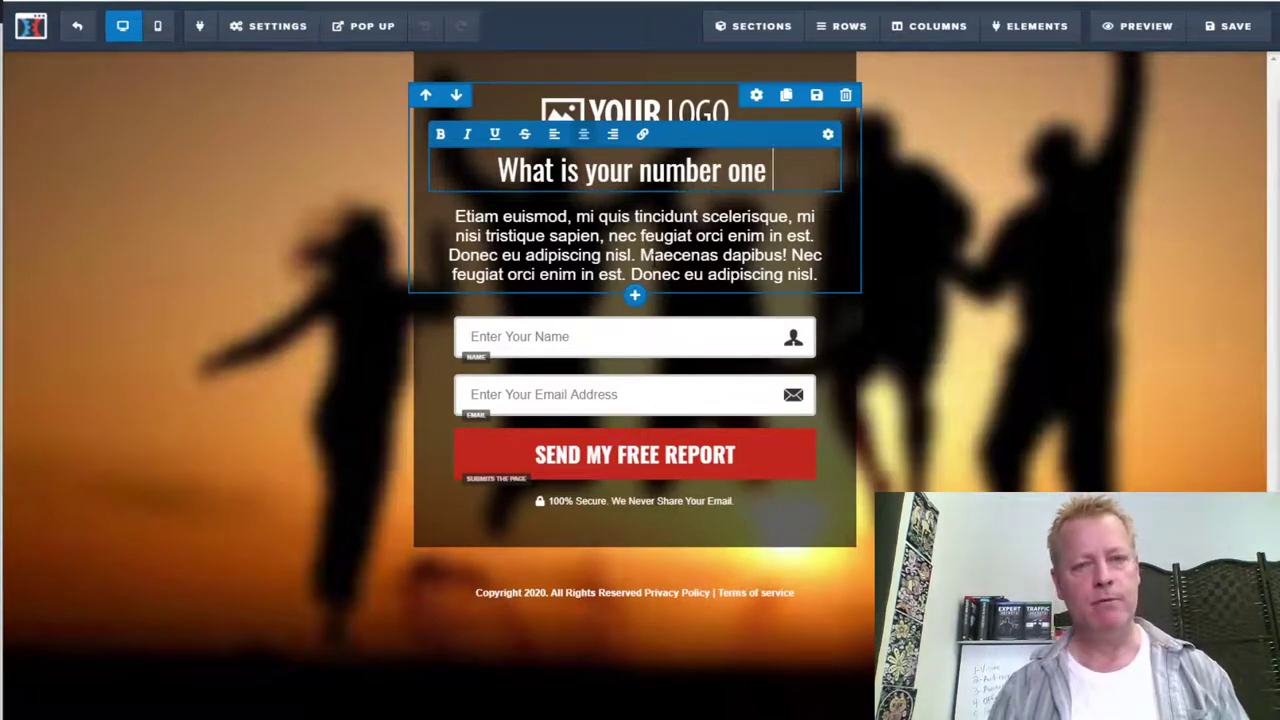
Step: Finish the headline with 'question about hosting a webinar?' and select it
text(question)
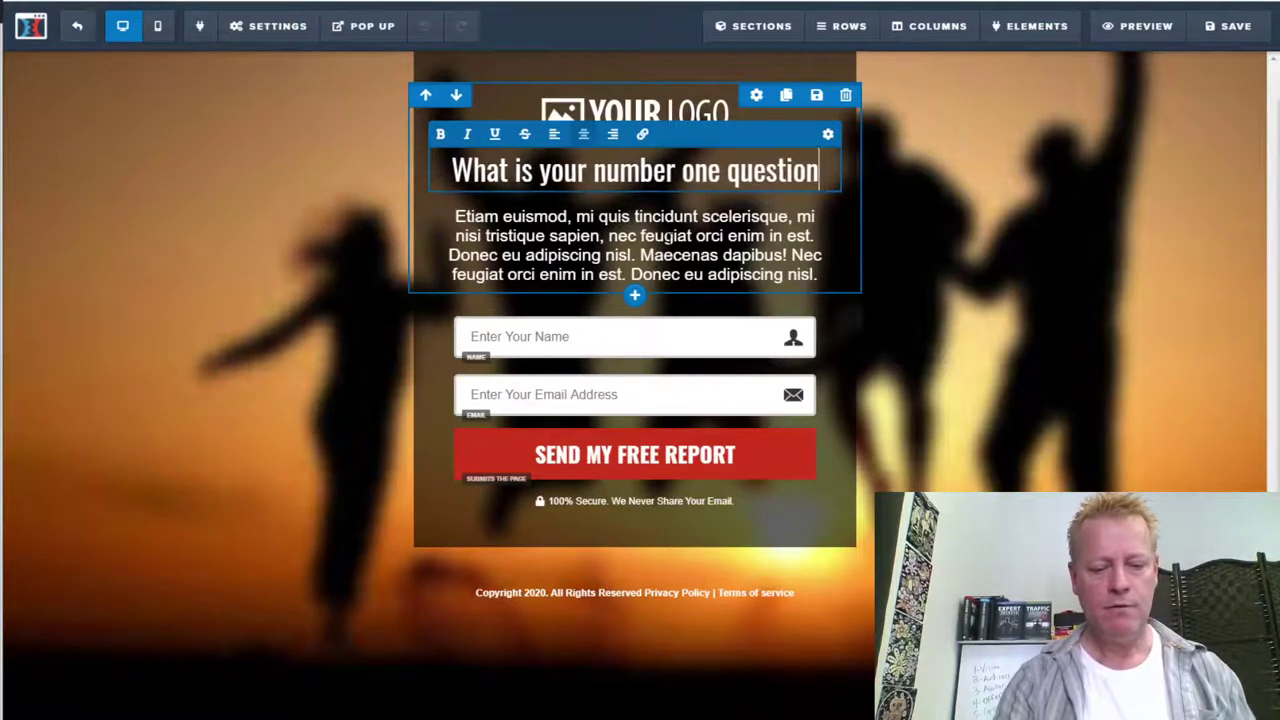
text( about hosting a webinar?)
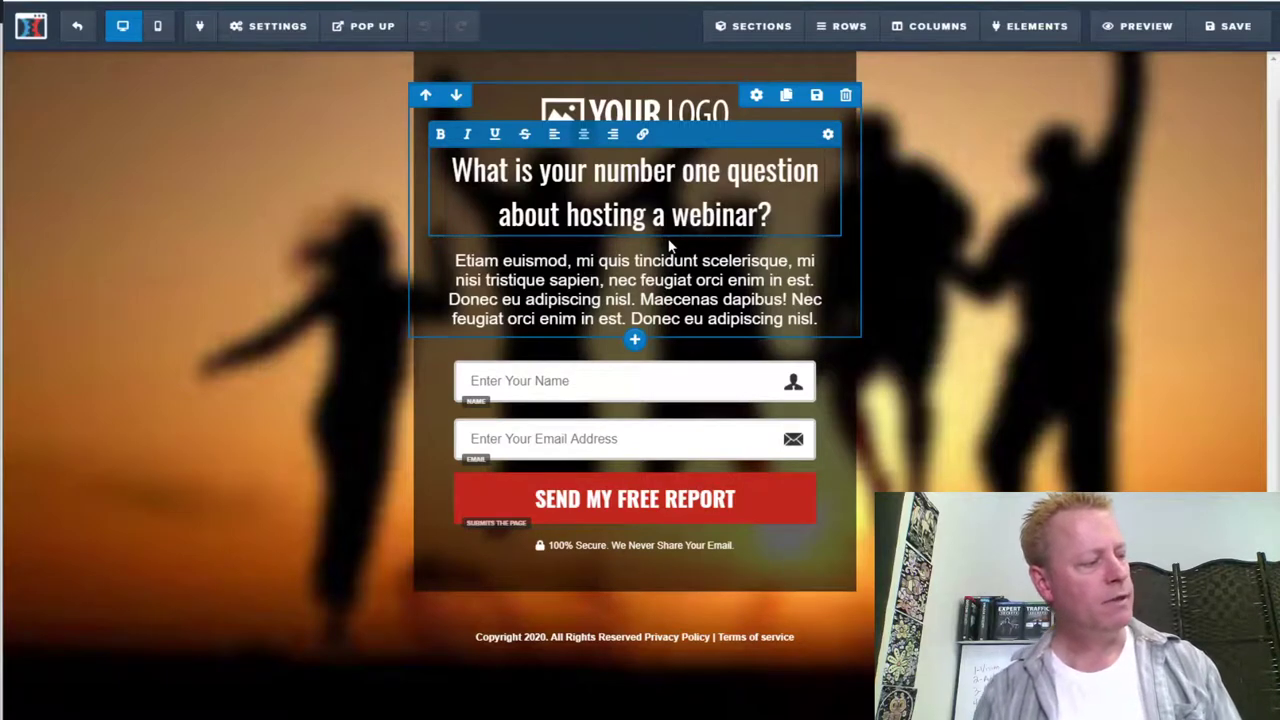
drag(452, 172, 785, 207)
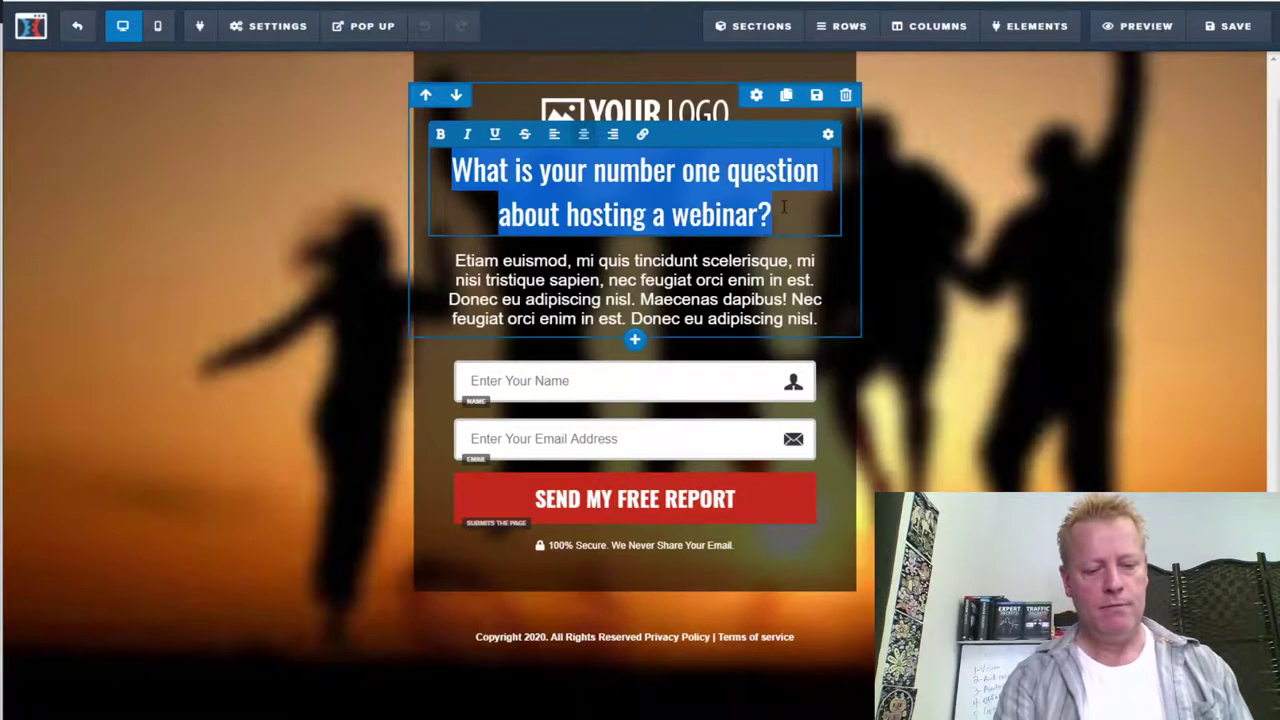
Step: Replace the selected webinar headline with 'Free Live', capitalizing the L in 'Live'
text(Free liv)
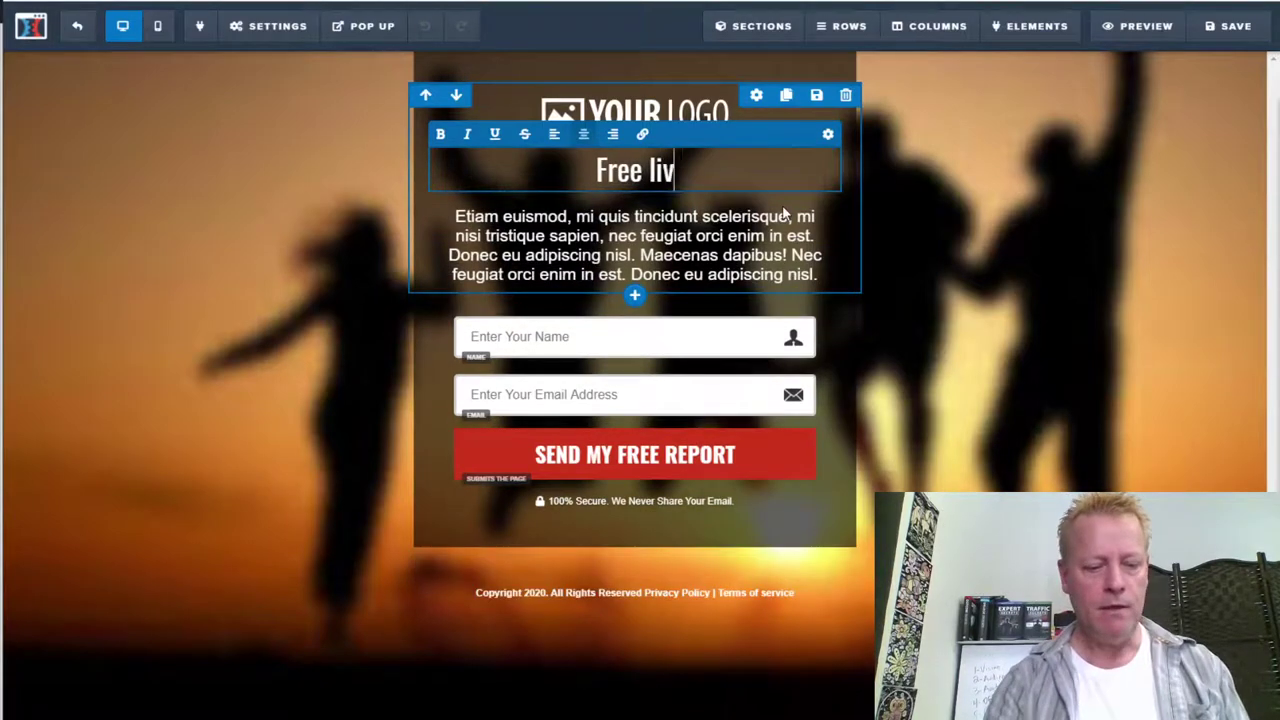
text(e)
key(Left)
key(Left)
key(Left)
key(Left)
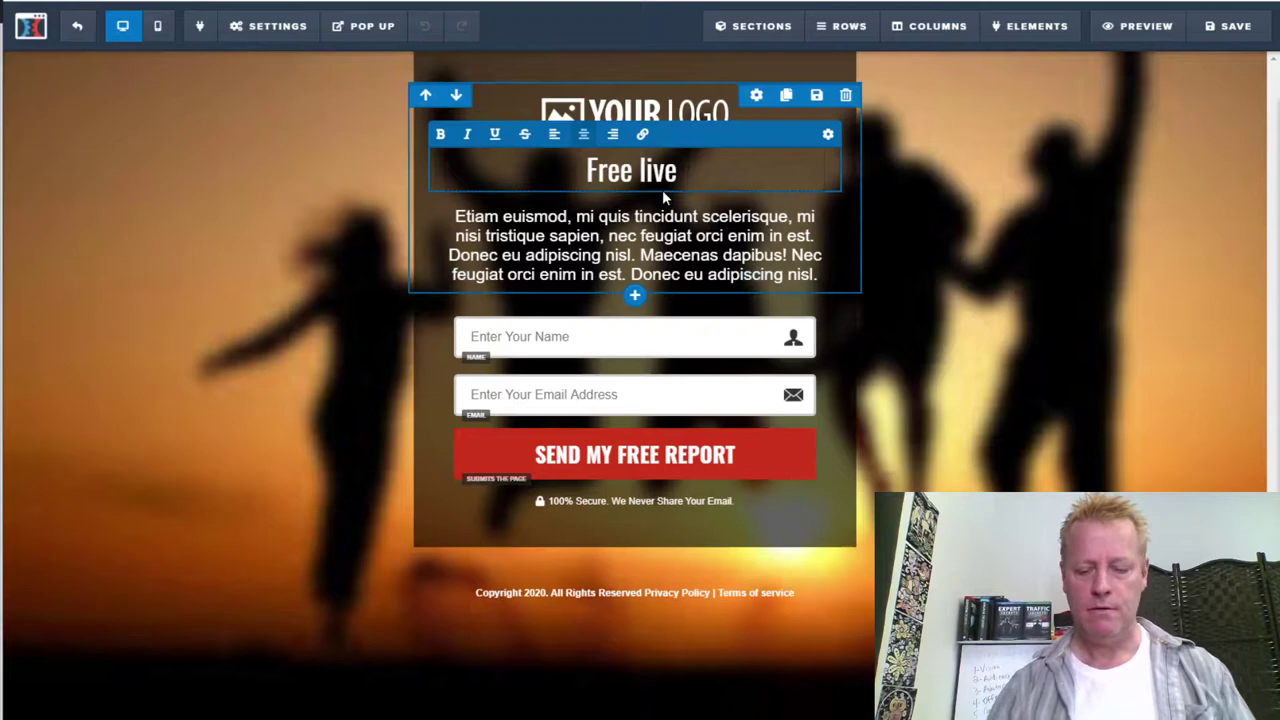
key(BackSpace)
text(L)
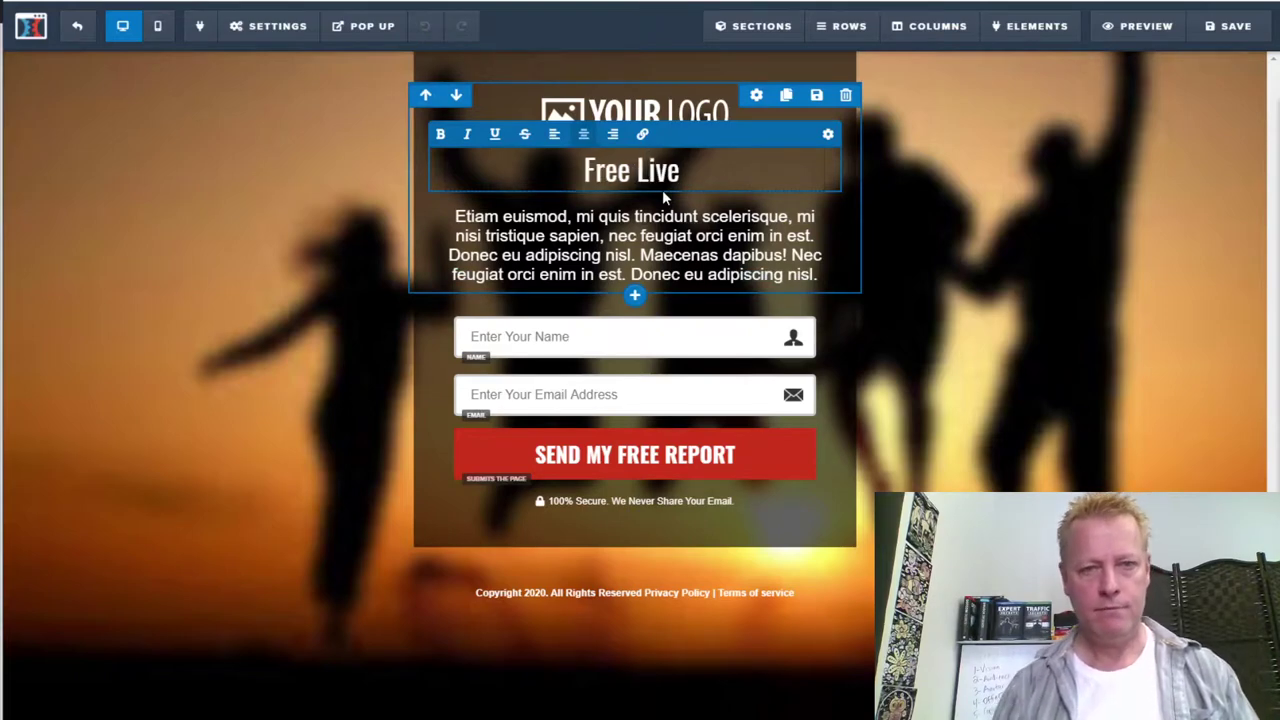